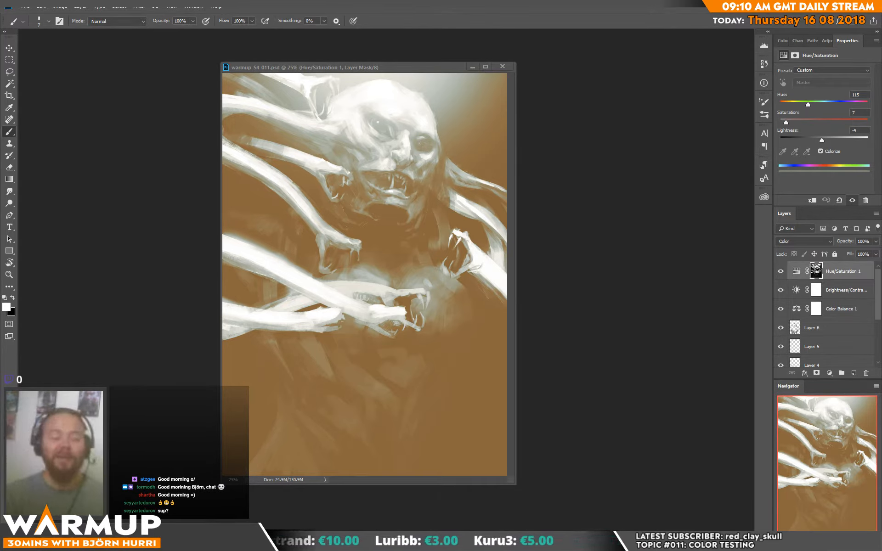
# - Reposition the painting's document window and bring up Discord to view the shared artwork of two goblins with a pie
pyautogui.moveTo(299, 67); pyautogui.dragTo(359, 59)
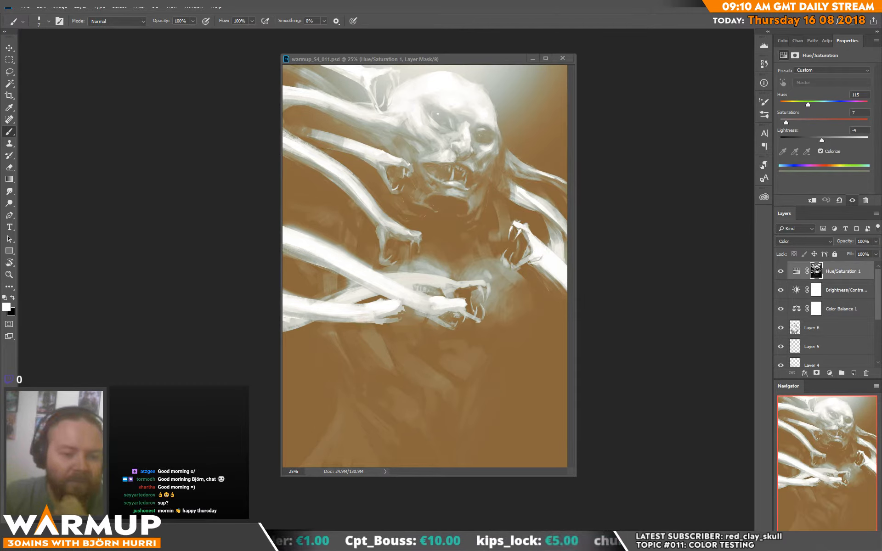
pyautogui.moveTo(0, 81); pyautogui.dragTo(368, 87)
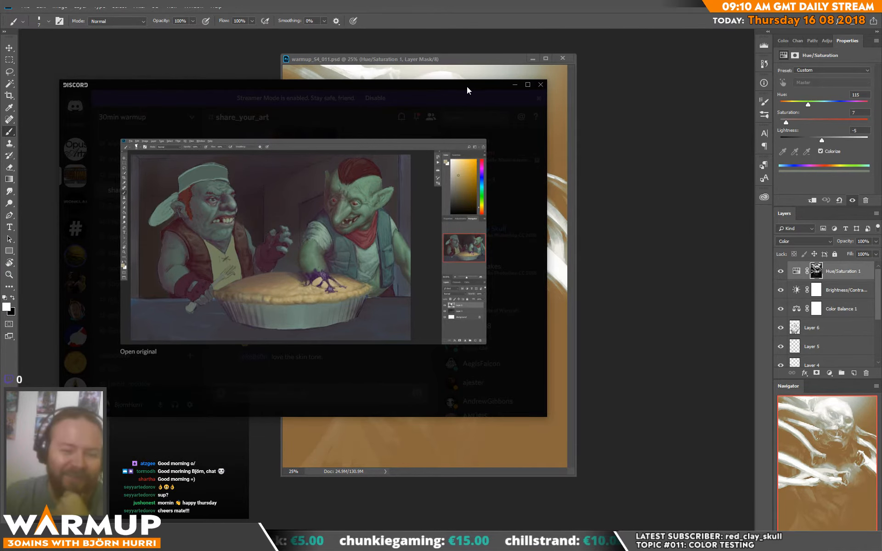
pyautogui.moveTo(467, 86); pyautogui.dragTo(0, 87)
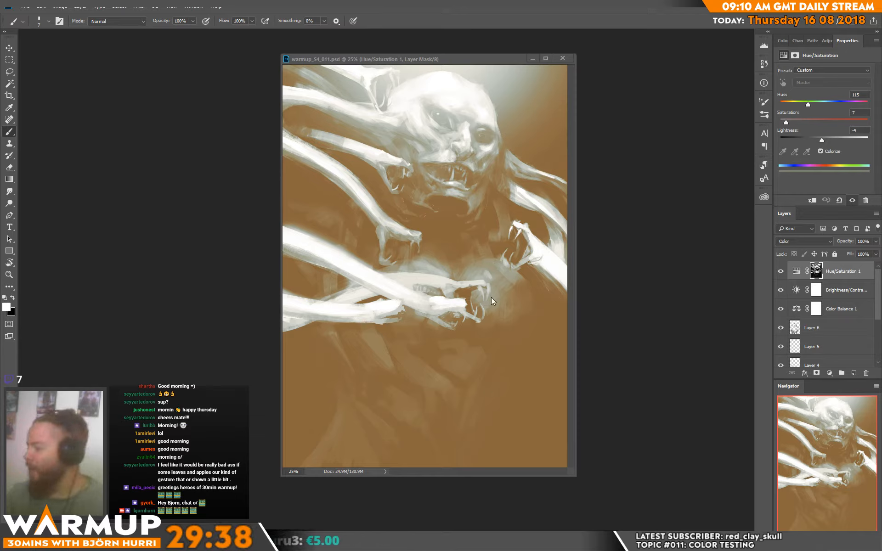
# - Add a new layer on top of the stack and set up the 80 px sketcher brush at 105 px
pyautogui.click(853, 373)
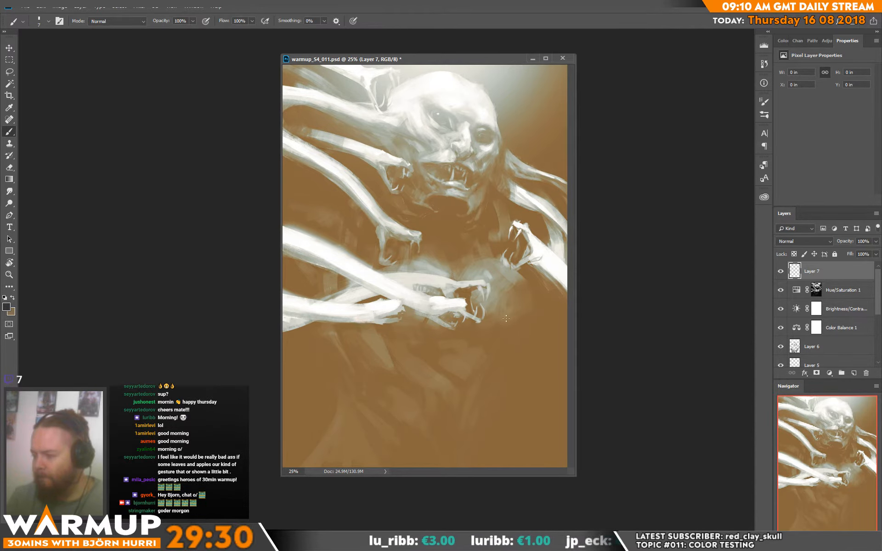
pyautogui.rightClick(423, 292)
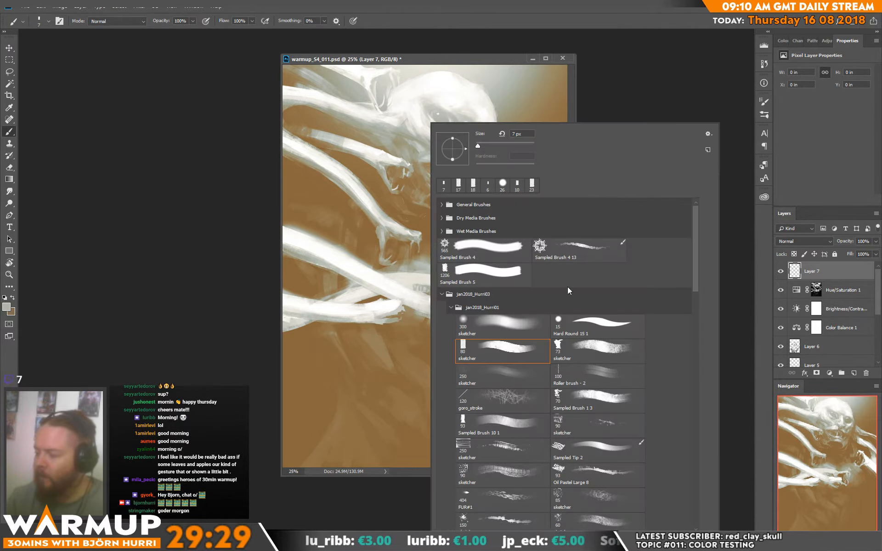
pyautogui.click(528, 351)
pyautogui.moveTo(498, 143); pyautogui.dragTo(506, 143)
# - Paint over the claws of the lowest reaching hand and block in the chest behind it with colours sampled from the painting
pyautogui.keyDown('alt'); pyautogui.click(393, 309); pyautogui.keyUp('alt')
pyautogui.moveTo(396, 271)
pyautogui.mouseDown()
pyautogui.moveTo(432, 274)
pyautogui.moveTo(425, 285)
pyautogui.moveTo(444, 273)
pyautogui.moveTo(445, 290)
pyautogui.moveTo(455, 294)
pyautogui.moveTo(489, 281)
pyautogui.moveTo(487, 298)
pyautogui.moveTo(461, 290)
pyautogui.moveTo(477, 307)
pyautogui.mouseUp()
pyautogui.keyDown('alt'); pyautogui.click(415, 300); pyautogui.keyUp('alt')
pyautogui.keyDown('alt'); pyautogui.click(452, 276); pyautogui.keyUp('alt')
pyautogui.keyDown('alt'); pyautogui.click(461, 278); pyautogui.keyUp('alt')
pyautogui.keyDown('alt'); pyautogui.click(480, 277); pyautogui.keyUp('alt')
pyautogui.keyDown('alt'); pyautogui.click(492, 336); pyautogui.keyUp('alt')
pyautogui.keyDown('alt'); pyautogui.click(342, 299); pyautogui.keyUp('alt')
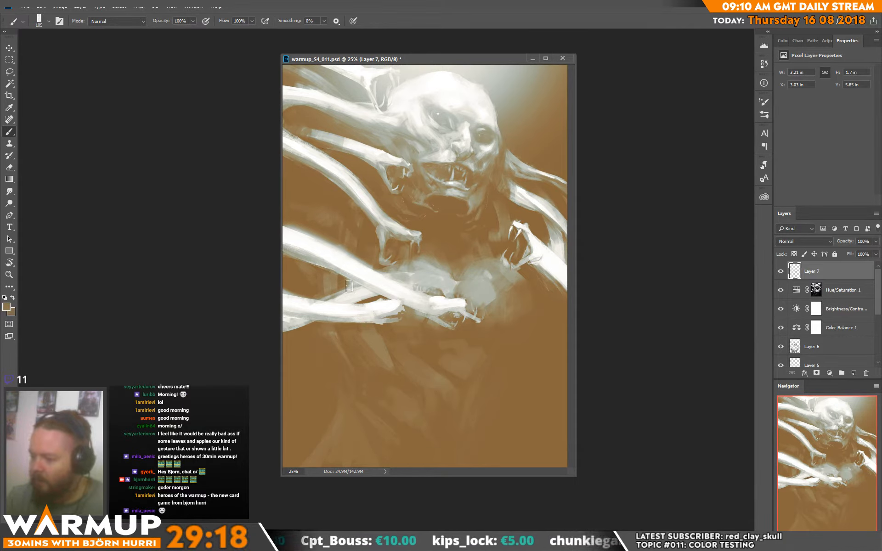
# - Define the two chest muscles and the gap between them using sampled light grey and brown tones
pyautogui.moveTo(346, 287)
pyautogui.mouseDown()
pyautogui.moveTo(375, 297)
pyautogui.moveTo(327, 305)
pyautogui.moveTo(340, 285)
pyautogui.moveTo(358, 292)
pyautogui.mouseUp()
pyautogui.keyDown('alt'); pyautogui.click(422, 264); pyautogui.keyUp('alt')
pyautogui.keyDown('alt'); pyautogui.click(459, 271); pyautogui.keyUp('alt')
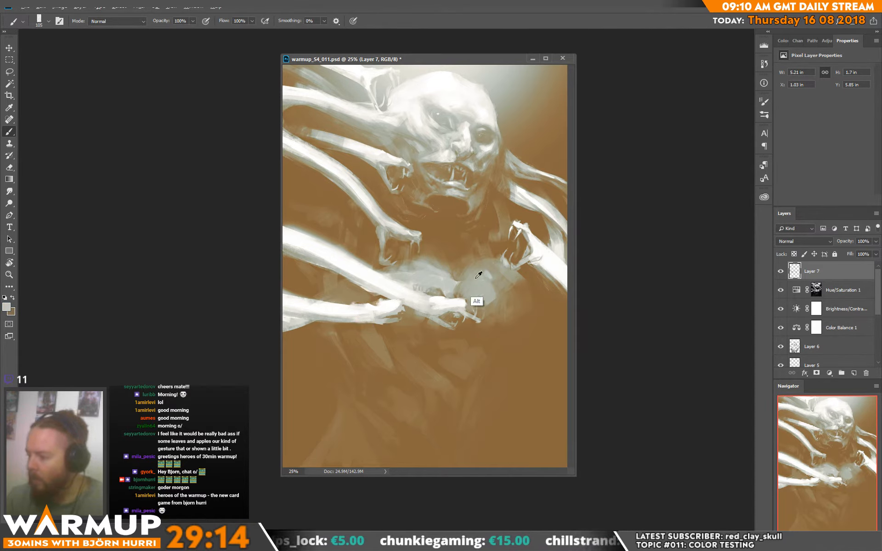
pyautogui.moveTo(461, 289); pyautogui.dragTo(450, 285)
pyautogui.moveTo(495, 266)
pyautogui.mouseDown()
pyautogui.moveTo(511, 298)
pyautogui.moveTo(476, 355)
pyautogui.mouseUp()
pyautogui.keyDown('alt'); pyautogui.click(493, 285); pyautogui.keyUp('alt')
pyautogui.keyDown('alt'); pyautogui.click(508, 324); pyautogui.keyUp('alt')
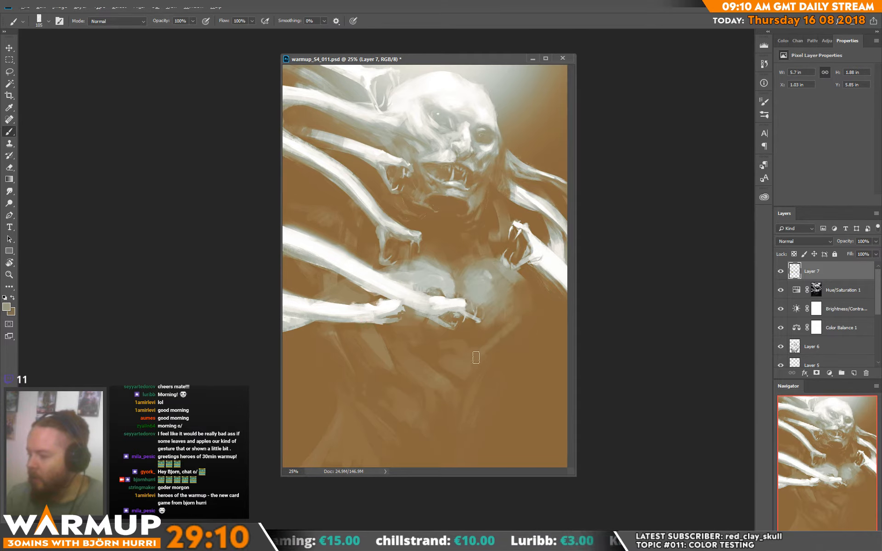
# - Paint out the leftover claw tips beside the lowest hand with sampled browns and shade the torso beneath
pyautogui.keyDown('alt'); pyautogui.click(472, 326); pyautogui.keyUp('alt')
pyautogui.moveTo(473, 309); pyautogui.dragTo(479, 317)
pyautogui.keyDown('alt'); pyautogui.click(474, 297); pyautogui.keyUp('alt')
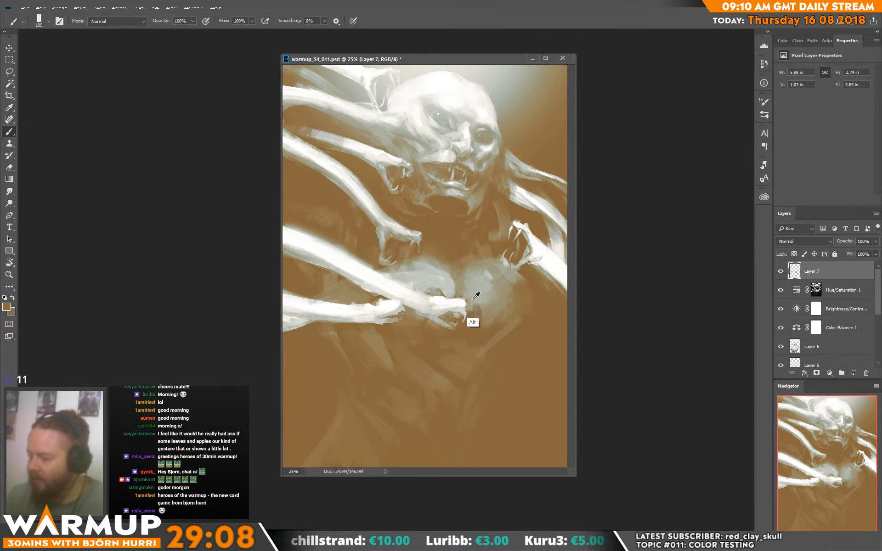
pyautogui.keyDown('alt'); pyautogui.click(502, 341); pyautogui.keyUp('alt')
pyautogui.moveTo(514, 349)
pyautogui.mouseDown()
pyautogui.moveTo(466, 358)
pyautogui.moveTo(424, 341)
pyautogui.moveTo(461, 356)
pyautogui.moveTo(518, 321)
pyautogui.moveTo(497, 309)
pyautogui.moveTo(484, 338)
pyautogui.mouseUp()
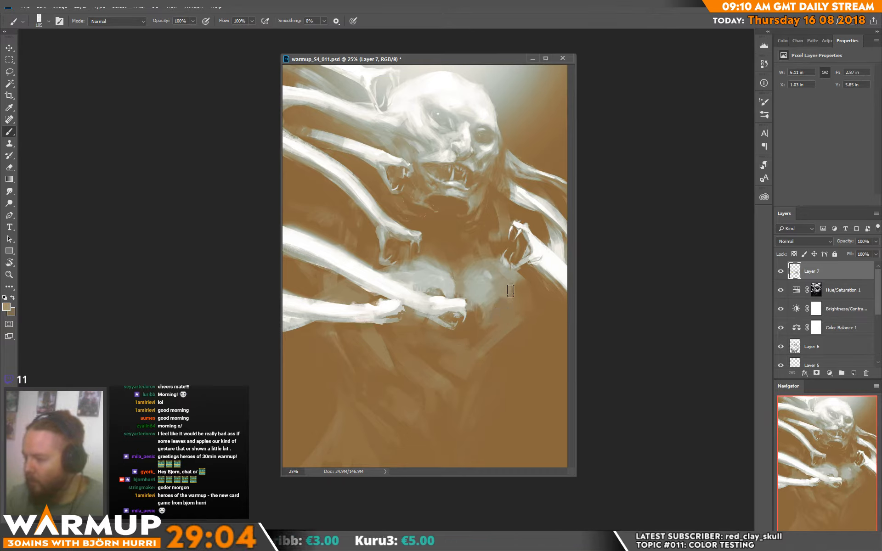
# - Shape the lower edge of the chest muscle beside the hand and the ribcage beneath it with sampled mid-tones
pyautogui.keyDown('alt'); pyautogui.click(508, 318); pyautogui.keyUp('alt')
pyautogui.moveTo(512, 291)
pyautogui.mouseDown()
pyautogui.moveTo(491, 320)
pyautogui.moveTo(504, 305)
pyautogui.moveTo(531, 316)
pyautogui.moveTo(478, 322)
pyautogui.moveTo(479, 304)
pyautogui.mouseUp()
pyautogui.keyDown('alt'); pyautogui.click(508, 318); pyautogui.keyUp('alt')
pyautogui.keyDown('alt'); pyautogui.click(494, 319); pyautogui.keyUp('alt')
pyautogui.keyDown('alt'); pyautogui.click(477, 324); pyautogui.keyUp('alt')
pyautogui.keyDown('alt'); pyautogui.click(494, 326); pyautogui.keyUp('alt')
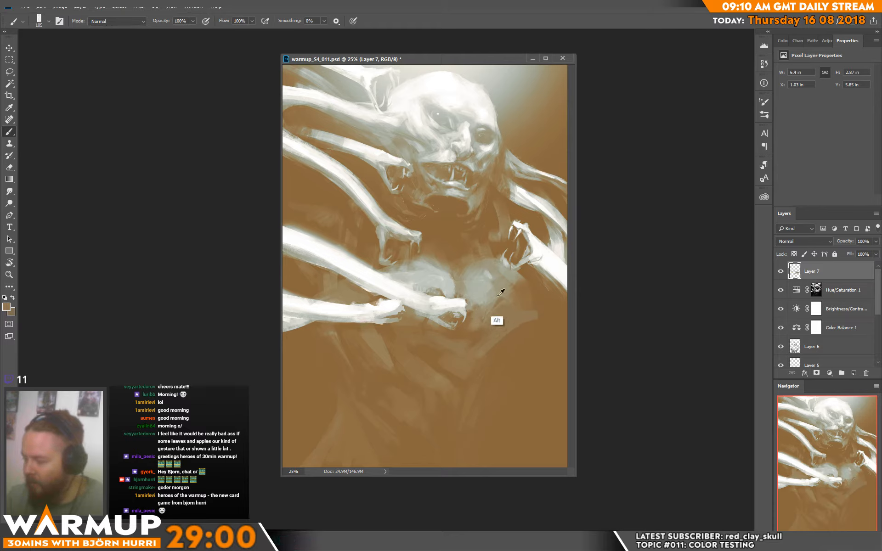
pyautogui.keyDown('alt'); pyautogui.click(475, 343); pyautogui.keyUp('alt')
pyautogui.moveTo(486, 330)
pyautogui.mouseDown()
pyautogui.moveTo(490, 343)
pyautogui.moveTo(528, 322)
pyautogui.mouseUp()
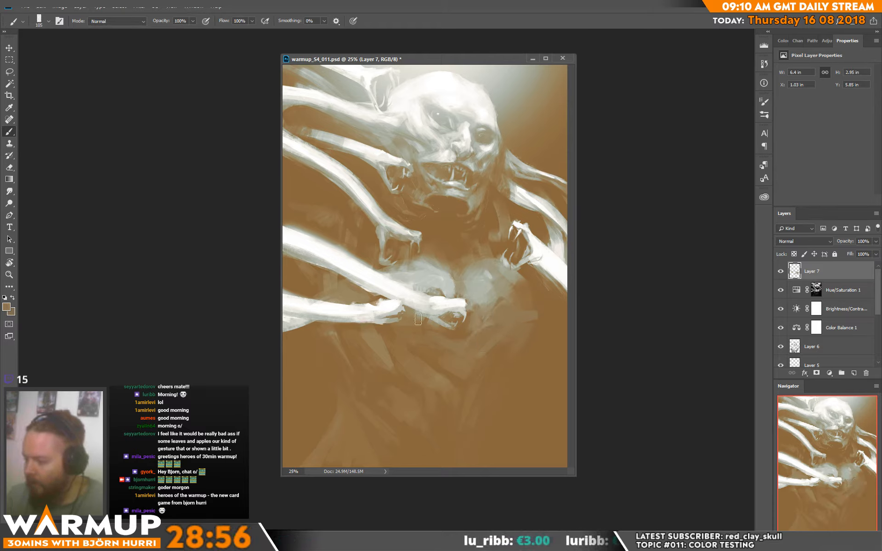
# - Paint the upper abdomen below the lowest hands with broad strokes of sampled brown
pyautogui.keyDown('alt'); pyautogui.click(437, 305); pyautogui.keyUp('alt')
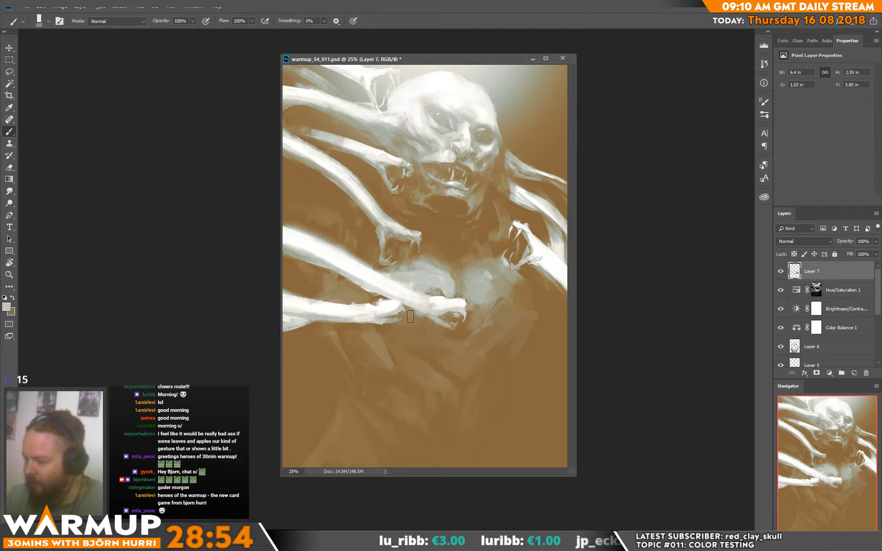
pyautogui.keyDown('alt'); pyautogui.click(422, 355); pyautogui.keyUp('alt')
pyautogui.moveTo(412, 325); pyautogui.dragTo(426, 332)
pyautogui.keyDown('alt'); pyautogui.click(423, 347); pyautogui.keyUp('alt')
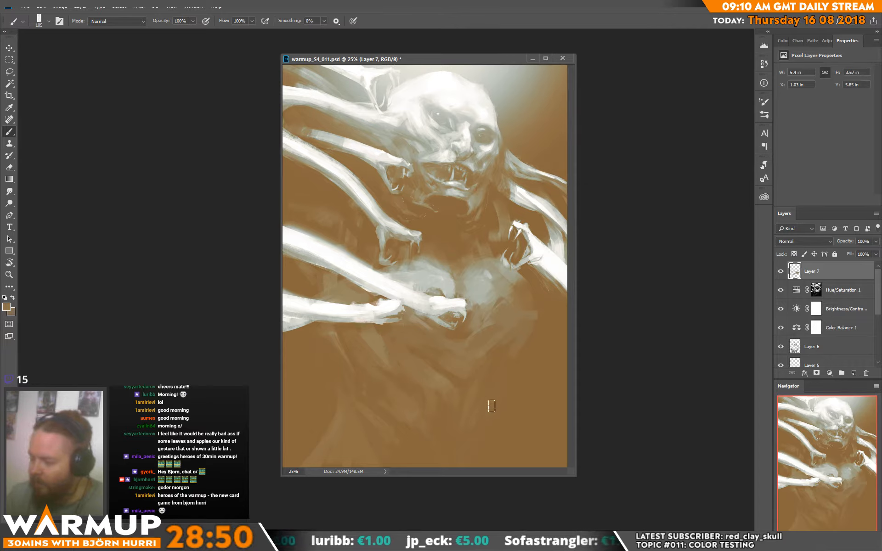
pyautogui.keyDown('alt'); pyautogui.click(413, 387); pyautogui.keyUp('alt')
pyautogui.moveTo(416, 388); pyautogui.dragTo(429, 374)
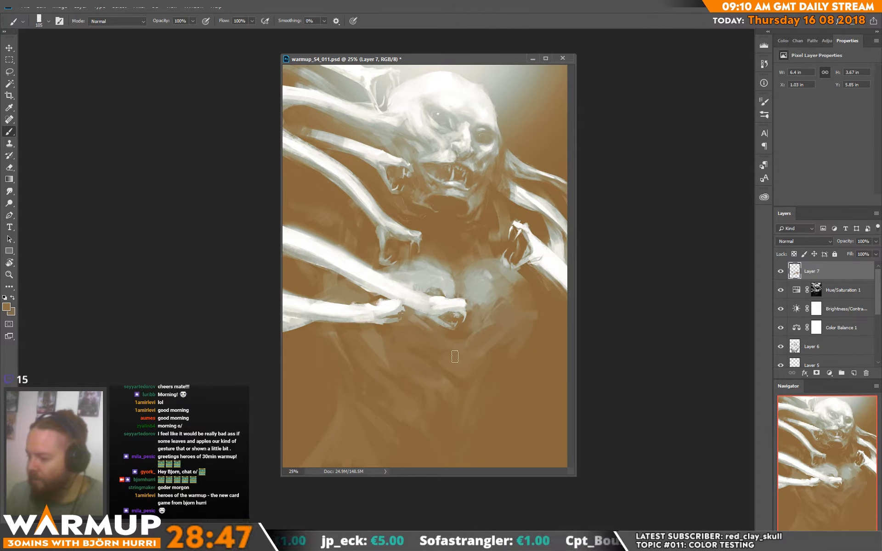
# - Reduce the brush size to 37 px and paint finer rib and muscle strokes across the abdomen
pyautogui.rightClick(481, 325)
pyautogui.click(544, 145)
pyautogui.click(391, 346)
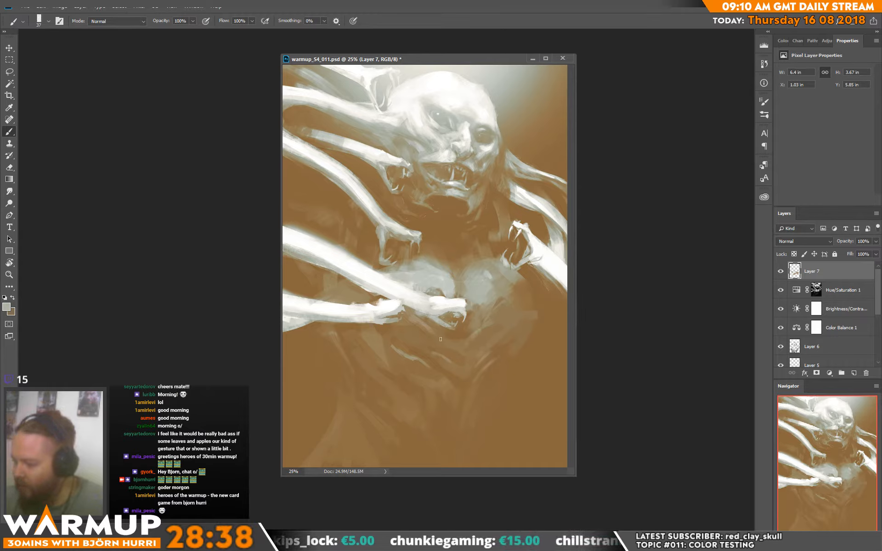
pyautogui.keyDown('alt'); pyautogui.click(424, 333); pyautogui.keyUp('alt')
pyautogui.keyDown('alt'); pyautogui.click(420, 316); pyautogui.keyUp('alt')
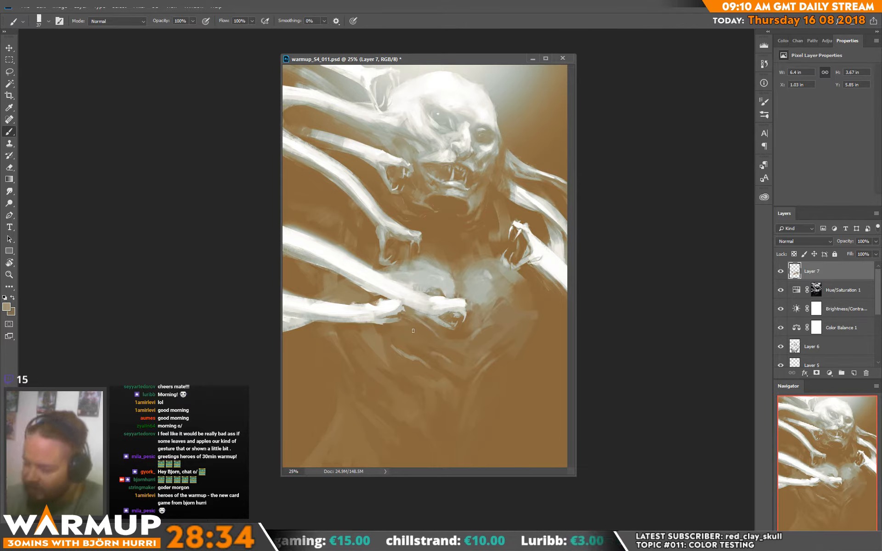
pyautogui.keyDown('alt'); pyautogui.click(439, 338); pyautogui.keyUp('alt')
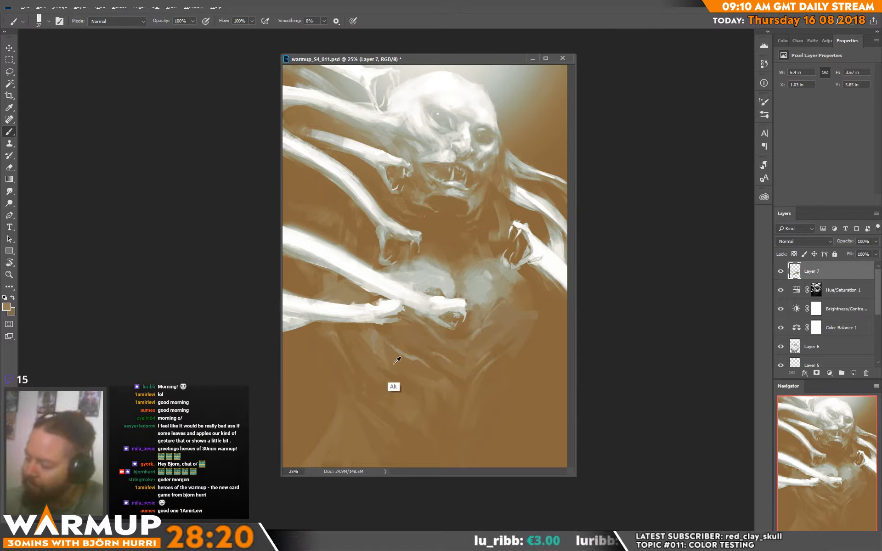
pyautogui.keyDown('alt'); pyautogui.click(382, 357); pyautogui.keyUp('alt')
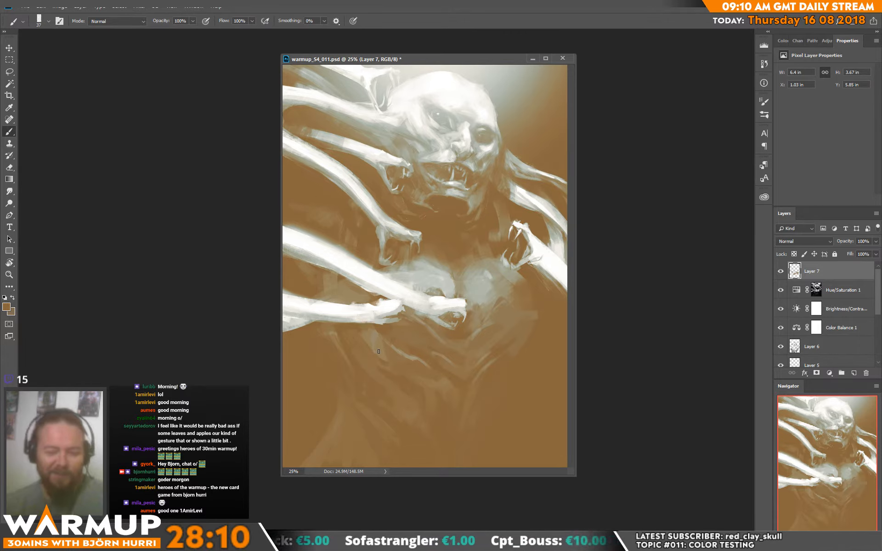
# - Refine the upper contours of both chest muscles and the sternum shadow with sampled greys and browns
pyautogui.keyDown('alt'); pyautogui.click(440, 286); pyautogui.keyUp('alt')
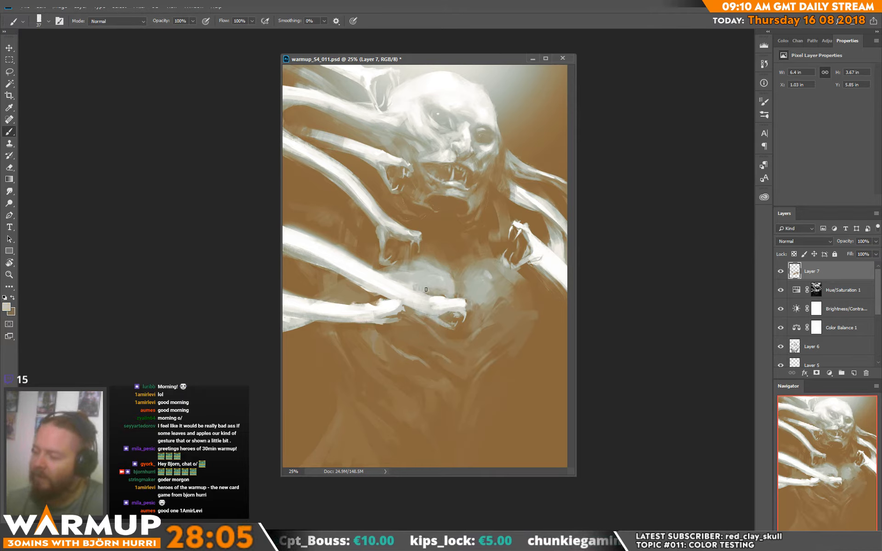
pyautogui.keyDown('alt'); pyautogui.click(453, 282); pyautogui.keyUp('alt')
pyautogui.moveTo(447, 274); pyautogui.dragTo(443, 267)
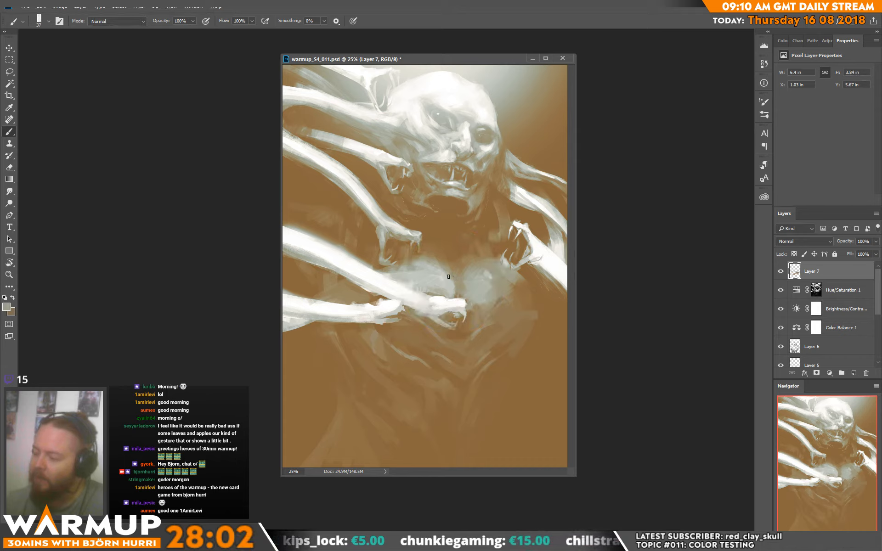
pyautogui.keyDown('alt'); pyautogui.click(473, 280); pyautogui.keyUp('alt')
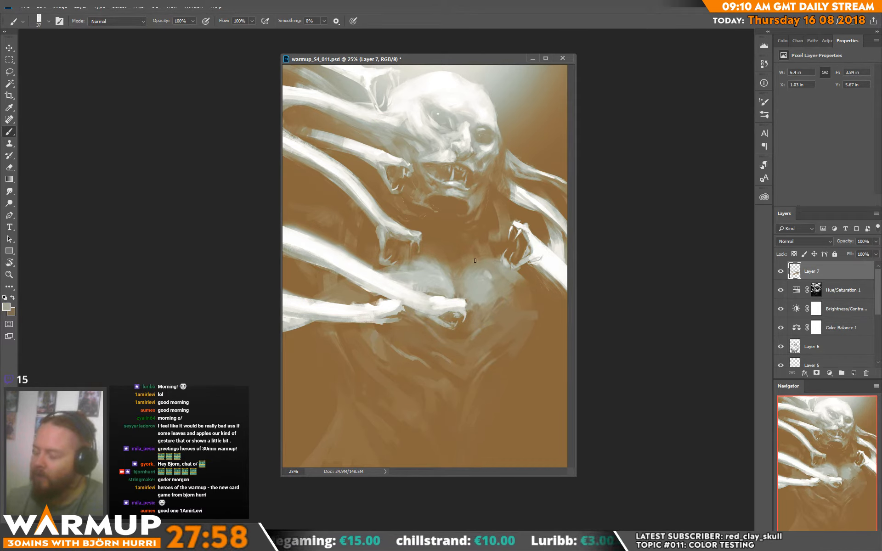
pyautogui.keyDown('alt'); pyautogui.click(464, 263); pyautogui.keyUp('alt')
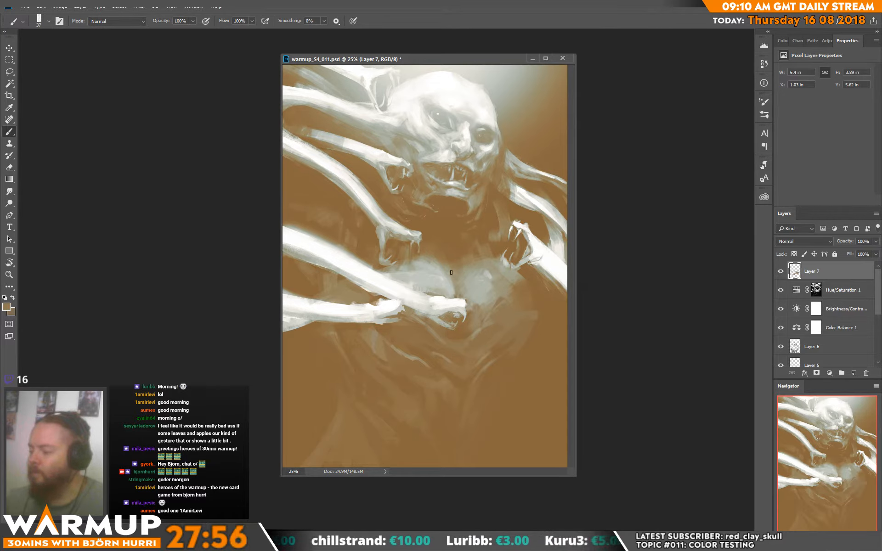
pyautogui.moveTo(463, 265); pyautogui.dragTo(468, 253)
pyautogui.keyDown('alt'); pyautogui.click(468, 252); pyautogui.keyUp('alt')
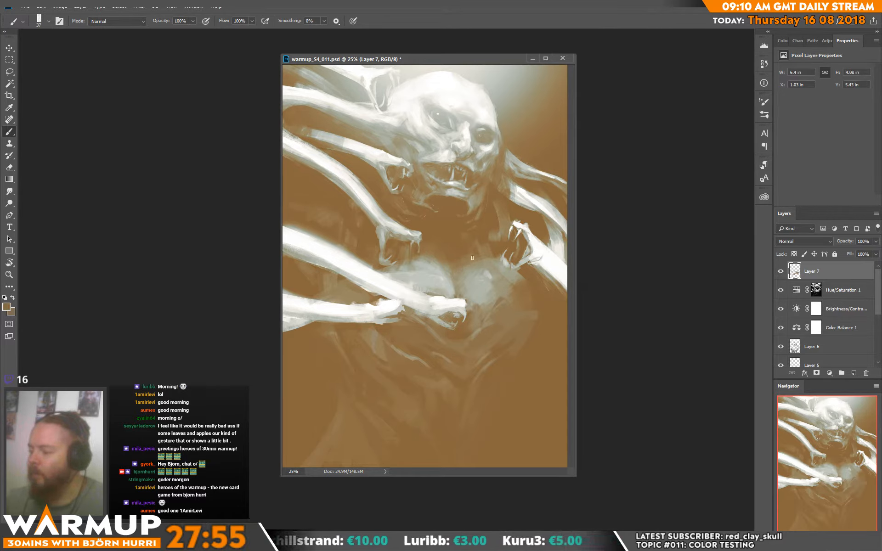
pyautogui.keyDown('alt'); pyautogui.click(445, 257); pyautogui.keyUp('alt')
pyautogui.click(424, 253)
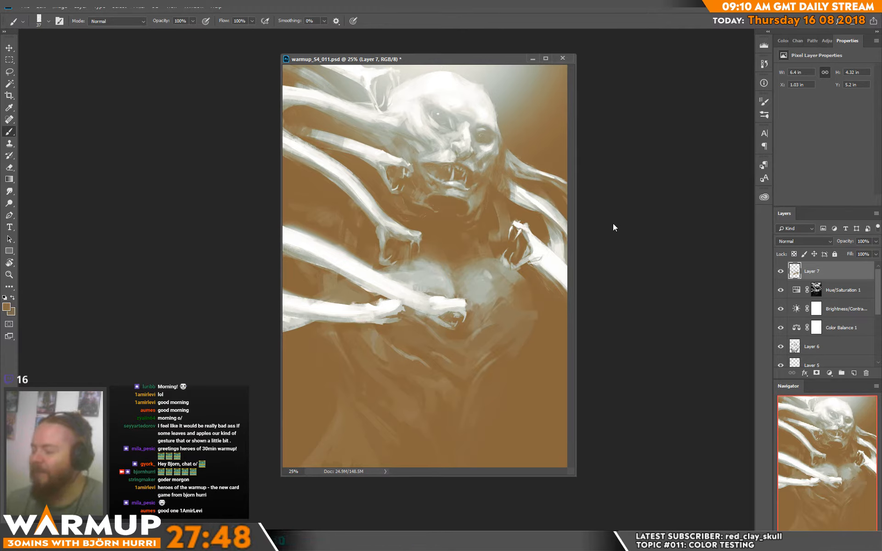
# - Rework the shading around the fingers and wrist of the middle clawed hand above the chest
pyautogui.keyDown('alt'); pyautogui.click(390, 254); pyautogui.keyUp('alt')
pyautogui.keyDown('alt'); pyautogui.click(393, 249); pyautogui.keyUp('alt')
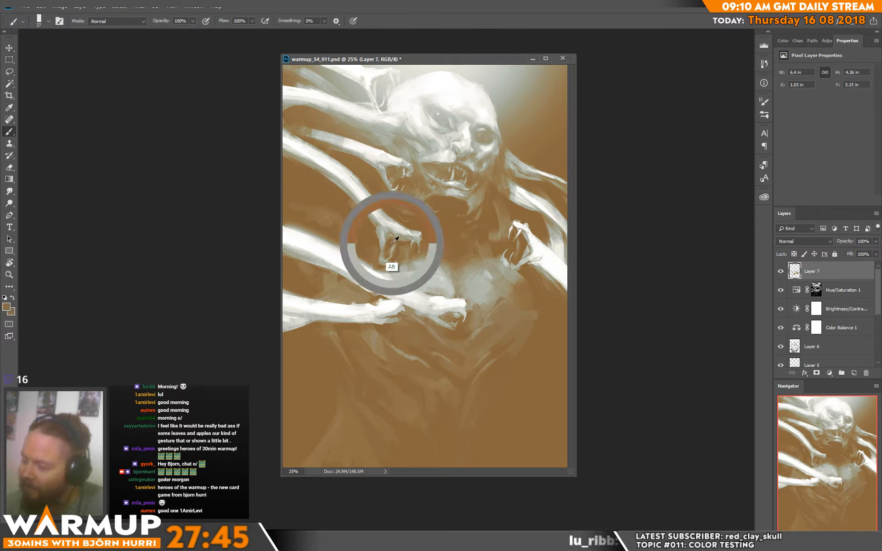
pyautogui.moveTo(391, 250); pyautogui.dragTo(386, 234)
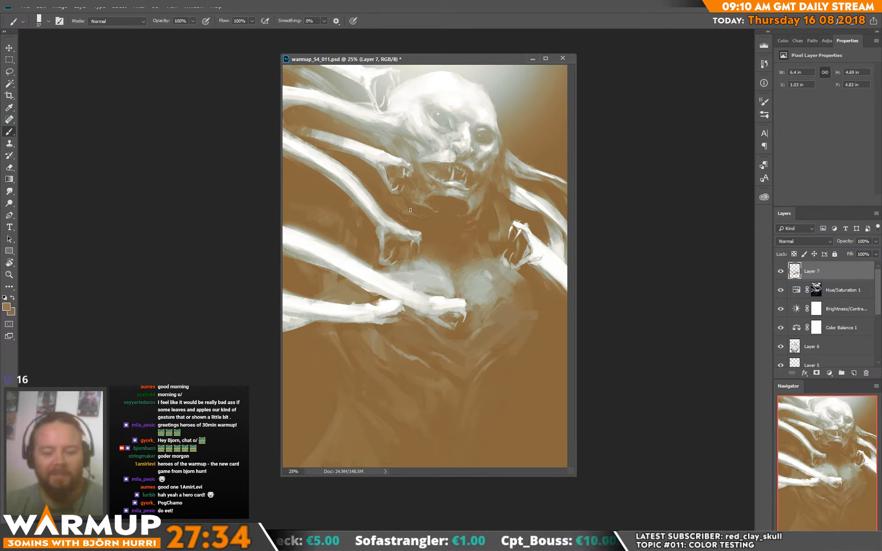
pyautogui.keyDown('alt'); pyautogui.click(375, 244); pyautogui.keyUp('alt')
pyautogui.moveTo(382, 228); pyautogui.dragTo(378, 248)
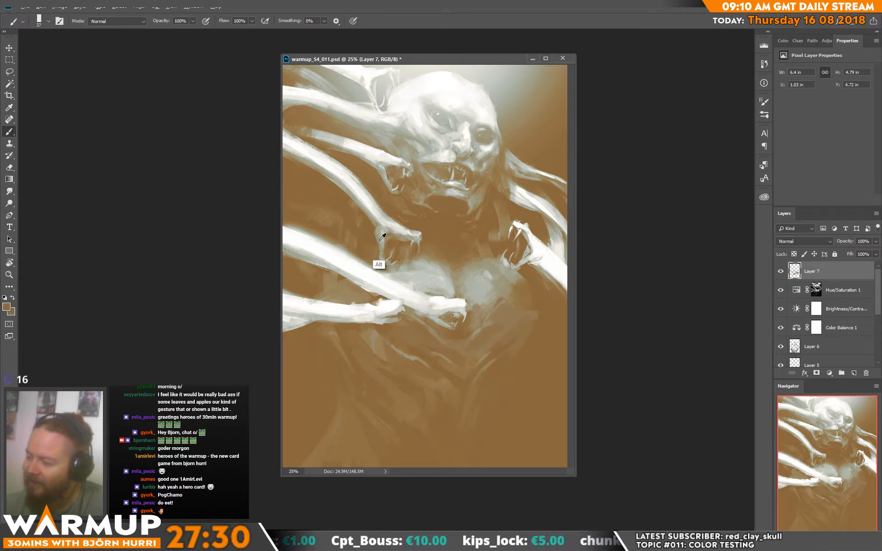
# - Clean up the middle arm's edges from the wrist up along the forearm with sampled brown and off-white
pyautogui.keyDown('alt'); pyautogui.click(378, 235); pyautogui.keyUp('alt')
pyautogui.moveTo(378, 232); pyautogui.dragTo(374, 200)
pyautogui.keyDown('alt'); pyautogui.click(378, 207); pyautogui.keyUp('alt')
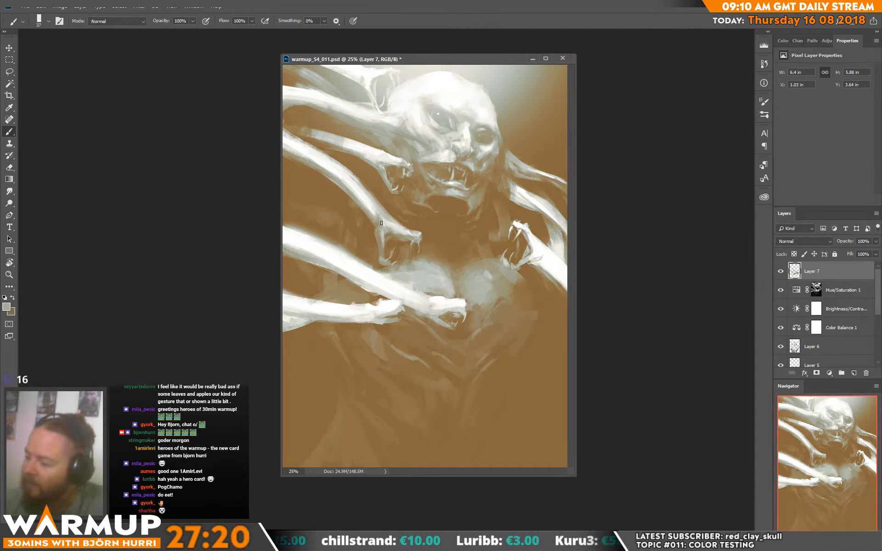
pyautogui.keyDown('alt'); pyautogui.click(371, 241); pyautogui.keyUp('alt')
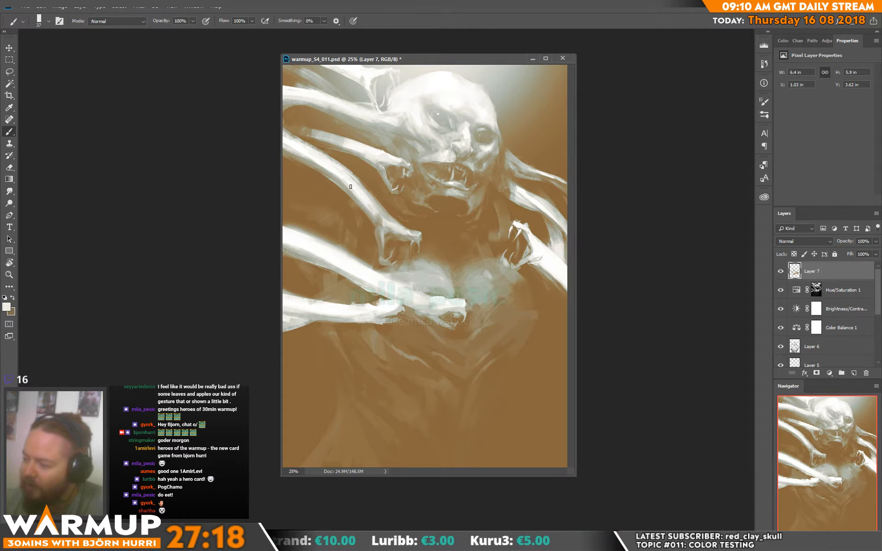
pyautogui.moveTo(351, 188); pyautogui.dragTo(373, 216)
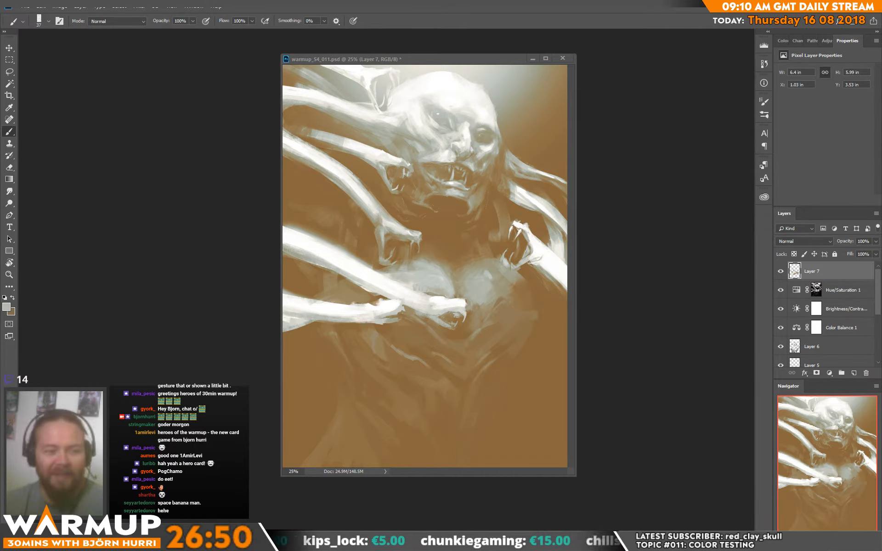
# - Refine the edges and shading of the large arm crossing the chest, from forearm to wrist, with sampled greys and browns
pyautogui.keyDown('alt'); pyautogui.click(436, 288); pyautogui.keyUp('alt')
pyautogui.keyDown('alt'); pyautogui.click(403, 281); pyautogui.keyUp('alt')
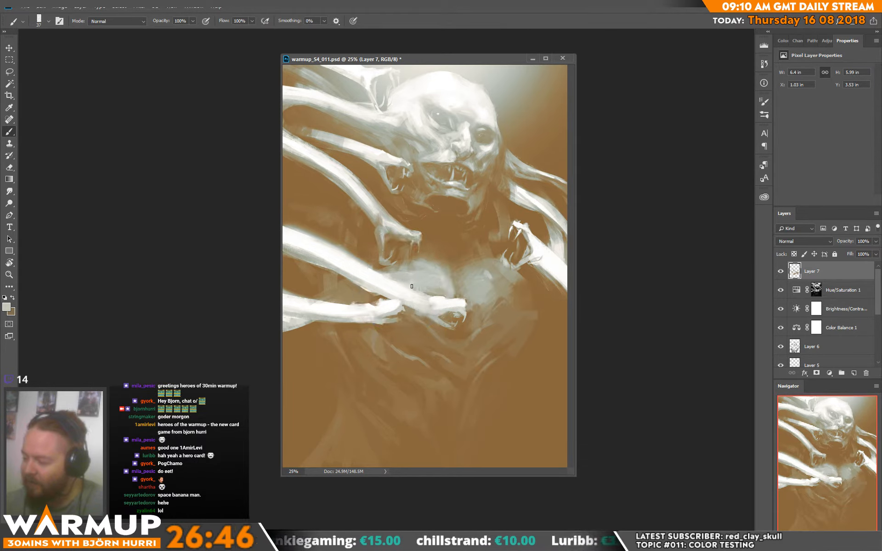
pyautogui.keyDown('alt'); pyautogui.click(365, 264); pyautogui.keyUp('alt')
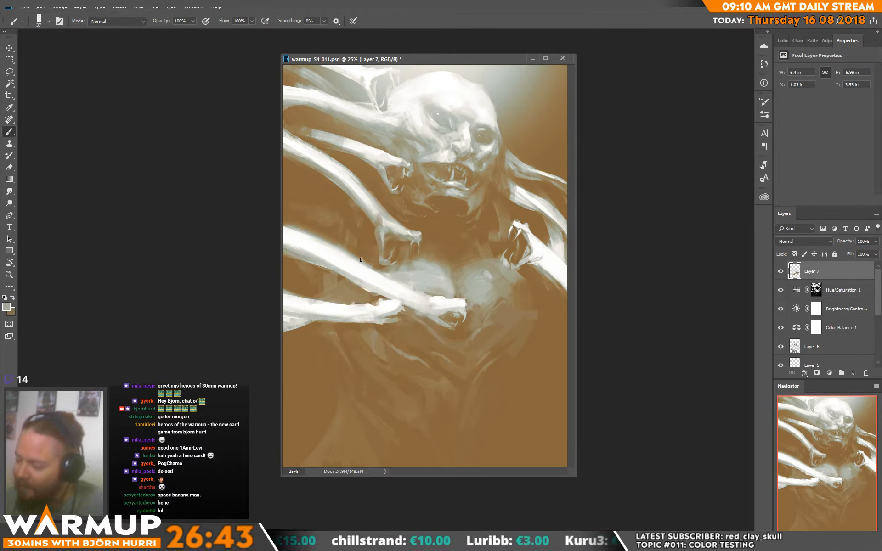
pyautogui.keyDown('alt'); pyautogui.click(367, 285); pyautogui.keyUp('alt')
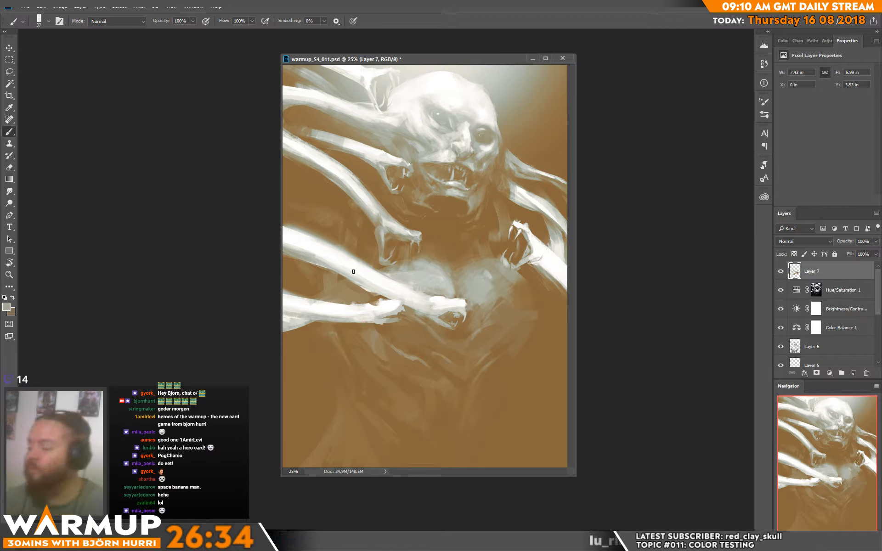
pyautogui.keyDown('alt'); pyautogui.click(327, 263); pyautogui.keyUp('alt')
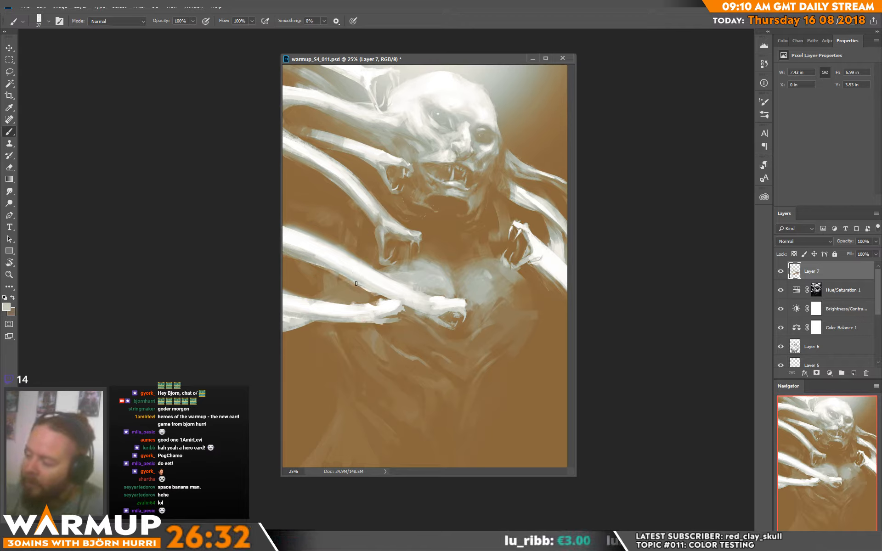
pyautogui.keyDown('alt'); pyautogui.click(426, 311); pyautogui.keyUp('alt')
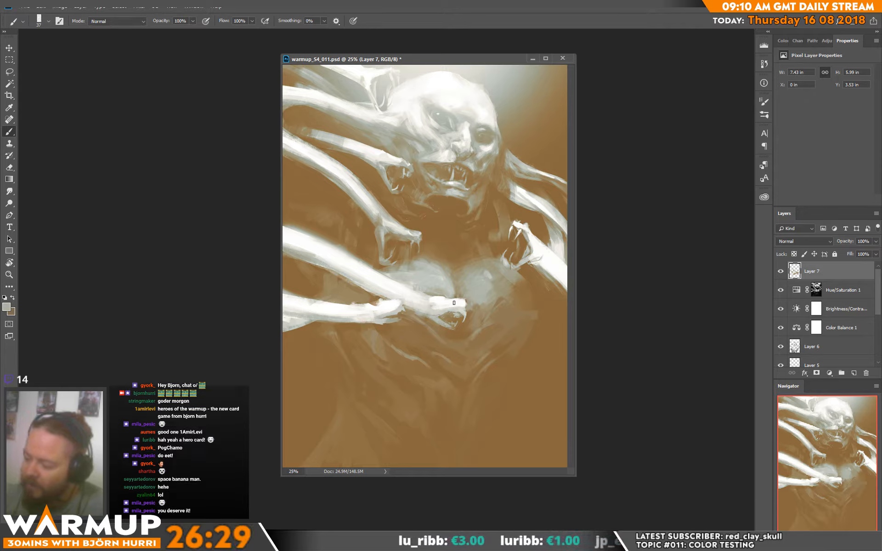
# - Enlarge the brush to 108 px and blend the top of the chest into the shadow below the neck with sampled tones
pyautogui.keyDown('alt'); pyautogui.click(402, 282); pyautogui.keyUp('alt')
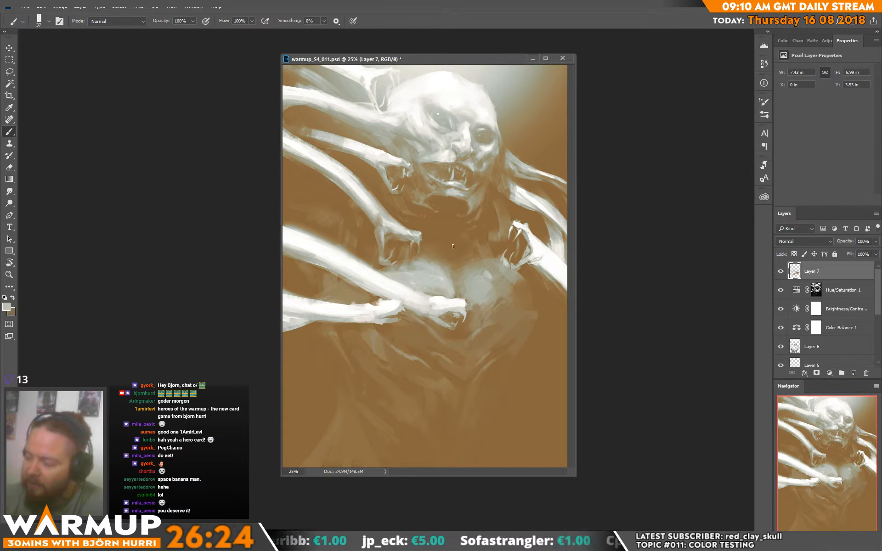
pyautogui.keyDown('alt'); pyautogui.click(419, 255); pyautogui.keyUp('alt')
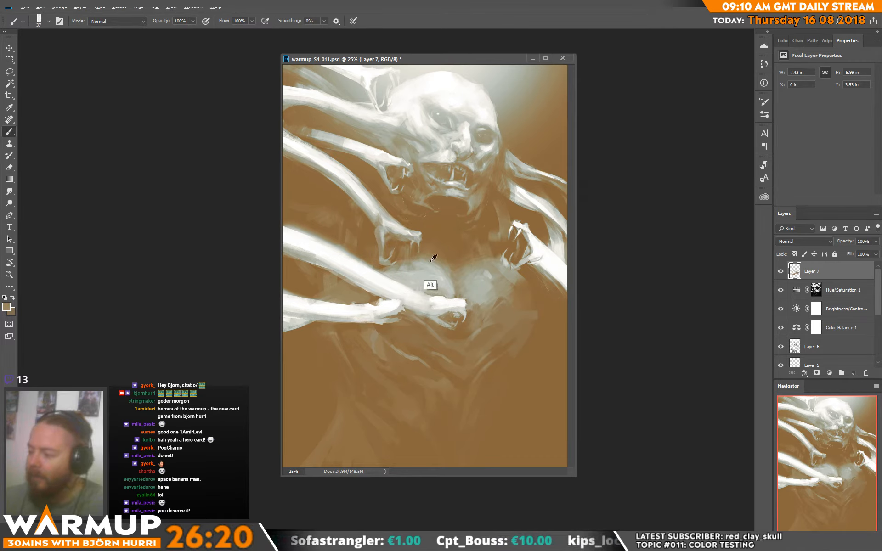
pyautogui.keyDown('alt'); pyautogui.click(429, 285); pyautogui.keyUp('alt')
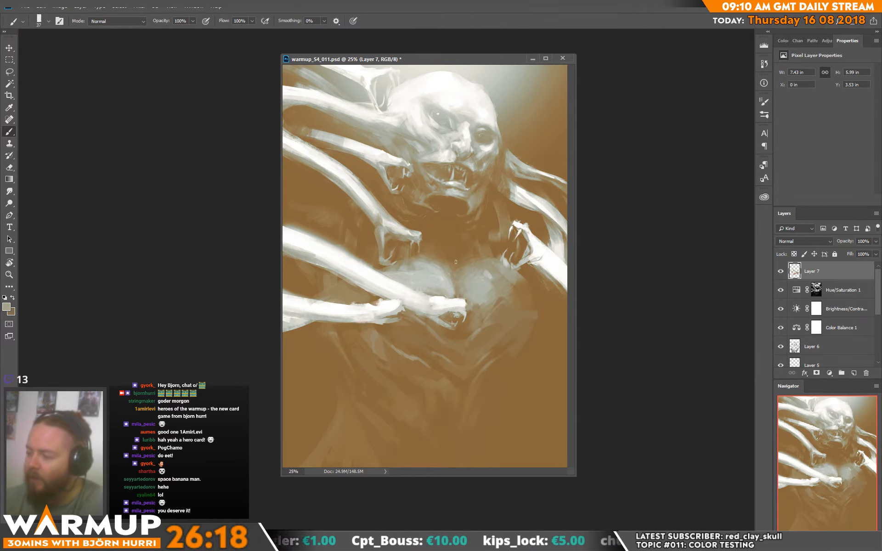
pyautogui.rightClick(479, 258)
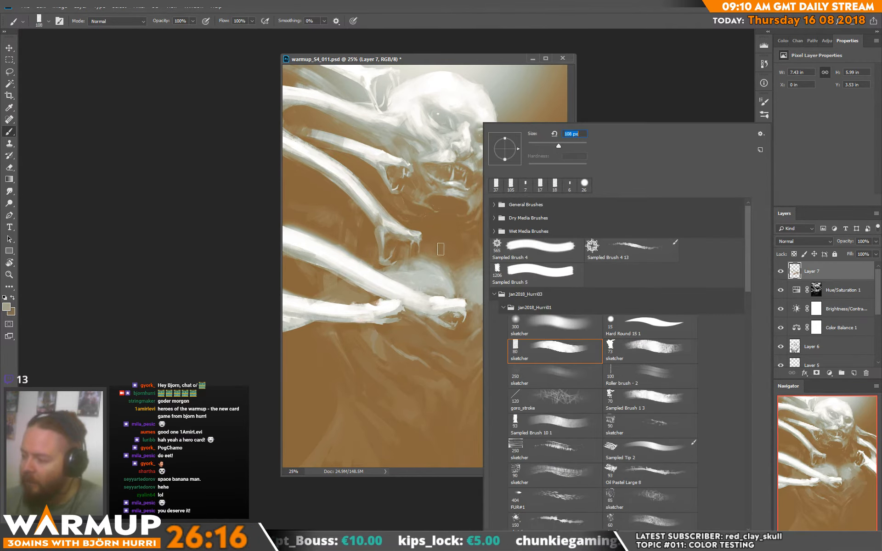
pyautogui.moveTo(443, 263)
pyautogui.mouseDown()
pyautogui.moveTo(449, 248)
pyautogui.moveTo(466, 253)
pyautogui.mouseUp()
pyautogui.keyDown('alt'); pyautogui.click(469, 252); pyautogui.keyUp('alt')
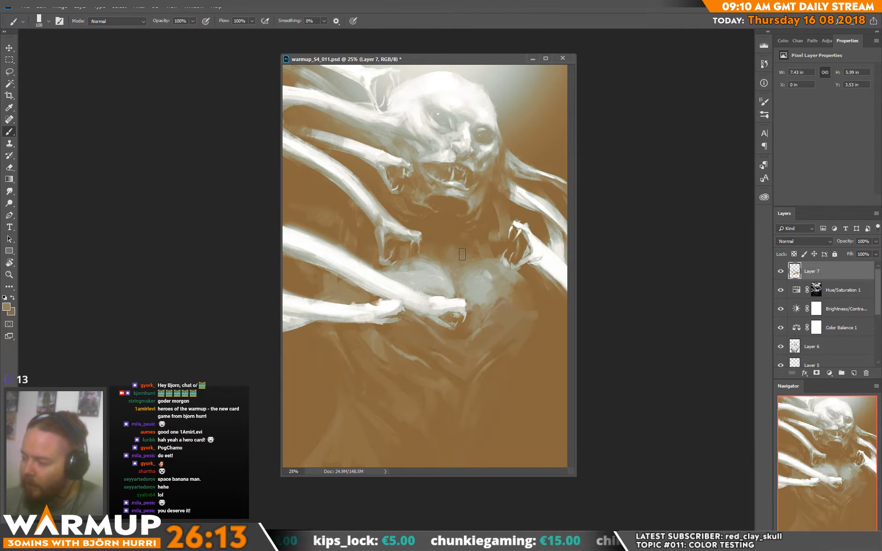
pyautogui.keyDown('alt'); pyautogui.click(427, 267); pyautogui.keyUp('alt')
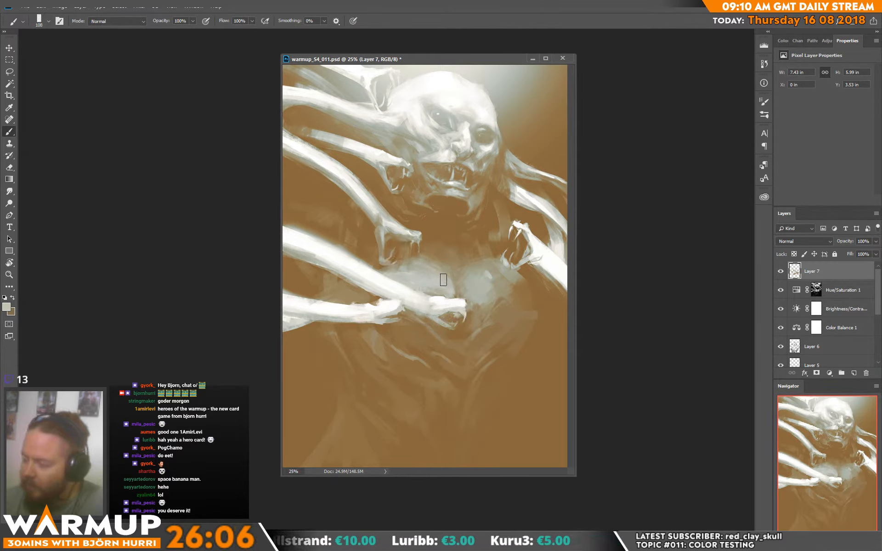
# - Soften the inner contours of both chest muscles and the sternum gap with sampled greys and browns
pyautogui.keyDown('alt'); pyautogui.click(443, 275); pyautogui.keyUp('alt')
pyautogui.keyDown('alt'); pyautogui.click(441, 269); pyautogui.keyUp('alt')
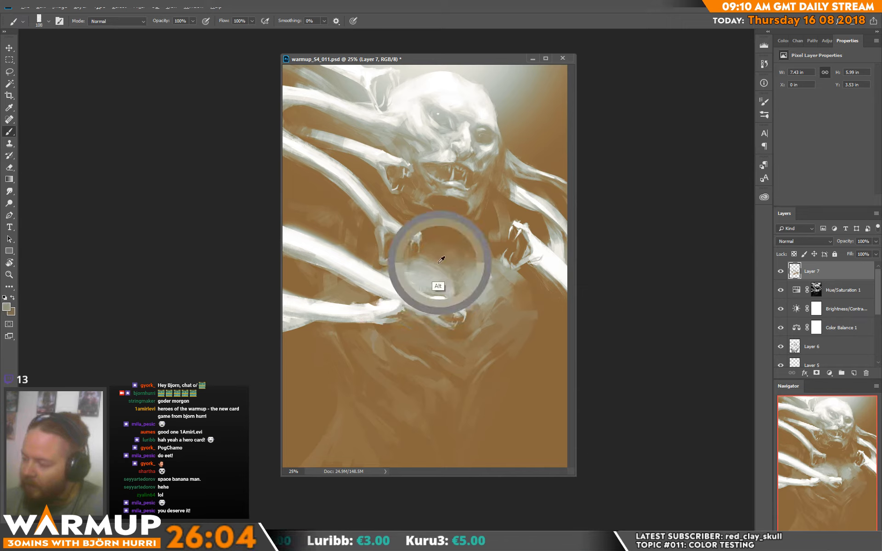
pyautogui.keyDown('alt'); pyautogui.click(467, 269); pyautogui.keyUp('alt')
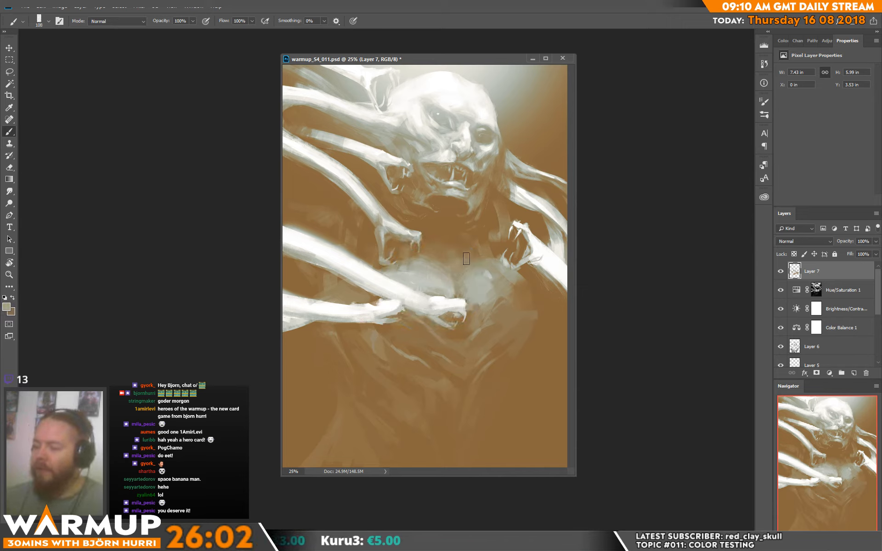
pyautogui.keyDown('alt'); pyautogui.click(457, 258); pyautogui.keyUp('alt')
pyautogui.keyDown('alt'); pyautogui.click(456, 246); pyautogui.keyUp('alt')
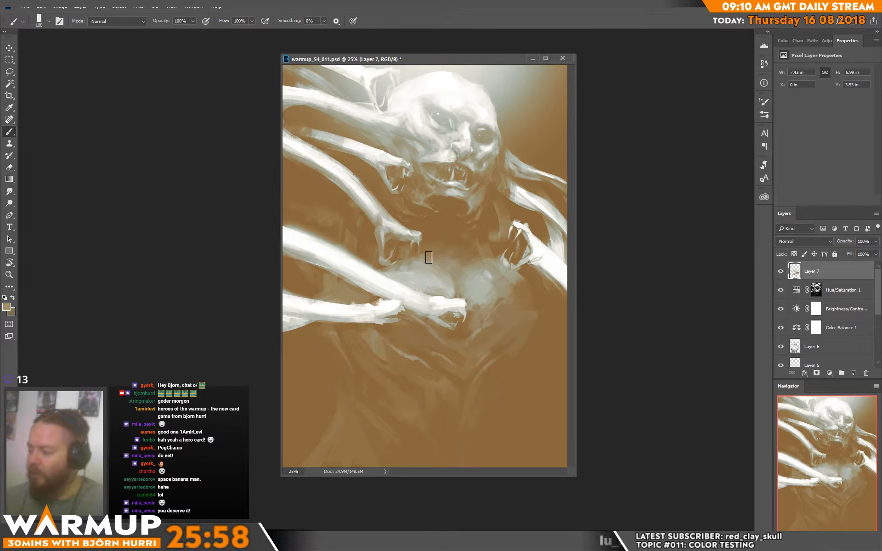
pyautogui.keyDown('alt'); pyautogui.click(457, 274); pyautogui.keyUp('alt')
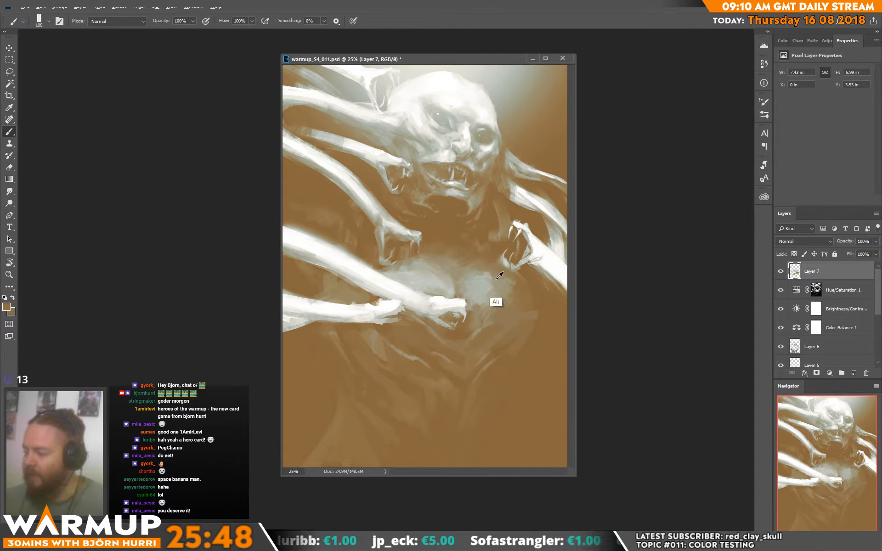
pyautogui.press('alt')
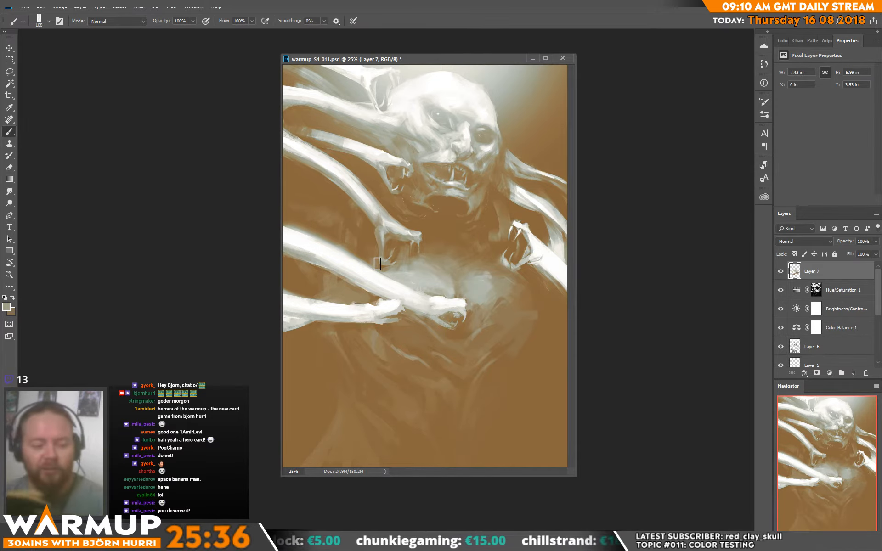
# - Repaint the outer chest area between the middle clawed hand and the large arm below it with sampled tones
pyautogui.keyDown('alt'); pyautogui.click(384, 269); pyautogui.keyUp('alt')
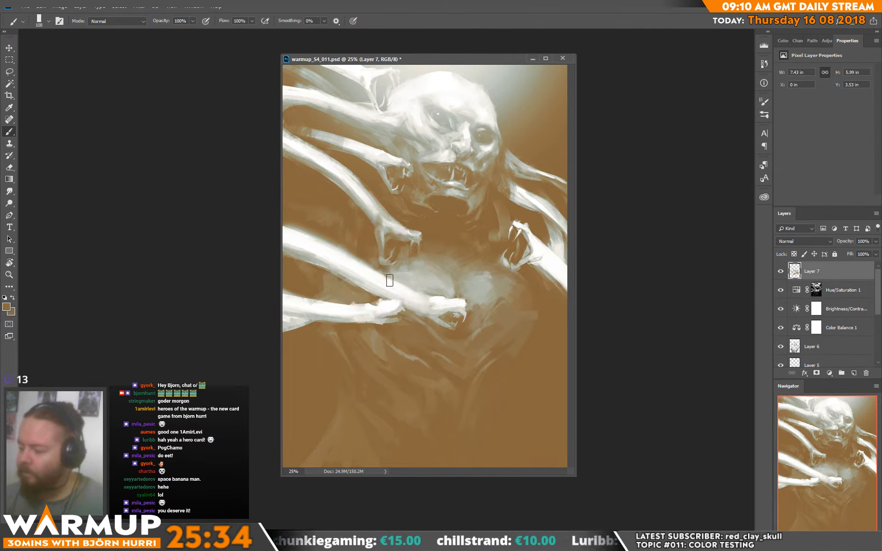
pyautogui.moveTo(390, 281); pyautogui.dragTo(394, 272)
pyautogui.keyDown('alt'); pyautogui.click(397, 269); pyautogui.keyUp('alt')
pyautogui.keyDown('alt'); pyautogui.click(396, 270); pyautogui.keyUp('alt')
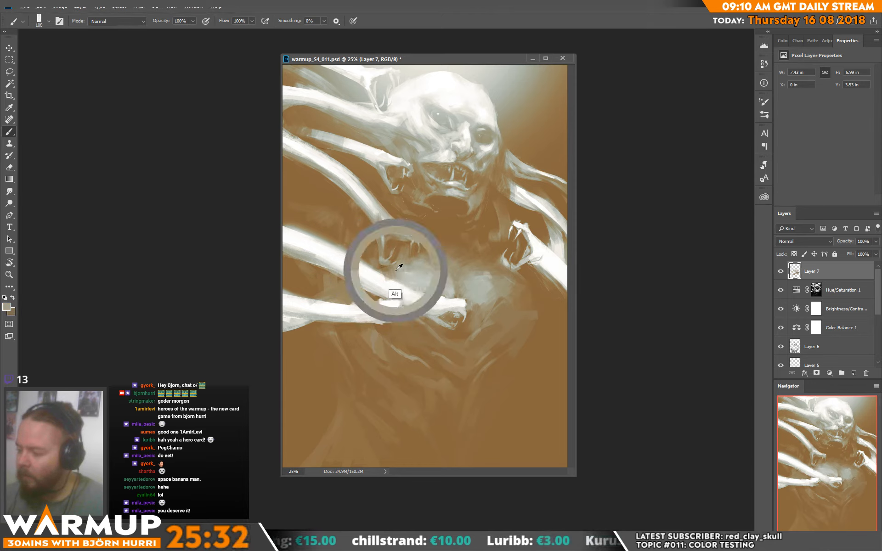
pyautogui.keyDown('alt'); pyautogui.click(392, 284); pyautogui.keyUp('alt')
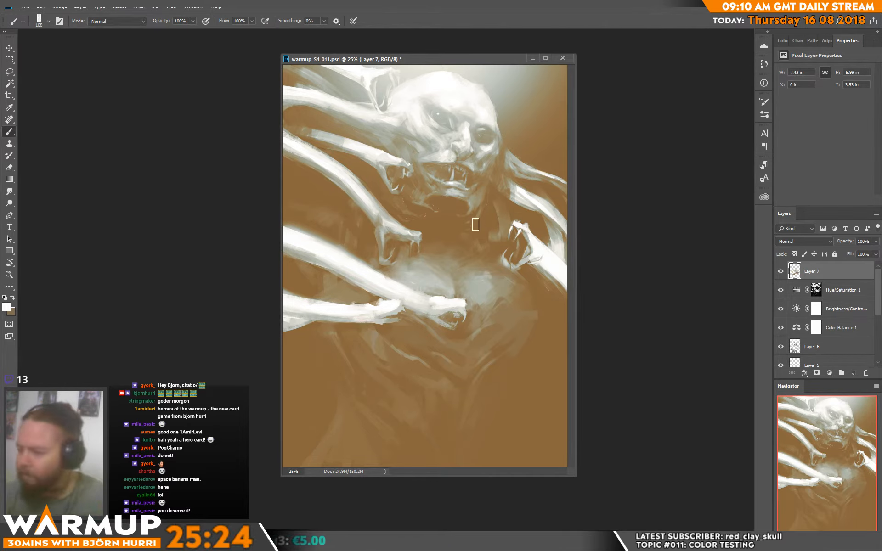
# - Reduce the brush size to 26 px and rework the jaw edge beside the upper clawed hand with sampled browns
pyautogui.rightClick(441, 209)
pyautogui.click(495, 143)
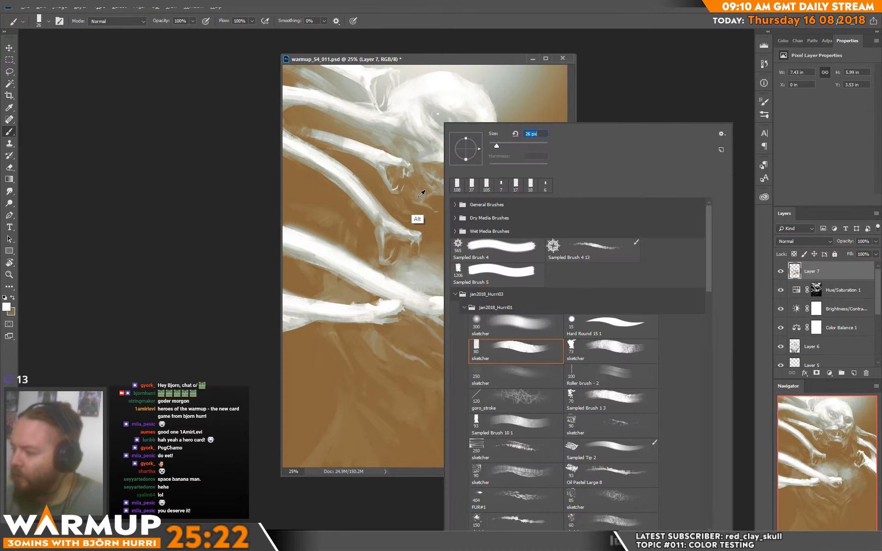
pyautogui.keyDown('alt'); pyautogui.click(416, 197); pyautogui.keyUp('alt')
pyautogui.keyDown('alt'); pyautogui.click(414, 193); pyautogui.keyUp('alt')
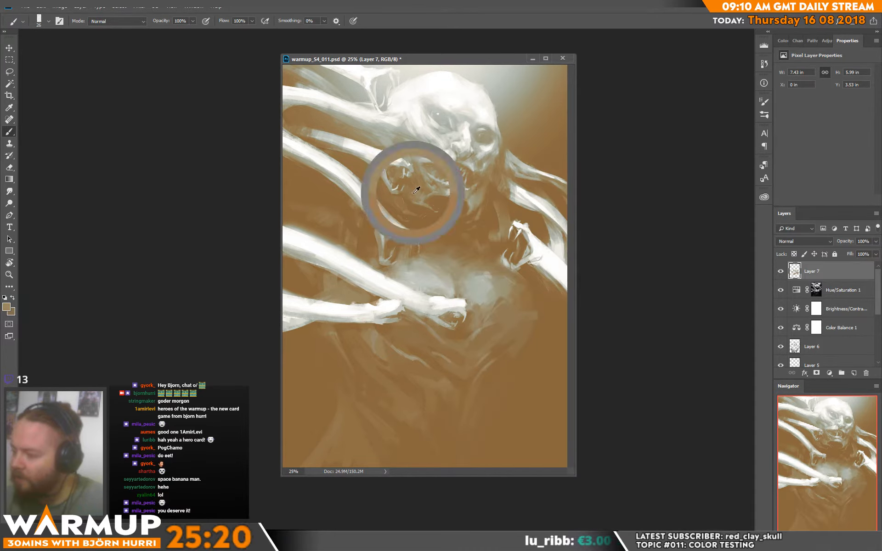
pyautogui.keyDown('alt'); pyautogui.click(412, 192); pyautogui.keyUp('alt')
pyautogui.moveTo(407, 192); pyautogui.dragTo(412, 184)
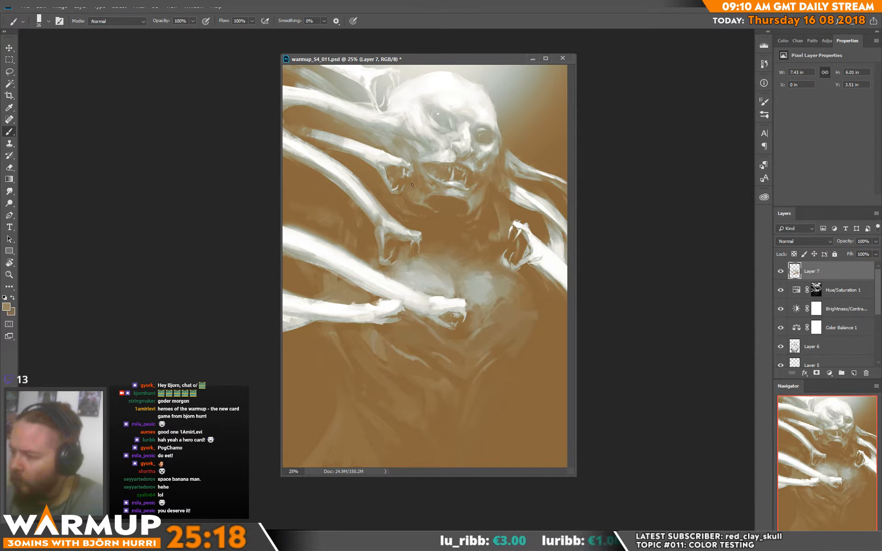
pyautogui.keyDown('alt'); pyautogui.click(424, 192); pyautogui.keyUp('alt')
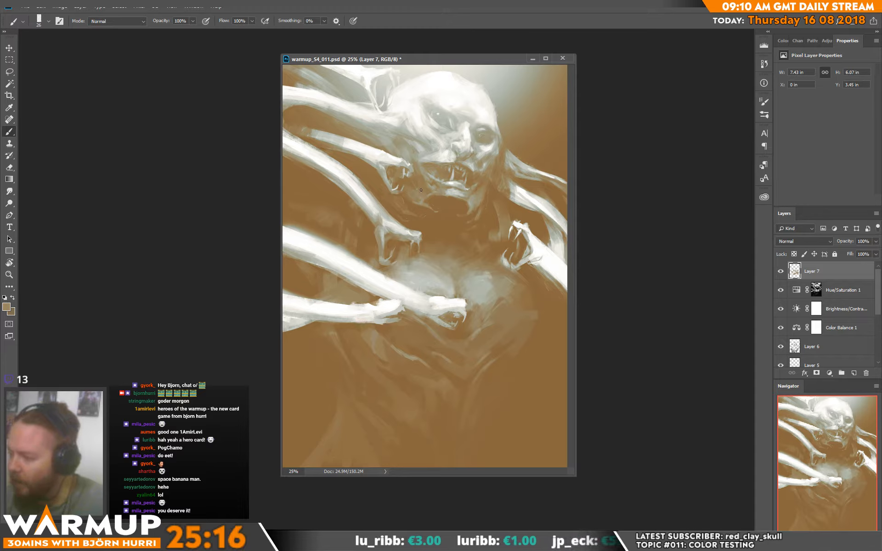
pyautogui.keyDown('alt'); pyautogui.click(427, 190); pyautogui.keyUp('alt')
pyautogui.keyDown('alt'); pyautogui.click(473, 195); pyautogui.keyUp('alt')
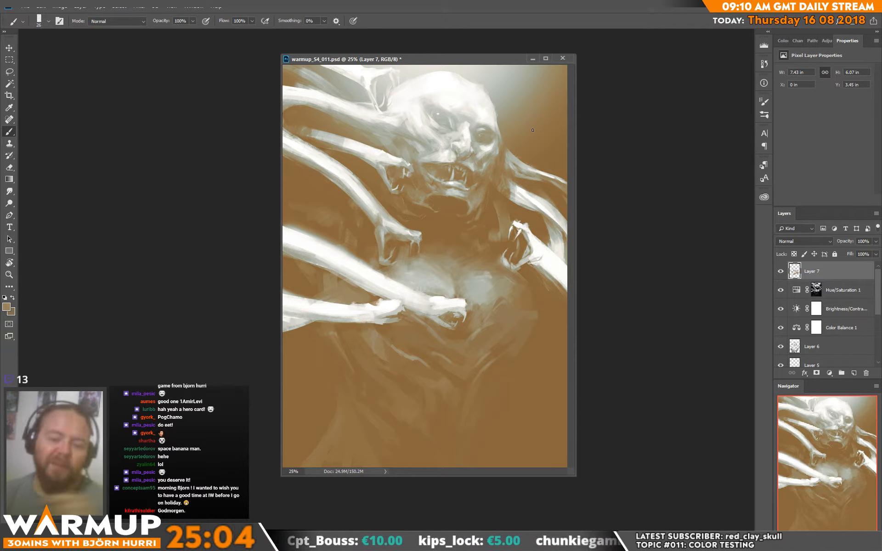
# - Refine the shading of the chin and lower jaw beneath the mouth with sampled browns and beiges
pyautogui.keyDown('alt'); pyautogui.click(436, 195); pyautogui.keyUp('alt')
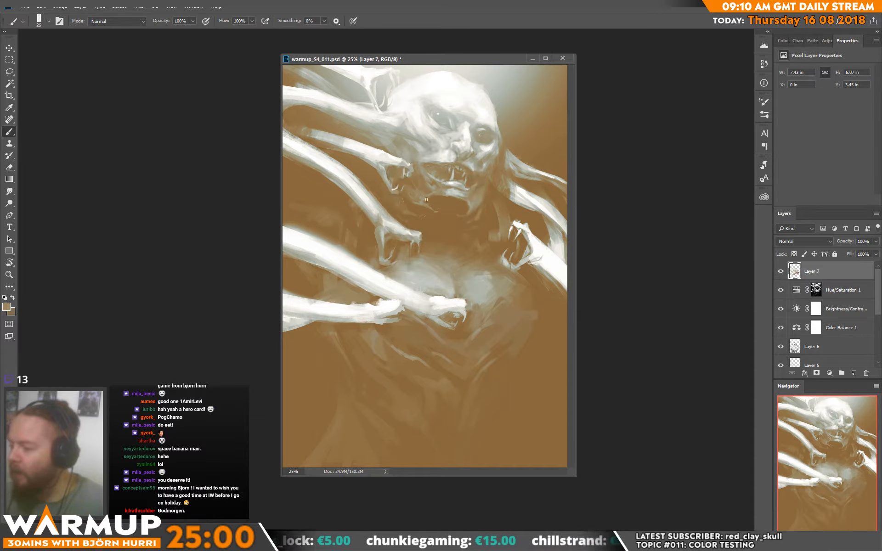
pyautogui.keyDown('alt'); pyautogui.click(450, 204); pyautogui.keyUp('alt')
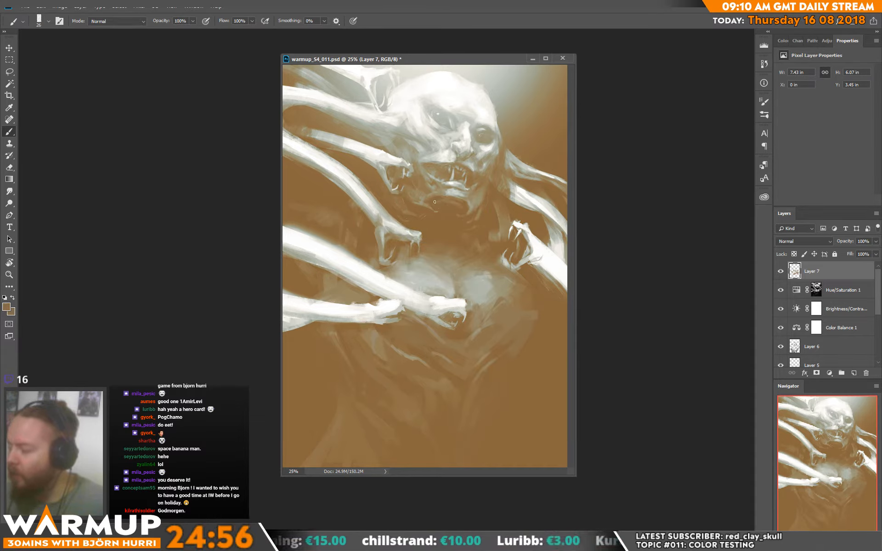
pyautogui.keyDown('alt'); pyautogui.click(433, 192); pyautogui.keyUp('alt')
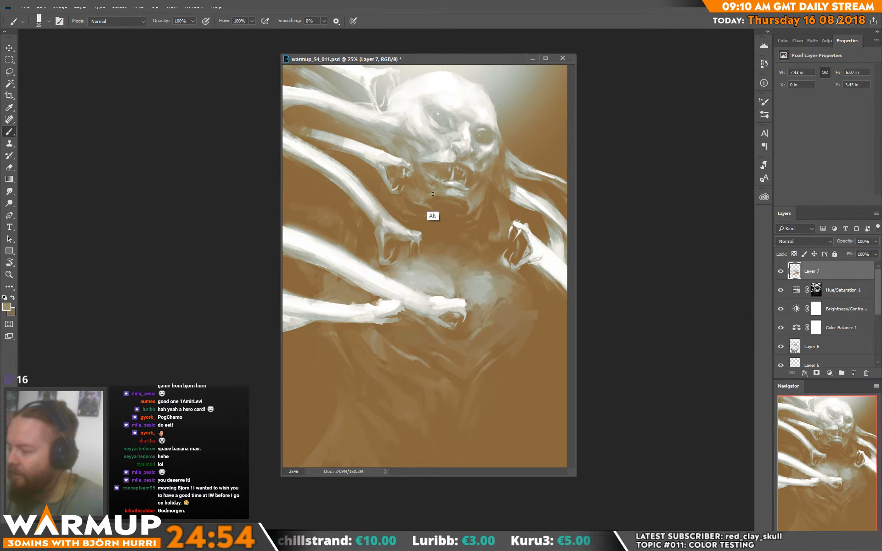
pyautogui.keyDown('alt'); pyautogui.click(433, 192); pyautogui.keyUp('alt')
pyautogui.moveTo(431, 183); pyautogui.dragTo(428, 191)
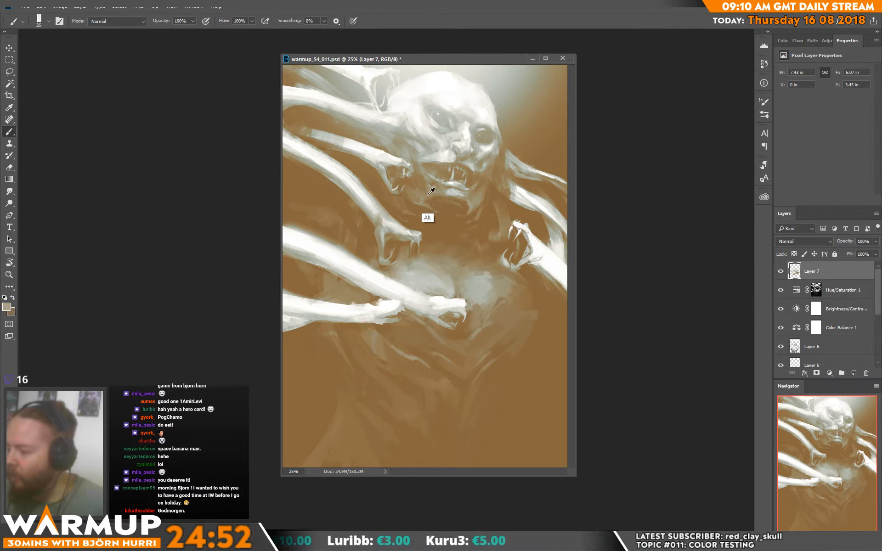
pyautogui.keyDown('alt'); pyautogui.click(428, 192); pyautogui.keyUp('alt')
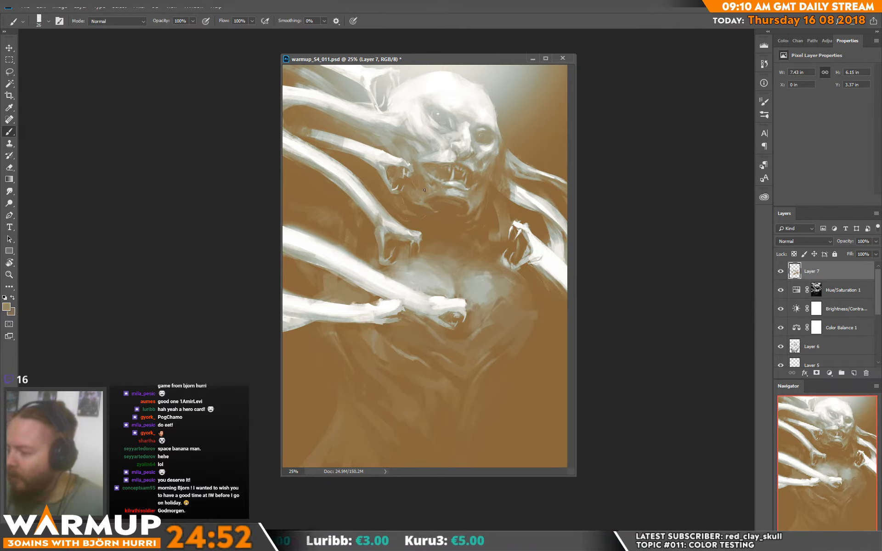
pyautogui.keyDown('alt'); pyautogui.click(472, 200); pyautogui.keyUp('alt')
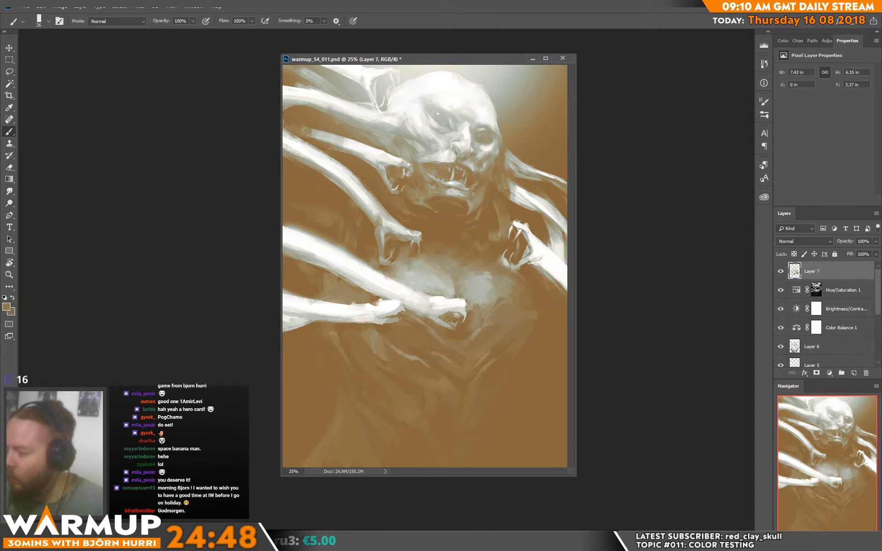
# - Rework the cheek from beside the mouth up to below the eye with sampled greys and off-whites
pyautogui.moveTo(414, 164); pyautogui.dragTo(414, 149)
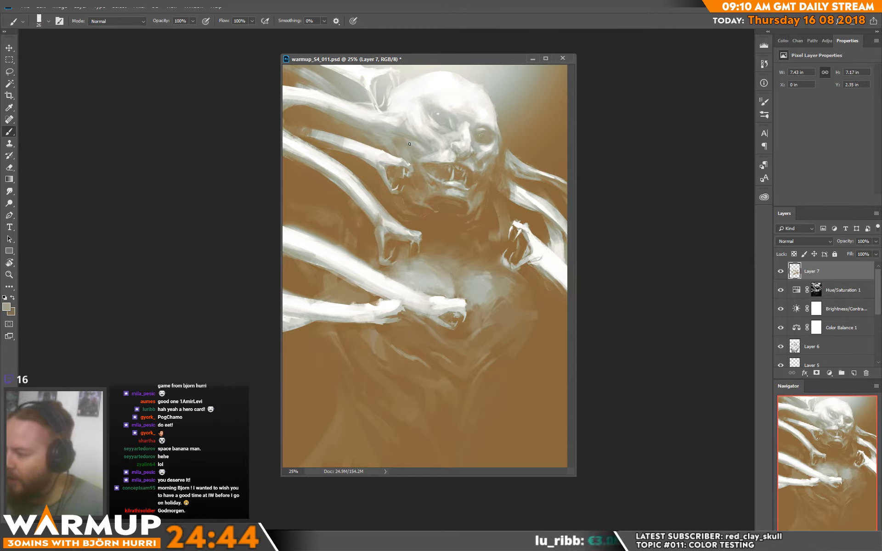
pyautogui.moveTo(407, 134); pyautogui.dragTo(408, 140)
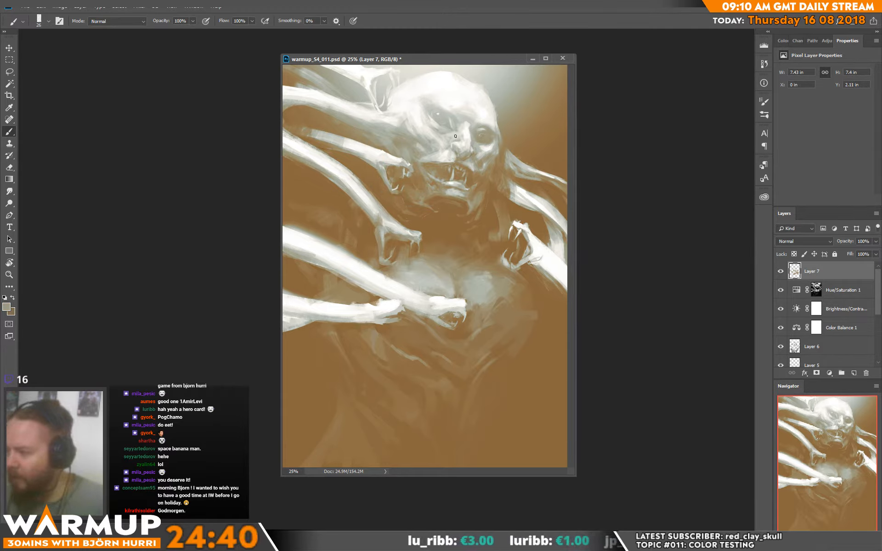
pyautogui.keyDown('alt'); pyautogui.click(415, 141); pyautogui.keyUp('alt')
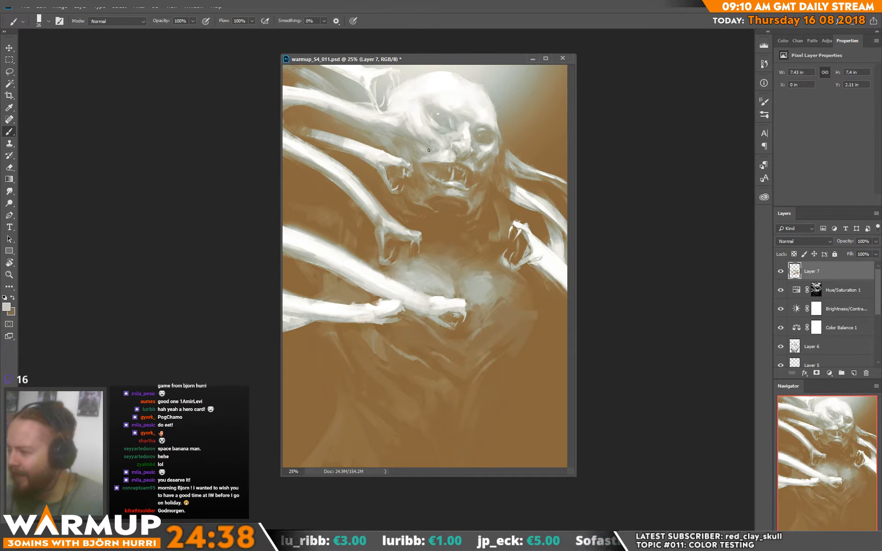
pyautogui.keyDown('alt'); pyautogui.click(421, 150); pyautogui.keyUp('alt')
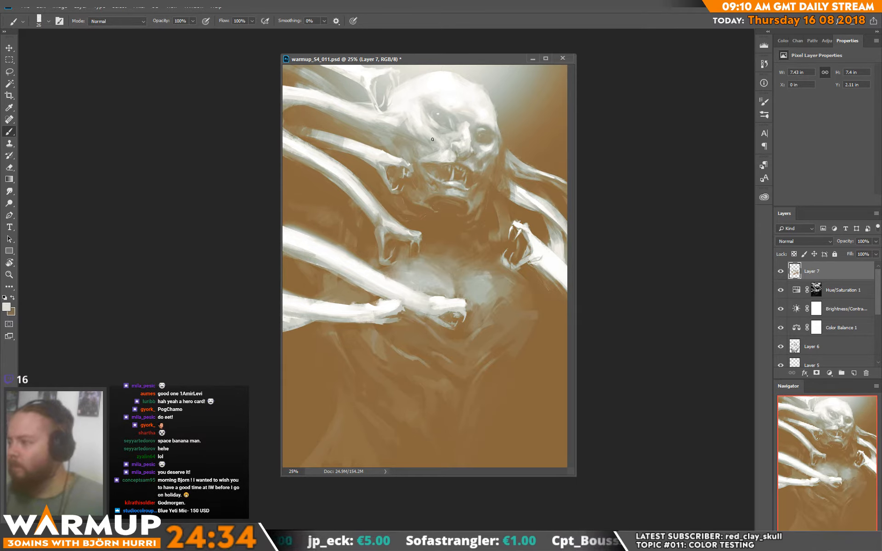
pyautogui.keyDown('alt'); pyautogui.click(432, 139); pyautogui.keyUp('alt')
pyautogui.moveTo(432, 136); pyautogui.dragTo(437, 135)
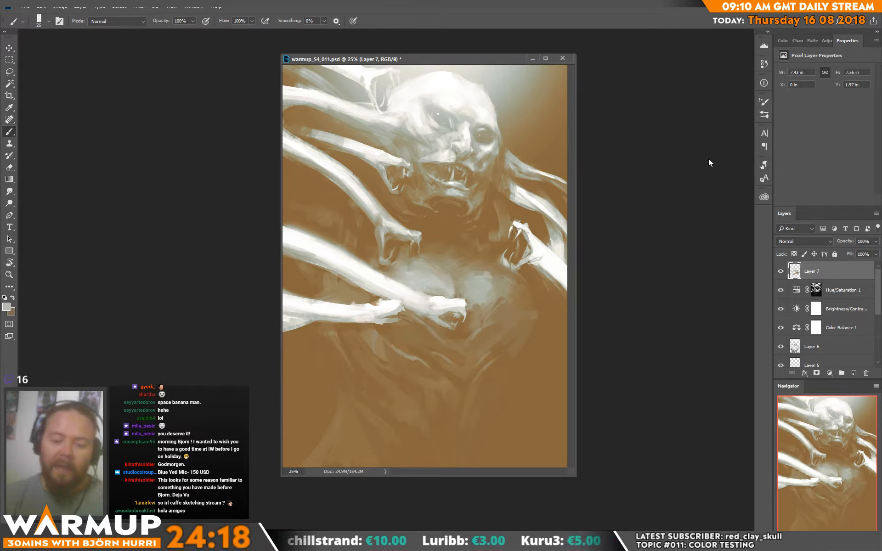
# - Rework the shading in and around both eye sockets with greys and beiges sampled from the face
pyautogui.keyDown('alt'); pyautogui.click(483, 134); pyautogui.keyUp('alt')
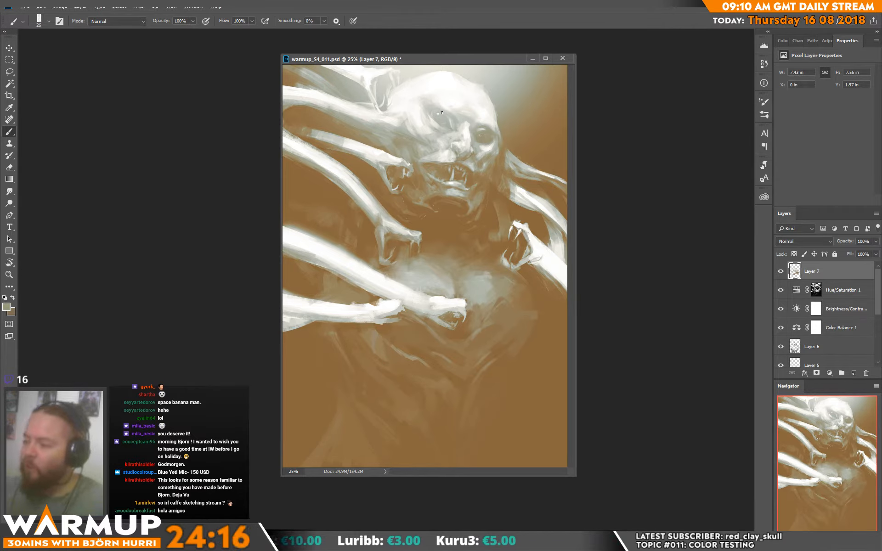
pyautogui.moveTo(446, 119); pyautogui.dragTo(443, 113)
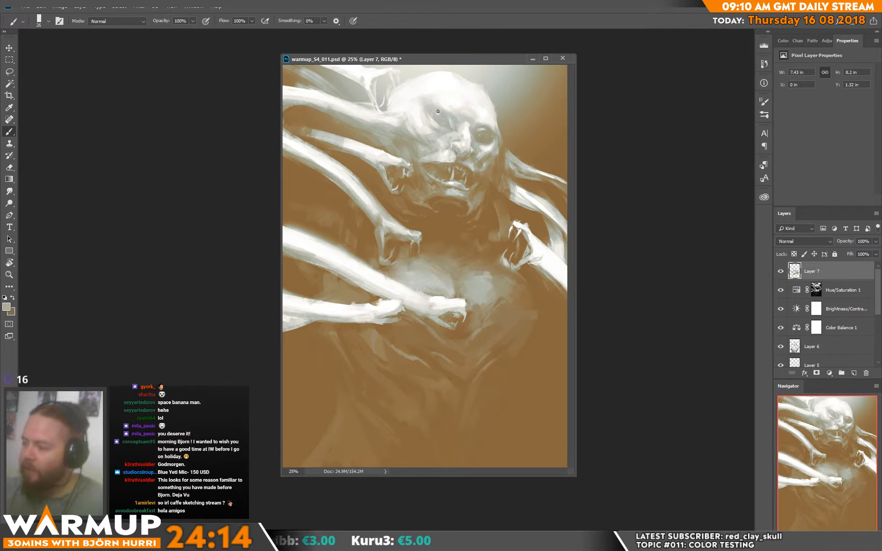
pyautogui.keyDown('alt'); pyautogui.click(444, 120); pyautogui.keyUp('alt')
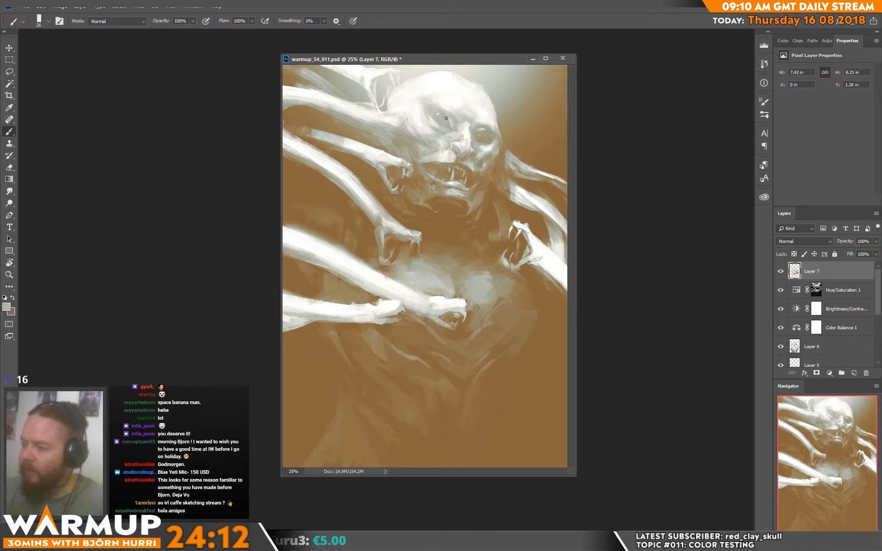
pyautogui.moveTo(447, 118); pyautogui.dragTo(450, 110)
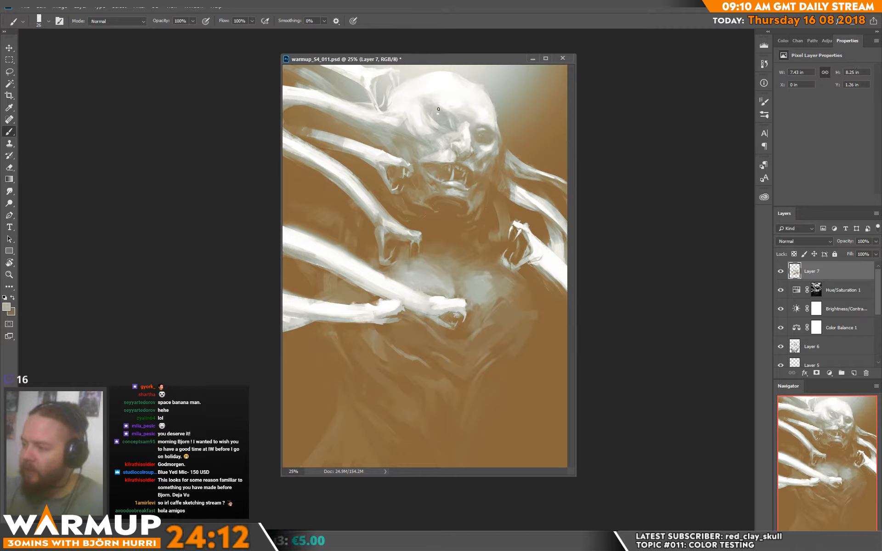
pyautogui.keyDown('alt'); pyautogui.click(484, 131); pyautogui.keyUp('alt')
pyautogui.keyDown('alt'); pyautogui.click(475, 125); pyautogui.keyUp('alt')
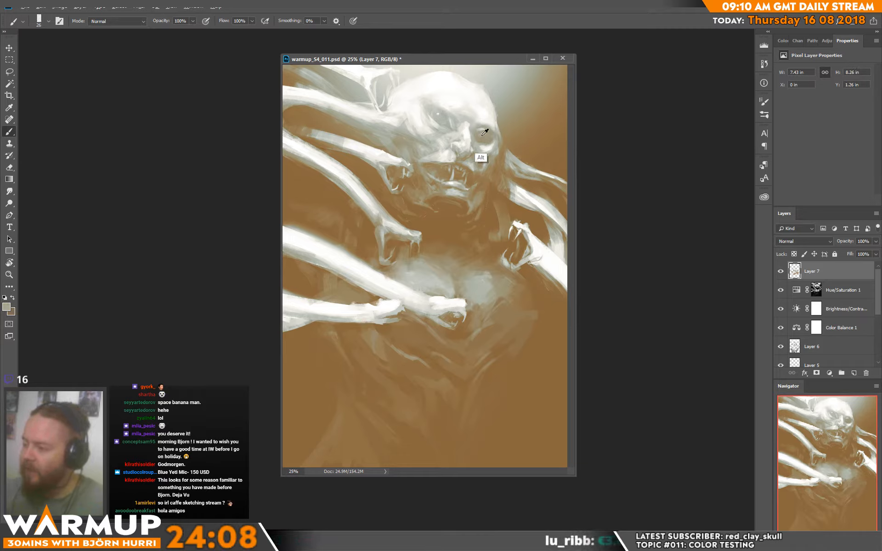
pyautogui.keyDown('alt'); pyautogui.click(478, 131); pyautogui.keyUp('alt')
pyautogui.keyDown('alt'); pyautogui.click(485, 135); pyautogui.keyUp('alt')
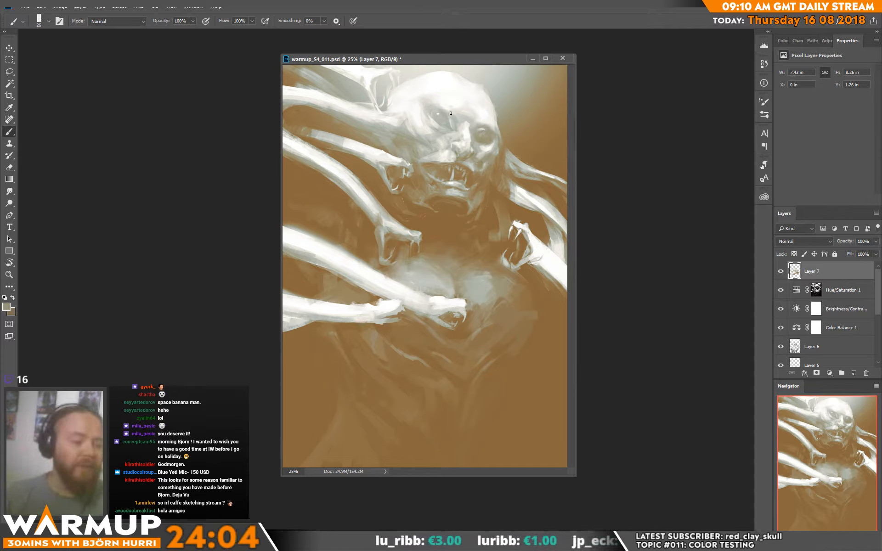
# - Darken the gaps around the middle arm with sampled browns, and use an 84 px brush on the shadowed start of the arm above it
pyautogui.keyDown('alt'); pyautogui.click(373, 232); pyautogui.keyUp('alt')
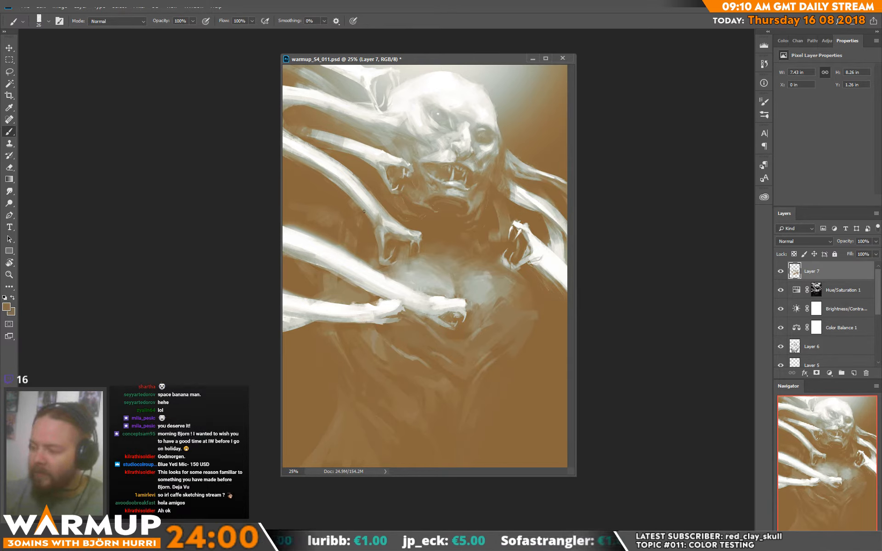
pyautogui.keyDown('alt'); pyautogui.click(366, 223); pyautogui.keyUp('alt')
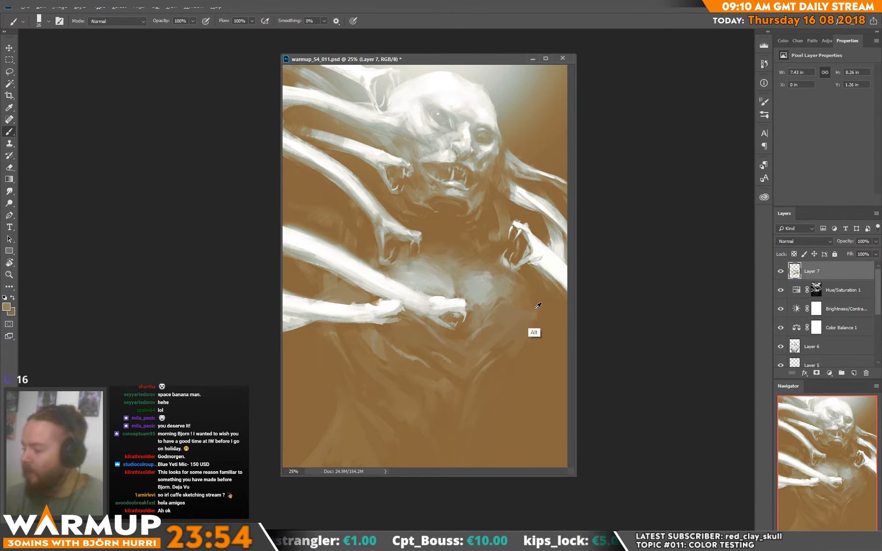
pyautogui.rightClick(487, 283)
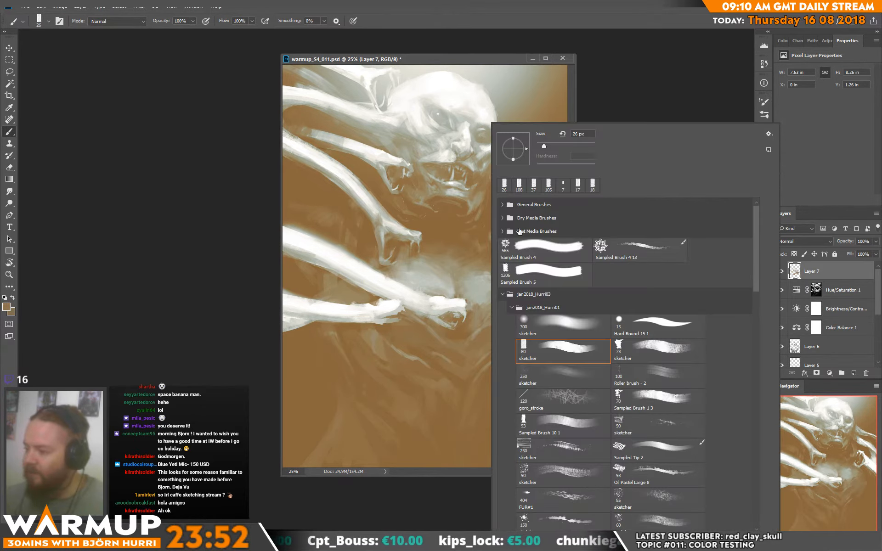
pyautogui.moveTo(558, 147); pyautogui.dragTo(563, 147)
pyautogui.click(327, 150)
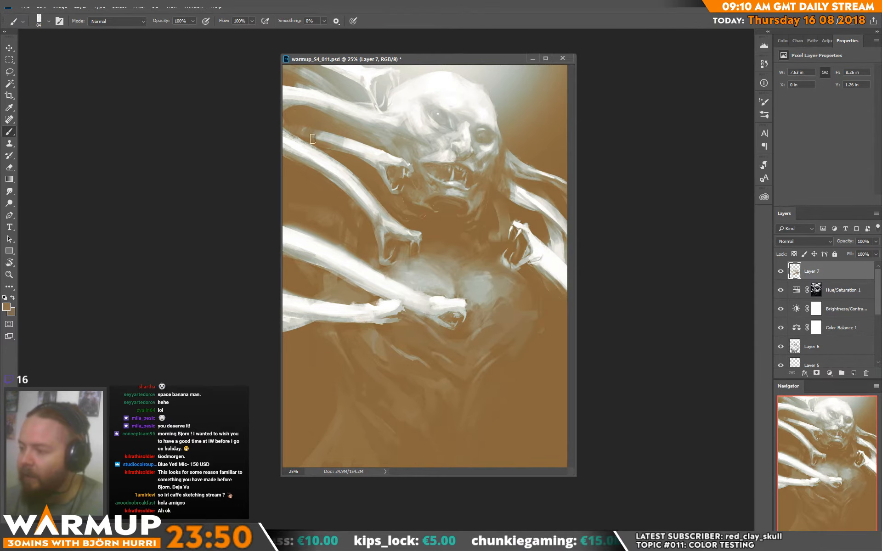
pyautogui.moveTo(332, 131)
pyautogui.mouseDown()
pyautogui.moveTo(324, 148)
pyautogui.moveTo(352, 137)
pyautogui.moveTo(344, 157)
pyautogui.mouseUp()
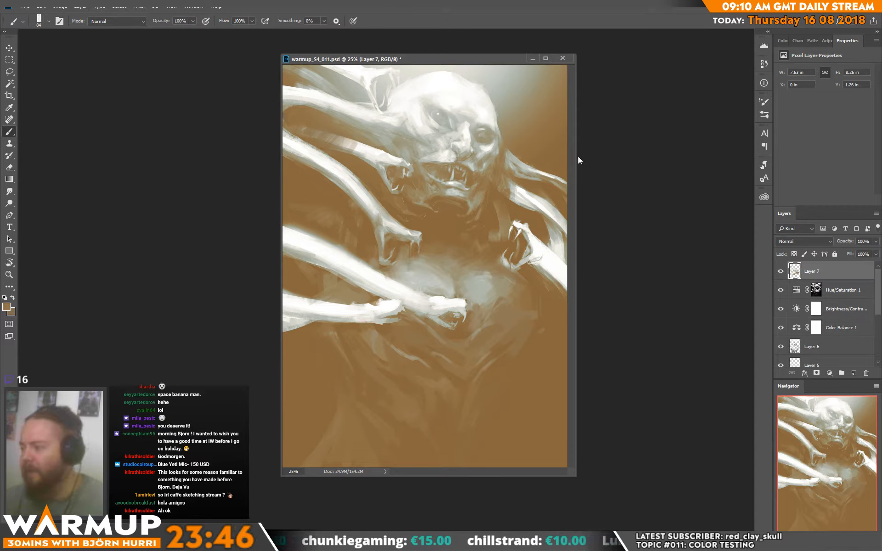
# - Repaint the thin limbs and background between the head and the nearest canvas edge with sampled browns and a light beige
pyautogui.moveTo(542, 173)
pyautogui.mouseDown()
pyautogui.moveTo(563, 187)
pyautogui.moveTo(550, 172)
pyautogui.moveTo(535, 183)
pyautogui.moveTo(519, 172)
pyautogui.mouseUp()
pyautogui.hotkey('ctrl', 'alt', 'z')
pyautogui.keyDown('alt'); pyautogui.click(563, 202); pyautogui.keyUp('alt')
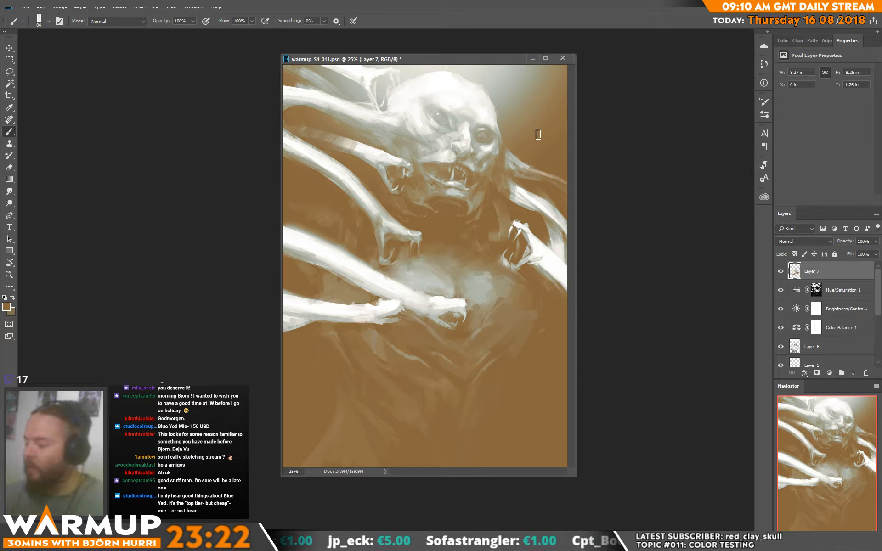
pyautogui.press('alt')
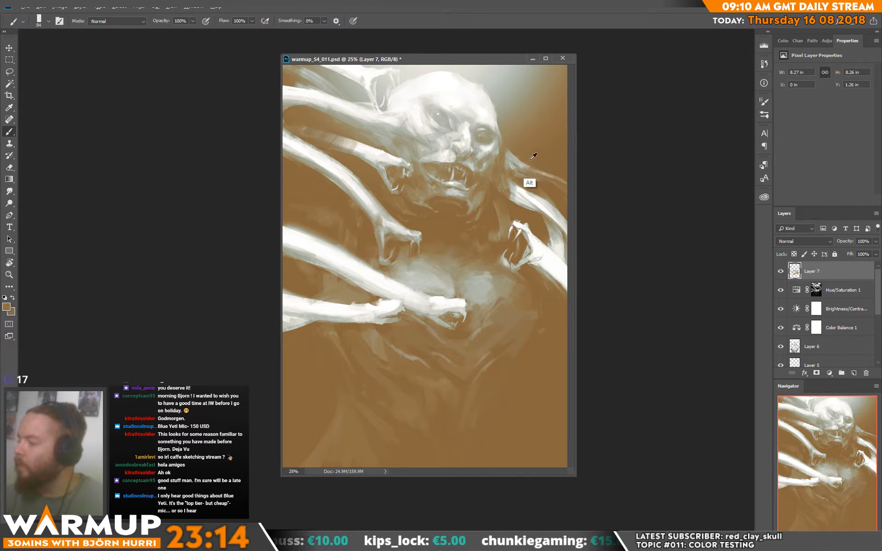
pyautogui.keyDown('alt'); pyautogui.click(522, 193); pyautogui.keyUp('alt')
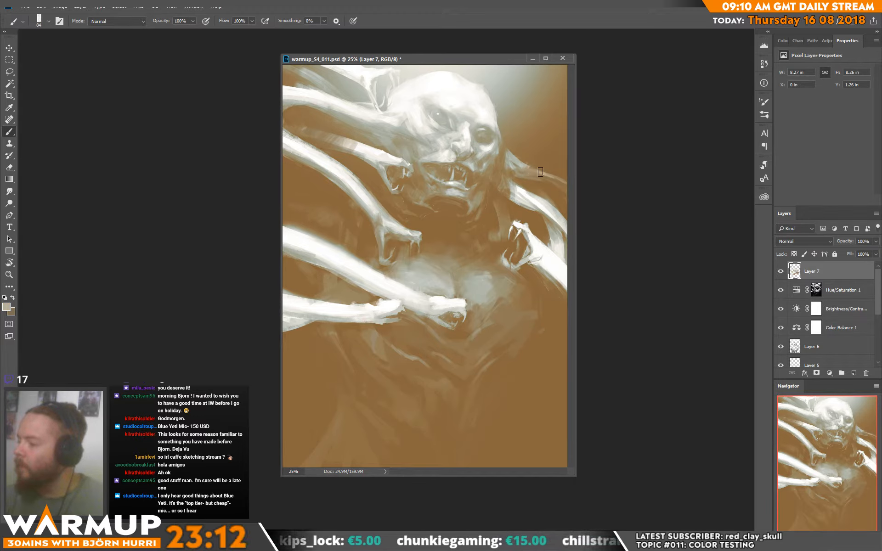
pyautogui.keyDown('alt'); pyautogui.click(551, 162); pyautogui.keyUp('alt')
pyautogui.keyDown('alt'); pyautogui.click(520, 213); pyautogui.keyUp('alt')
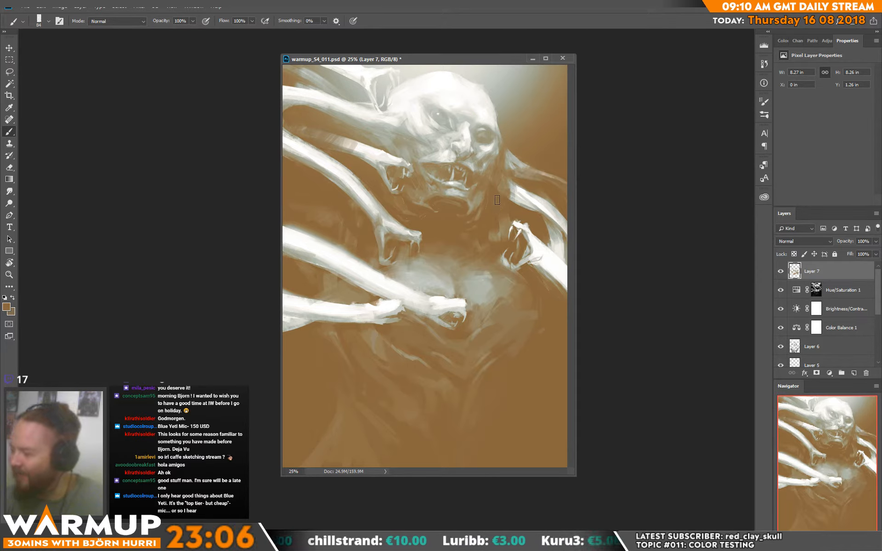
# - Shade the underside of the large upper arm where it meets the cheek with a sampled brown
pyautogui.press('alt')
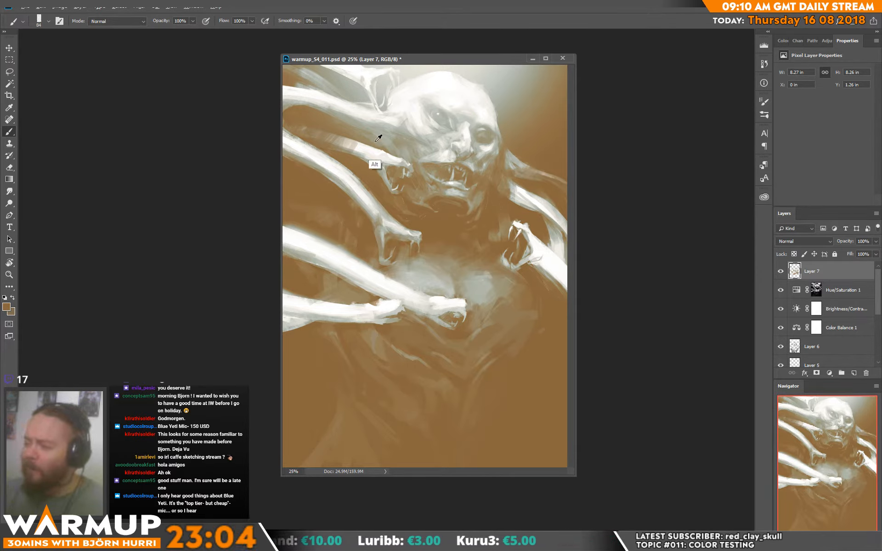
pyautogui.keyDown('alt'); pyautogui.click(375, 140); pyautogui.keyUp('alt')
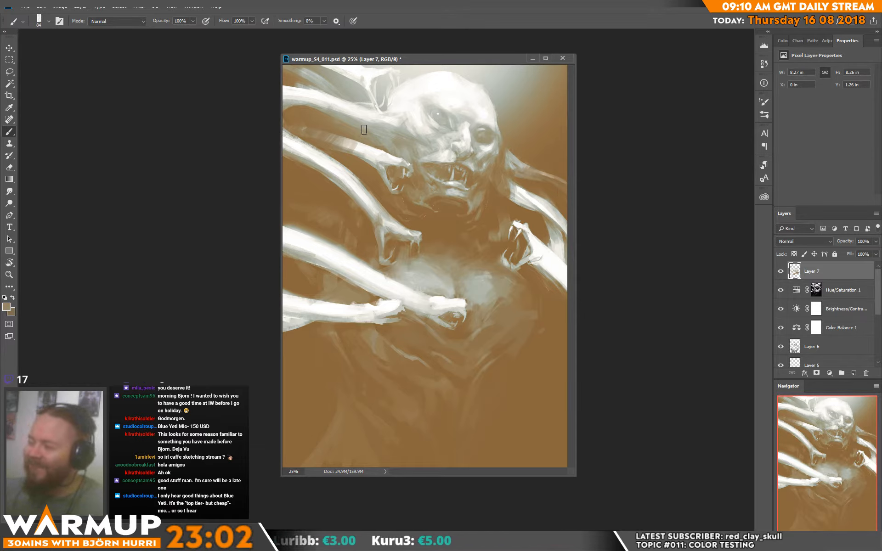
pyautogui.moveTo(364, 130)
pyautogui.mouseDown()
pyautogui.moveTo(340, 123)
pyautogui.moveTo(401, 149)
pyautogui.mouseUp()
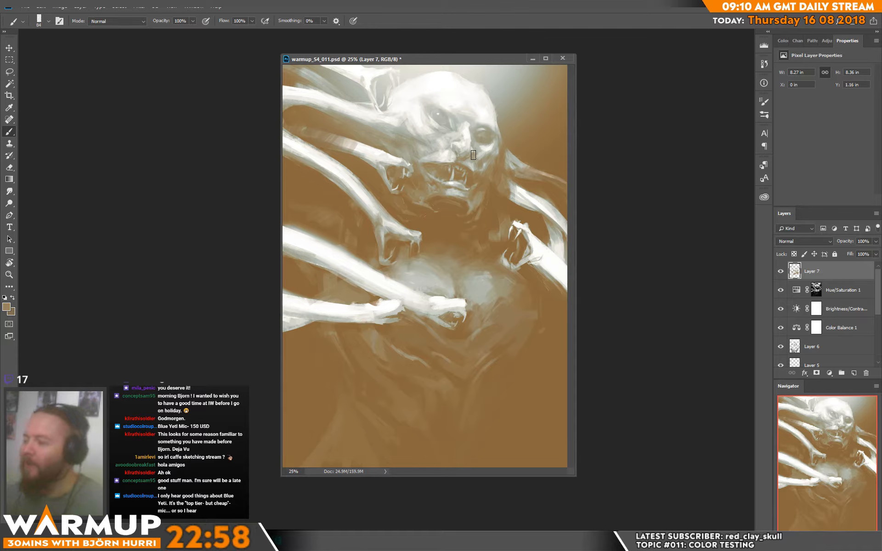
# - Reduce the brush size to 28 px and touch up the skin between the eye and nose with sampled off-whites
pyautogui.keyDown('alt'); pyautogui.click(430, 138); pyautogui.keyUp('alt')
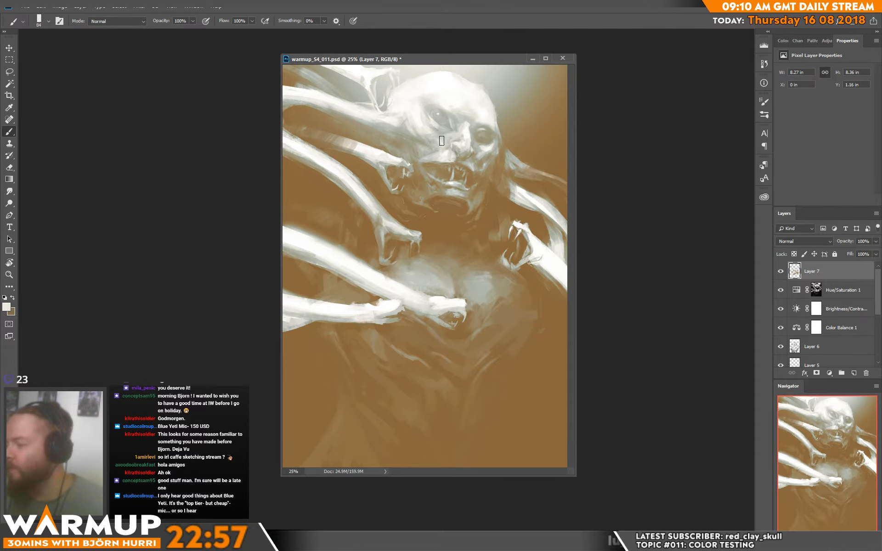
pyautogui.rightClick(472, 140)
pyautogui.moveTo(533, 148); pyautogui.dragTo(517, 139)
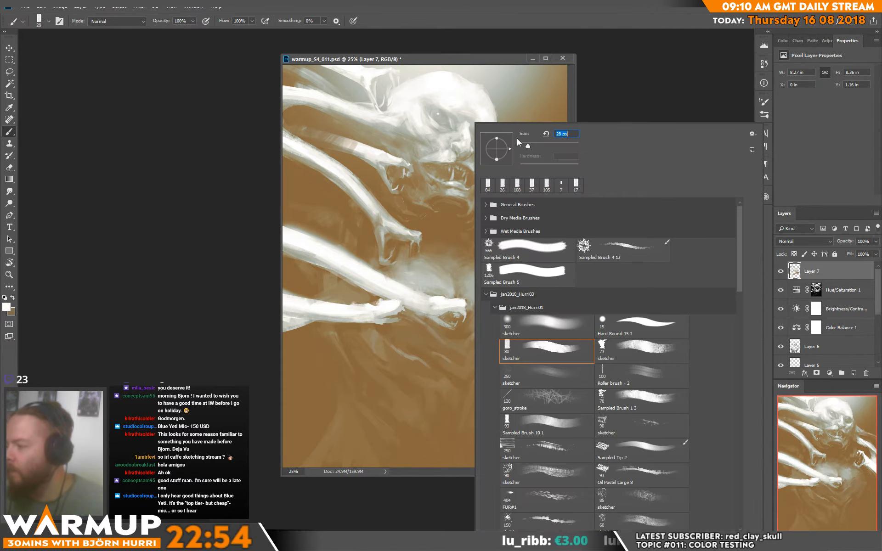
pyautogui.click(442, 137)
pyautogui.keyDown('alt'); pyautogui.click(451, 131); pyautogui.keyUp('alt')
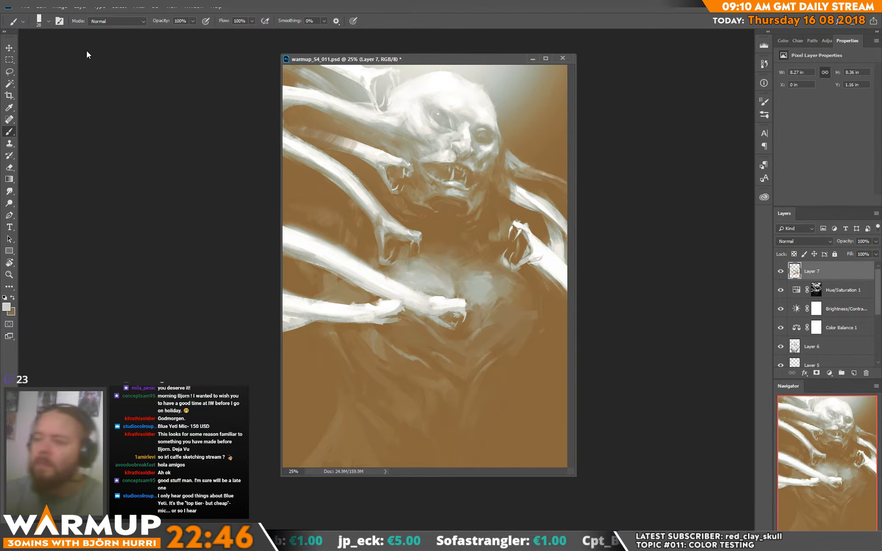
# - Flip the canvas horizontally and stamp all visible layers into a new top layer
pyautogui.click(64, 6)
pyautogui.moveTo(122, 92)
pyautogui.click(204, 131)
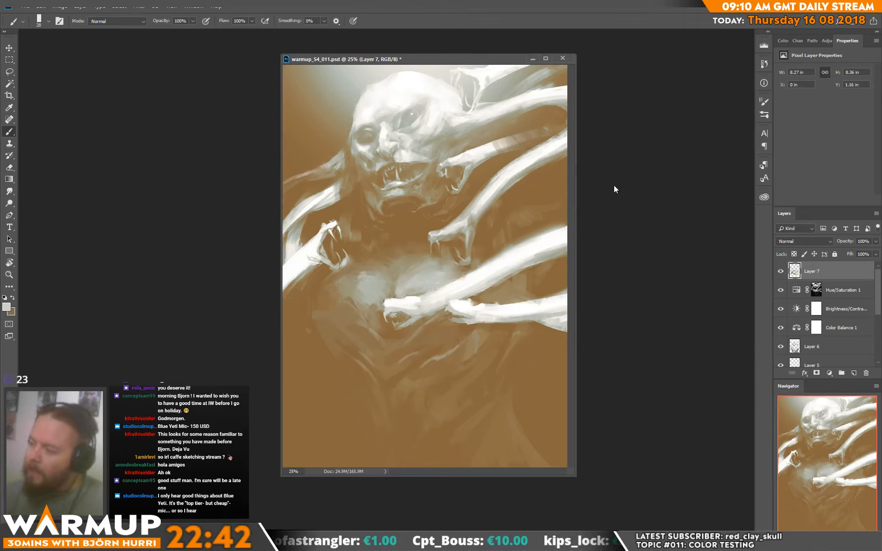
pyautogui.hotkey('ctrl', 'shift', 'alt', 'e')
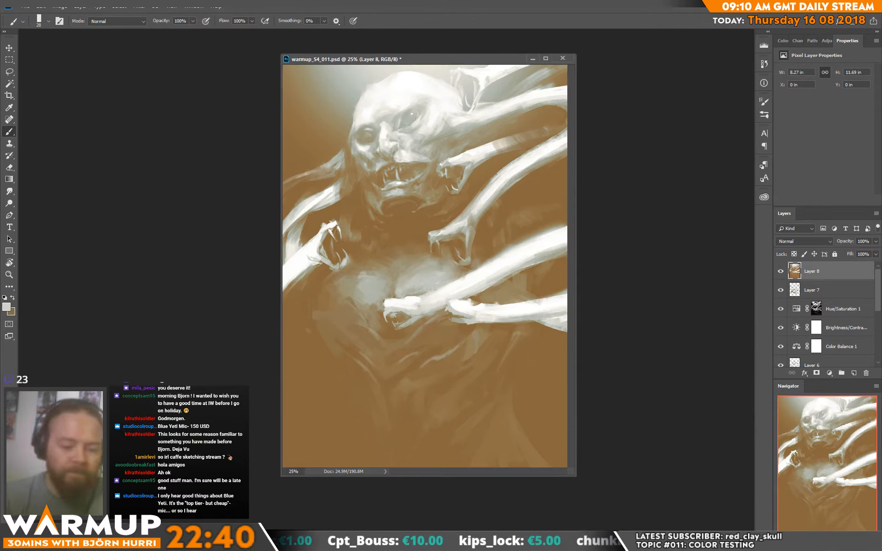
# - Reshape the creature's eyes and brow on the merged layer using Liquify's Forward Warp with a brush size of 378
pyautogui.click(136, 6)
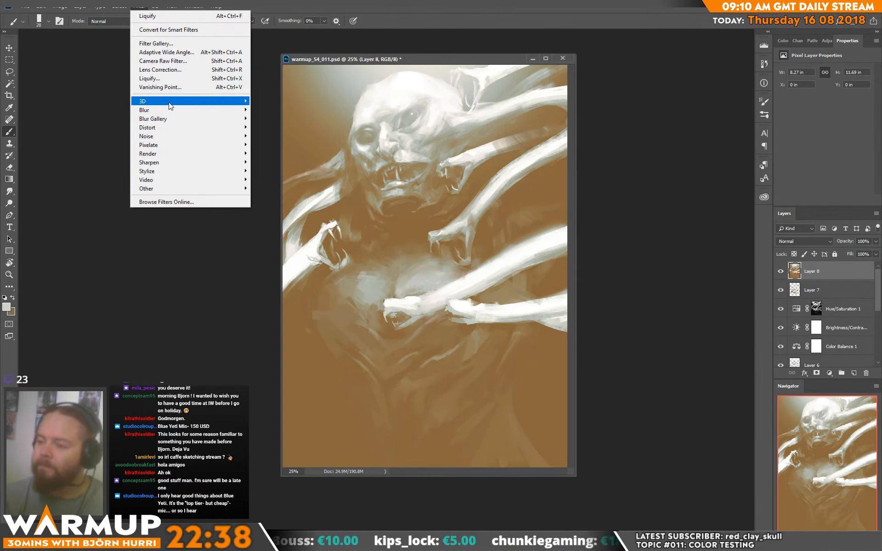
pyautogui.click(161, 78)
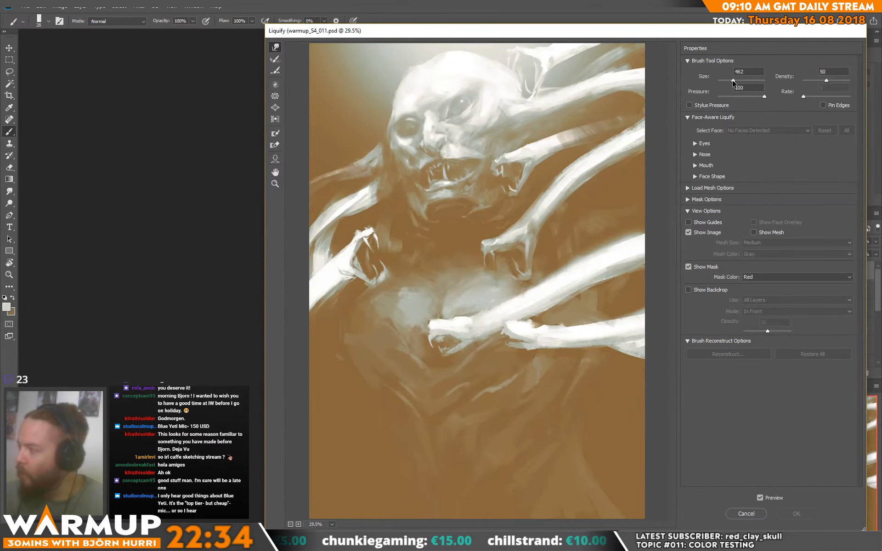
pyautogui.moveTo(733, 81); pyautogui.dragTo(732, 82)
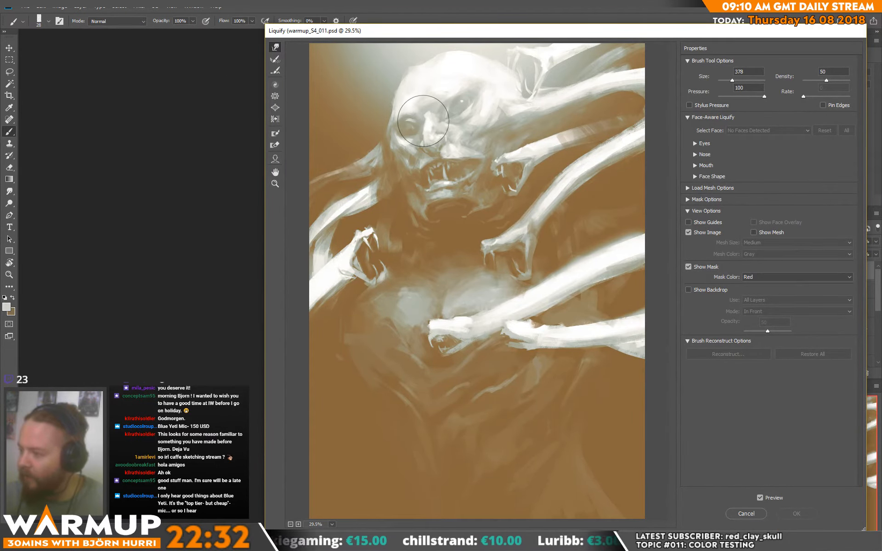
pyautogui.moveTo(423, 121)
pyautogui.mouseDown()
pyautogui.moveTo(444, 124)
pyautogui.moveTo(446, 90)
pyautogui.mouseUp()
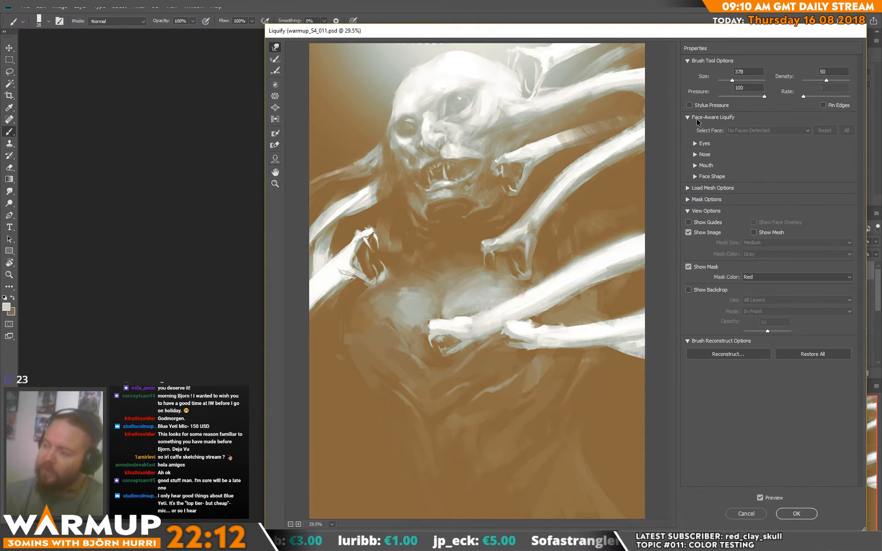
pyautogui.press('Return')
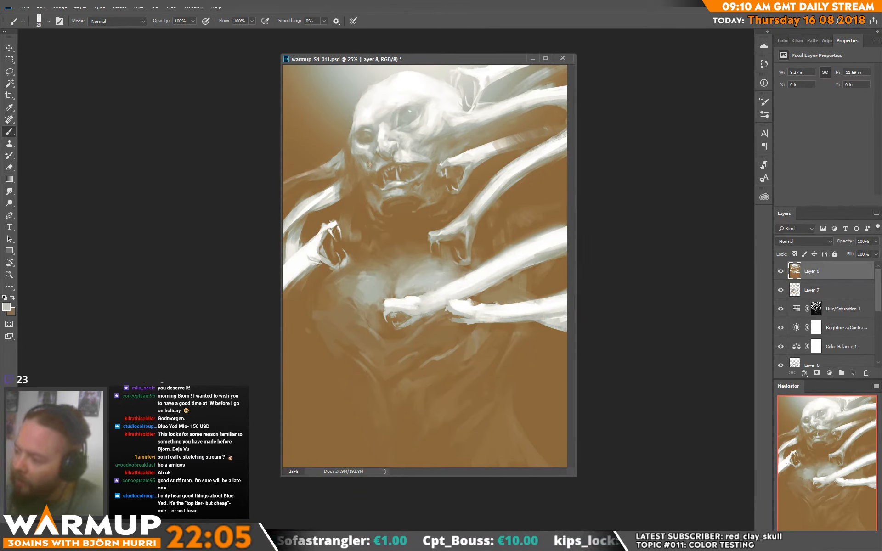
# - Refine the mouth corner and adjoining cheek below the darker eye socket with sampled browns, beiges and greys
pyautogui.press('alt')
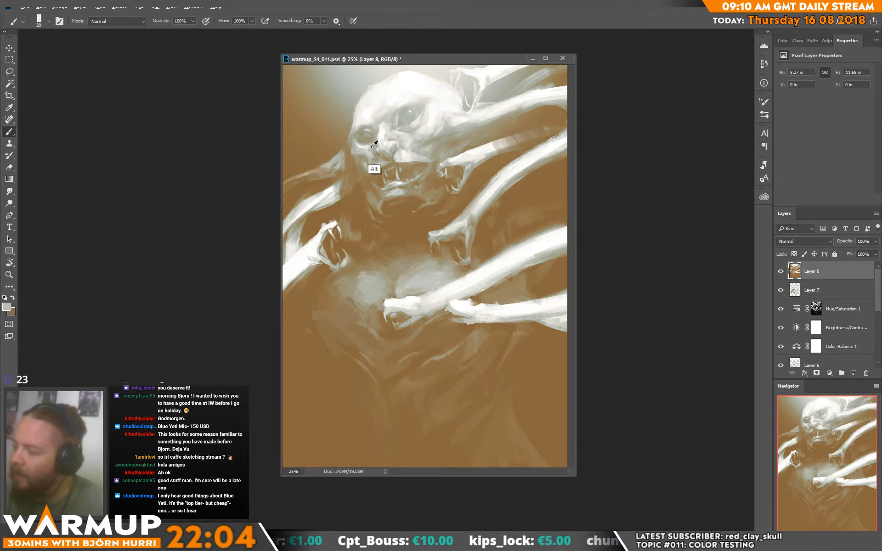
pyautogui.keyDown('alt'); pyautogui.click(368, 158); pyautogui.keyUp('alt')
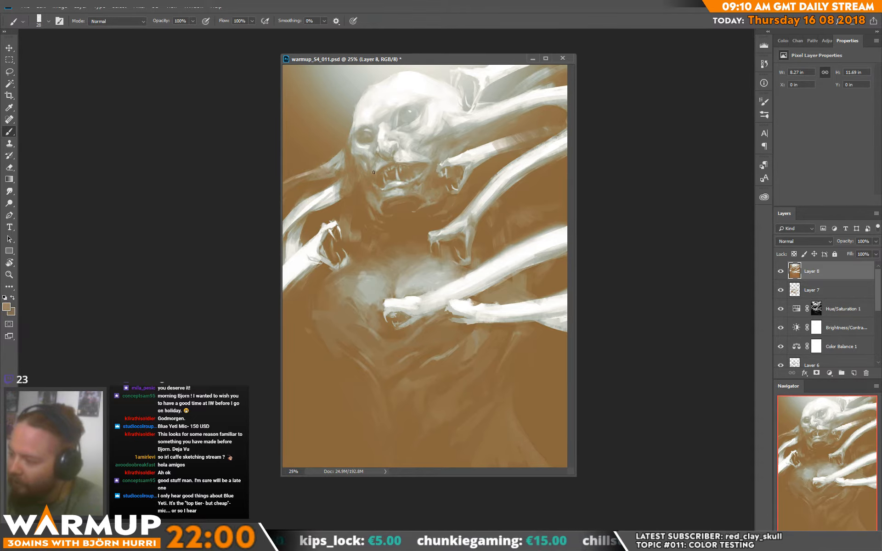
pyautogui.keyDown('alt'); pyautogui.click(382, 162); pyautogui.keyUp('alt')
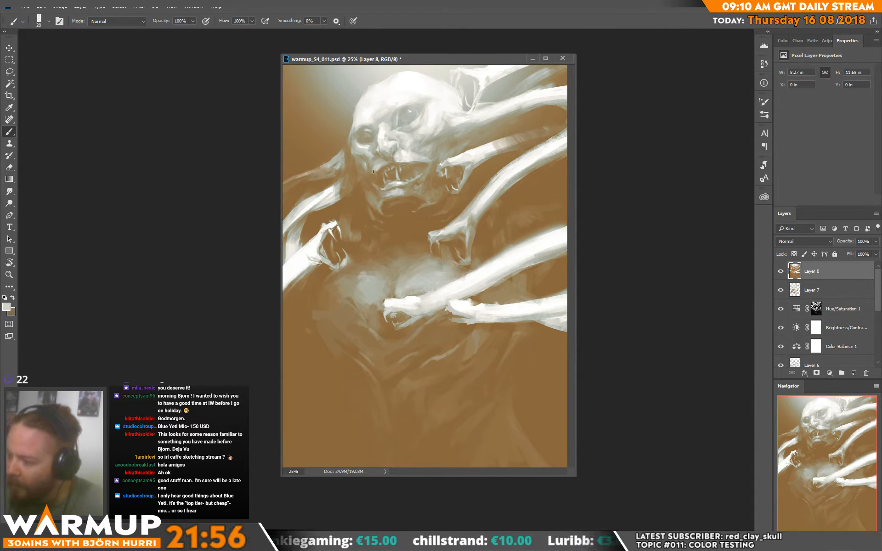
pyautogui.keyDown('alt'); pyautogui.click(374, 200); pyautogui.keyUp('alt')
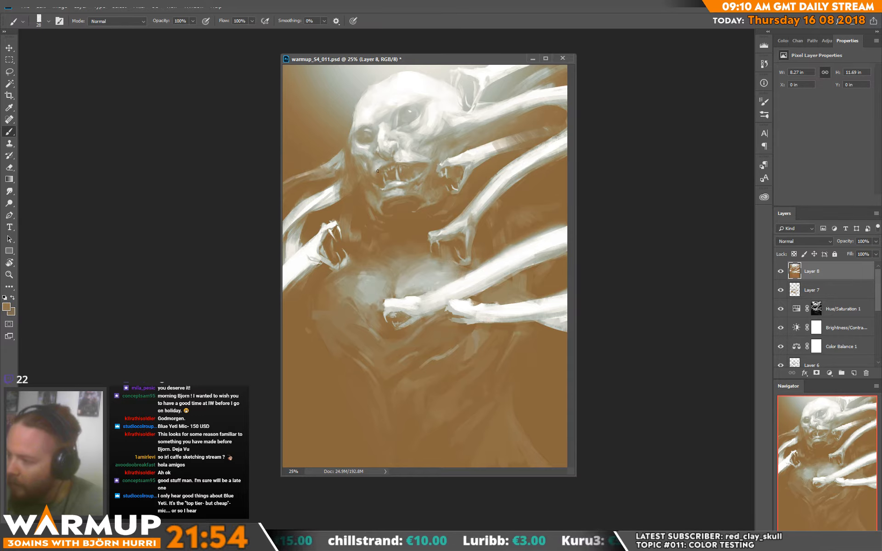
pyautogui.keyDown('alt'); pyautogui.click(386, 159); pyautogui.keyUp('alt')
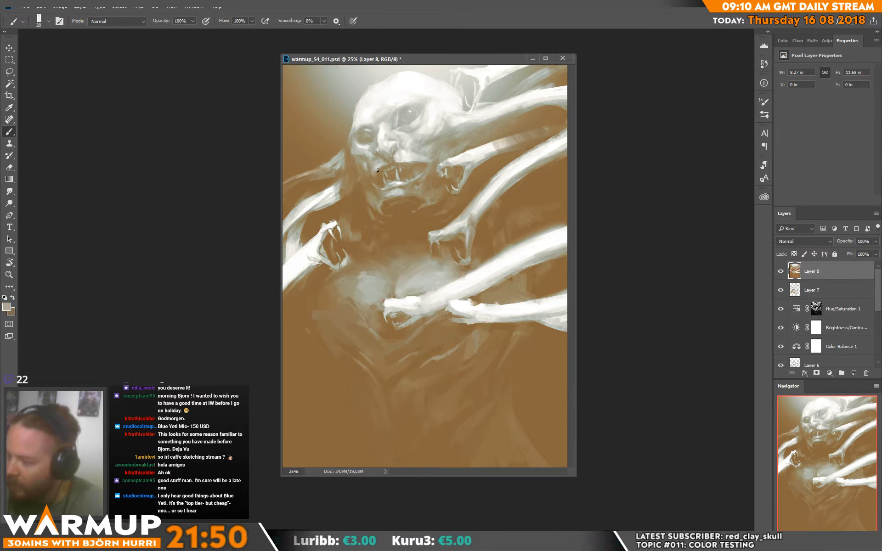
pyautogui.keyDown('alt'); pyautogui.click(383, 164); pyautogui.keyUp('alt')
pyautogui.keyDown('alt'); pyautogui.click(378, 176); pyautogui.keyUp('alt')
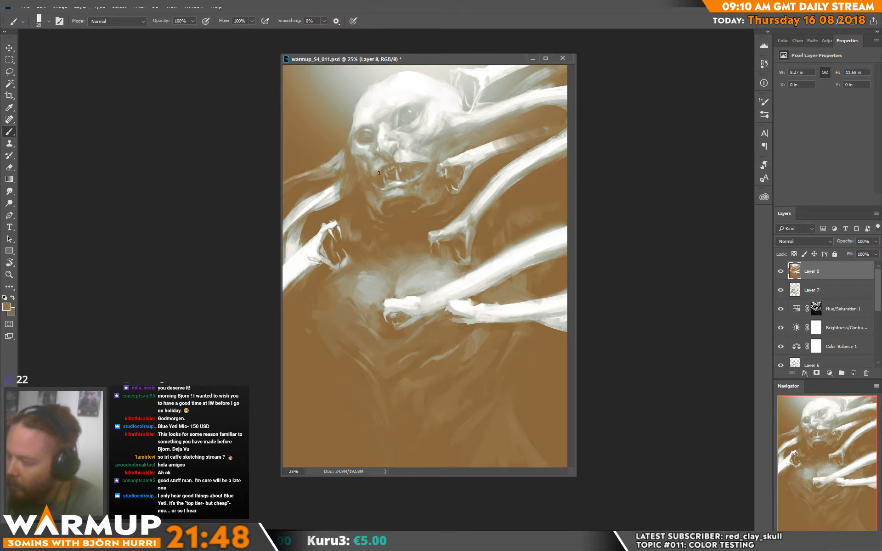
pyautogui.keyDown('alt'); pyautogui.click(372, 177); pyautogui.keyUp('alt')
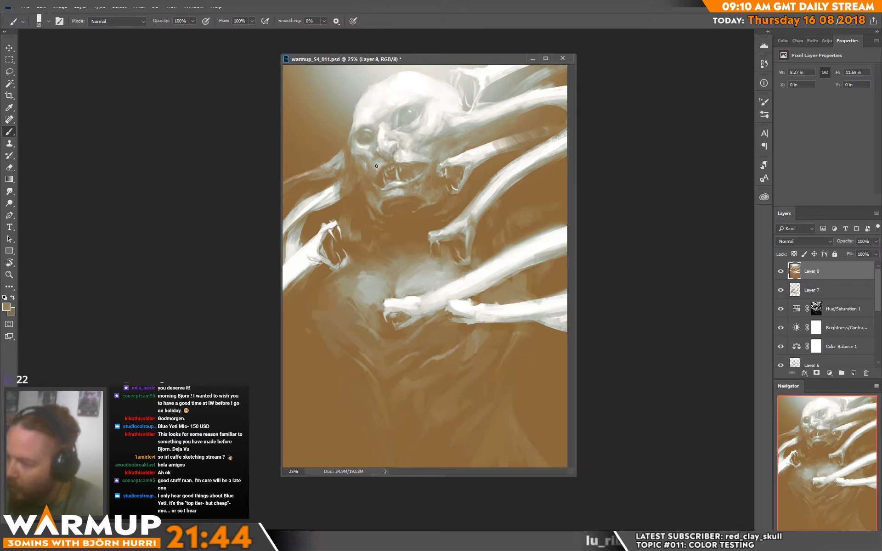
# - Repaint the cheek and upper lip around the mouth corner below the darker eye socket with sampled beiges and off-whites
pyautogui.keyDown('alt'); pyautogui.click(375, 172); pyautogui.keyUp('alt')
pyautogui.keyDown('alt'); pyautogui.click(378, 168); pyautogui.keyUp('alt')
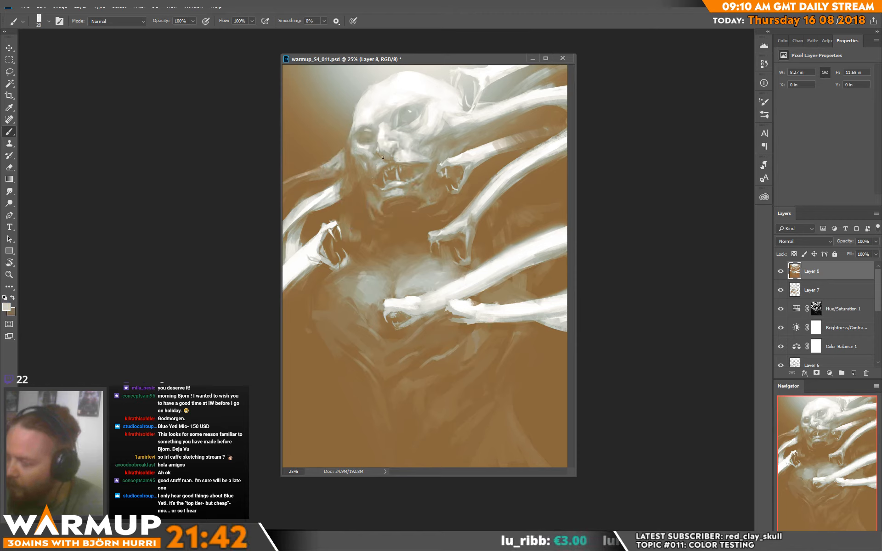
pyautogui.keyDown('alt'); pyautogui.click(379, 163); pyautogui.keyUp('alt')
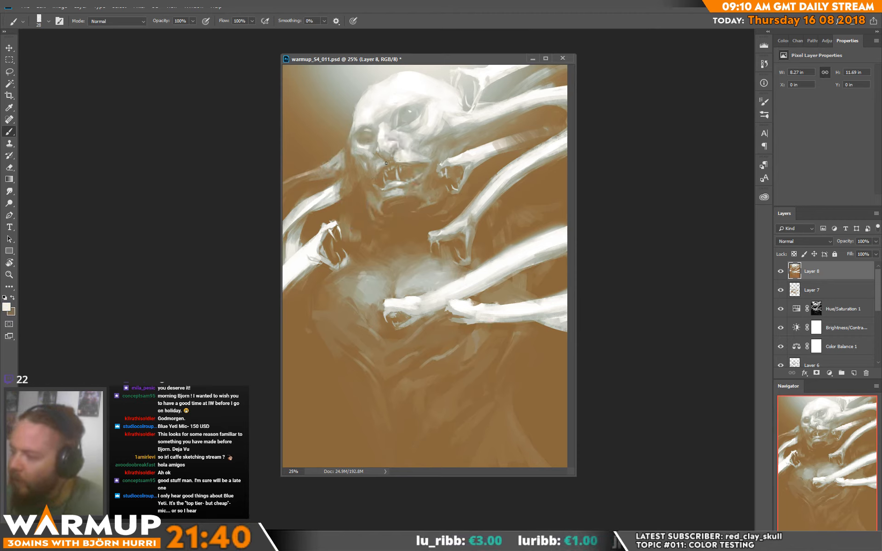
pyautogui.keyDown('alt'); pyautogui.click(400, 157); pyautogui.keyUp('alt')
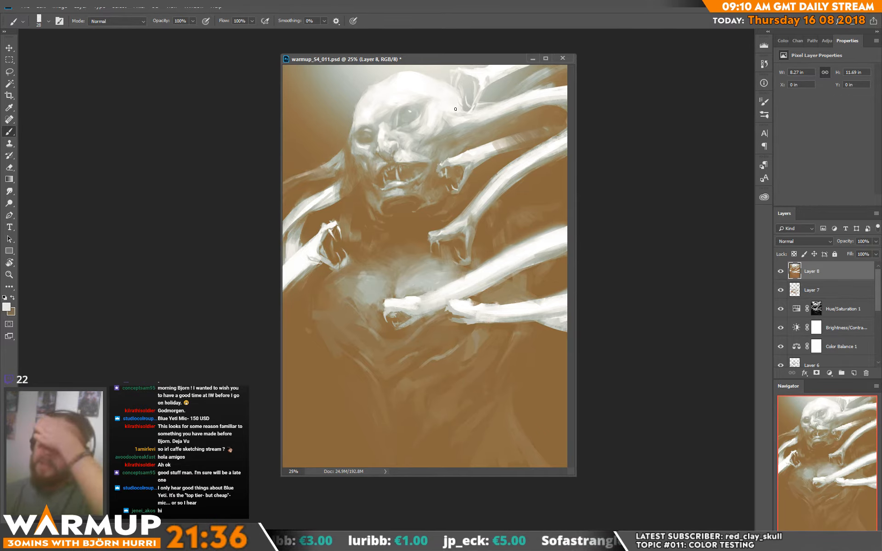
# - Refine the nose bridge and the skin around the lighter eye with sampled whites and light greys
pyautogui.keyDown('alt'); pyautogui.click(387, 136); pyautogui.keyUp('alt')
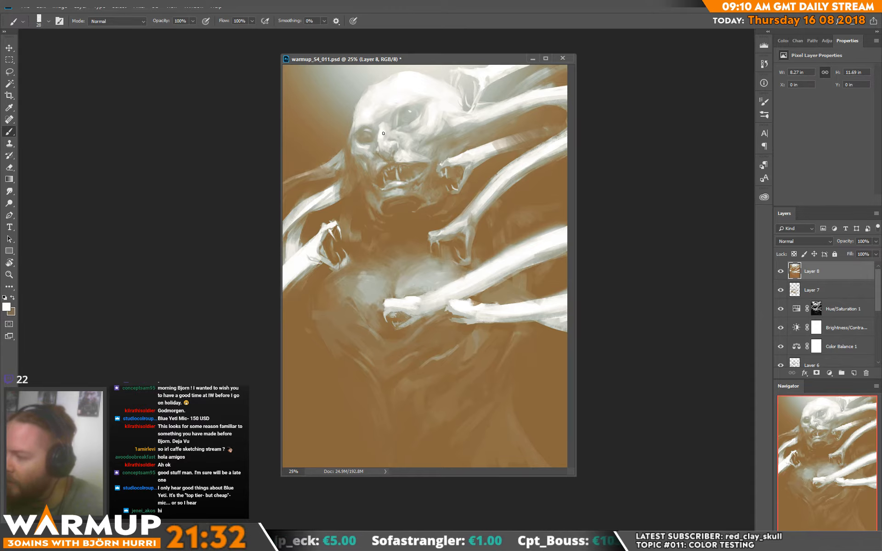
pyautogui.keyDown('alt'); pyautogui.click(385, 131); pyautogui.keyUp('alt')
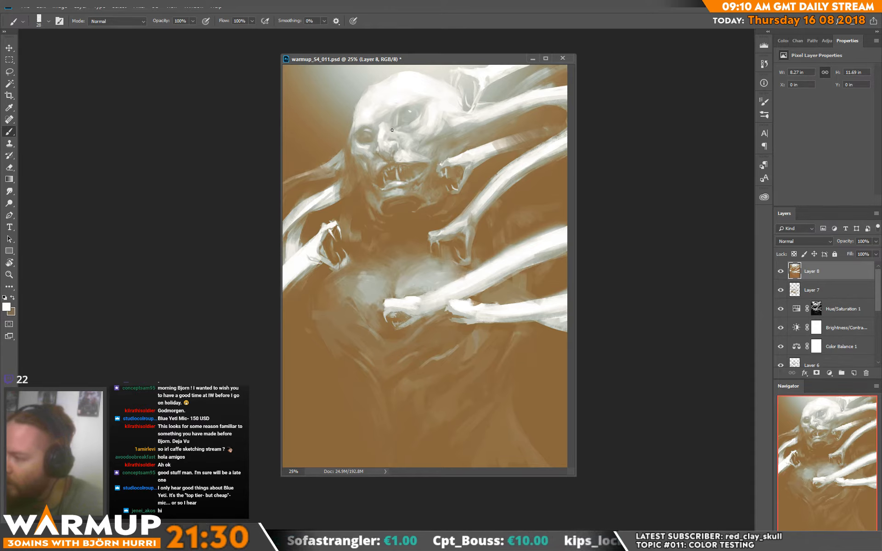
pyautogui.keyDown('alt'); pyautogui.click(420, 116); pyautogui.keyUp('alt')
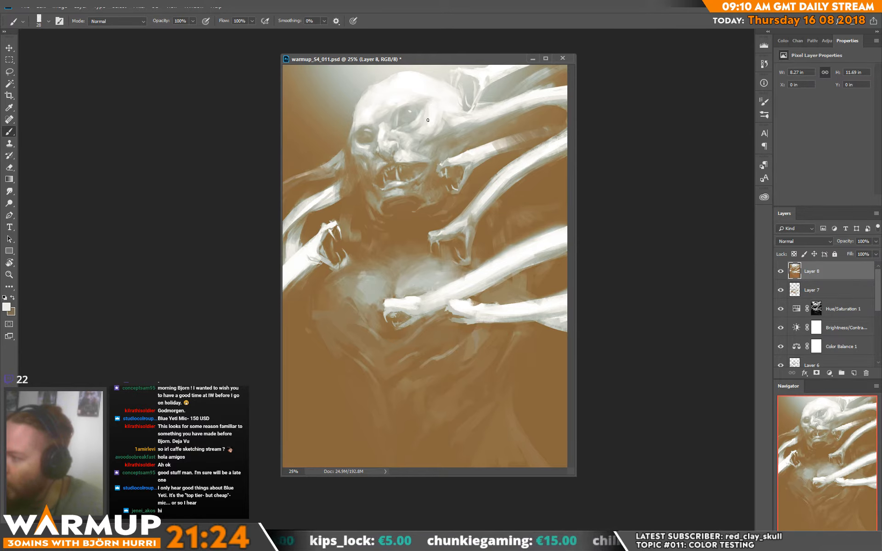
pyautogui.keyDown('alt'); pyautogui.click(431, 117); pyautogui.keyUp('alt')
pyautogui.keyDown('alt'); pyautogui.click(421, 123); pyautogui.keyUp('alt')
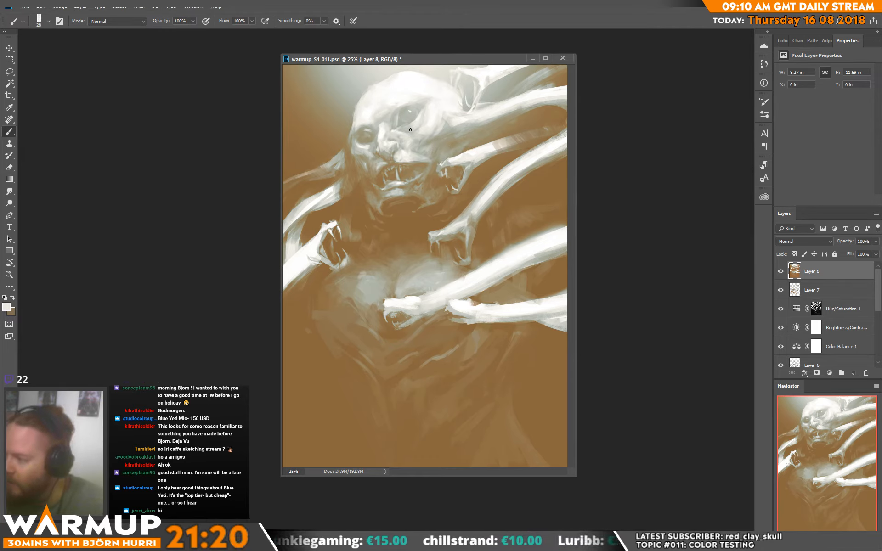
pyautogui.keyDown('alt'); pyautogui.click(424, 127); pyautogui.keyUp('alt')
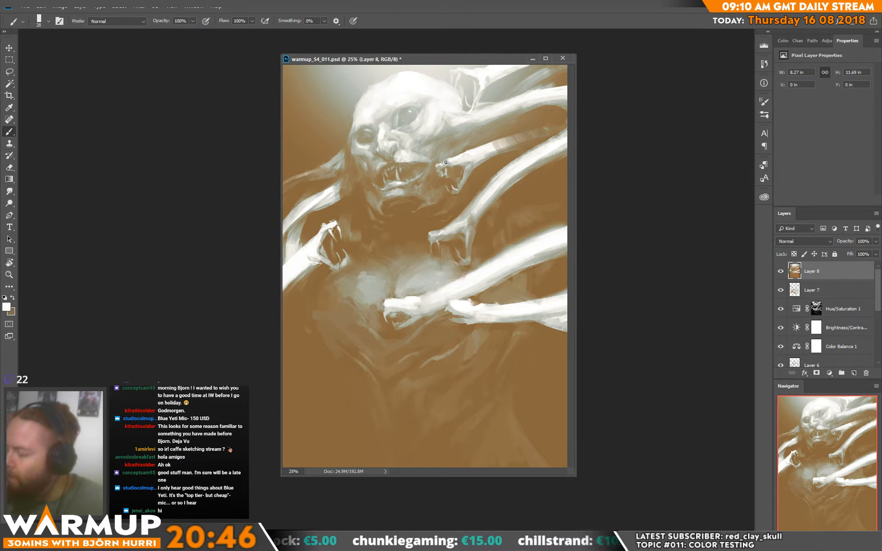
# - Brighten the snake head beside the creature's mouth and the top of its arm with sampled greys and off-whites
pyautogui.keyDown('alt'); pyautogui.click(445, 163); pyautogui.keyUp('alt')
pyautogui.keyDown('alt'); pyautogui.click(446, 164); pyautogui.keyUp('alt')
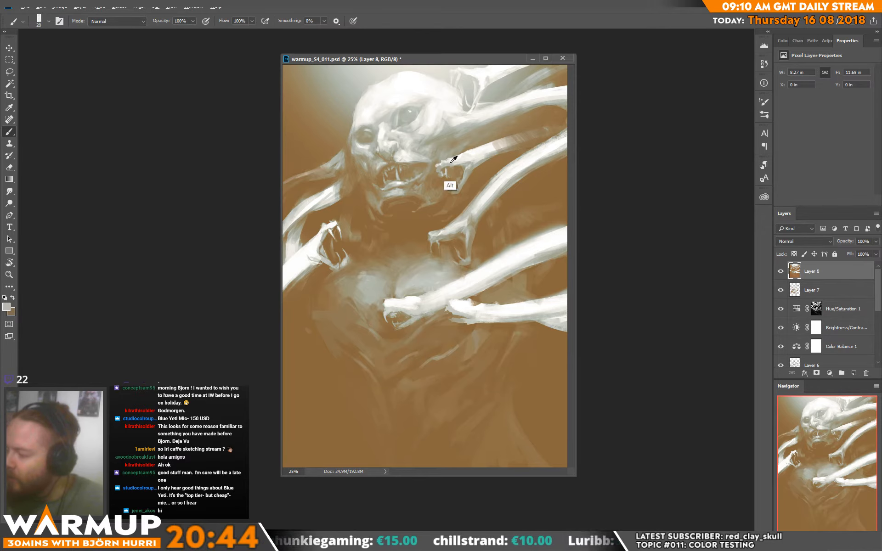
pyautogui.keyDown('alt'); pyautogui.click(451, 162); pyautogui.keyUp('alt')
pyautogui.keyDown('alt'); pyautogui.click(464, 148); pyautogui.keyUp('alt')
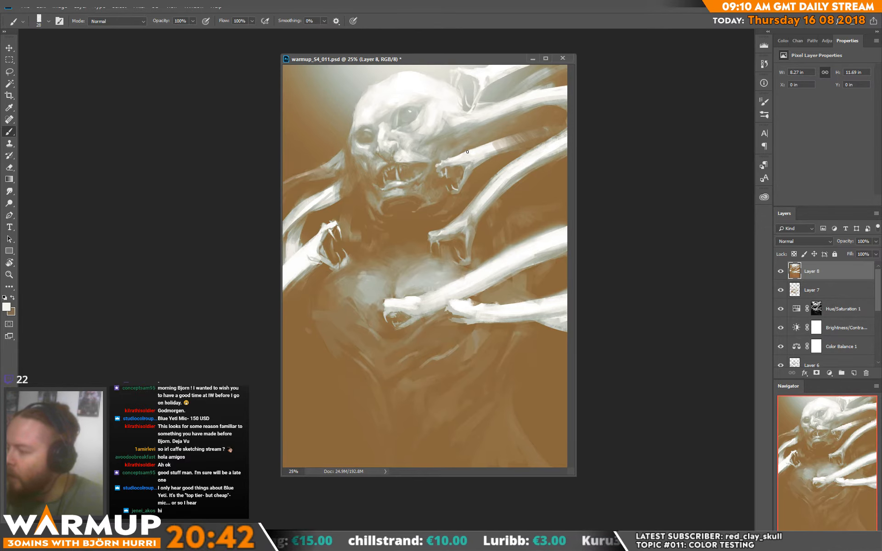
pyautogui.keyDown('alt'); pyautogui.click(492, 150); pyautogui.keyUp('alt')
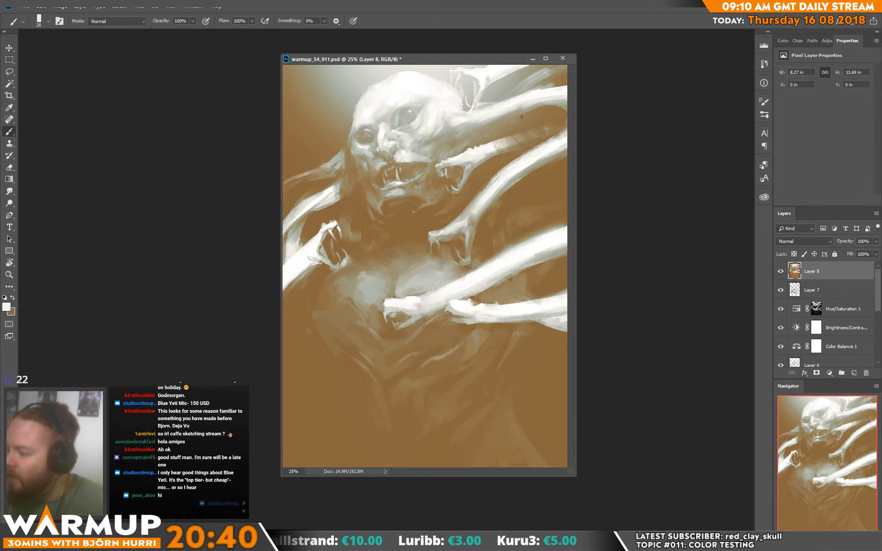
# - Paint over the thin tendrils beside the darker cheek with sampled browns, using a 53 px brush, and save the file
pyautogui.keyDown('alt'); pyautogui.click(329, 174); pyautogui.keyUp('alt')
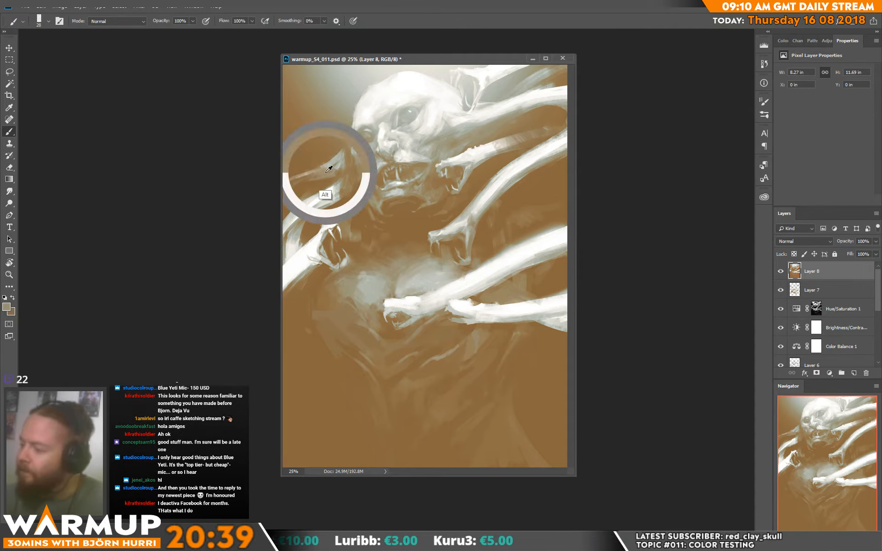
pyautogui.keyDown('alt'); pyautogui.click(294, 180); pyautogui.keyUp('alt')
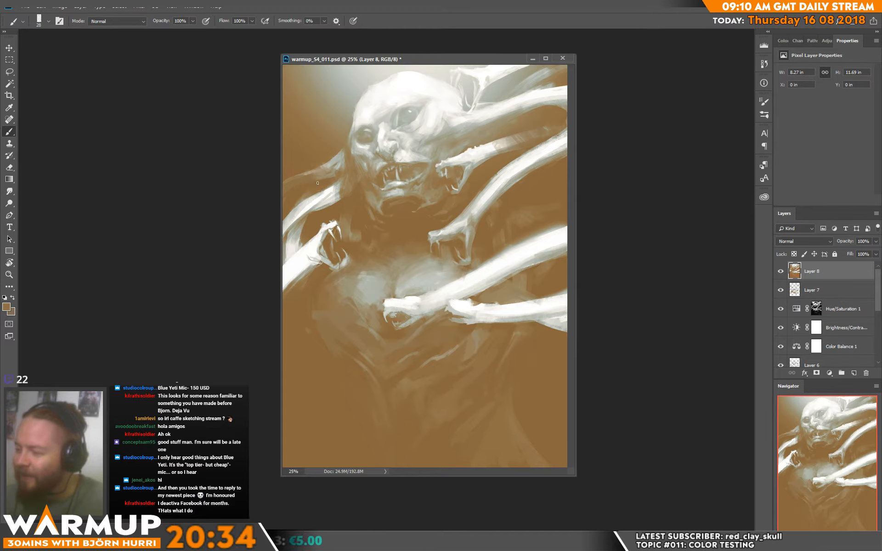
pyautogui.rightClick(348, 222)
pyautogui.moveTo(412, 145); pyautogui.dragTo(414, 146)
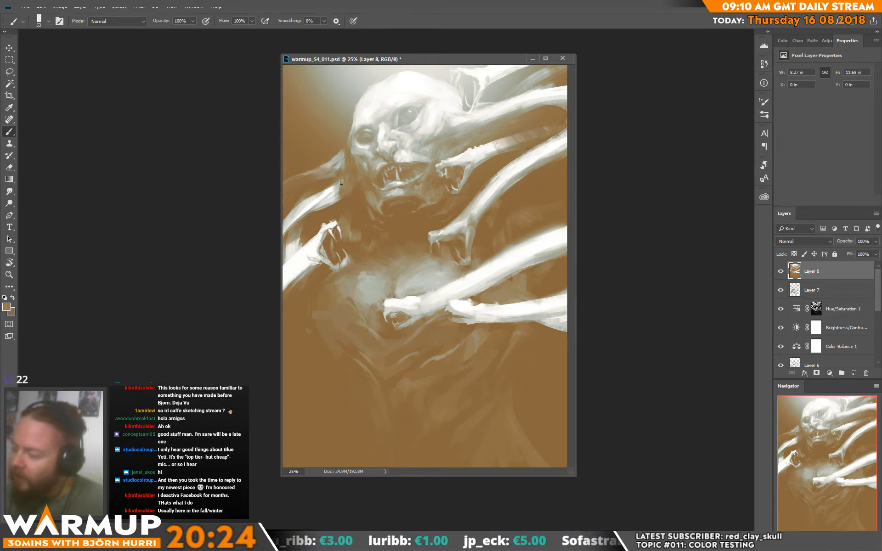
pyautogui.keyDown('alt'); pyautogui.click(331, 205); pyautogui.keyUp('alt')
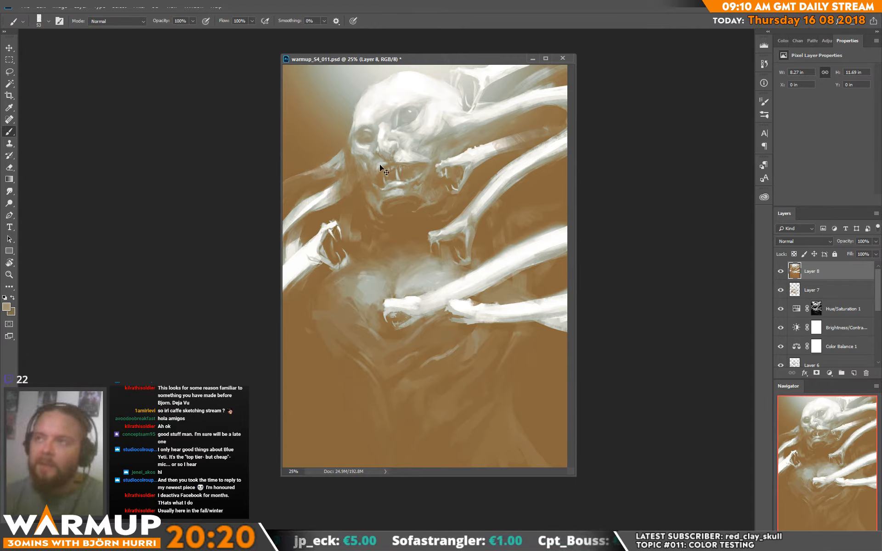
pyautogui.hotkey('ctrl', 's')
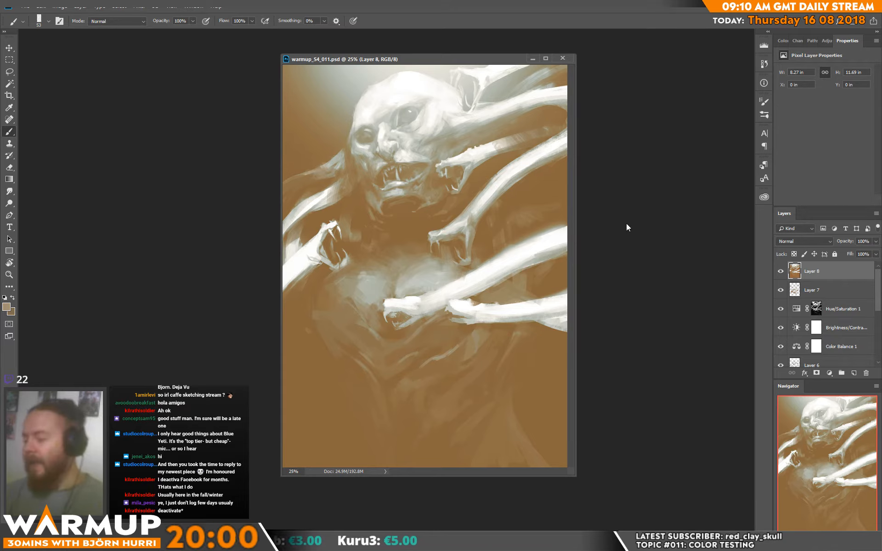
# - Rework the jaw and cheek beside the mouth corner with sampled beiges and greys
pyautogui.keyDown('alt'); pyautogui.click(368, 195); pyautogui.keyUp('alt')
pyautogui.click(364, 183)
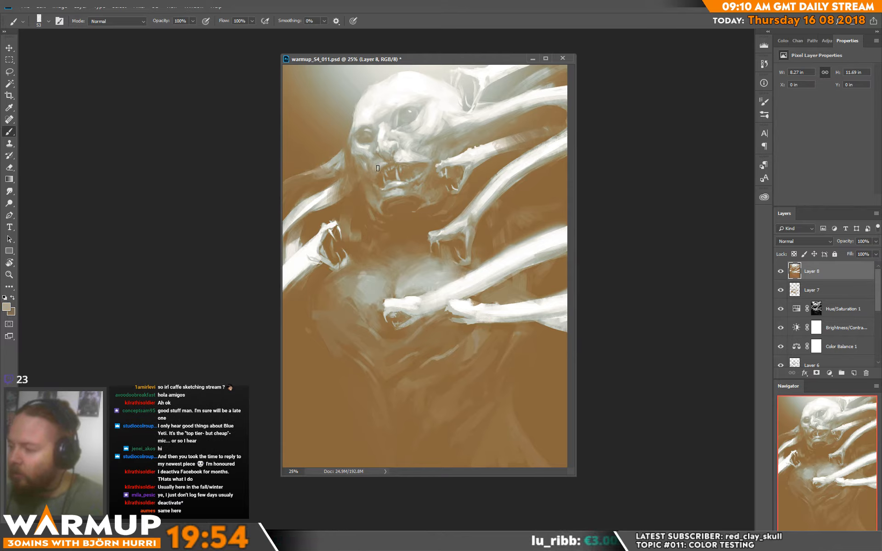
pyautogui.keyDown('alt'); pyautogui.click(405, 151); pyautogui.keyUp('alt')
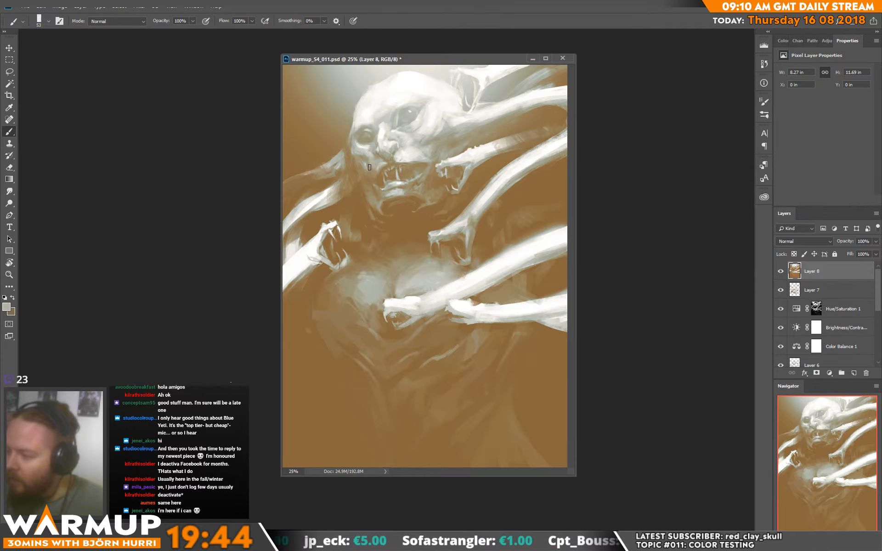
pyautogui.keyDown('alt'); pyautogui.click(362, 185); pyautogui.keyUp('alt')
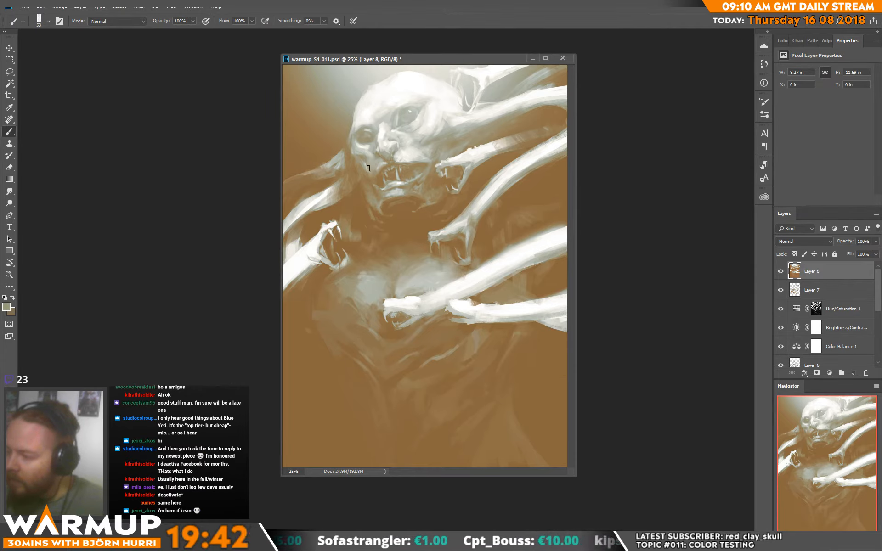
pyautogui.keyDown('alt'); pyautogui.click(371, 193); pyautogui.keyUp('alt')
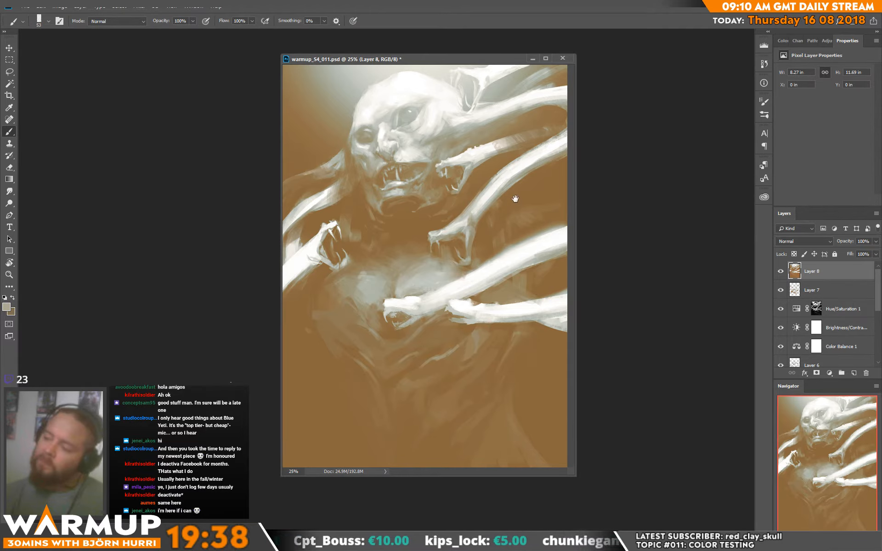
# - Repaint the upper lip and the skin below the nose with sampled light greys
pyautogui.keyDown('alt'); pyautogui.click(375, 159); pyautogui.keyUp('alt')
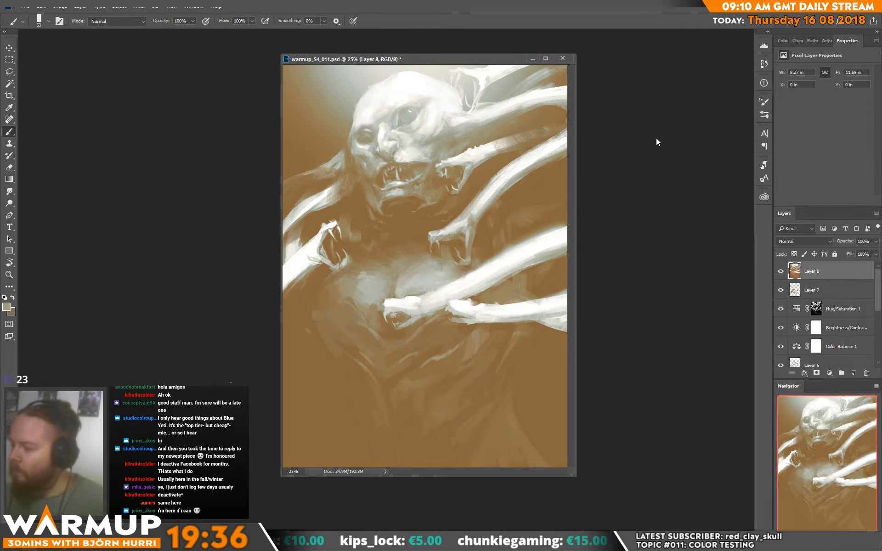
pyautogui.keyDown('alt'); pyautogui.click(396, 150); pyautogui.keyUp('alt')
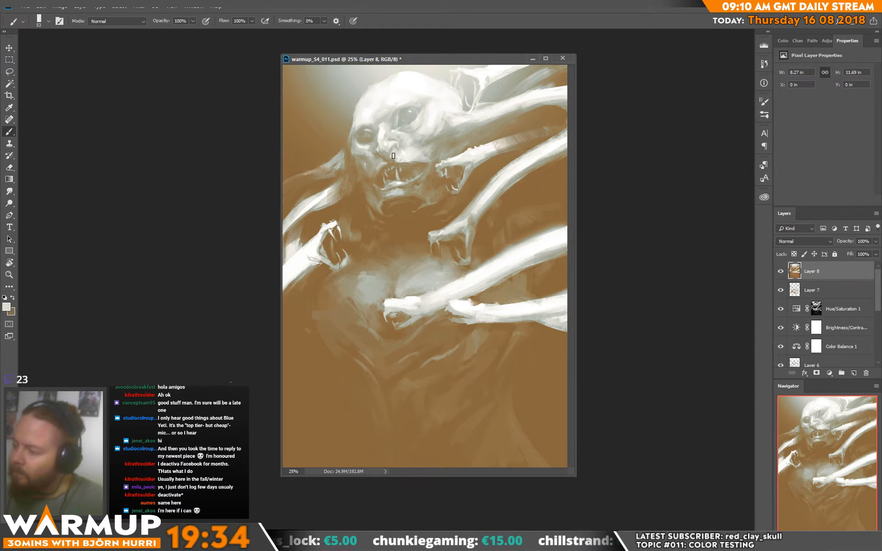
pyautogui.keyDown('alt'); pyautogui.click(398, 158); pyautogui.keyUp('alt')
pyautogui.keyDown('alt'); pyautogui.click(378, 158); pyautogui.keyUp('alt')
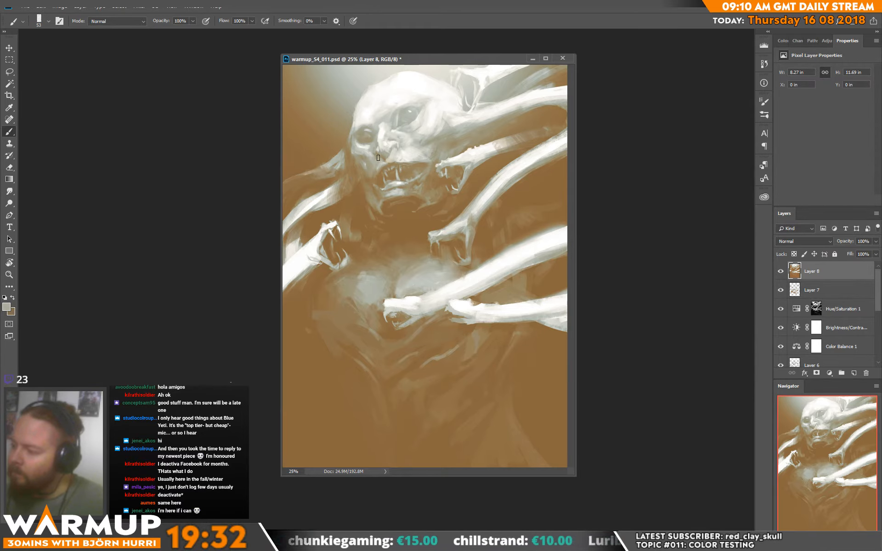
pyautogui.keyDown('alt'); pyautogui.click(391, 157); pyautogui.keyUp('alt')
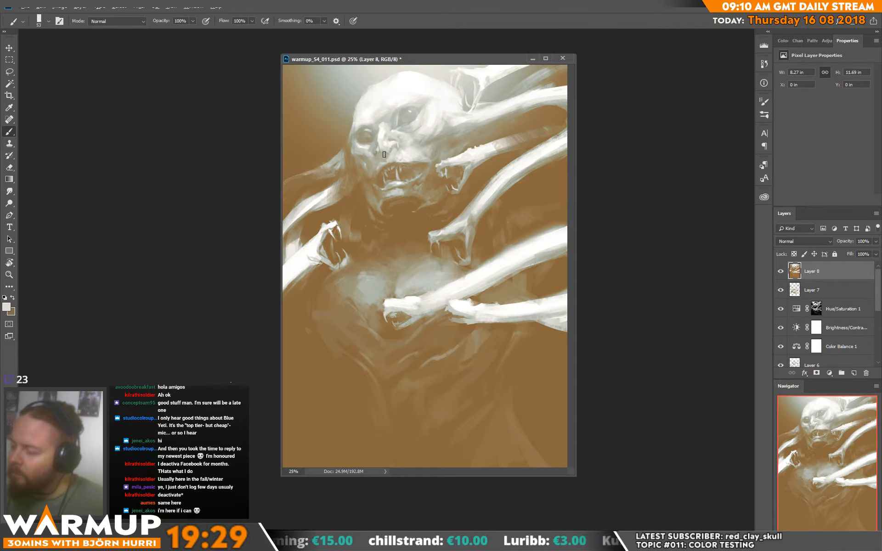
# - Reduce the brush size to 25 px and sharpen the nostril and the crease beside the nose with sampled tones
pyautogui.rightClick(424, 144)
pyautogui.click(481, 142)
pyautogui.press('Return')
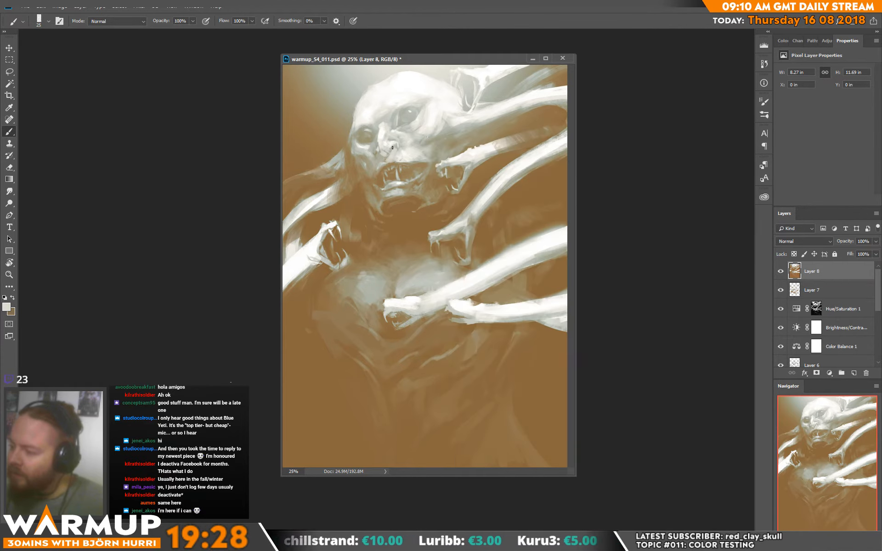
pyautogui.keyDown('alt'); pyautogui.click(389, 154); pyautogui.keyUp('alt')
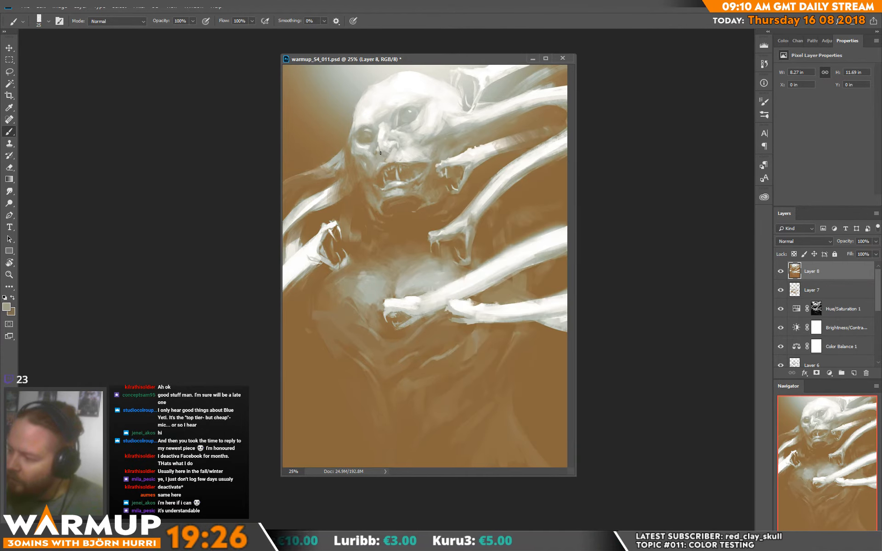
pyautogui.keyDown('alt'); pyautogui.click(380, 150); pyautogui.keyUp('alt')
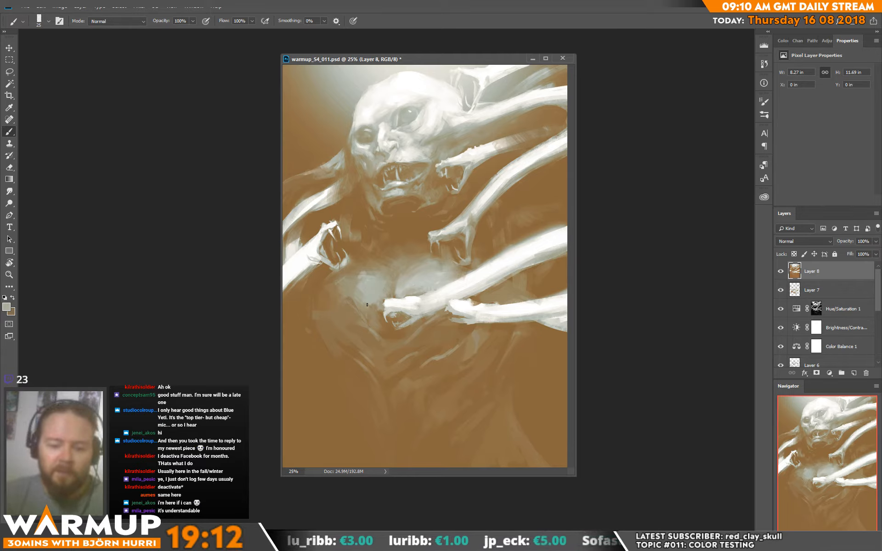
# - Add a new top layer and fill it with a linear brown-to-transparent gradient from the creature's head down to its chest
pyautogui.click(854, 373)
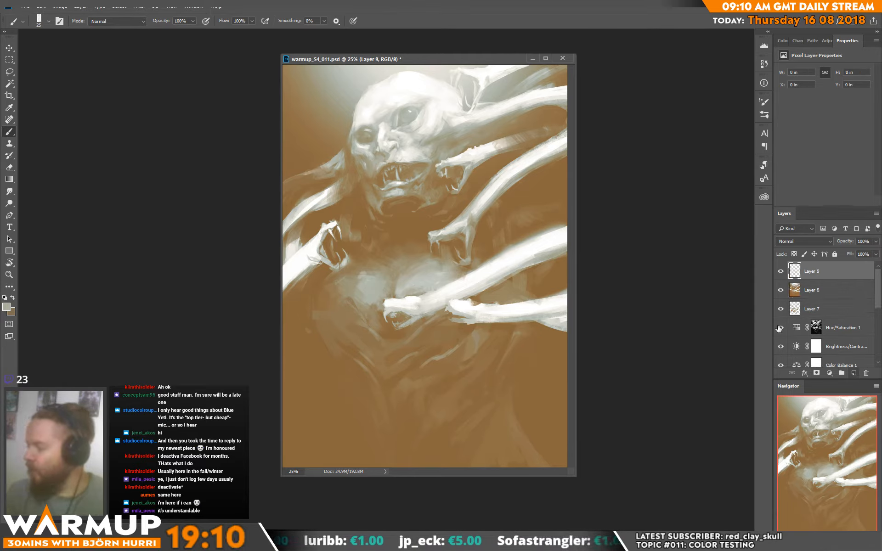
pyautogui.press('f')
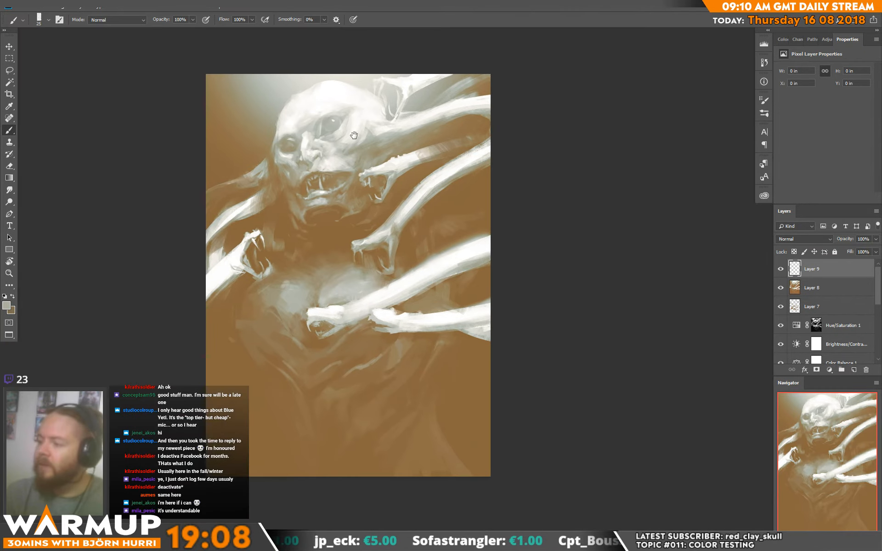
pyautogui.press('g')
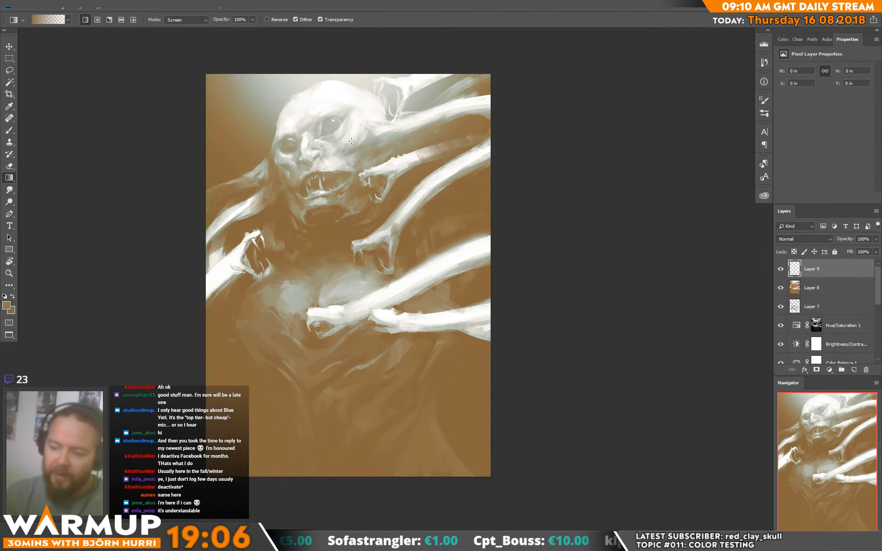
pyautogui.moveTo(334, 86); pyautogui.dragTo(346, 332)
# - Set the gradient layer's blend mode to Color Burn, with fill at 64% and opacity at 79%
pyautogui.click(797, 238)
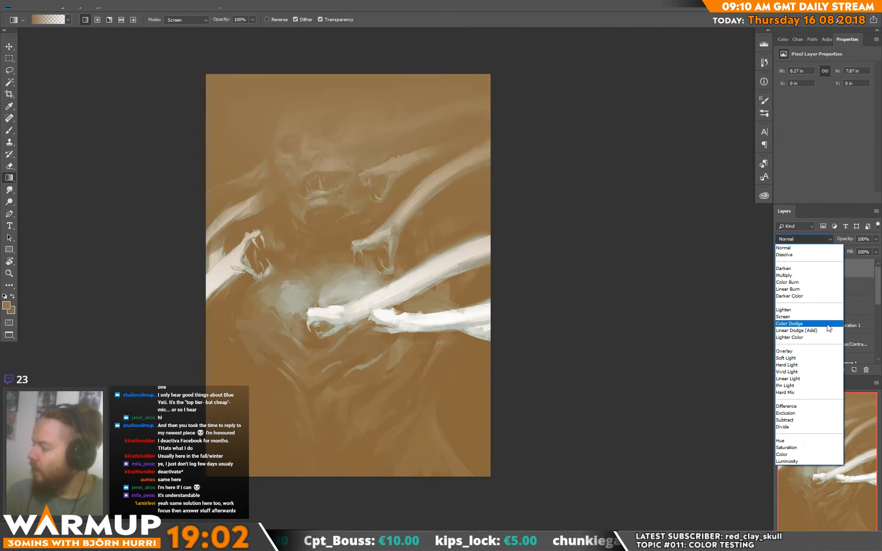
pyautogui.click(802, 286)
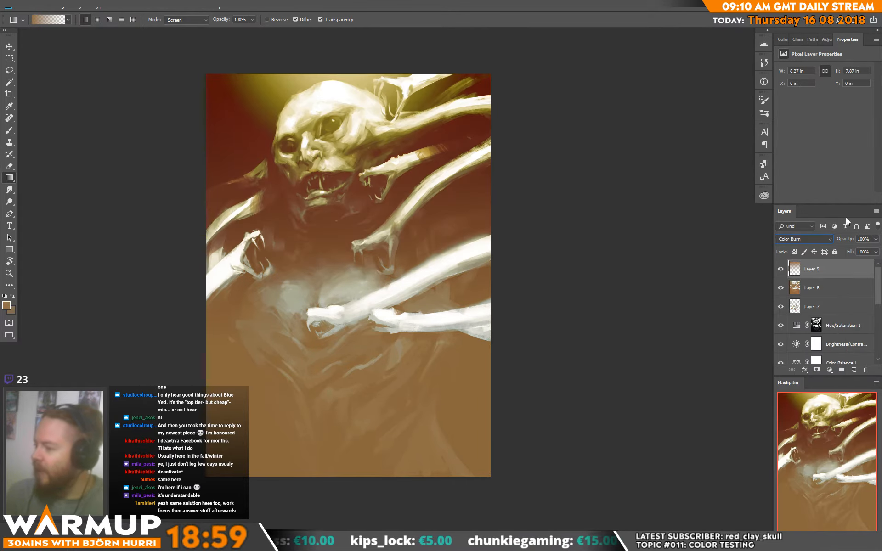
pyautogui.click(875, 252)
pyautogui.moveTo(876, 262)
pyautogui.mouseDown()
pyautogui.moveTo(859, 263)
pyautogui.moveTo(867, 252)
pyautogui.mouseUp()
pyautogui.click(876, 239)
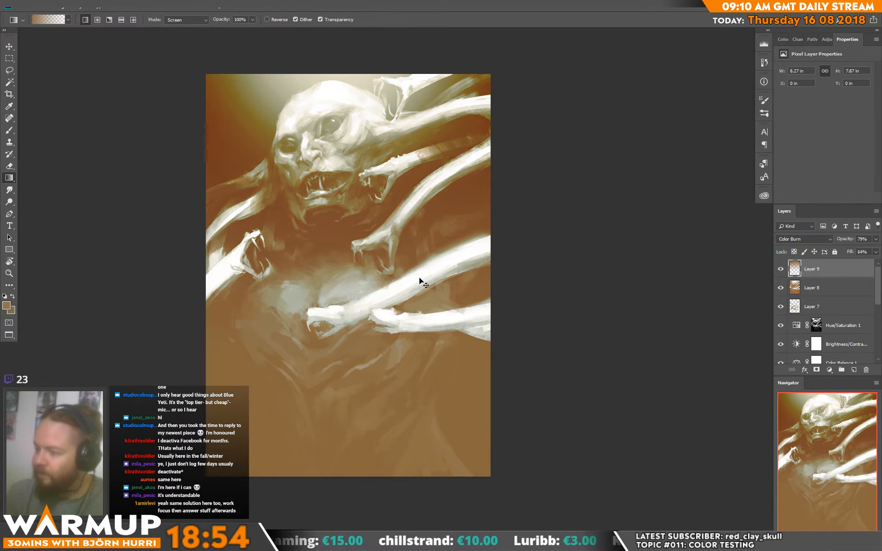
# - Stretch the Color Burn gradient layer downward with Free Transform to a height of about 11.49 in, reaching nearly to the canvas's lower edge
pyautogui.hotkey('ctrl', 't')
pyautogui.moveTo(349, 346); pyautogui.dragTo(350, 469)
pyautogui.press('Return')
pyautogui.press('g')
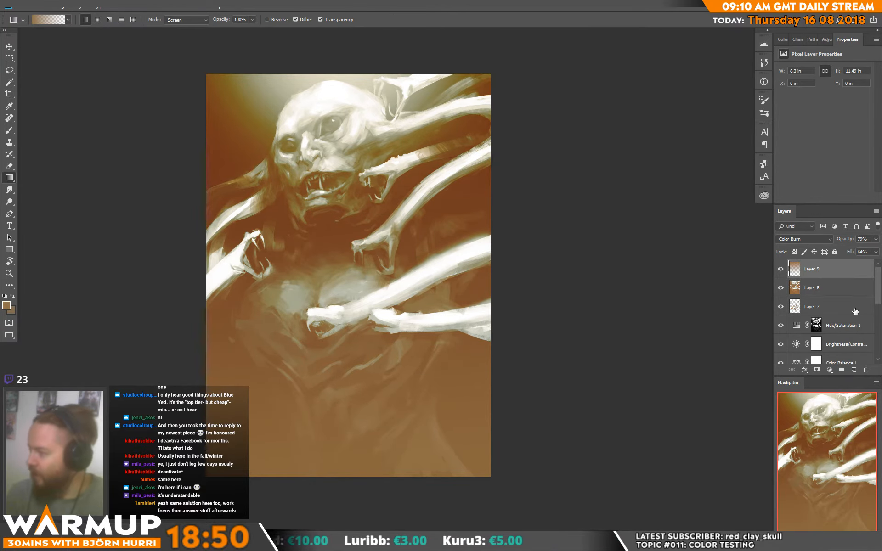
pyautogui.hotkey('ctrl', 't')
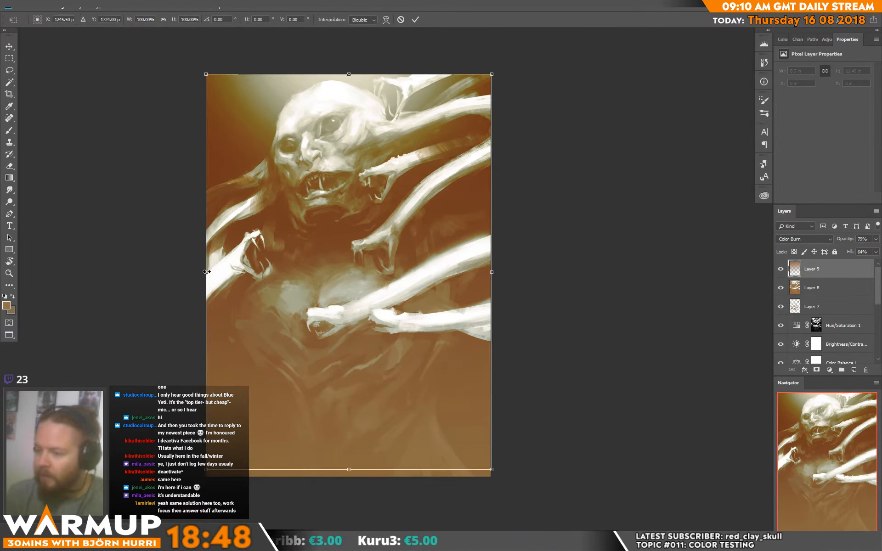
pyautogui.press('Return')
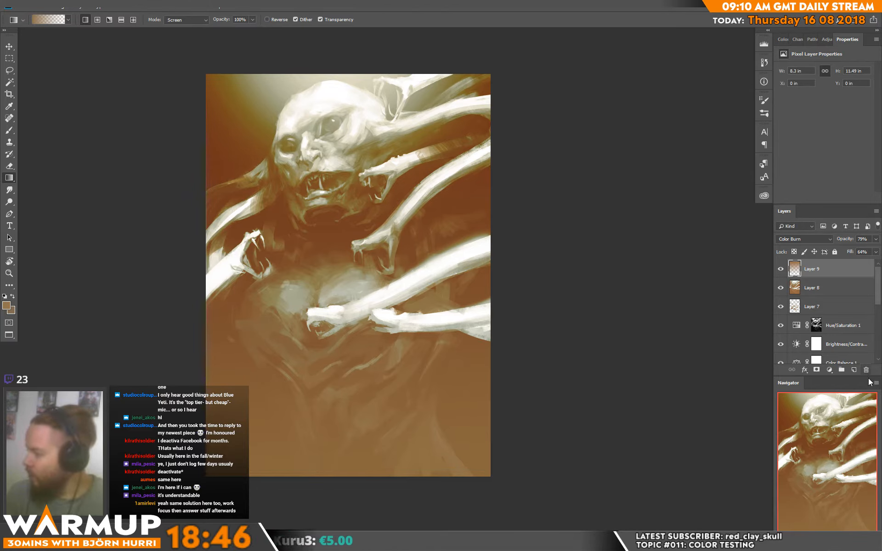
# - Add a new layer above the gradient layer and set its blend mode to Color Dodge
pyautogui.click(854, 369)
pyautogui.click(787, 238)
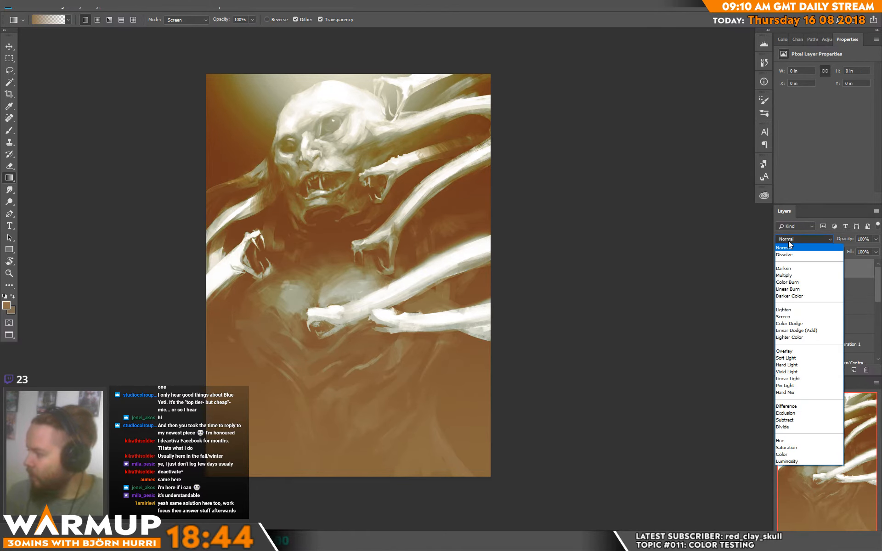
pyautogui.click(664, 231)
pyautogui.click(822, 287)
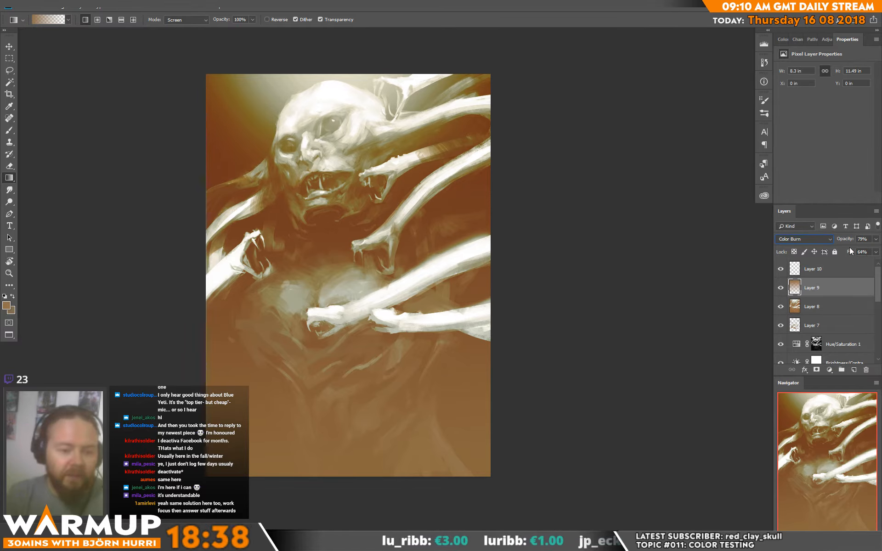
pyautogui.click(813, 267)
pyautogui.click(801, 241)
pyautogui.click(799, 324)
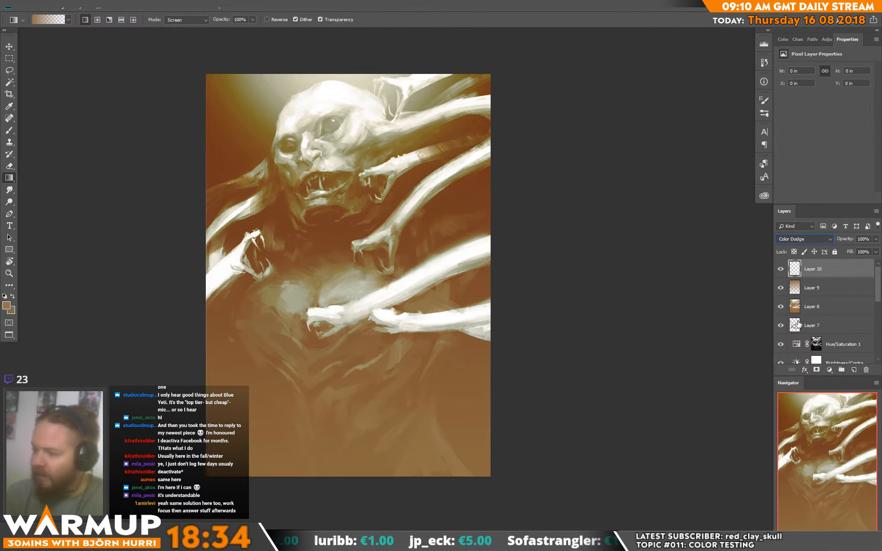
# - Change the foreground colour from brown to a medium blue with hue 198
pyautogui.click(12, 307)
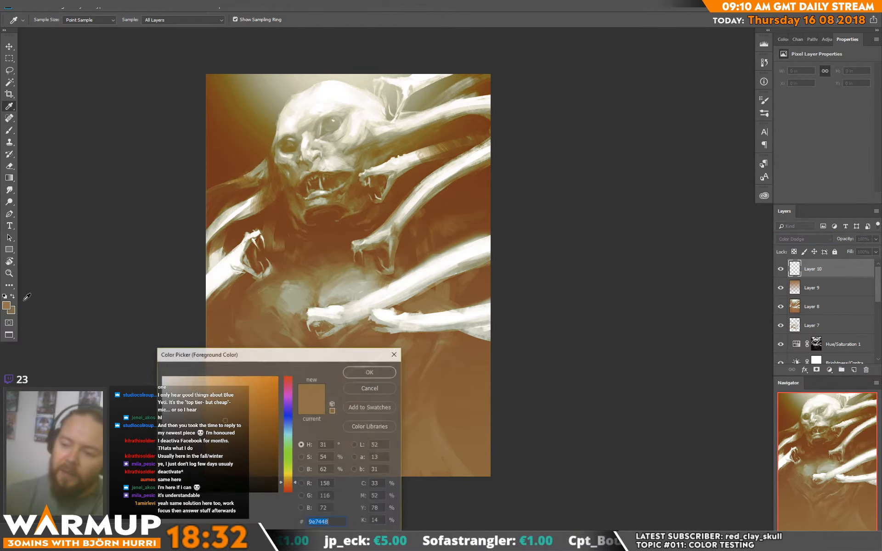
pyautogui.click(290, 431)
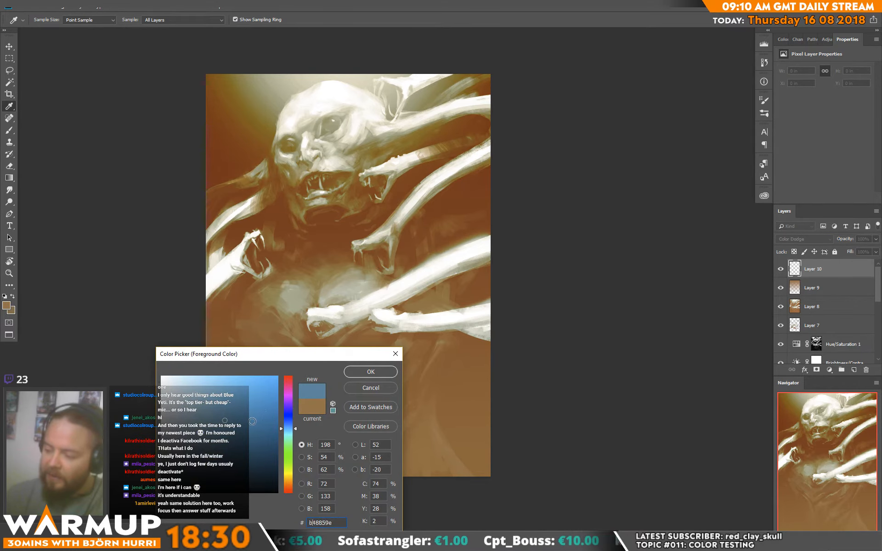
pyautogui.click(252, 422)
pyautogui.click(370, 371)
# - Choose the soft sketcher brush at 51 px and paint a blue glow over the creature's larger, right-hand eye
pyautogui.press('b')
pyautogui.rightClick(341, 137)
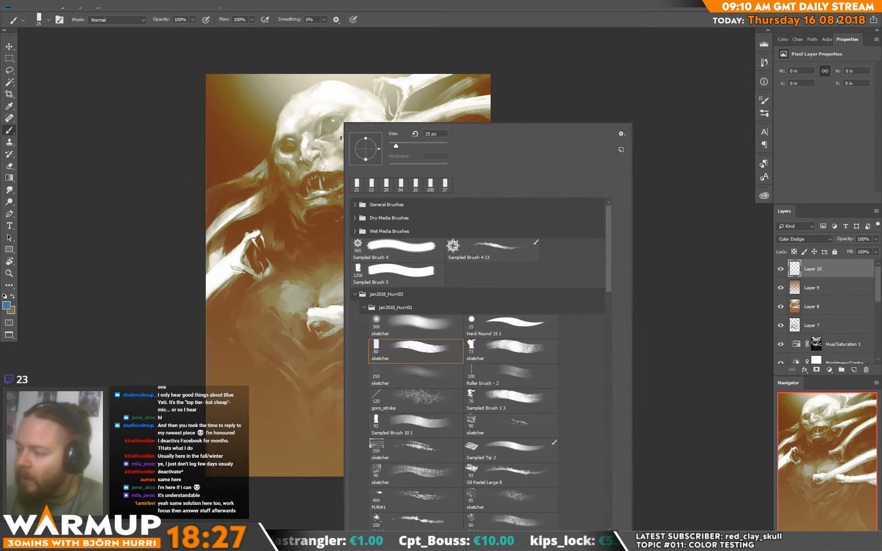
pyautogui.click(433, 331)
pyautogui.click(404, 145)
pyautogui.click(328, 122)
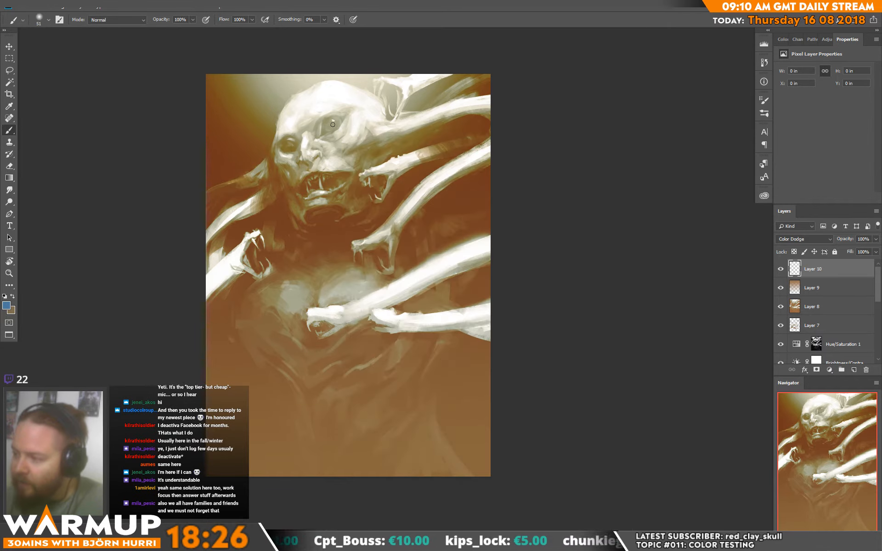
pyautogui.click(330, 126)
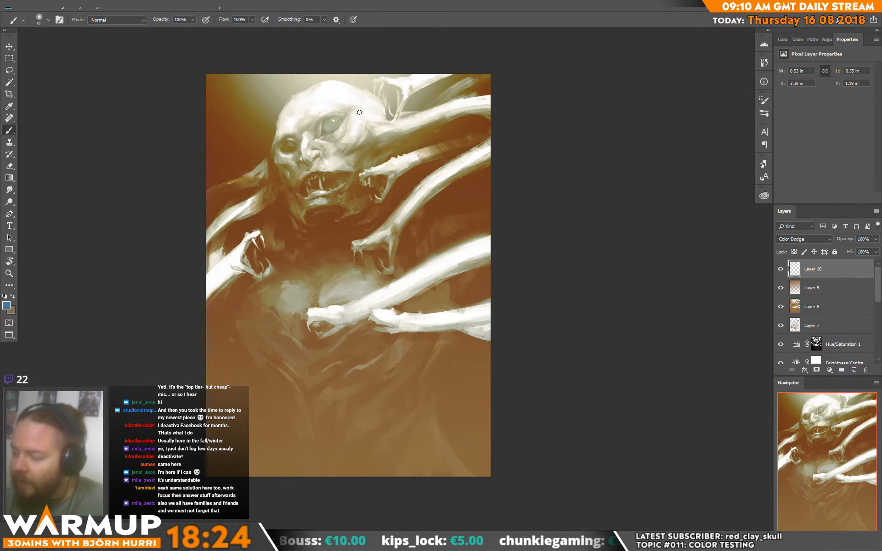
# - Set the foreground colour to deep blue 00577b and paint more glow into both eyes
pyautogui.click(6, 306)
pyautogui.click(277, 437)
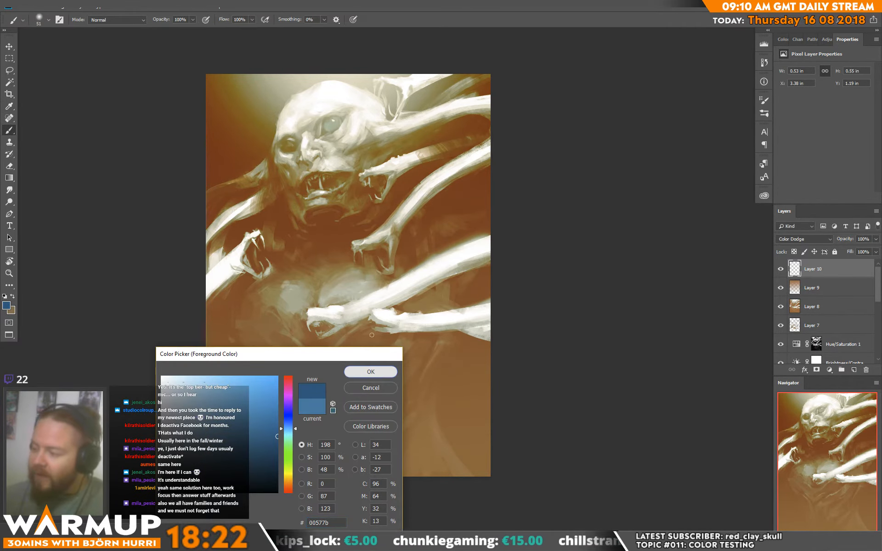
pyautogui.click(370, 371)
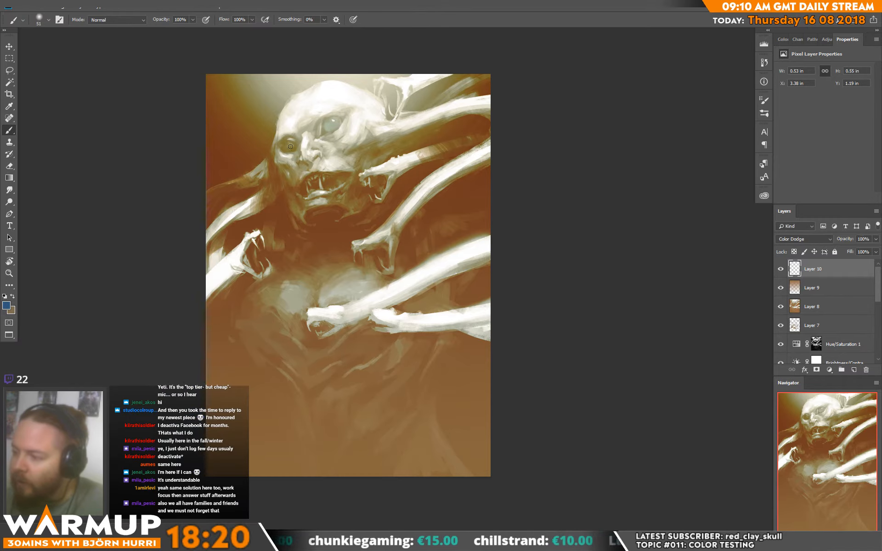
pyautogui.moveTo(290, 146); pyautogui.dragTo(289, 142)
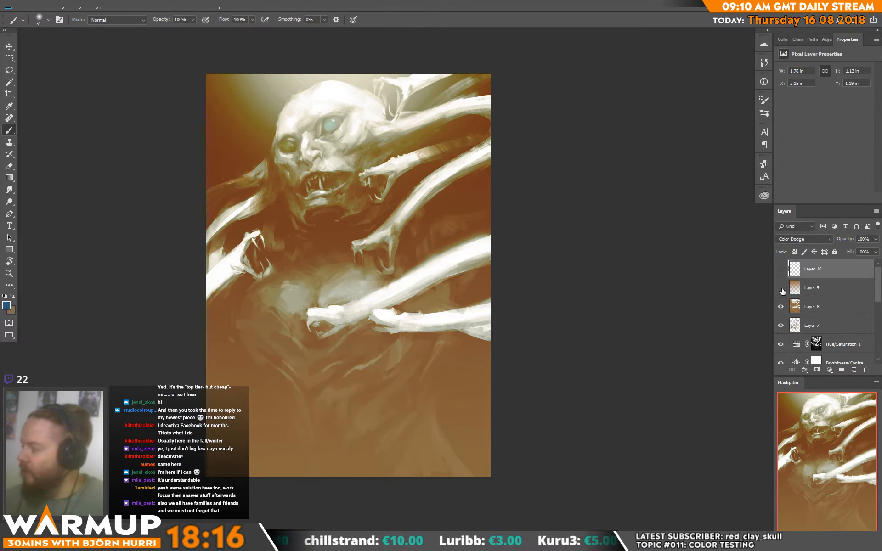
# - Hide the two top layers, sample the background brown to check its colour values, and show both layers again
pyautogui.click(781, 289)
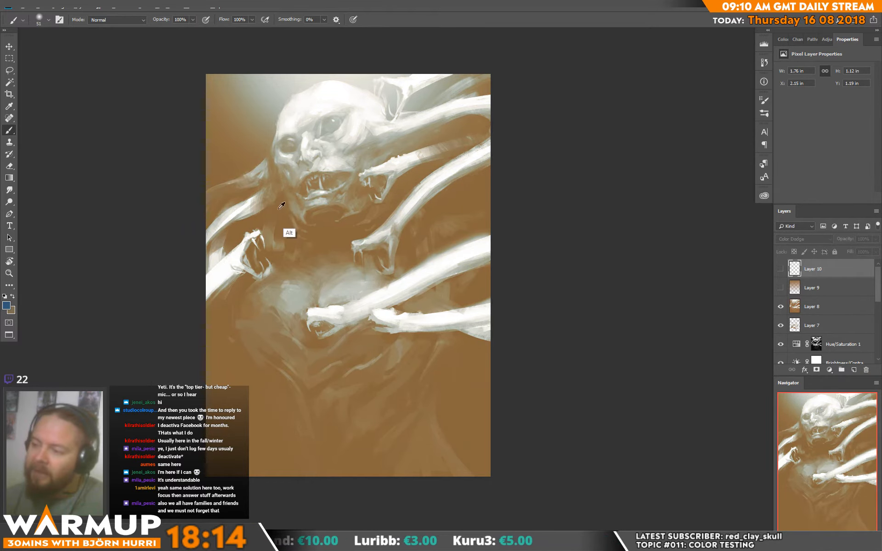
pyautogui.keyDown('alt'); pyautogui.click(213, 182); pyautogui.keyUp('alt')
pyautogui.click(7, 305)
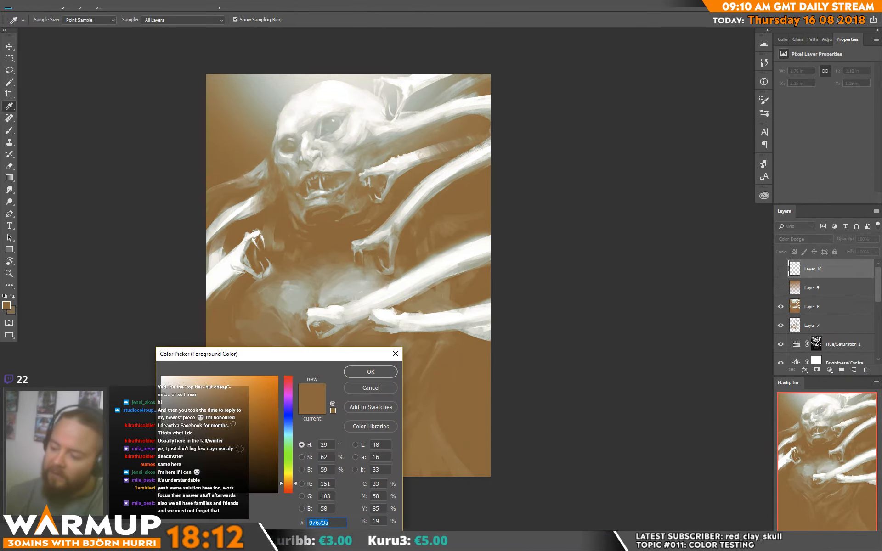
pyautogui.click(378, 391)
pyautogui.click(780, 288)
pyautogui.click(780, 269)
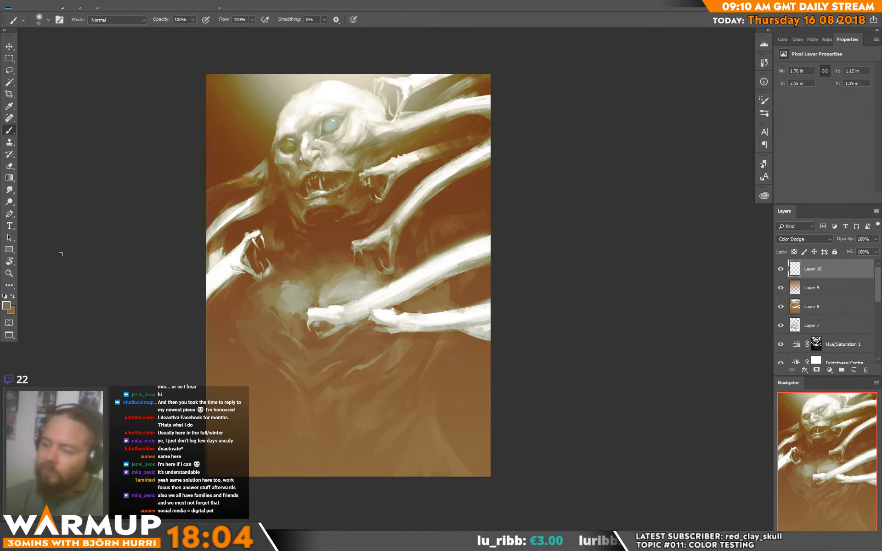
# - Set the foreground colour to a muted teal green for the eye glow
pyautogui.click(7, 305)
pyautogui.moveTo(289, 452); pyautogui.dragTo(284, 439)
pyautogui.click(259, 430)
pyautogui.click(362, 373)
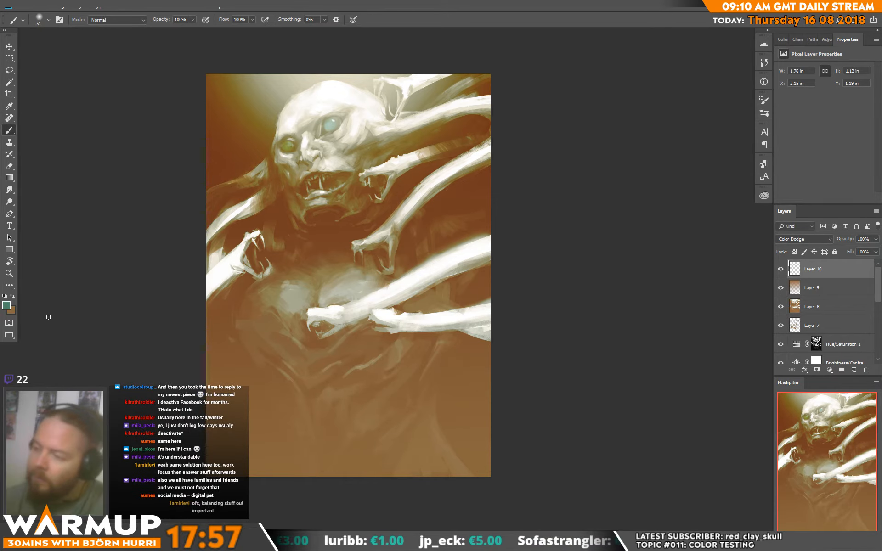
# - Set the foreground colour to blue 166087 for the eye glow
pyautogui.click(6, 305)
pyautogui.click(285, 424)
pyautogui.moveTo(285, 424); pyautogui.dragTo(287, 428)
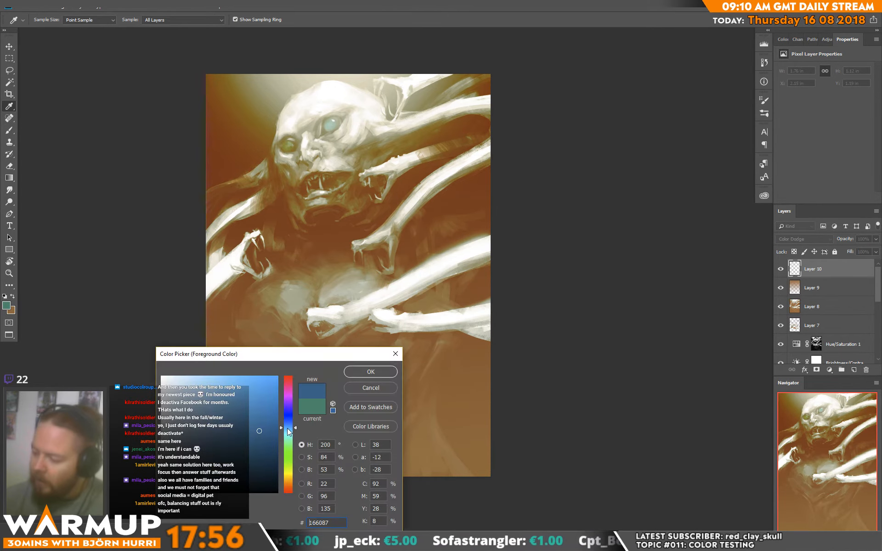
pyautogui.click(377, 370)
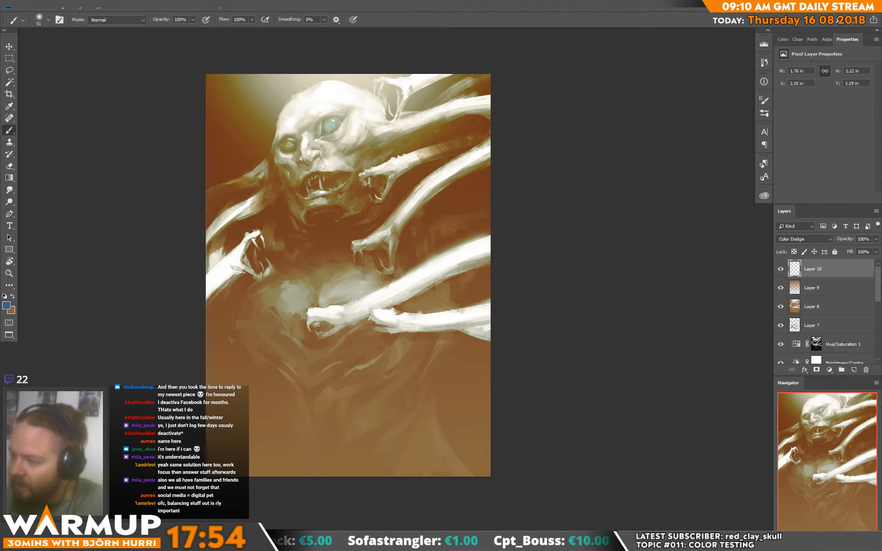
# - Erase glow from the creature's left-hand eye with a soft 25 px sketcher eraser and repaint it with the blue brush
pyautogui.press('e')
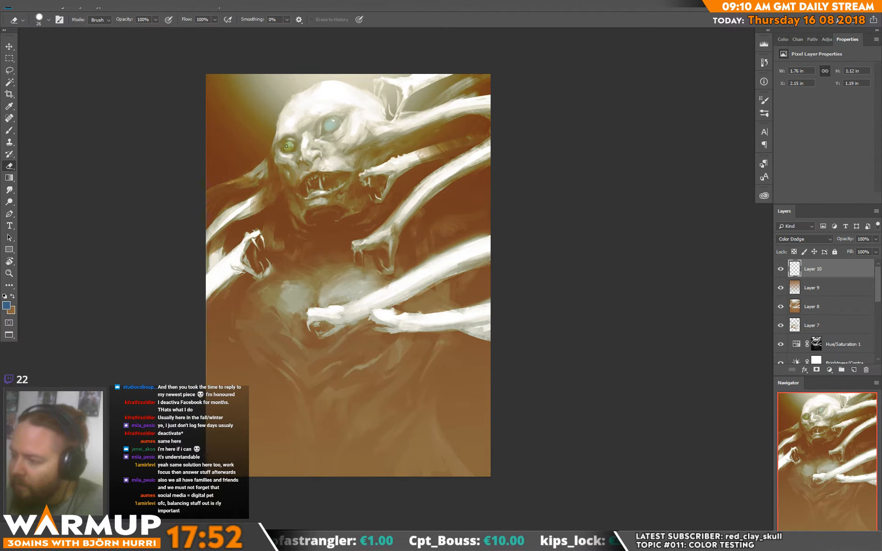
pyautogui.rightClick(315, 148)
pyautogui.click(390, 327)
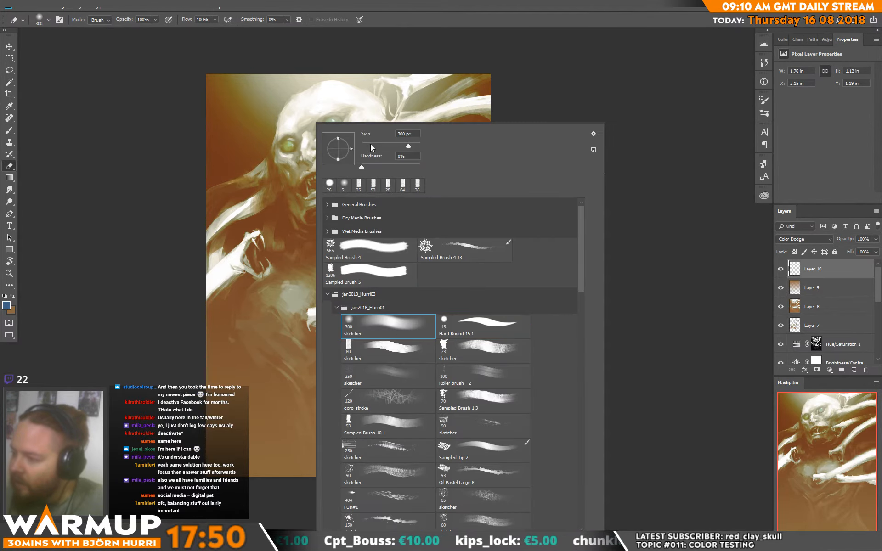
pyautogui.click(370, 144)
pyautogui.press('Return')
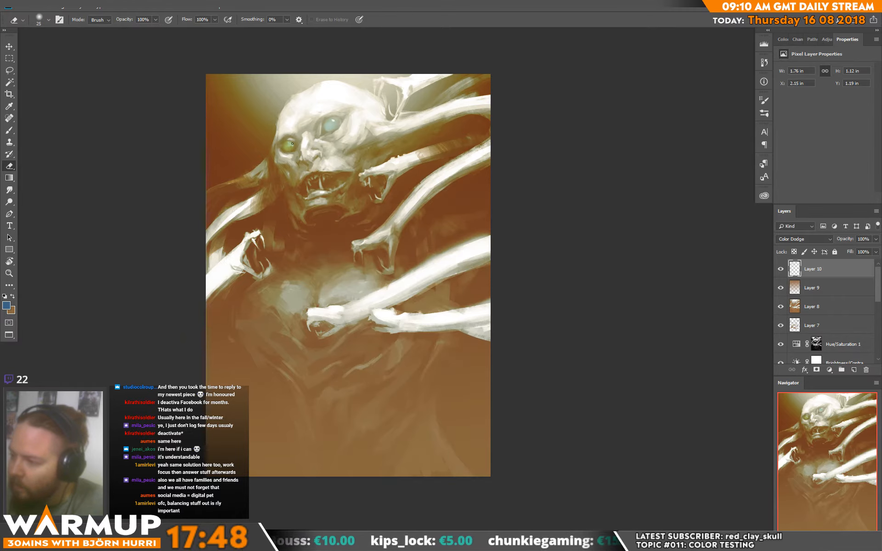
pyautogui.moveTo(292, 143); pyautogui.dragTo(291, 142)
pyautogui.press('b')
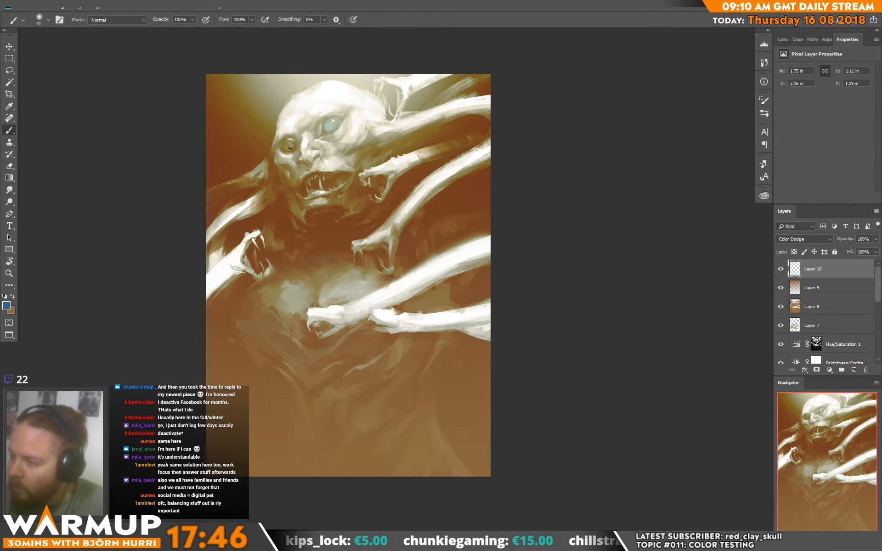
pyautogui.click(289, 146)
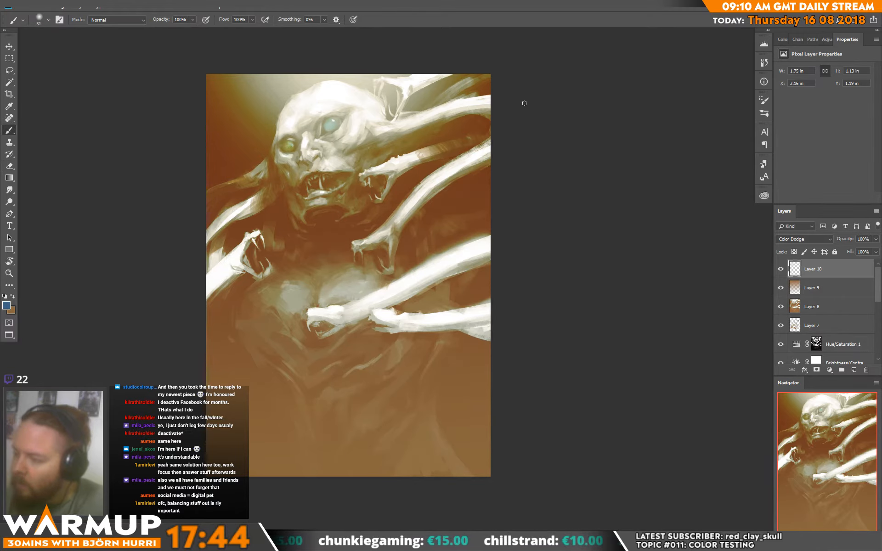
# - Soften the edge of the glow around the right-hand eye with a soft 102 px eraser
pyautogui.press('e')
pyautogui.rightClick(338, 125)
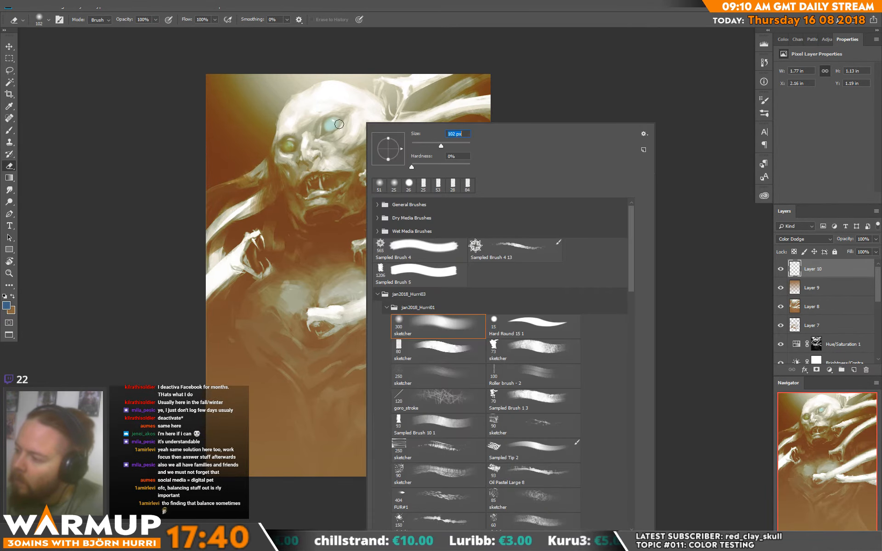
pyautogui.click(339, 124)
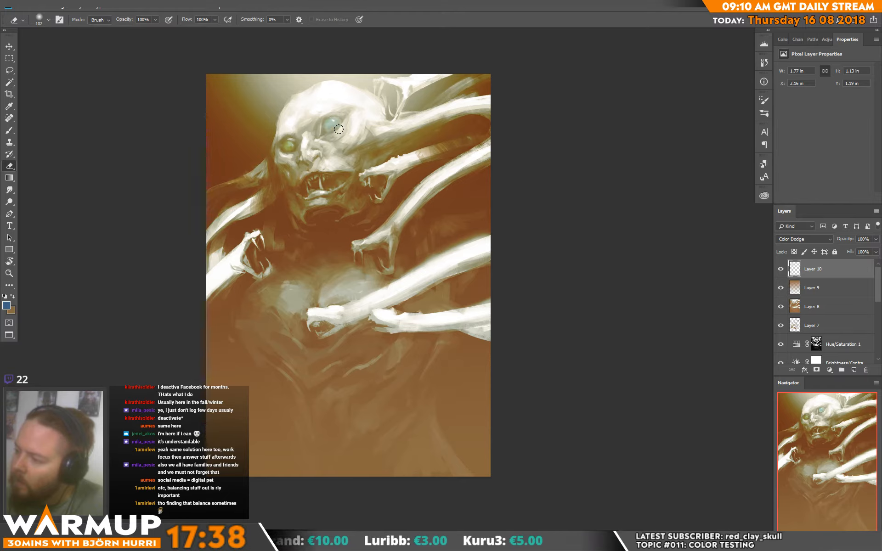
# - Return to the Brush tool and set the foreground colour to green 4e8716
pyautogui.press('b')
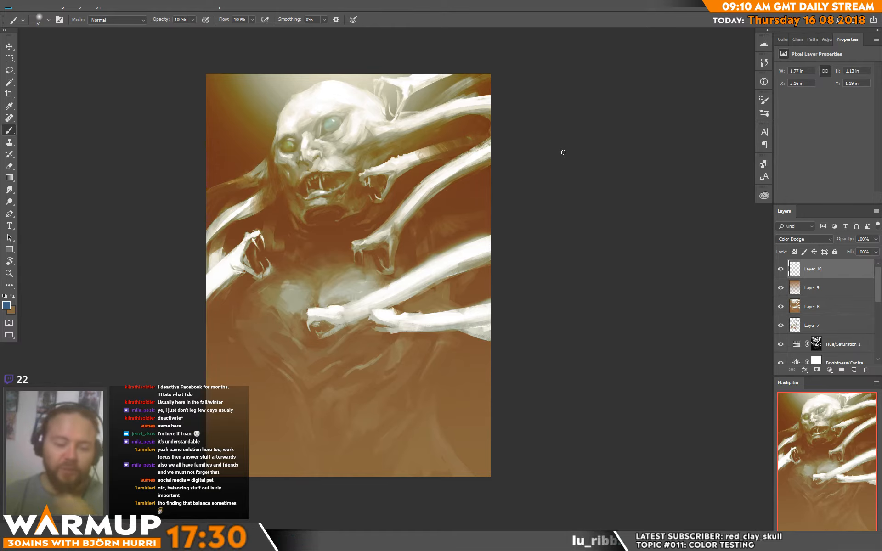
pyautogui.click(7, 306)
pyautogui.click(291, 464)
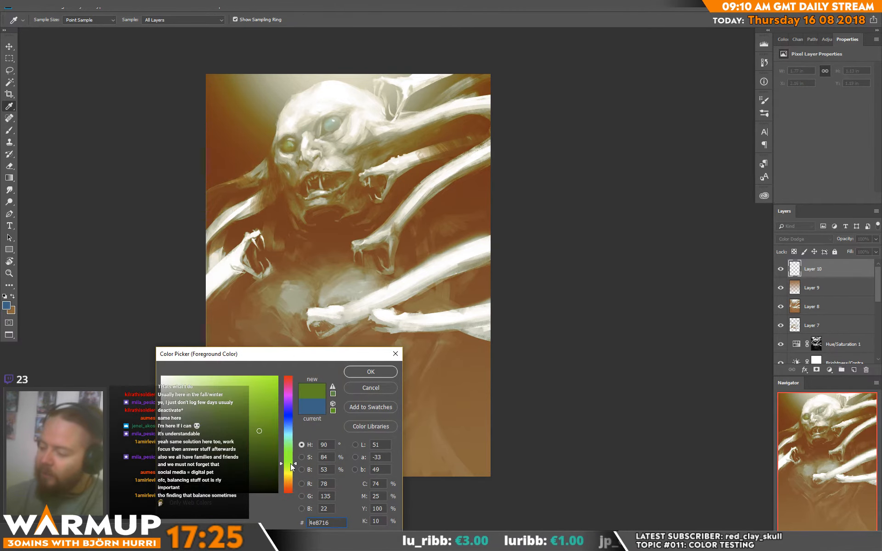
pyautogui.click(367, 371)
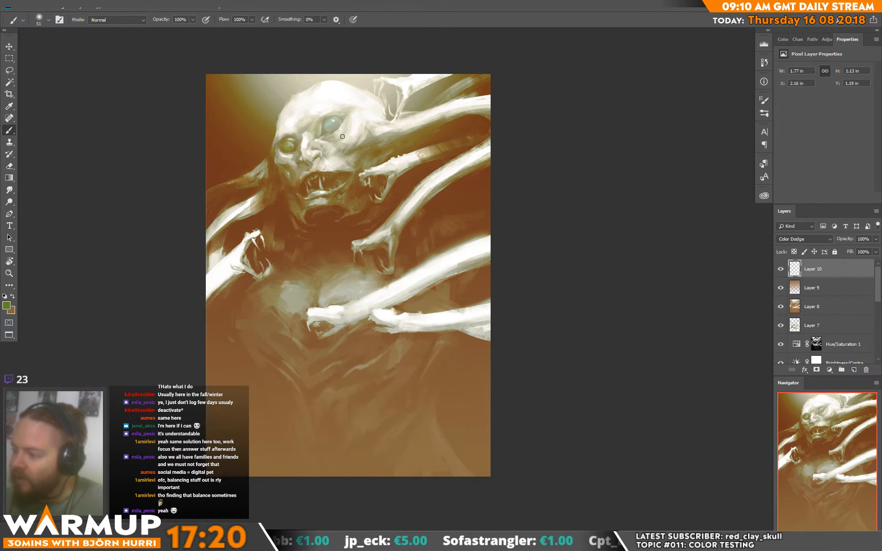
# - Enlarge the soft brush to 97 px and paint green tints along the upper tentacles on both sides of the head and the jaw
pyautogui.rightClick(373, 123)
pyautogui.click(445, 145)
pyautogui.moveTo(350, 153)
pyautogui.mouseDown()
pyautogui.moveTo(354, 138)
pyautogui.moveTo(354, 150)
pyautogui.moveTo(516, 110)
pyautogui.mouseUp()
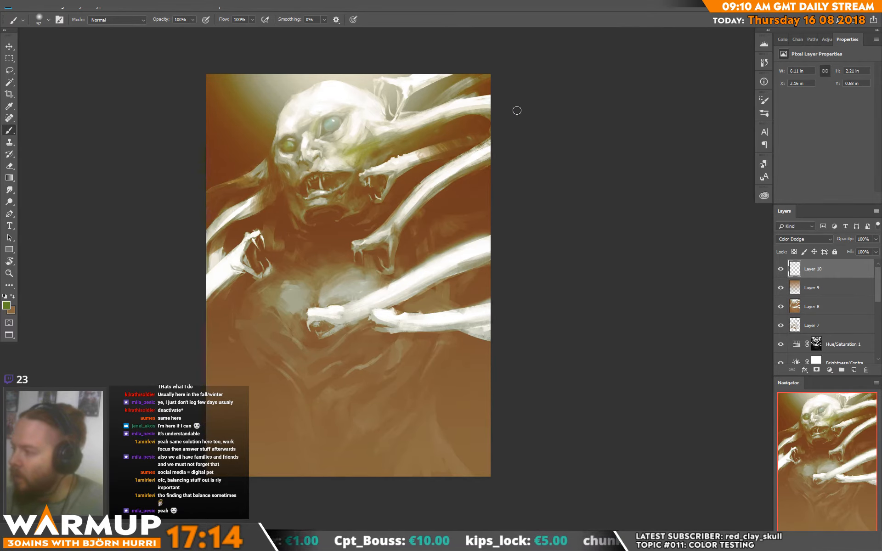
pyautogui.moveTo(393, 107); pyautogui.dragTo(466, 69)
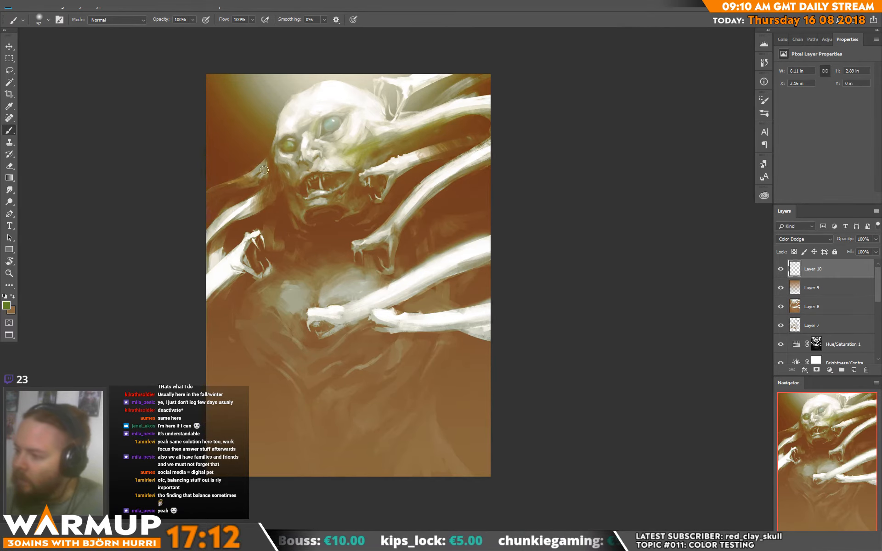
pyautogui.moveTo(213, 193); pyautogui.dragTo(259, 162)
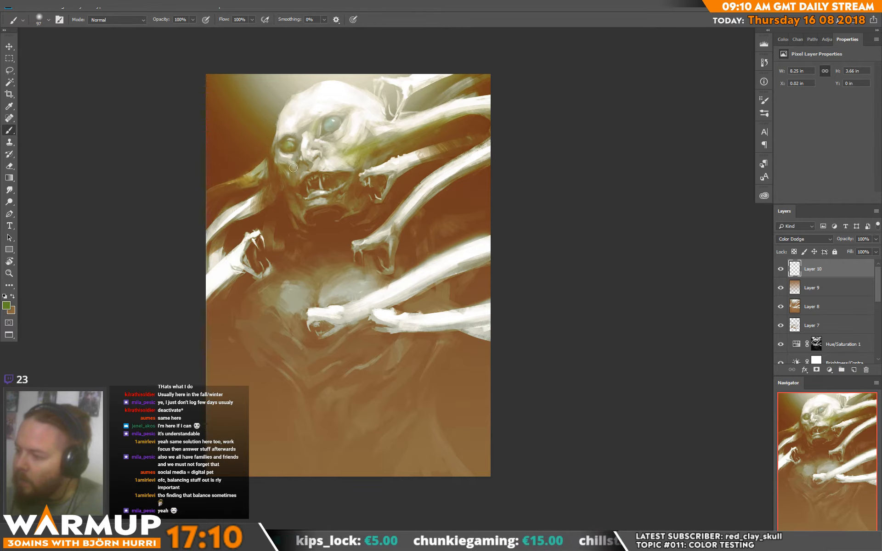
pyautogui.moveTo(367, 178); pyautogui.dragTo(340, 209)
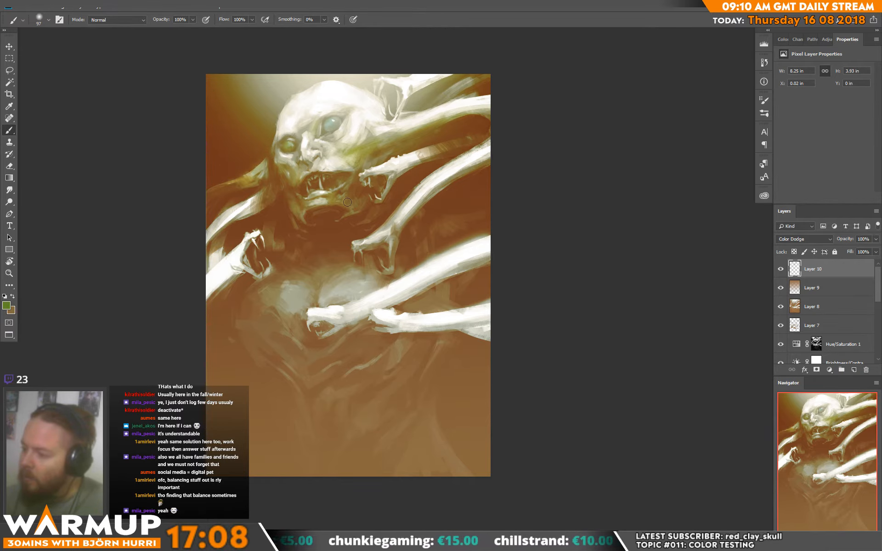
# - Set the foreground colour to orange-brown a24501
pyautogui.click(6, 305)
pyautogui.moveTo(286, 469); pyautogui.dragTo(288, 484)
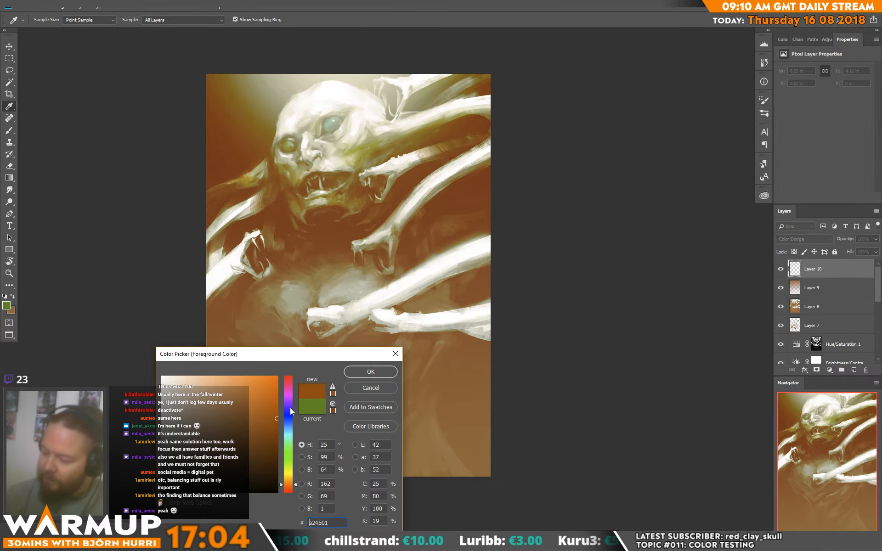
pyautogui.click(357, 375)
# - Paint an orange glow inside the creature's mouth with the soft brush, first at 14 px and then at 26 px
pyautogui.press('b')
pyautogui.rightClick(349, 189)
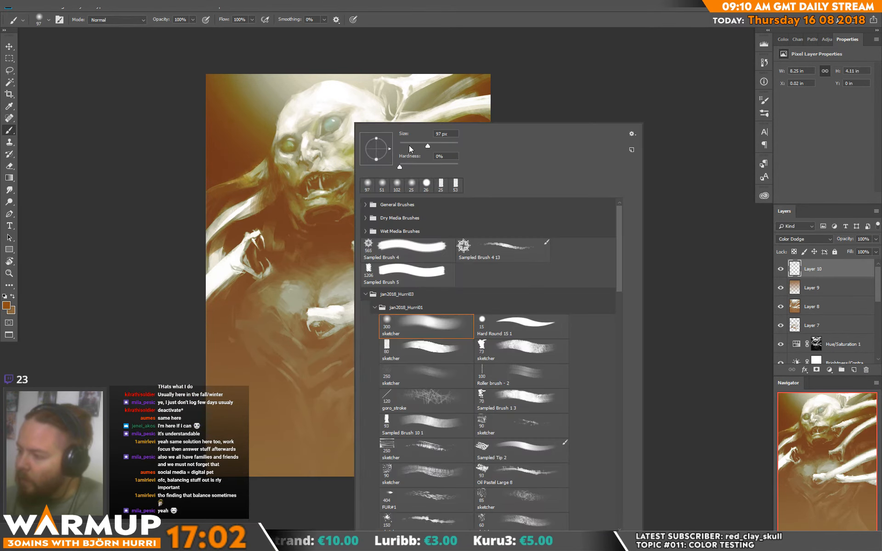
pyautogui.moveTo(409, 145); pyautogui.dragTo(404, 145)
pyautogui.click(311, 178)
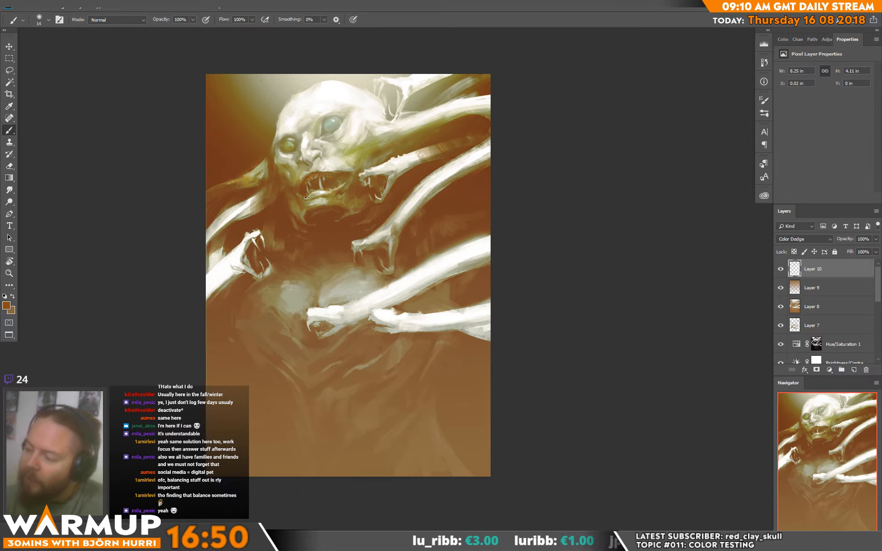
pyautogui.rightClick(328, 196)
pyautogui.moveTo(384, 148); pyautogui.dragTo(387, 148)
pyautogui.click(311, 197)
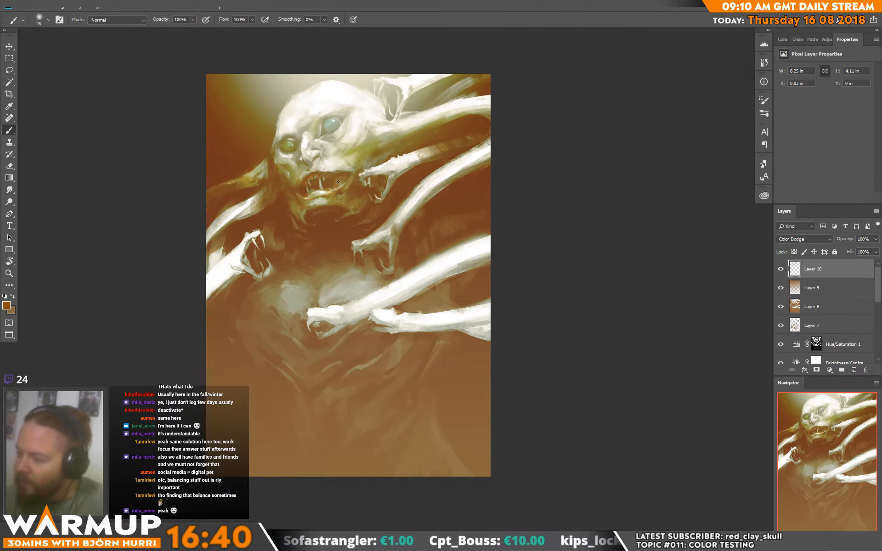
# - Clean the orange glow off the creature's teeth and lips with a soft eraser at 15 px and 36 px, then return to the brush
pyautogui.press('e')
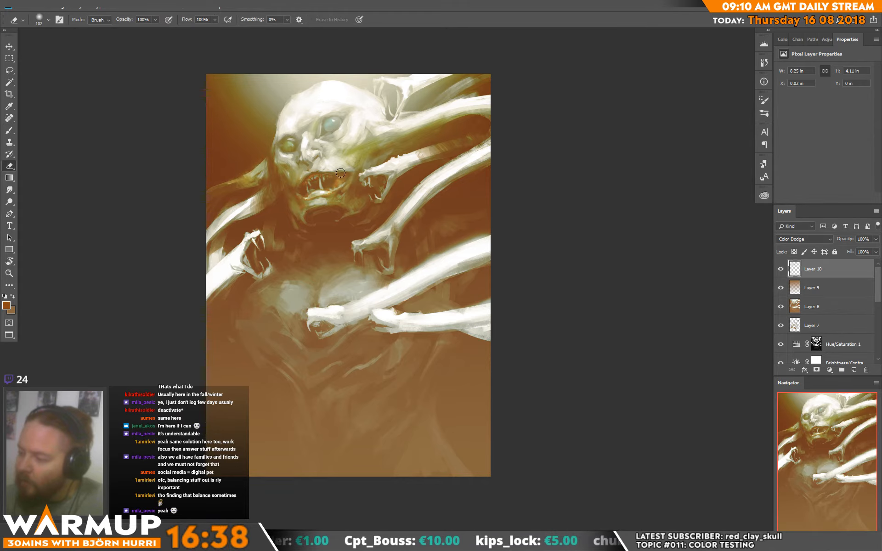
pyautogui.press('b')
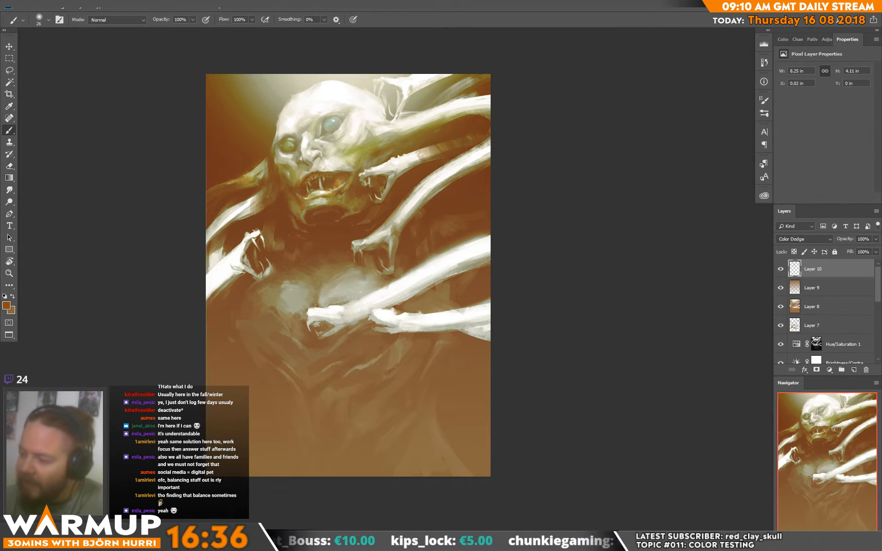
pyautogui.press('e')
pyautogui.rightClick(339, 175)
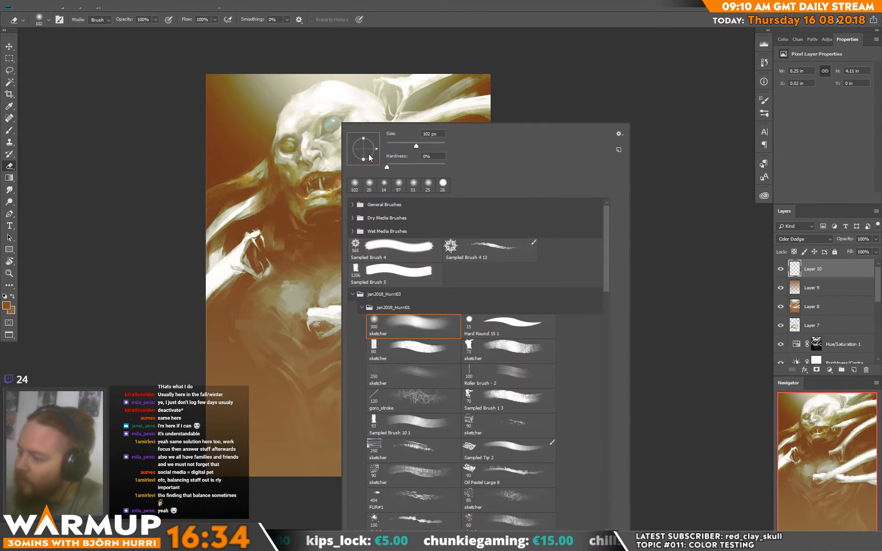
pyautogui.click(390, 145)
pyautogui.click(304, 188)
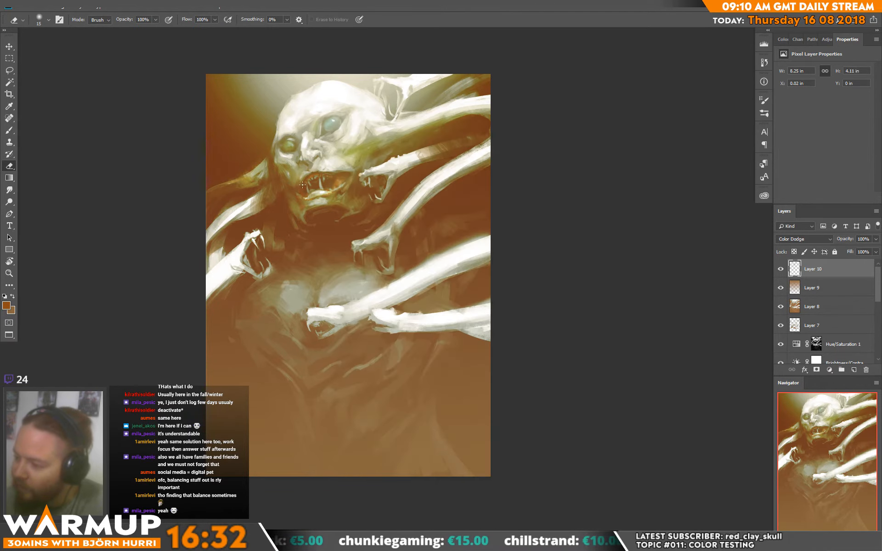
pyautogui.rightClick(316, 148)
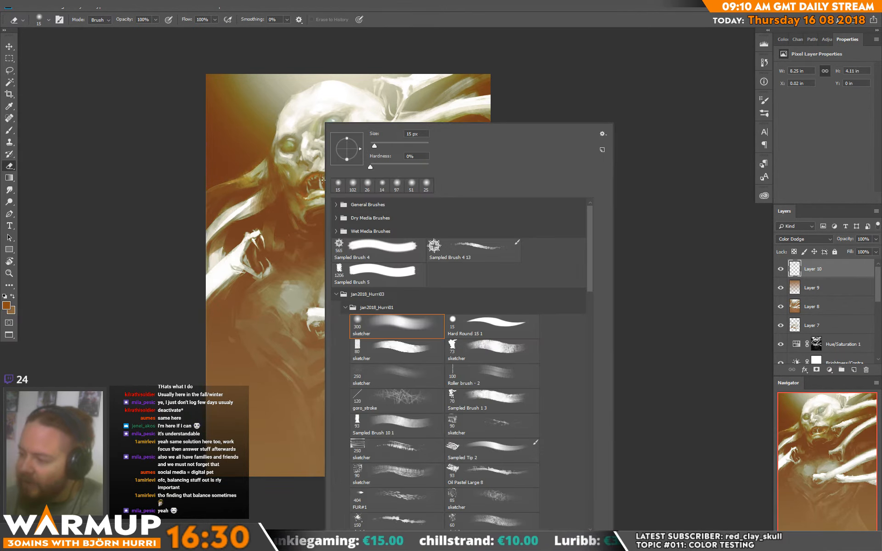
pyautogui.moveTo(377, 146); pyautogui.dragTo(381, 146)
pyautogui.click(309, 181)
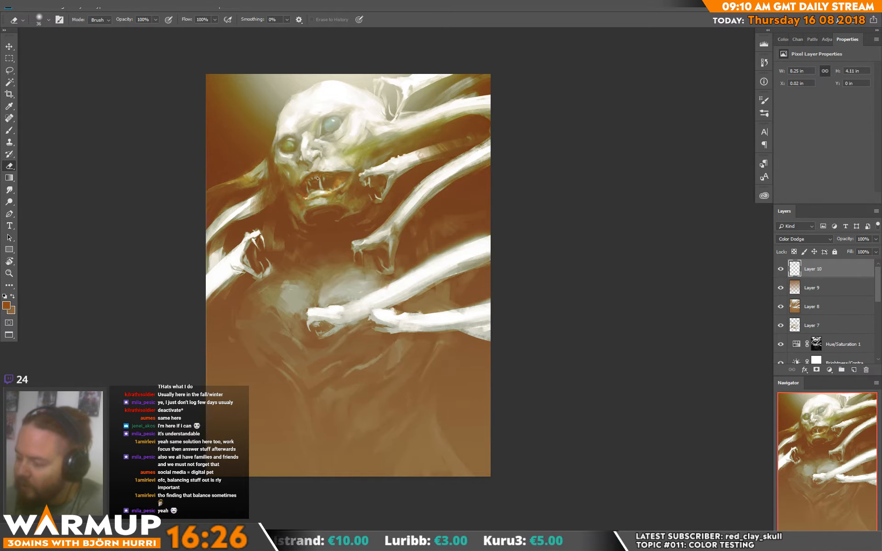
pyautogui.press('b')
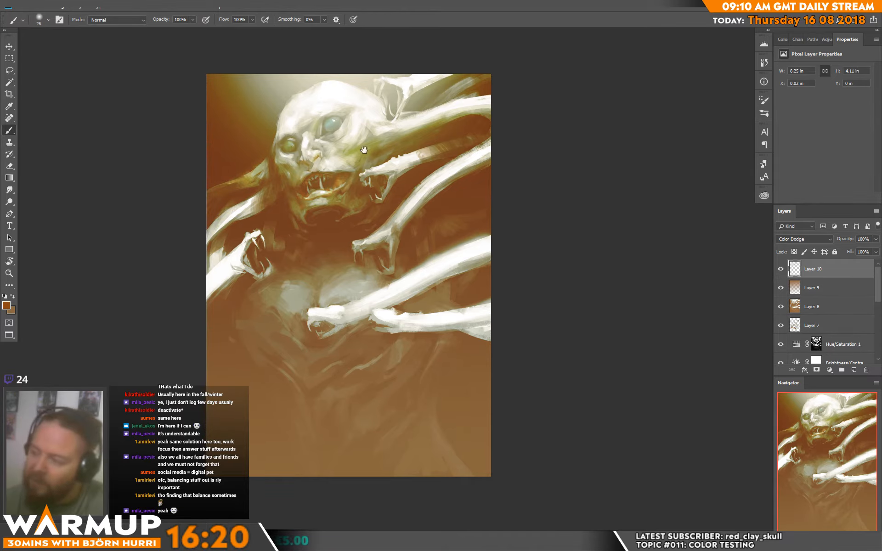
# - Refine the colour around both eyes, alternating a soft 14 px eraser with the 26 px orange brush
pyautogui.moveTo(354, 123); pyautogui.dragTo(343, 164)
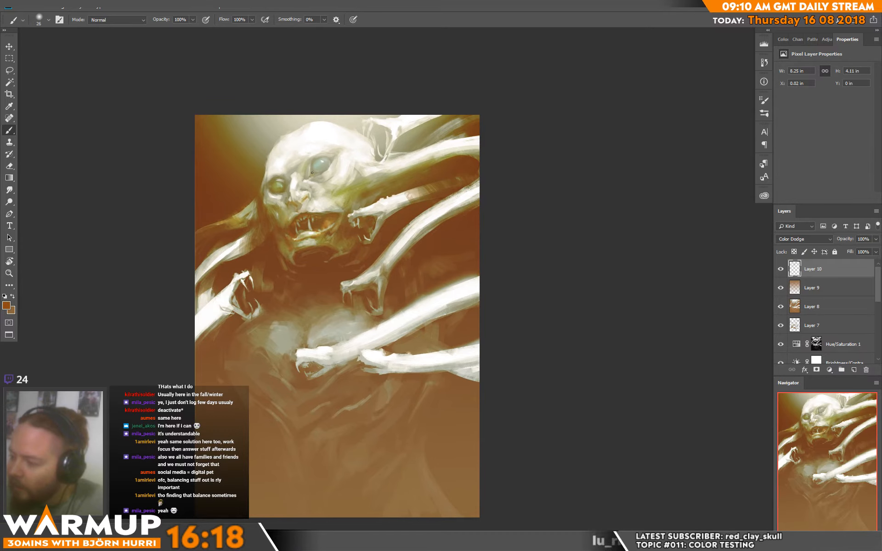
pyautogui.press('e')
pyautogui.rightClick(401, 151)
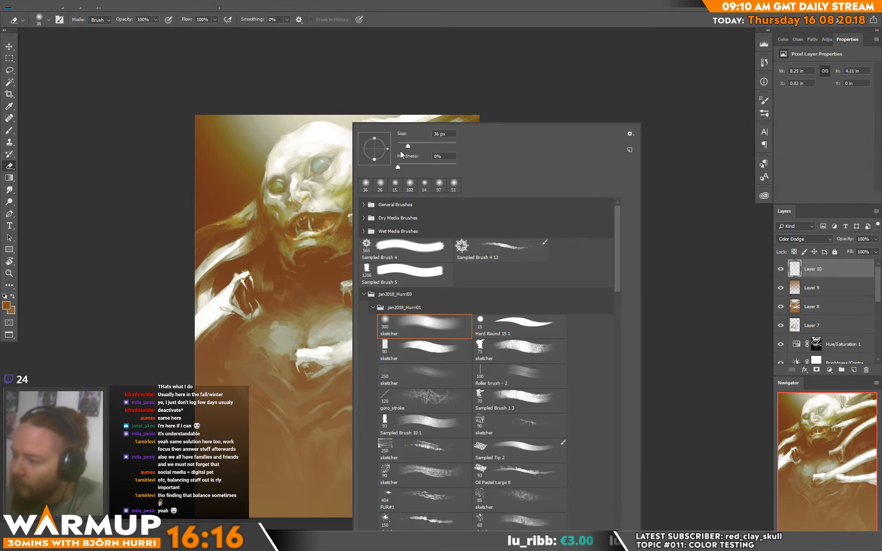
pyautogui.click(403, 145)
pyautogui.click(310, 173)
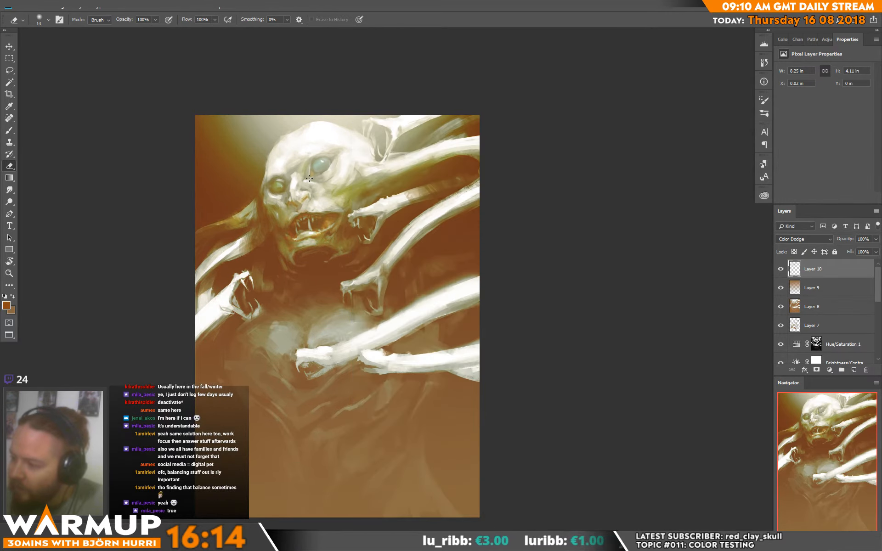
pyautogui.press('b')
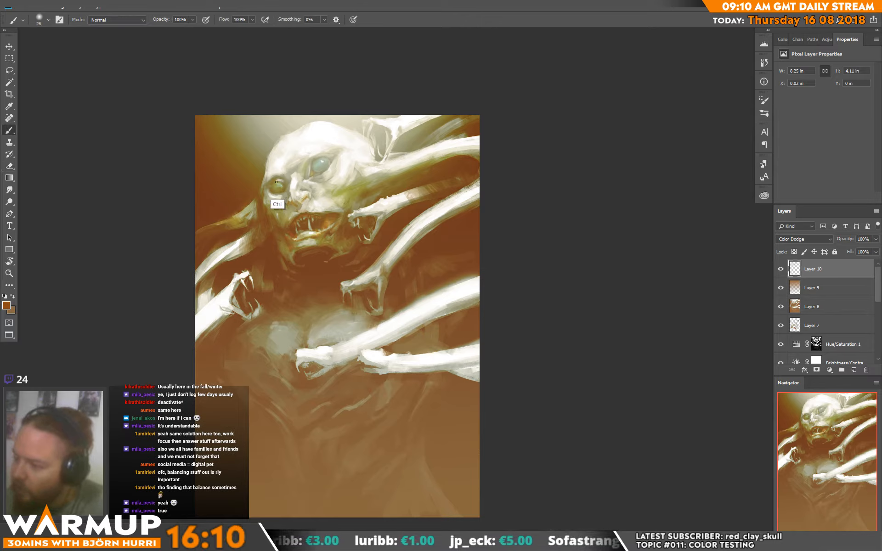
pyautogui.press('e')
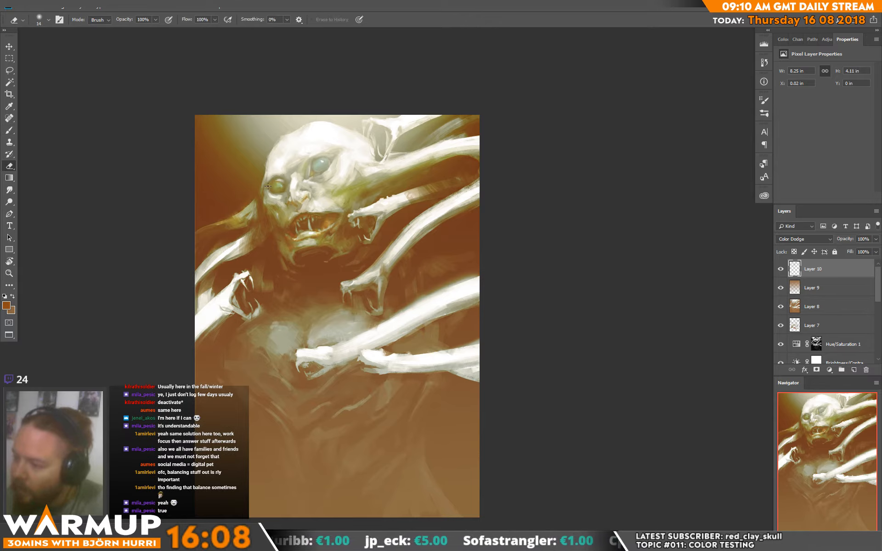
pyautogui.press('b')
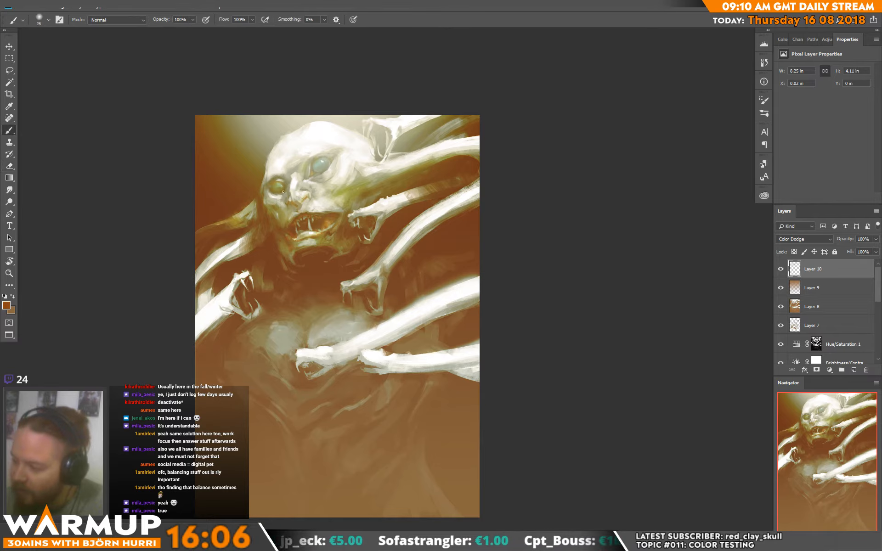
pyautogui.press('e')
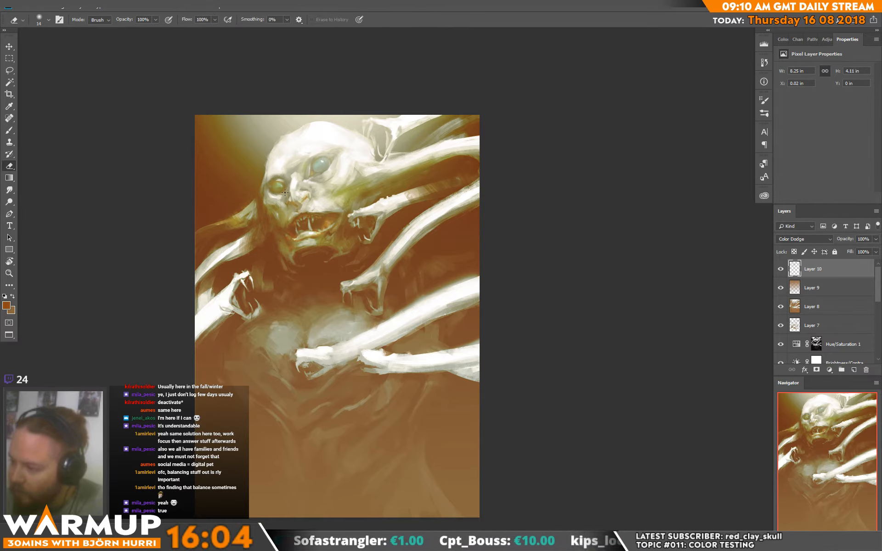
pyautogui.press('b')
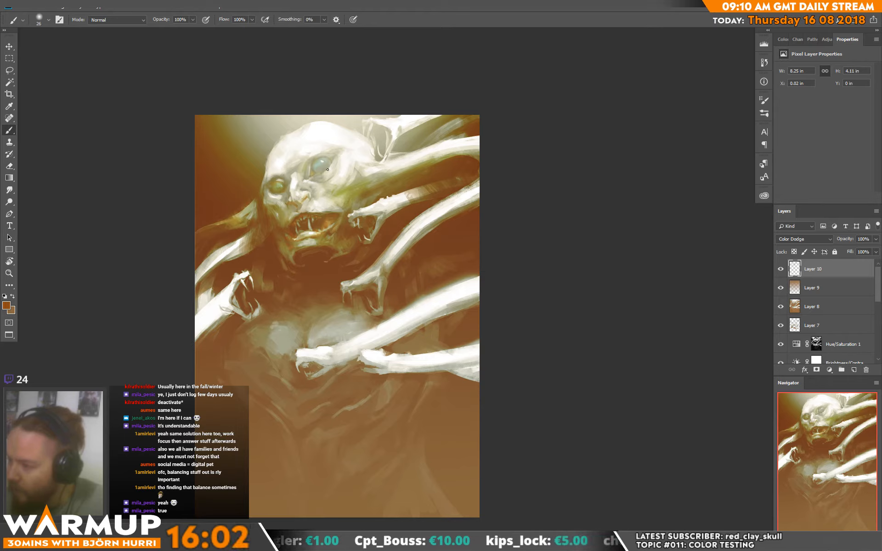
pyautogui.press('e')
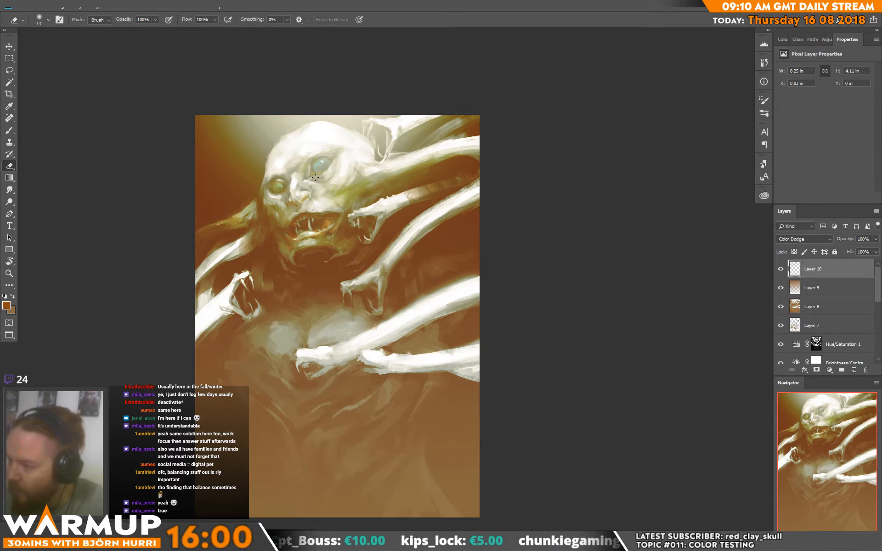
# - Enlarge the soft brush to 67 px and paint orange tints along the tentacles on both sides of the head
pyautogui.press('b')
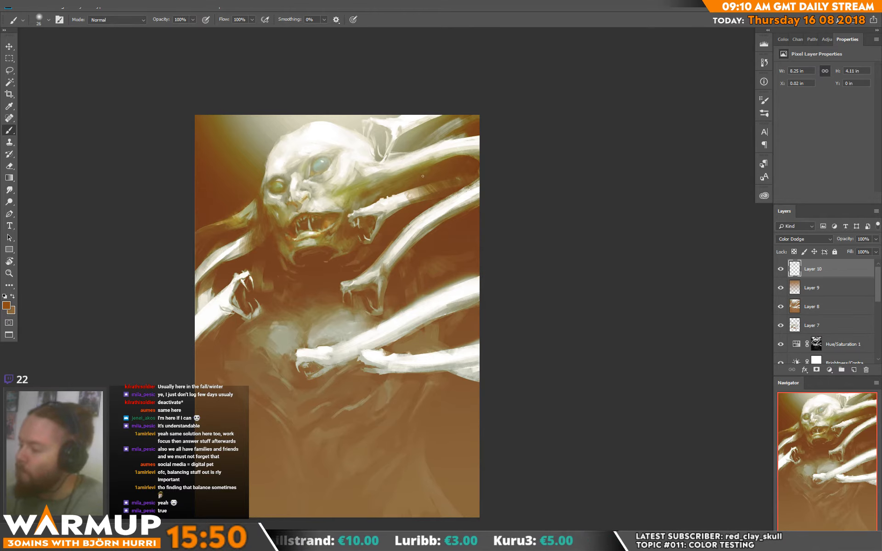
pyautogui.rightClick(437, 123)
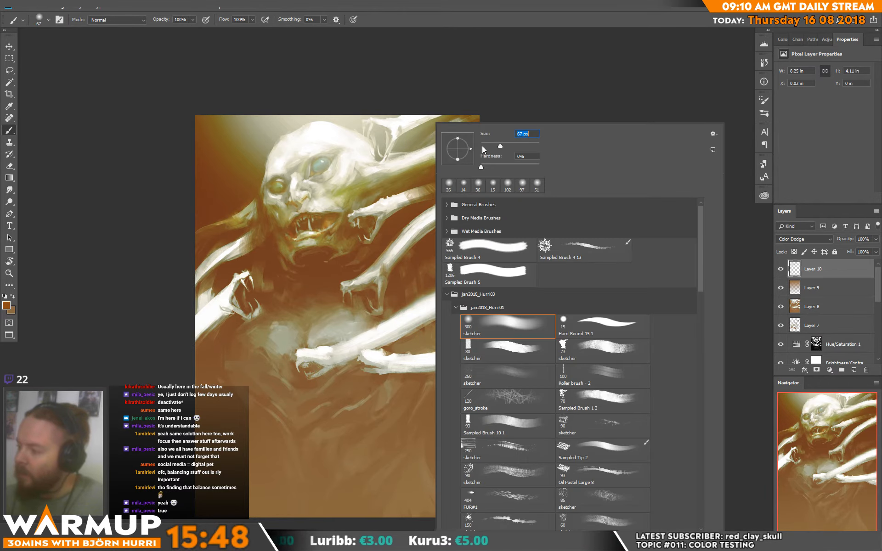
pyautogui.click(378, 177)
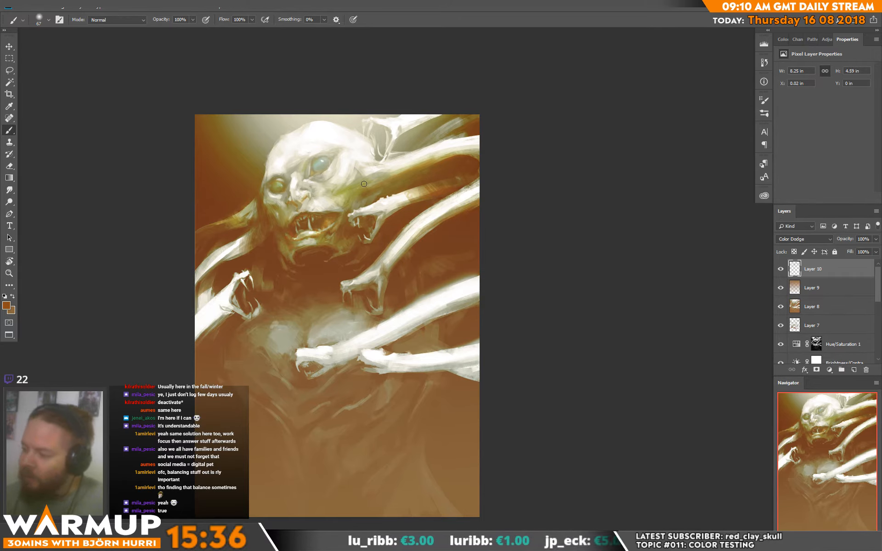
pyautogui.moveTo(220, 262); pyautogui.dragTo(196, 287)
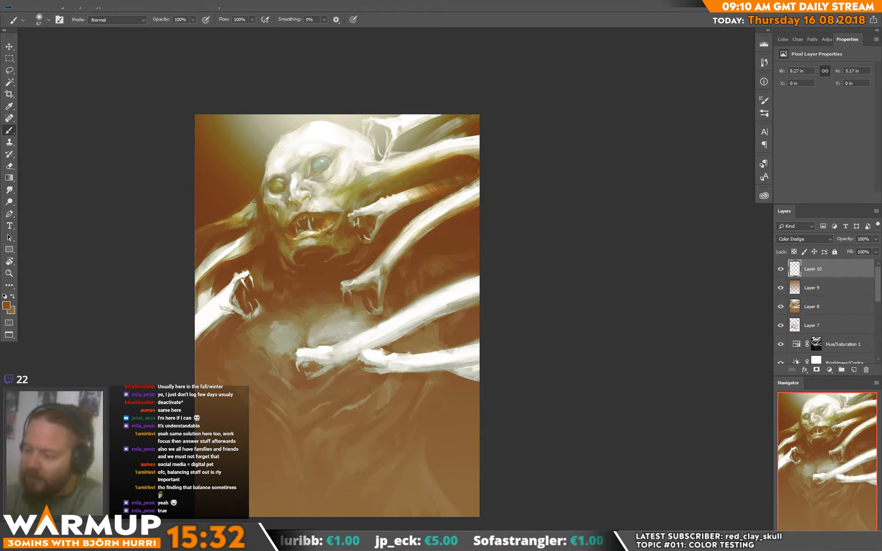
# - Erase stray orange where the left-hand tentacle meets the head with a soft 50 px eraser
pyautogui.press('e')
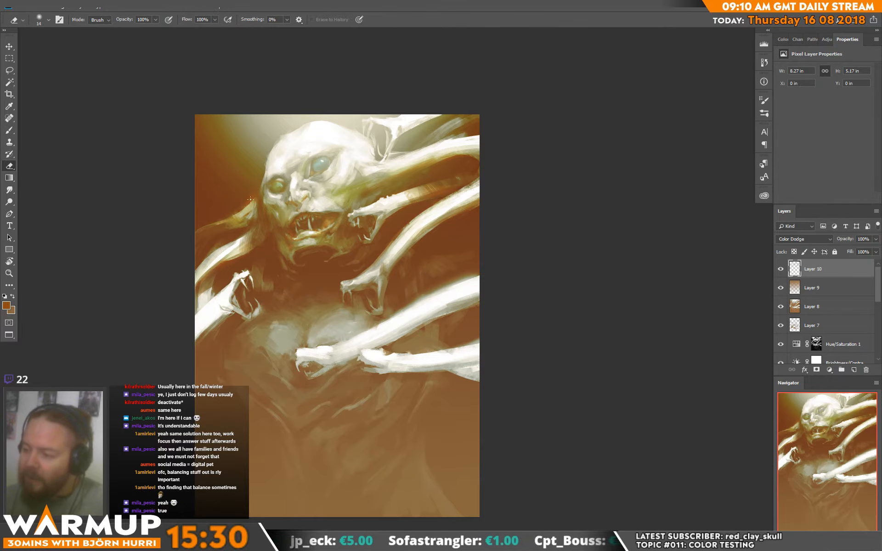
pyautogui.rightClick(287, 122)
pyautogui.moveTo(339, 146); pyautogui.dragTo(346, 148)
pyautogui.press('Return')
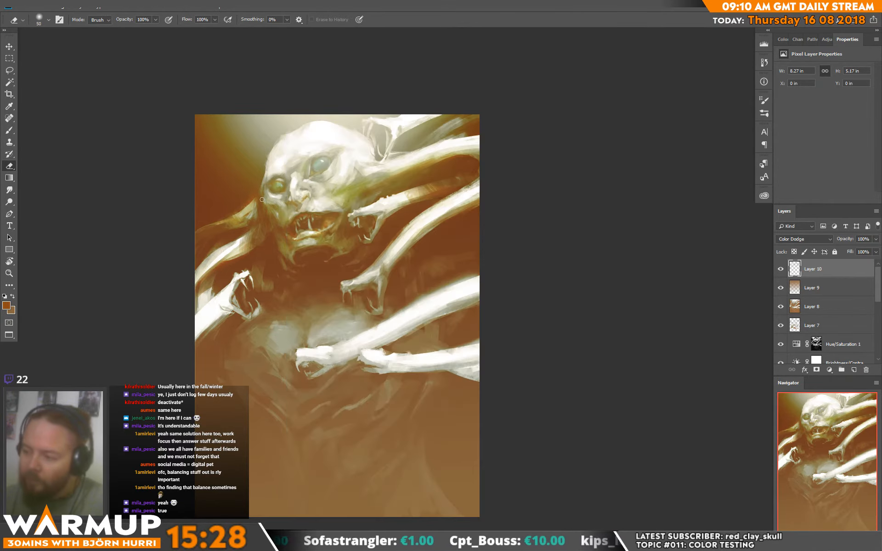
# - Blend orange tints on the right-hand cheek and the base of its tentacle, alternating the 67 px brush and 50 px eraser
pyautogui.press('b')
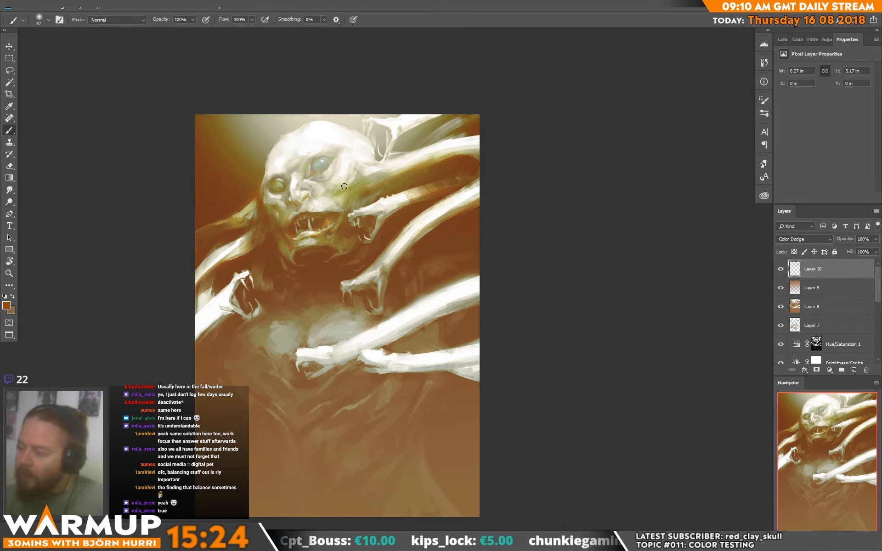
pyautogui.press('e')
pyautogui.press('b')
pyautogui.press('e')
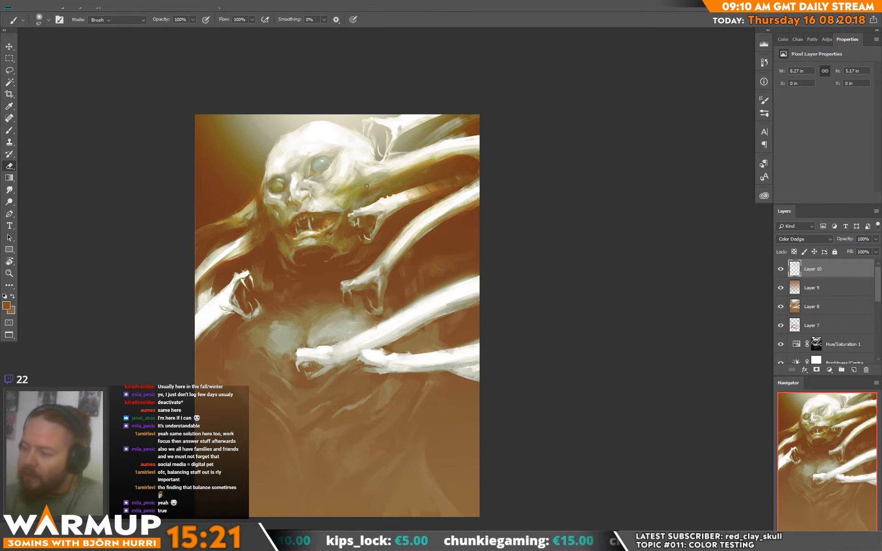
pyautogui.press('b')
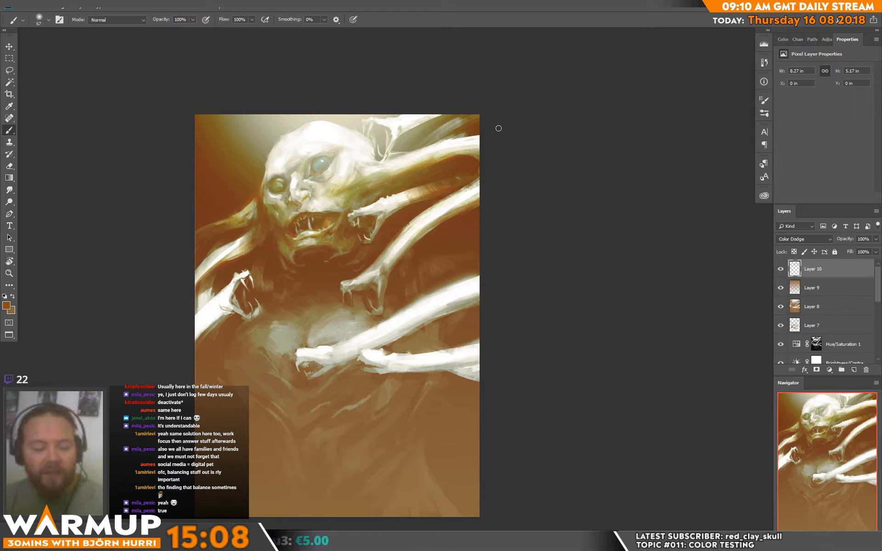
# - Reduce the soft eraser to 20 px, tidy the glow around the creature's mouth and return to the orange brush
pyautogui.press('e')
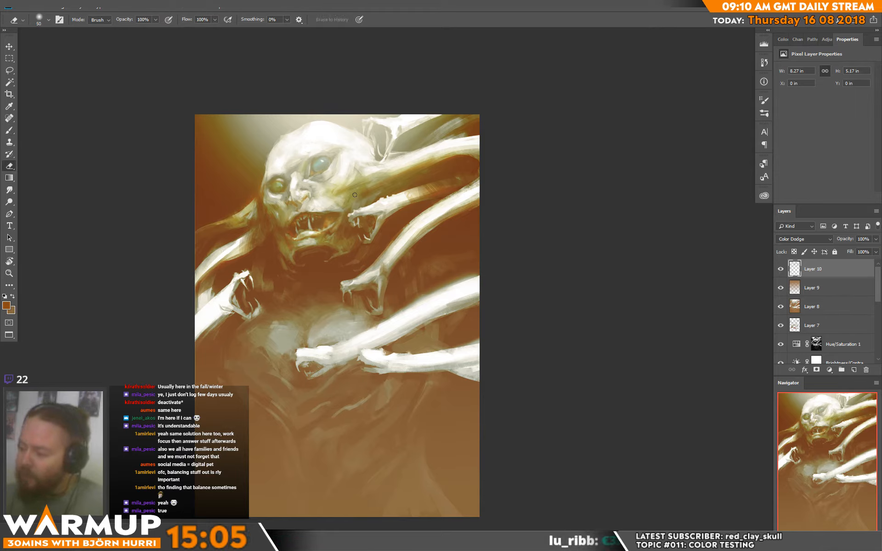
pyautogui.rightClick(335, 221)
pyautogui.press('[')
pyautogui.press('[')
pyautogui.press('[')
pyautogui.press('Return')
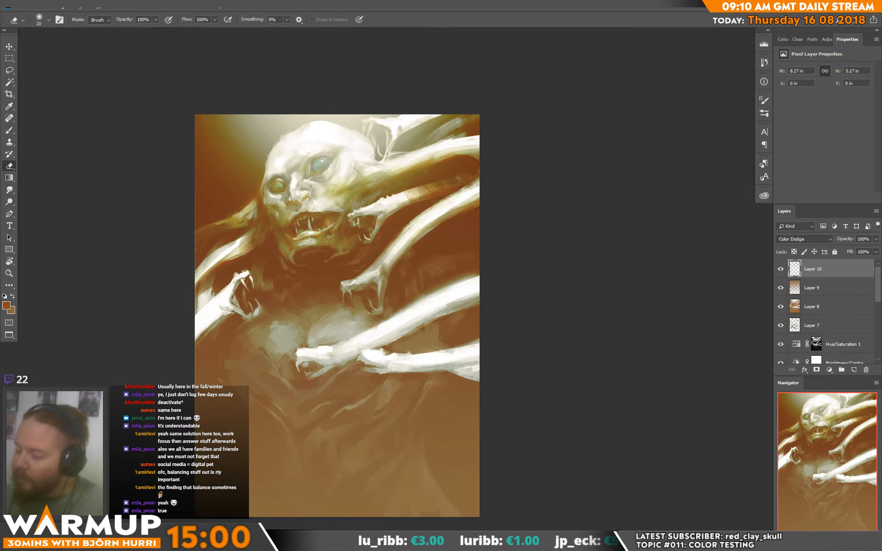
pyautogui.press('b')
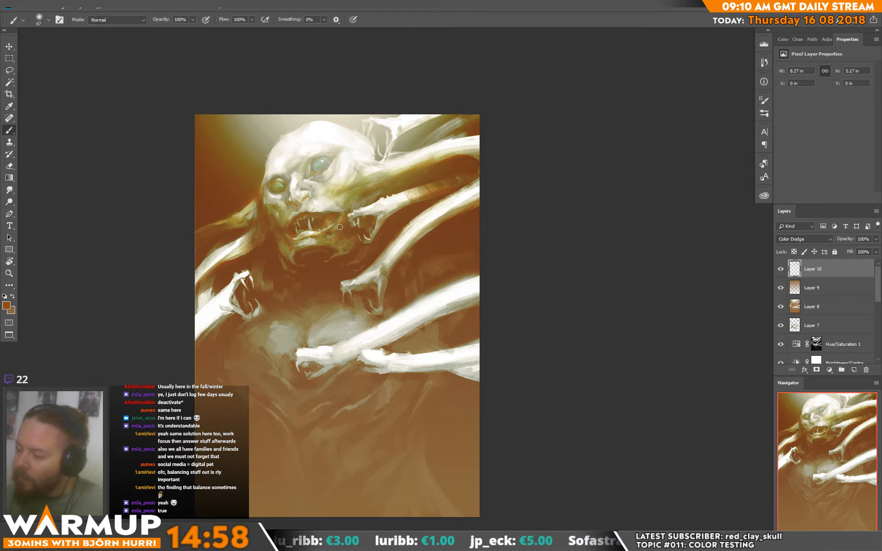
# - Paint orange glows inside the open mouths of the two upper right-hand tentacles, refining them with the 67 px brush and 20 px eraser
pyautogui.press('e')
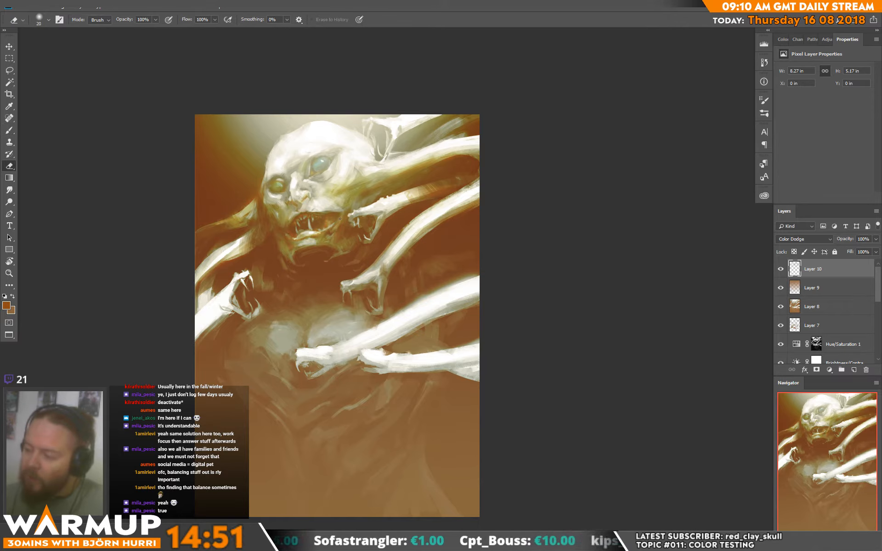
pyautogui.press('b')
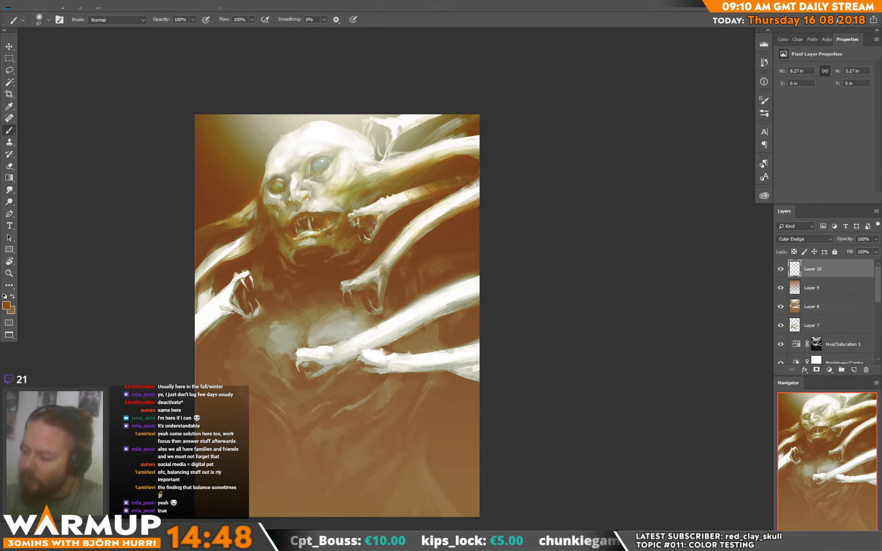
pyautogui.press('e')
pyautogui.press('b')
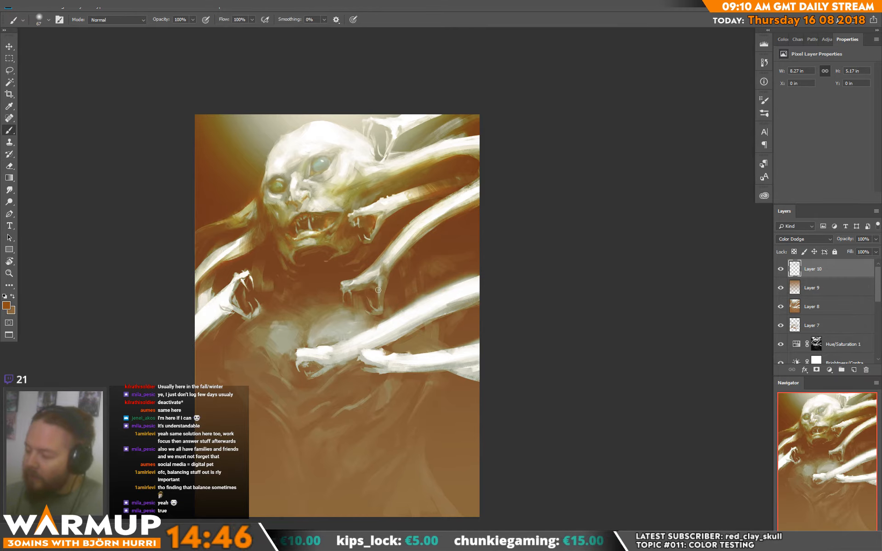
pyautogui.press('e')
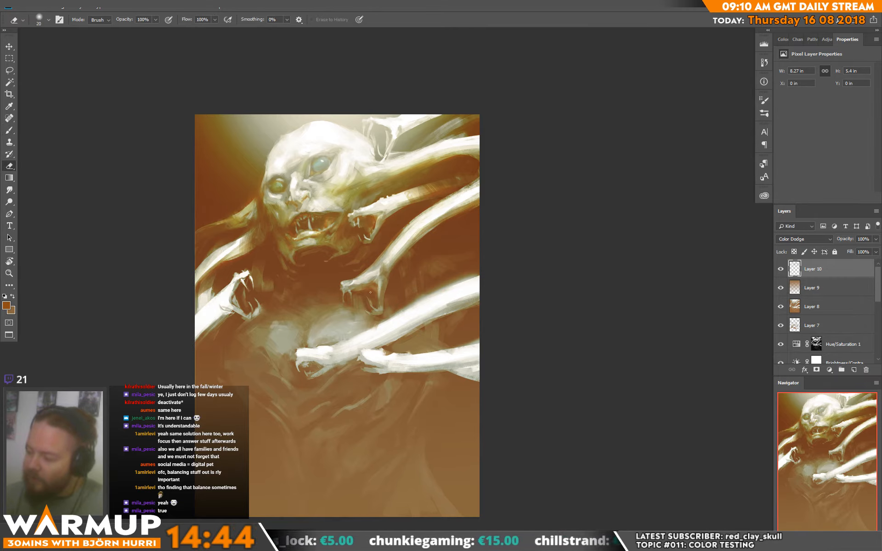
pyautogui.press('b')
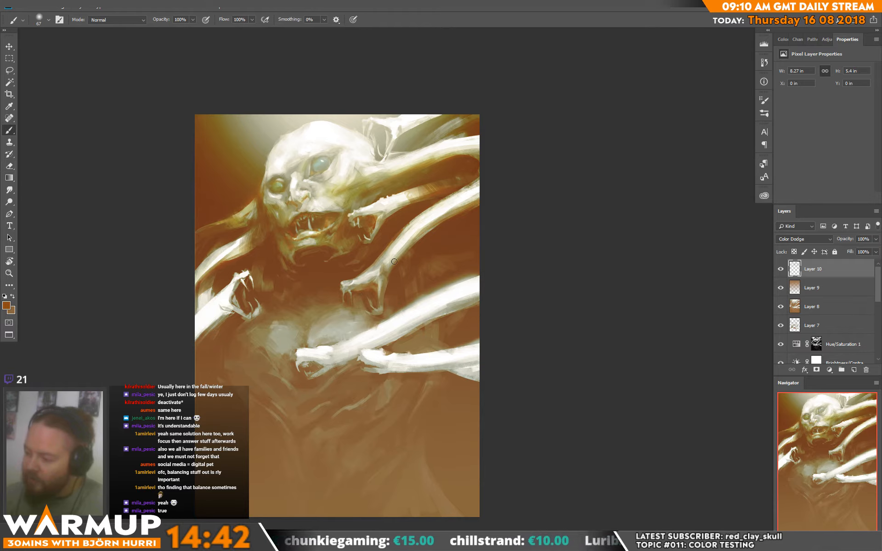
# - Add an orange glow inside the mouth of the tentacle crossing the chest, tidy it with the eraser and touch up the neighbouring tentacle tip
pyautogui.moveTo(319, 370); pyautogui.dragTo(326, 363)
pyautogui.press('e')
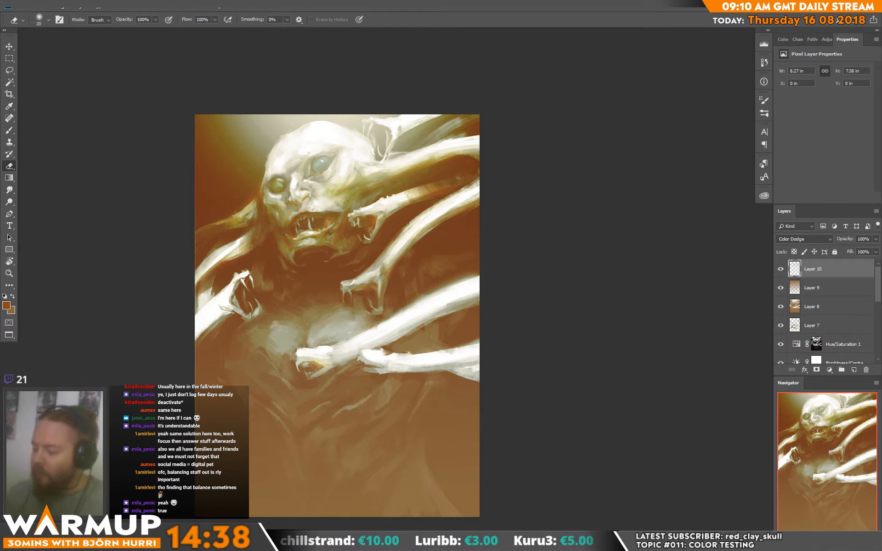
pyautogui.press('b')
pyautogui.click(372, 362)
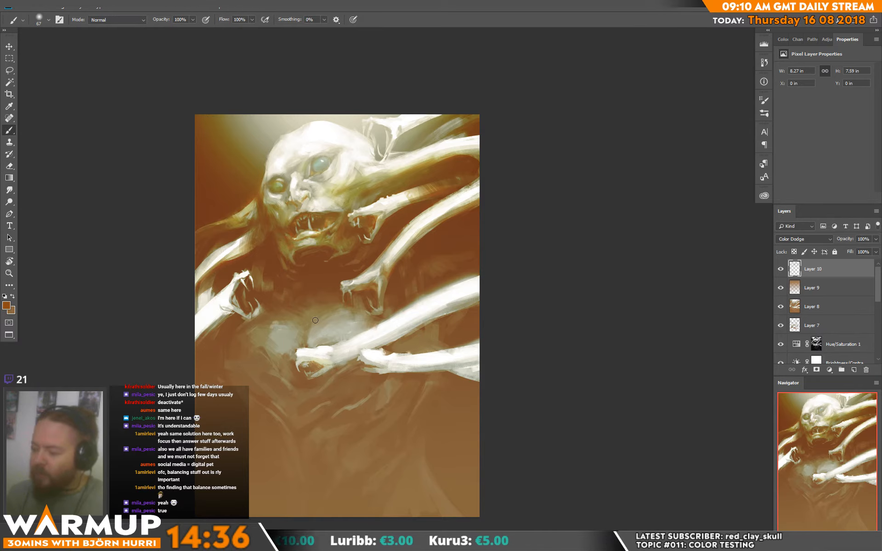
# - Enlarge the soft brush to 187 px and paint a faint orange glow over the creature's chest
pyautogui.rightClick(339, 290)
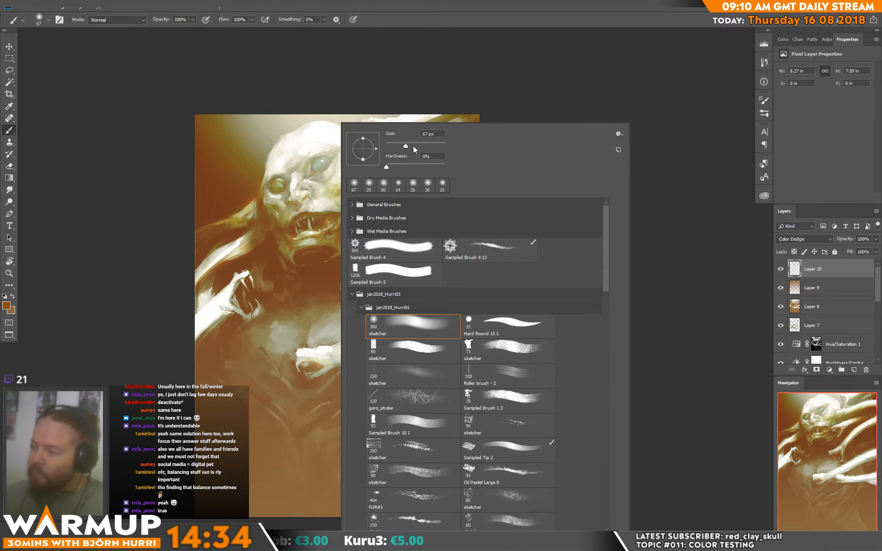
pyautogui.click(428, 146)
pyautogui.click(308, 341)
pyautogui.moveTo(308, 341)
pyautogui.mouseDown()
pyautogui.moveTo(279, 328)
pyautogui.moveTo(283, 318)
pyautogui.moveTo(320, 304)
pyautogui.moveTo(321, 325)
pyautogui.mouseUp()
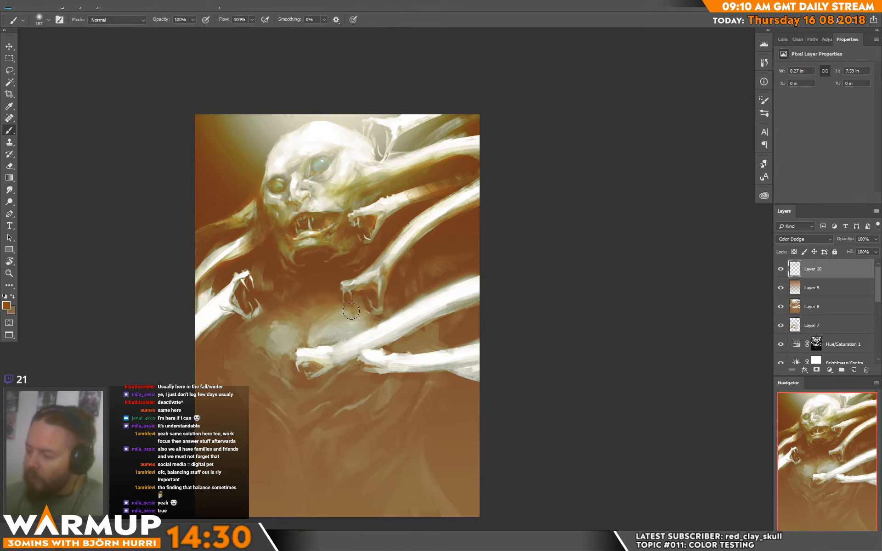
# - Switch the eraser to the soft 300 px sketcher brush and soften the orange glow on the upper chest
pyautogui.press('e')
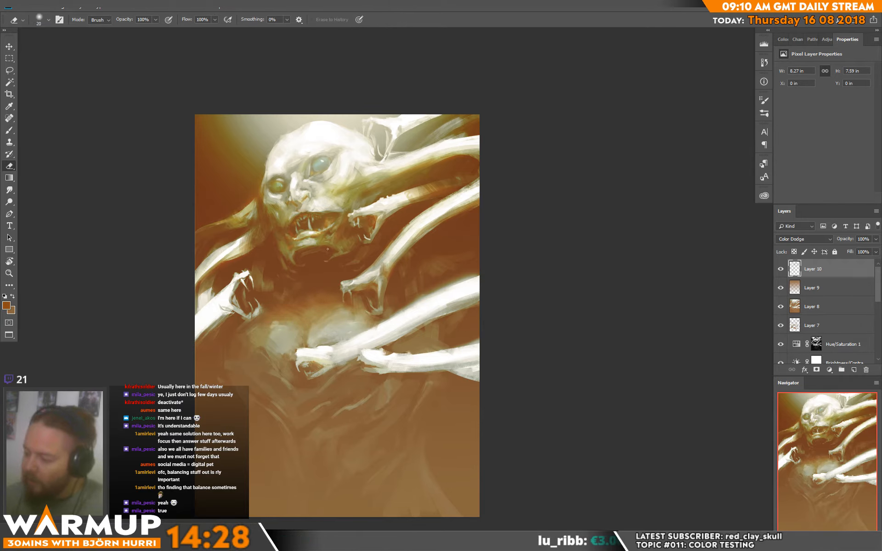
pyautogui.rightClick(350, 281)
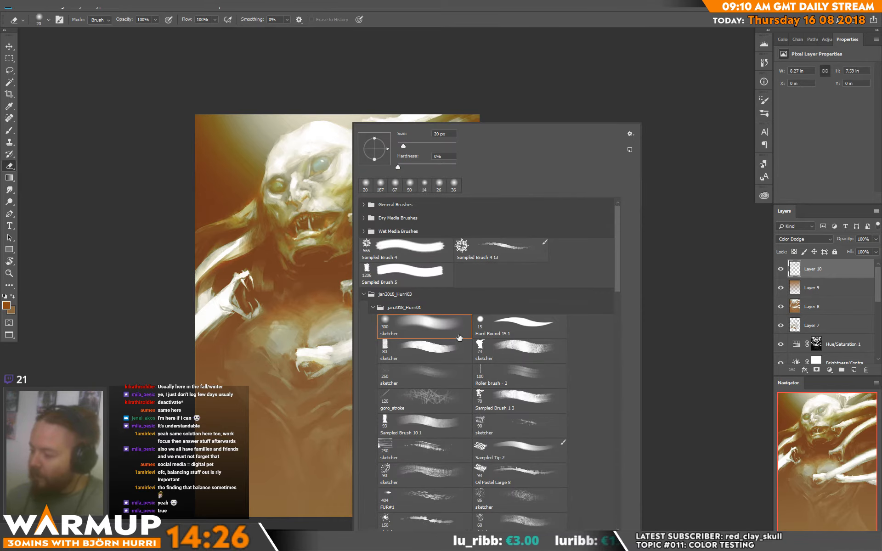
pyautogui.click(436, 322)
pyautogui.click(289, 301)
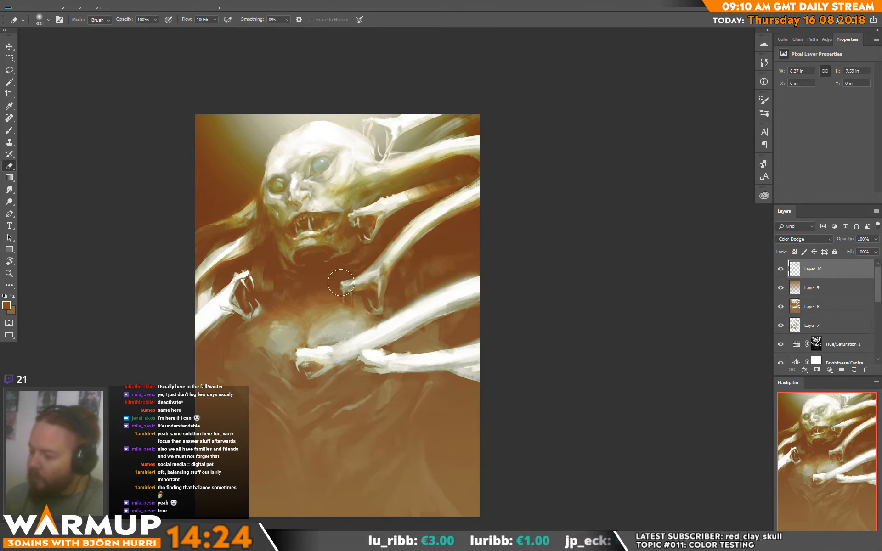
# - Blend an orange tint into the creature's chin with the 187 px brush and 300 px eraser, and reduce the brush to 31 px
pyautogui.press('b')
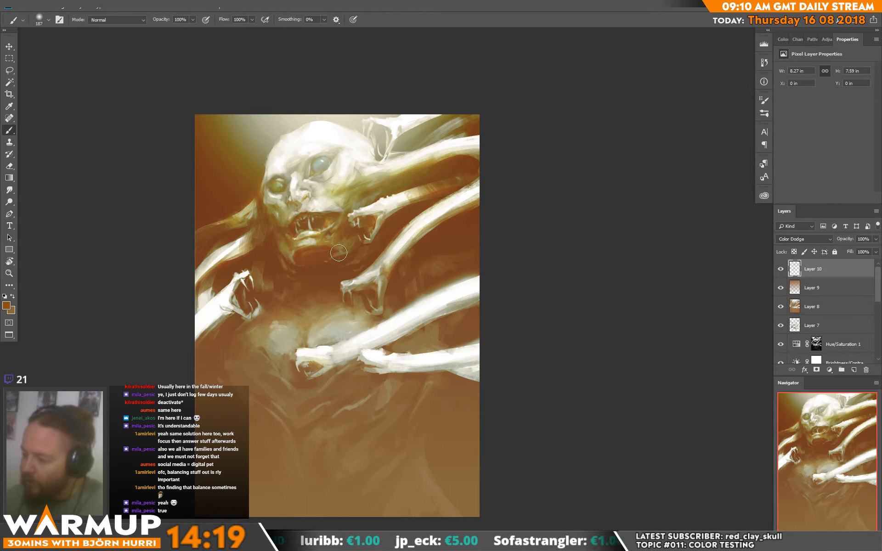
pyautogui.press('e')
pyautogui.press('b')
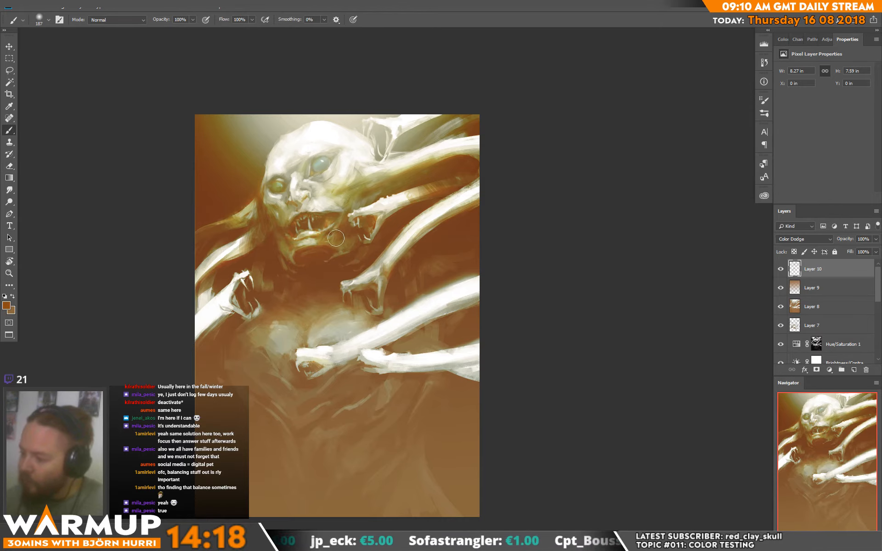
pyautogui.rightClick(341, 205)
pyautogui.moveTo(404, 144); pyautogui.dragTo(402, 144)
pyautogui.press('Return')
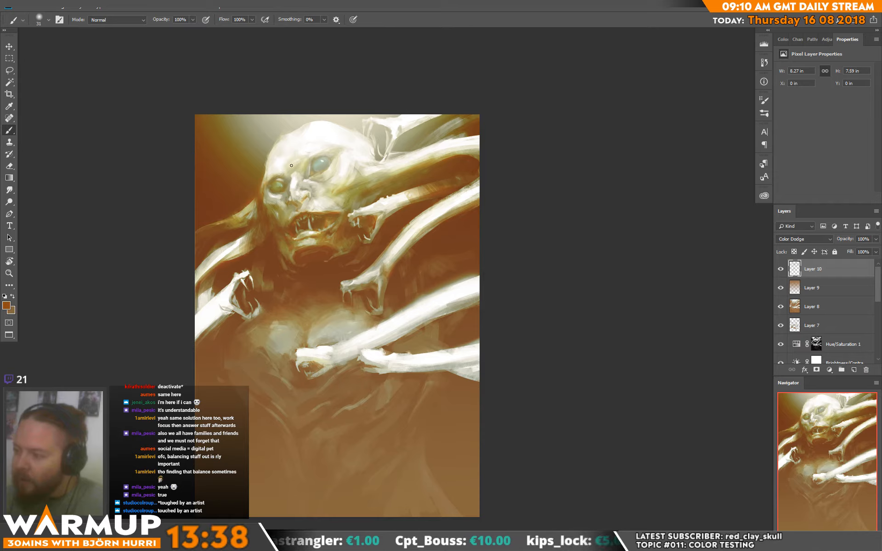
# - Compare the painting with and without Layer 10 by toggling its visibility
pyautogui.press('e')
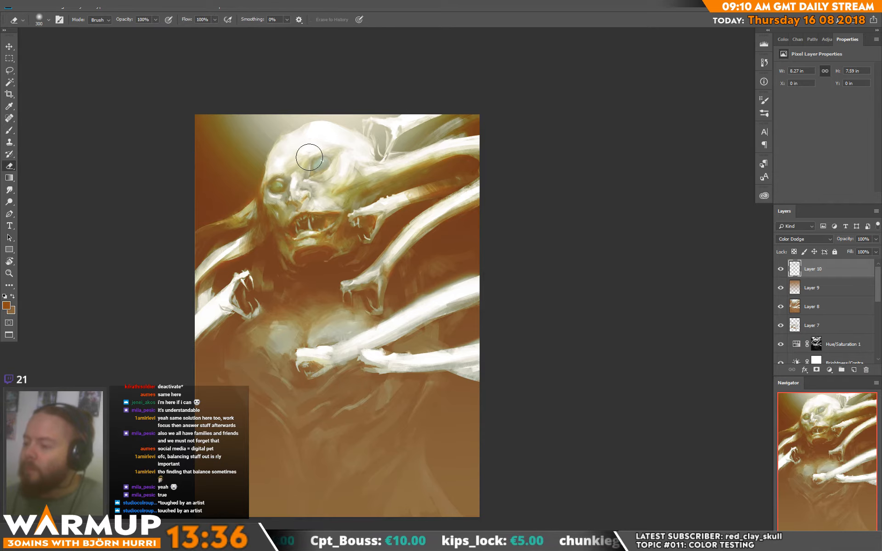
pyautogui.click(780, 269)
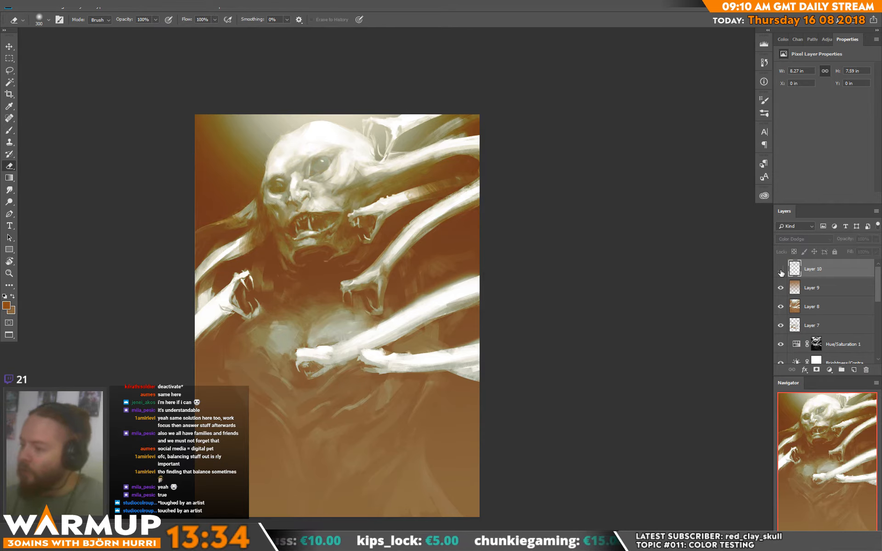
pyautogui.click(781, 269)
# - Reduce the soft eraser to 40 px and refine the tints around the eyes and forehead, alternating with the 31 px brush
pyautogui.rightClick(318, 173)
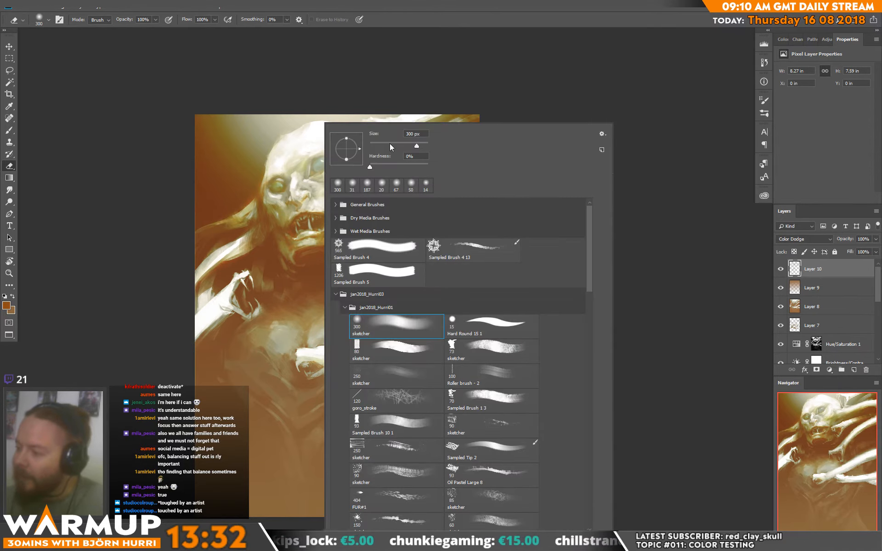
pyautogui.click(303, 172)
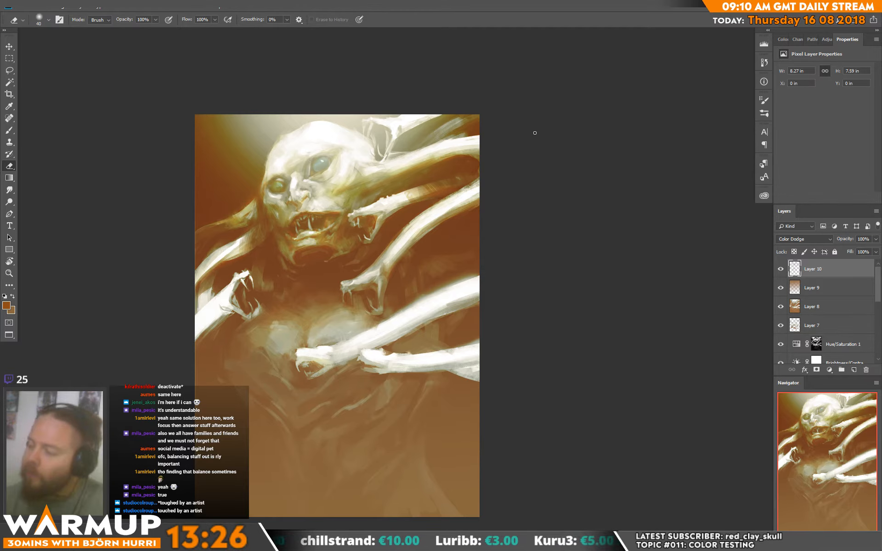
pyautogui.press('b')
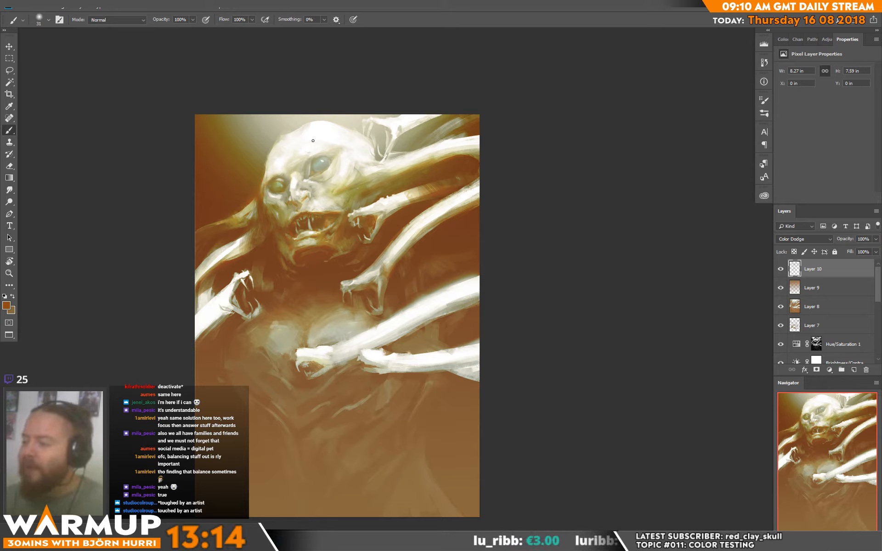
pyautogui.press('e')
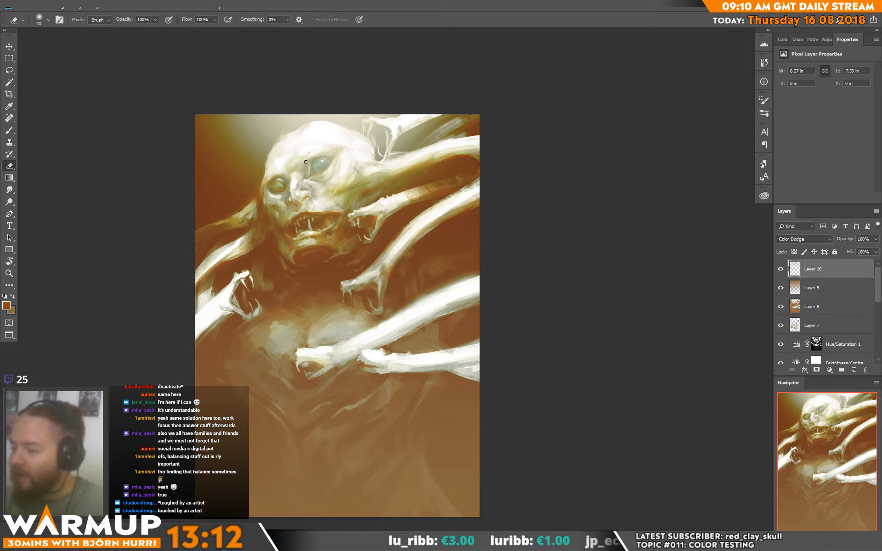
pyautogui.press('b')
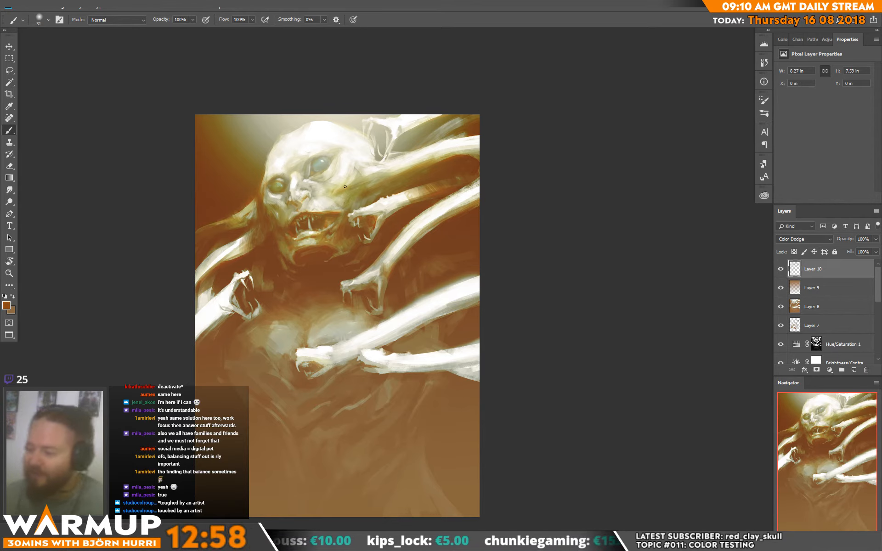
# - Choose the 250 px sketcher brush and paint a textured orange glow in the dark background beside the left of the head
pyautogui.rightClick(425, 186)
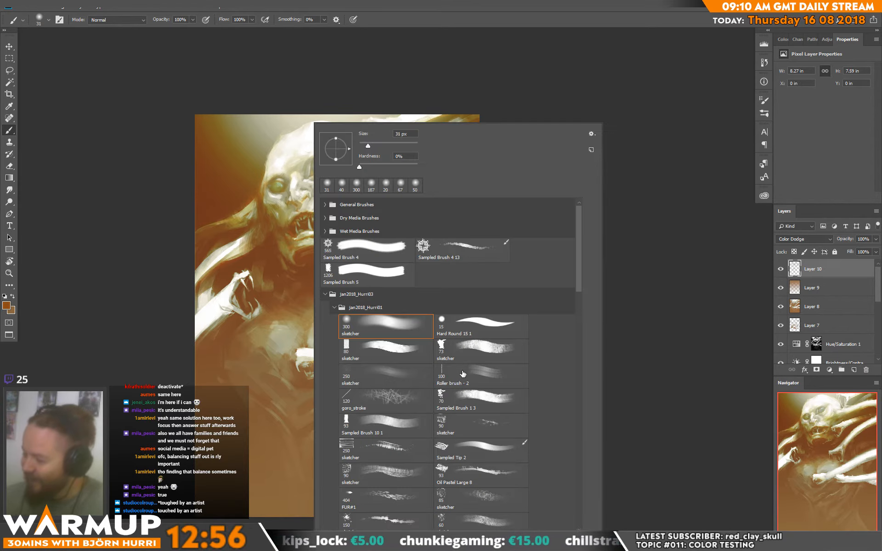
pyautogui.click(381, 375)
pyautogui.click(259, 192)
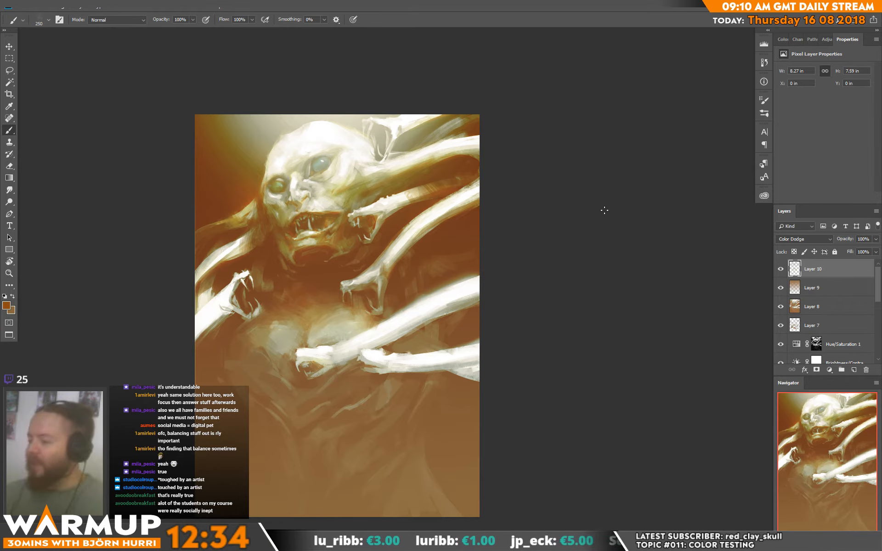
# - Reduce the textured sketcher brush and work orange tints around the right-hand cheek and tentacles, using the 40 px eraser for corrections
pyautogui.rightClick(393, 209)
pyautogui.click(464, 148)
pyautogui.click(370, 206)
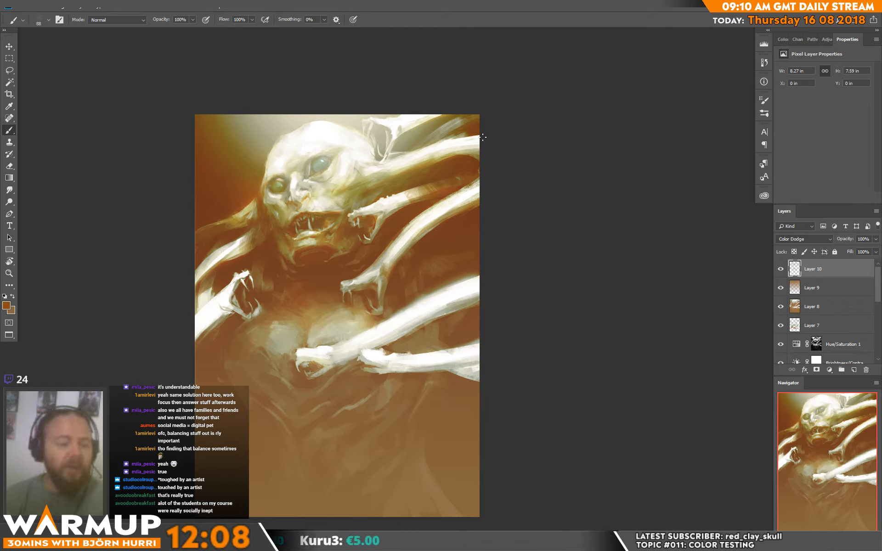
pyautogui.press('e')
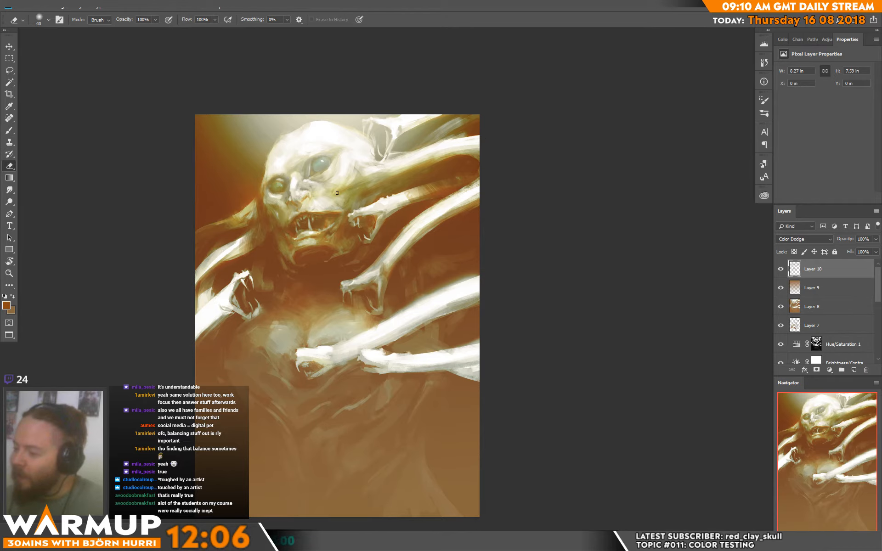
pyautogui.press('b')
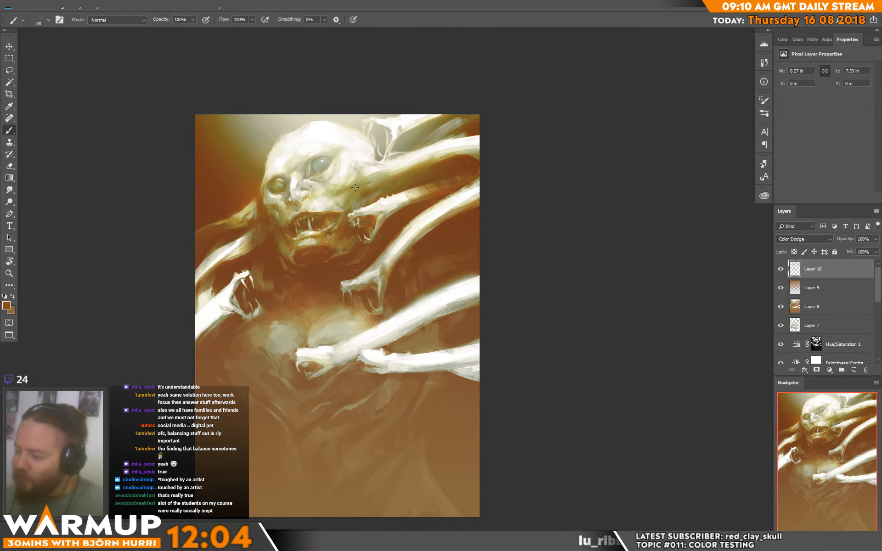
# - Choose the 80 px sketcher brush for painting the orange tints
pyautogui.rightClick(356, 187)
pyautogui.click(462, 354)
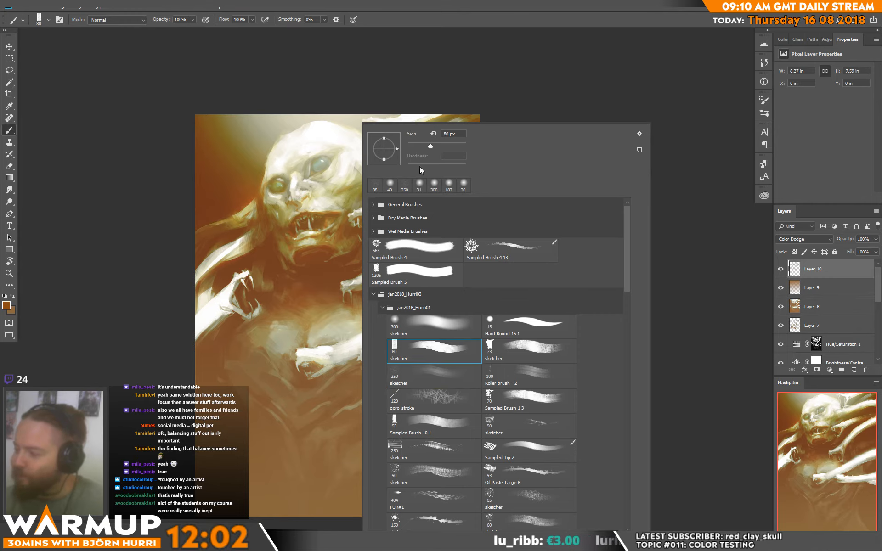
# - Set the brush size to 47 px
pyautogui.click(412, 144)
pyautogui.press('Return')
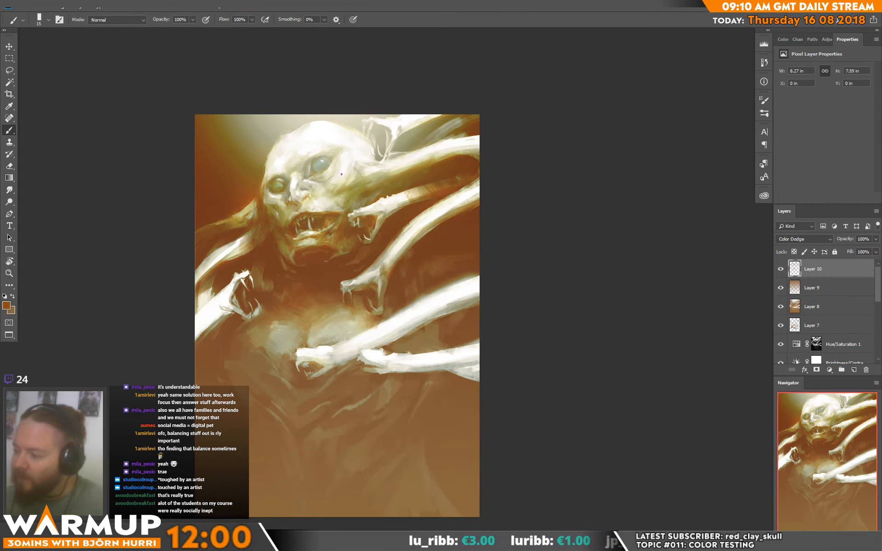
pyautogui.rightClick(364, 191)
pyautogui.click(423, 145)
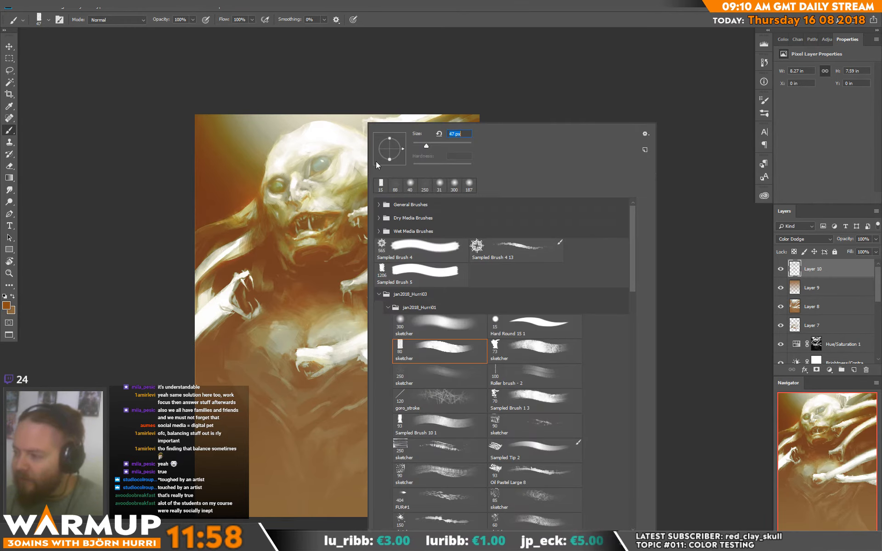
pyautogui.press('Return')
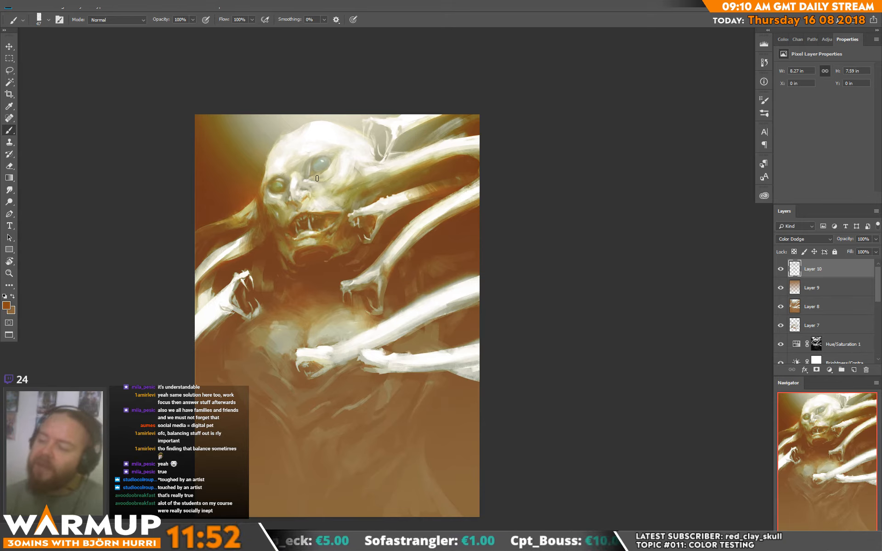
# - Reduce the brush to a fine detail size of 17 px and dab beside the creature's right-hand eye
pyautogui.rightClick(330, 163)
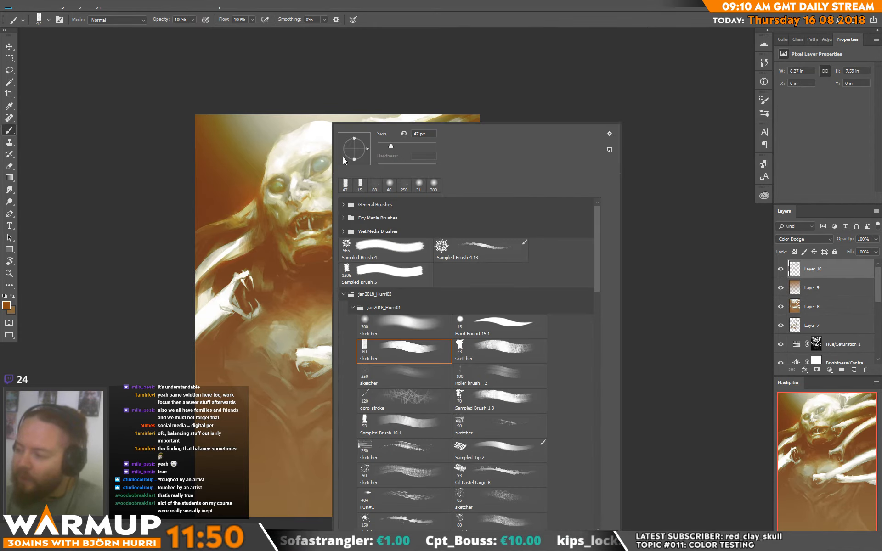
pyautogui.click(384, 145)
pyautogui.moveTo(384, 145); pyautogui.dragTo(379, 145)
pyautogui.click(311, 176)
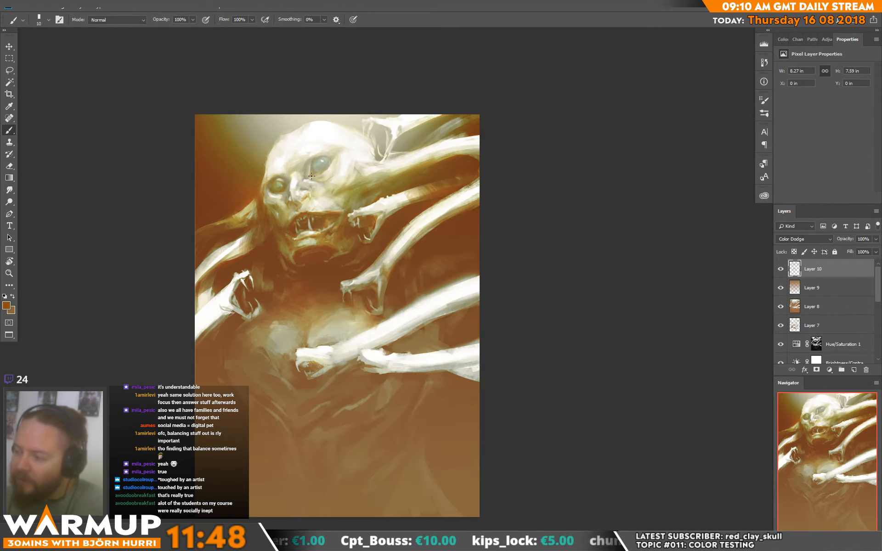
pyautogui.rightClick(321, 153)
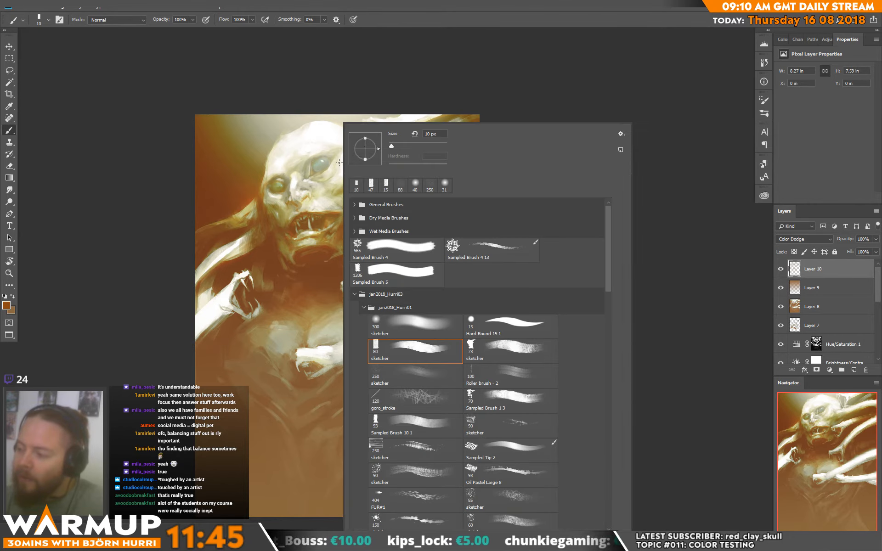
pyautogui.moveTo(392, 147); pyautogui.dragTo(393, 147)
pyautogui.click(313, 174)
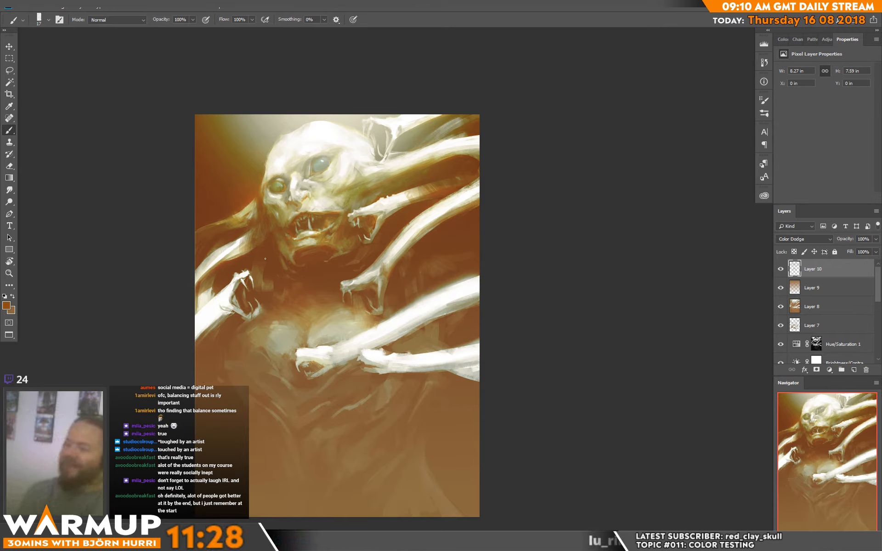
# - Add a new layer on top of the stack and set its blend mode to Color
pyautogui.click(857, 370)
pyautogui.click(797, 240)
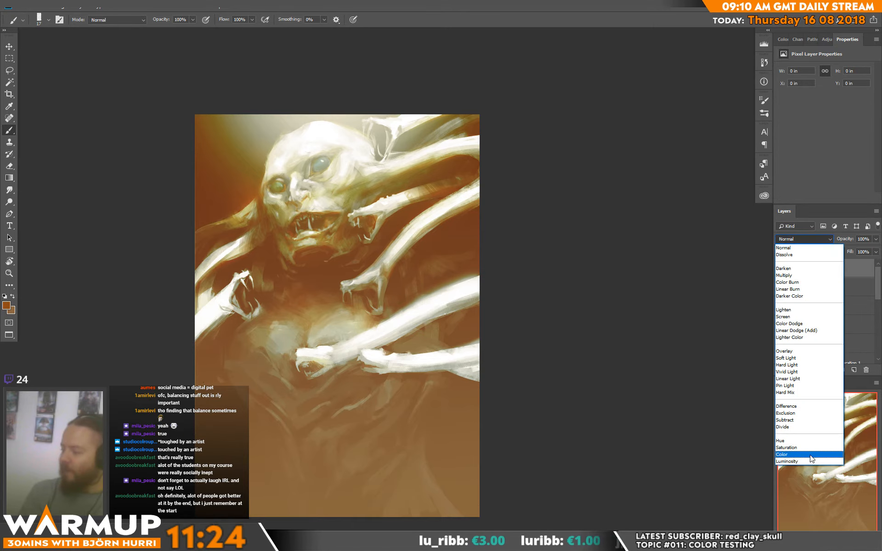
pyautogui.click(781, 454)
# - Sample the pale blue-green of the creature's right-hand eye and tint the left-hand eye with a 37 px brush
pyautogui.keyDown('alt'); pyautogui.click(323, 163); pyautogui.keyUp('alt')
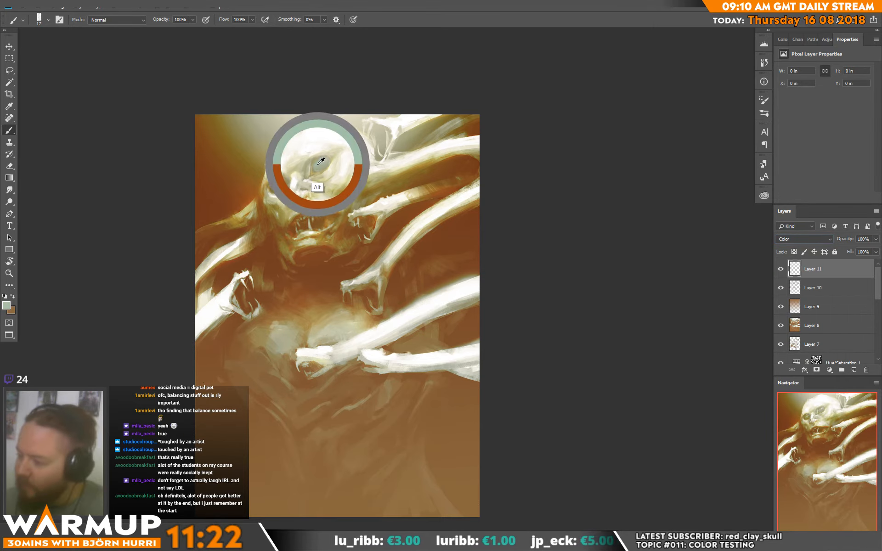
pyautogui.rightClick(323, 163)
pyautogui.click(276, 189)
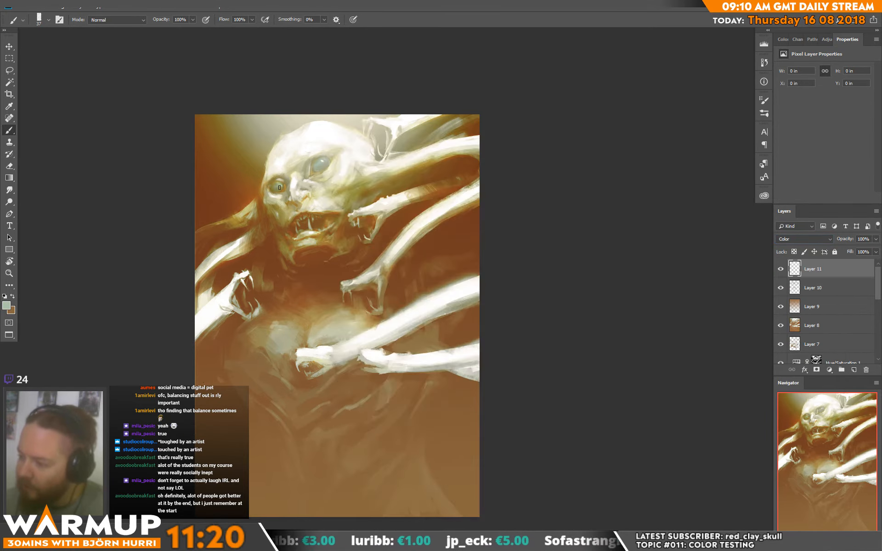
pyautogui.moveTo(276, 189); pyautogui.dragTo(283, 186)
pyautogui.keyDown('alt'); pyautogui.click(276, 194); pyautogui.keyUp('alt')
pyautogui.keyDown('alt'); pyautogui.click(280, 185); pyautogui.keyUp('alt')
pyautogui.keyDown('alt'); pyautogui.click(282, 186); pyautogui.keyUp('alt')
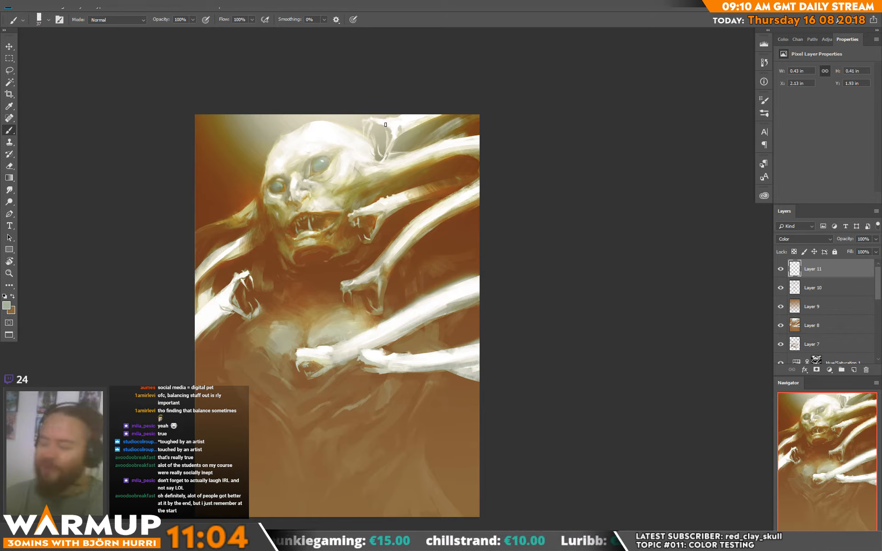
# - Tint the skin around both eyes and the upper-right tentacle with orange, beige and olive tones sampled from the painting
pyautogui.keyDown('alt'); pyautogui.click(247, 209); pyautogui.keyUp('alt')
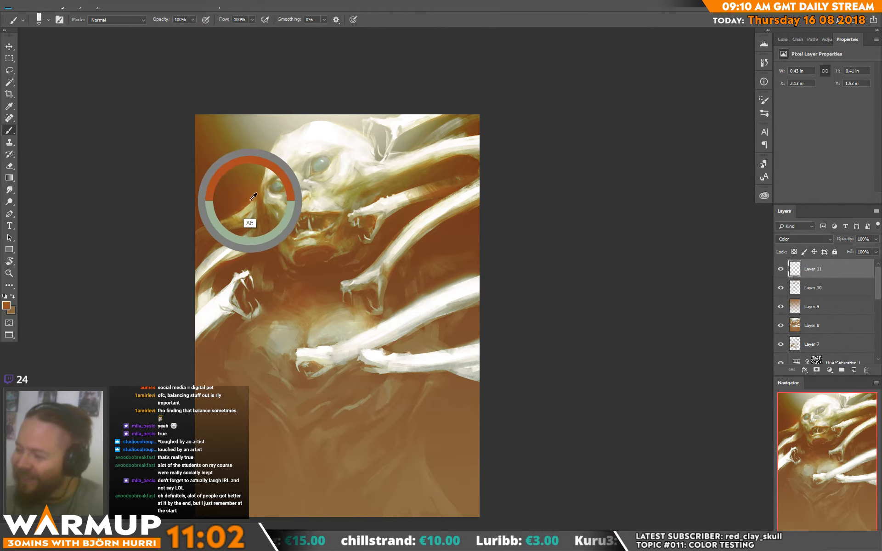
pyautogui.moveTo(323, 155); pyautogui.dragTo(316, 158)
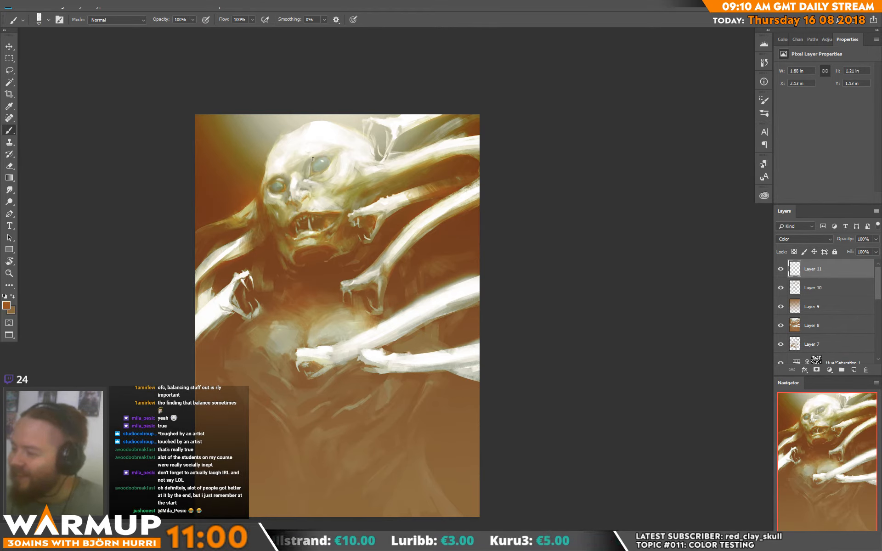
pyautogui.moveTo(330, 163); pyautogui.dragTo(331, 154)
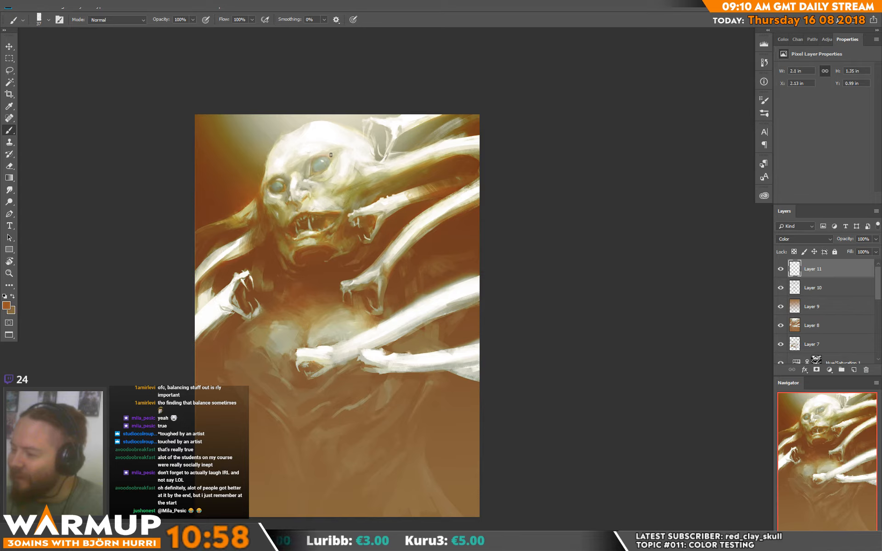
pyautogui.keyDown('alt'); pyautogui.click(328, 154); pyautogui.keyUp('alt')
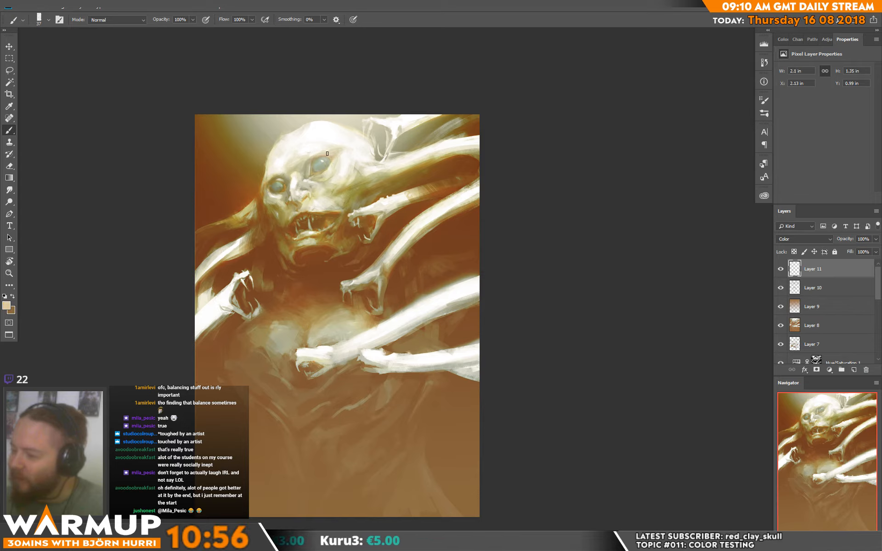
pyautogui.moveTo(336, 149)
pyautogui.mouseDown()
pyautogui.moveTo(304, 180)
pyautogui.moveTo(275, 182)
pyautogui.mouseUp()
pyautogui.keyDown('alt'); pyautogui.click(284, 175); pyautogui.keyUp('alt')
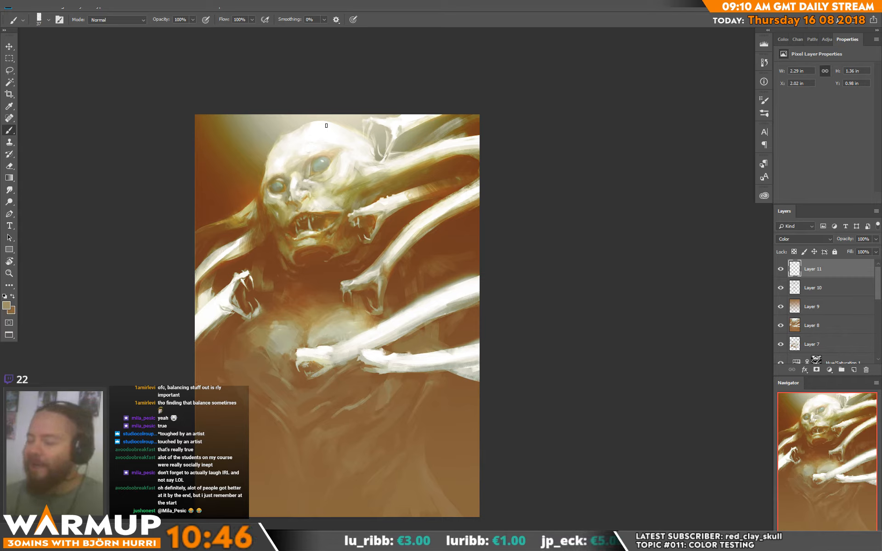
pyautogui.moveTo(330, 170)
pyautogui.mouseDown()
pyautogui.moveTo(415, 152)
pyautogui.moveTo(477, 153)
pyautogui.mouseUp()
# - Colour the open mouths of the two upper snake heads with sampled golden and orange tones
pyautogui.keyDown('alt'); pyautogui.click(409, 169); pyautogui.keyUp('alt')
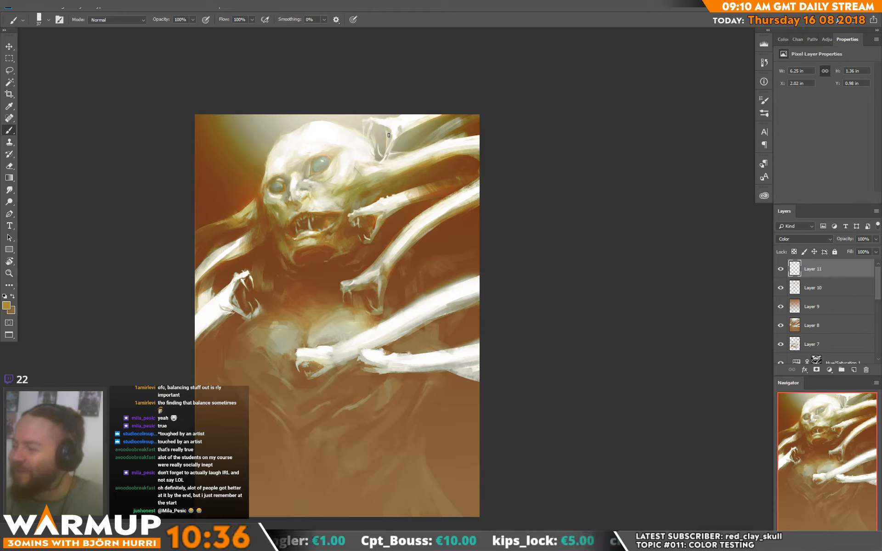
pyautogui.moveTo(389, 135); pyautogui.dragTo(375, 139)
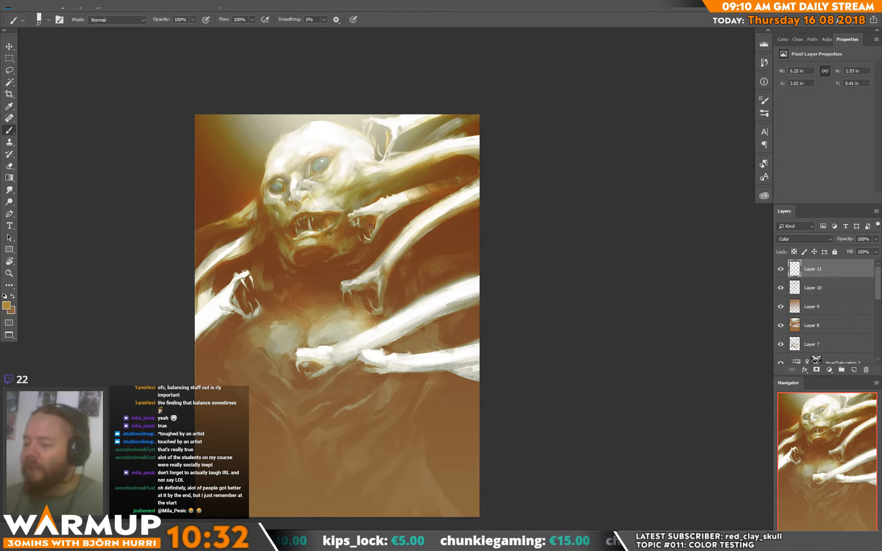
pyautogui.moveTo(371, 226); pyautogui.dragTo(372, 235)
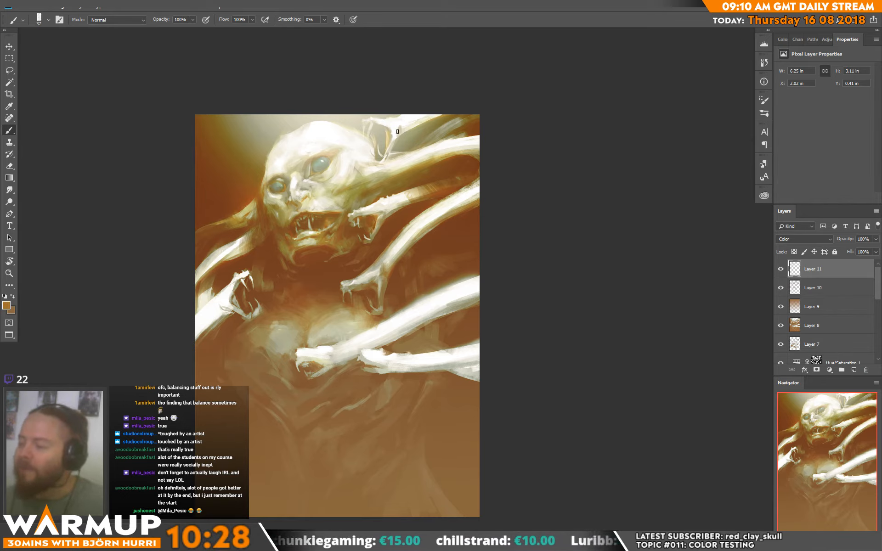
pyautogui.moveTo(386, 128); pyautogui.dragTo(381, 143)
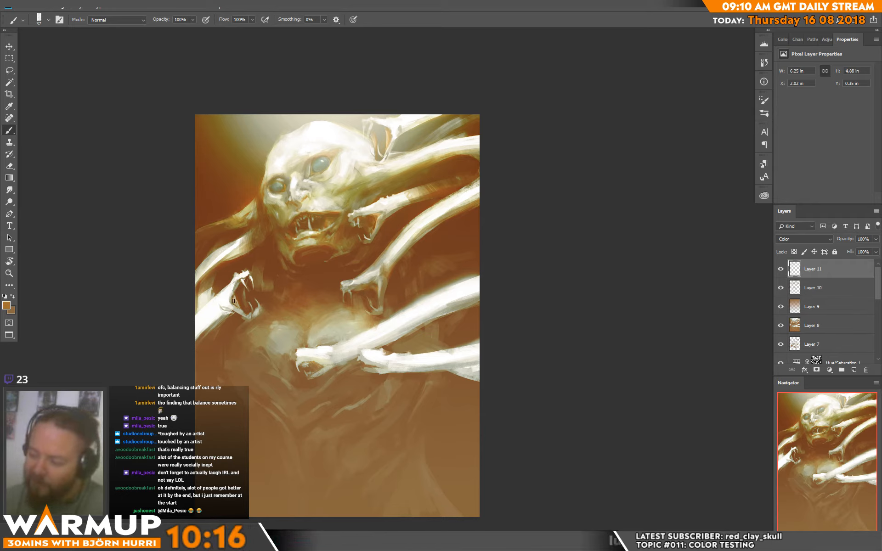
# - Tint the open mouths of the left snake head and the two lower snake heads orange-brown
pyautogui.moveTo(233, 289); pyautogui.dragTo(238, 305)
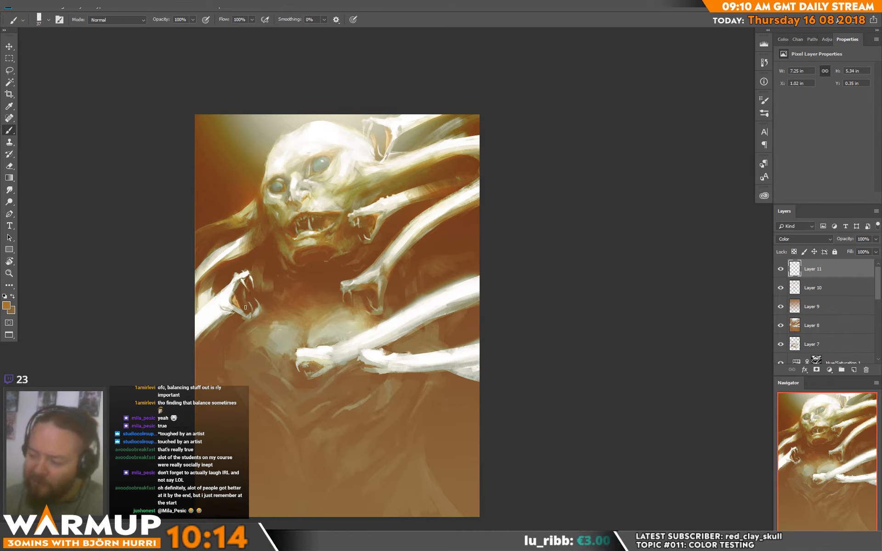
pyautogui.moveTo(390, 332); pyautogui.dragTo(374, 254)
pyautogui.moveTo(310, 288); pyautogui.dragTo(429, 258)
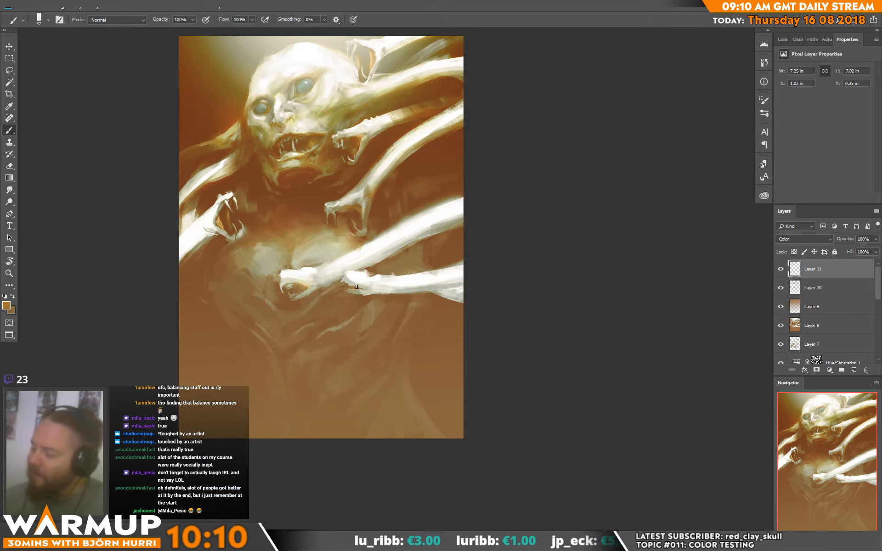
pyautogui.moveTo(356, 286); pyautogui.dragTo(588, 260)
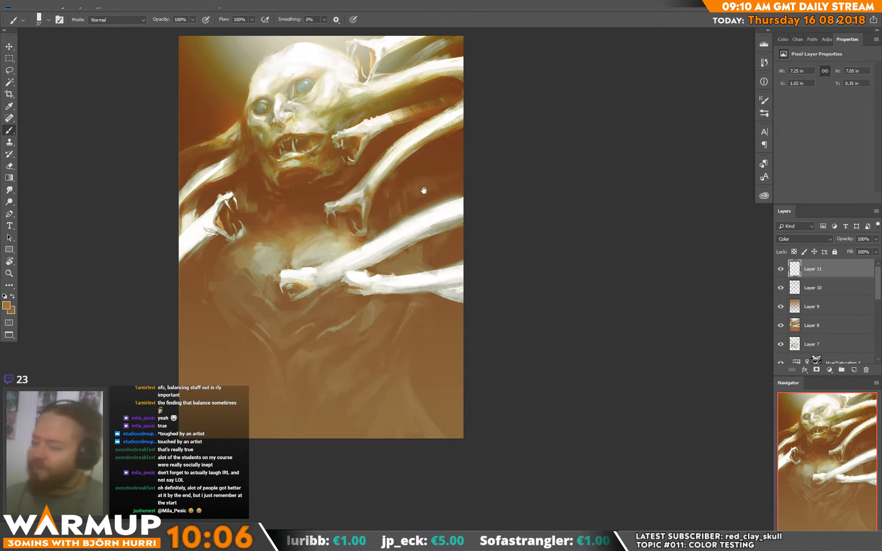
pyautogui.moveTo(417, 208); pyautogui.dragTo(408, 232)
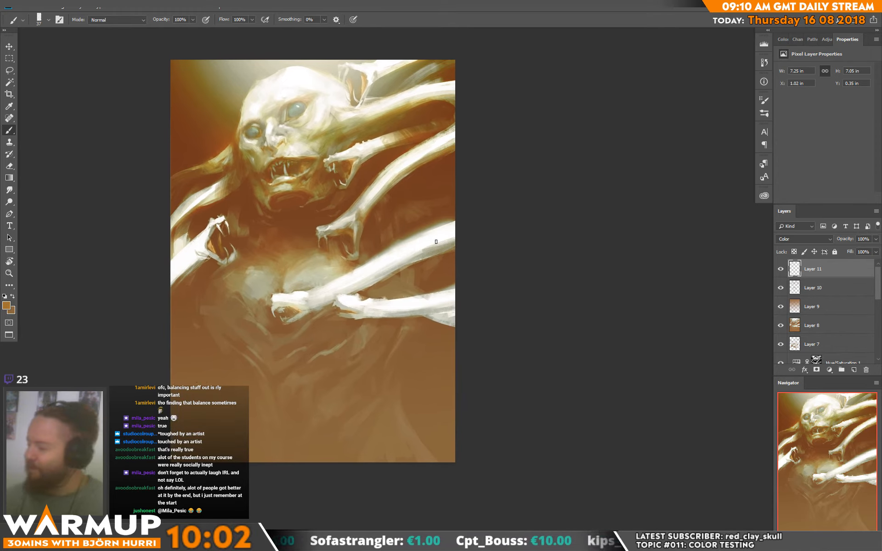
# - Add another new layer on top and set its blend mode to Color Dodge
pyautogui.click(854, 370)
pyautogui.click(790, 239)
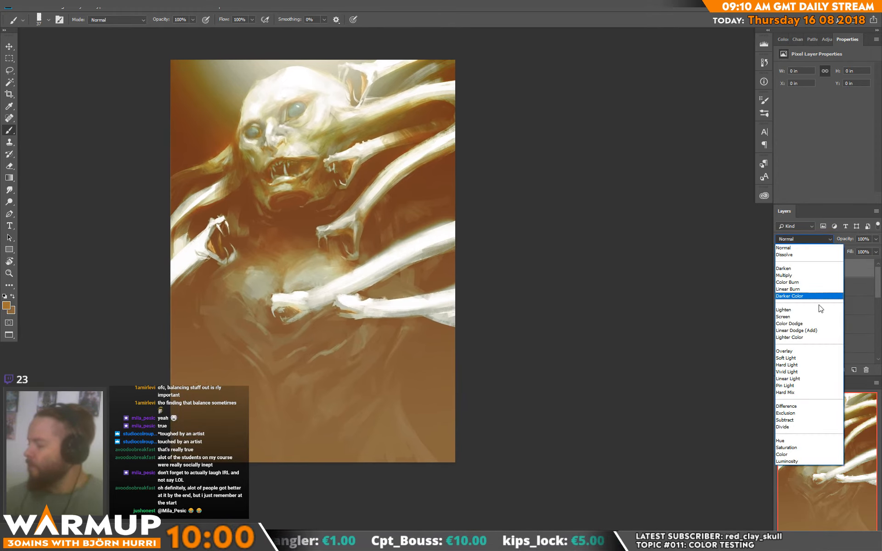
pyautogui.click(808, 323)
# - Sample the olive-yellow beside the head and paint glowing highlights down the left chest folds, softening them with the eraser
pyautogui.keyDown('alt'); pyautogui.click(351, 126); pyautogui.keyUp('alt')
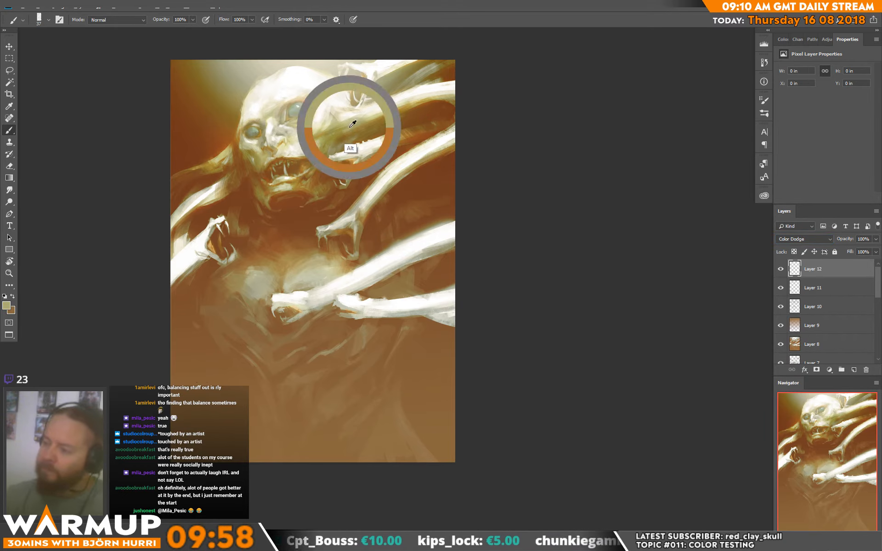
pyautogui.moveTo(238, 300)
pyautogui.mouseDown()
pyautogui.moveTo(263, 331)
pyautogui.moveTo(253, 345)
pyautogui.moveTo(260, 349)
pyautogui.moveTo(243, 332)
pyautogui.moveTo(260, 344)
pyautogui.moveTo(250, 351)
pyautogui.moveTo(262, 364)
pyautogui.mouseUp()
pyautogui.press('e')
pyautogui.press('b')
pyautogui.press('e')
pyautogui.press('b')
pyautogui.press('e')
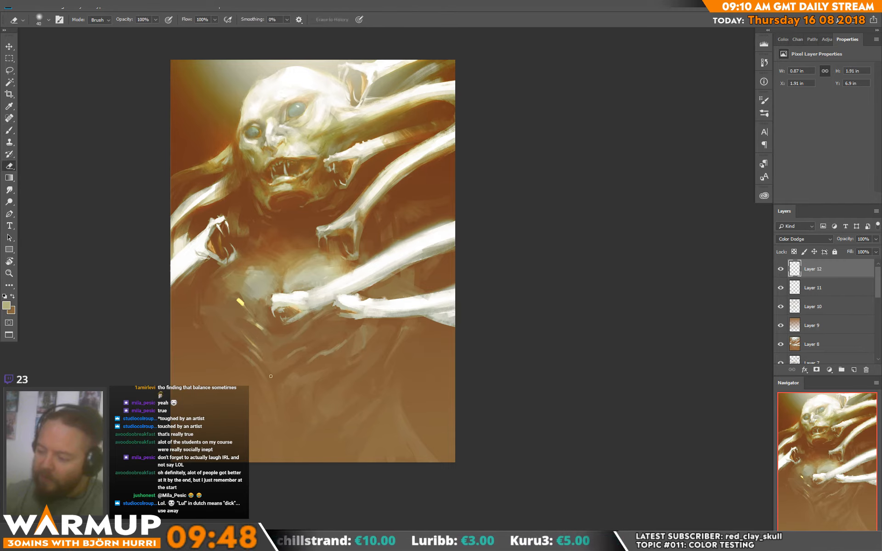
# - Paint a highlight on the chest fold below the lower snake heads and erase back the bright yellow stroke on the left
pyautogui.press('b')
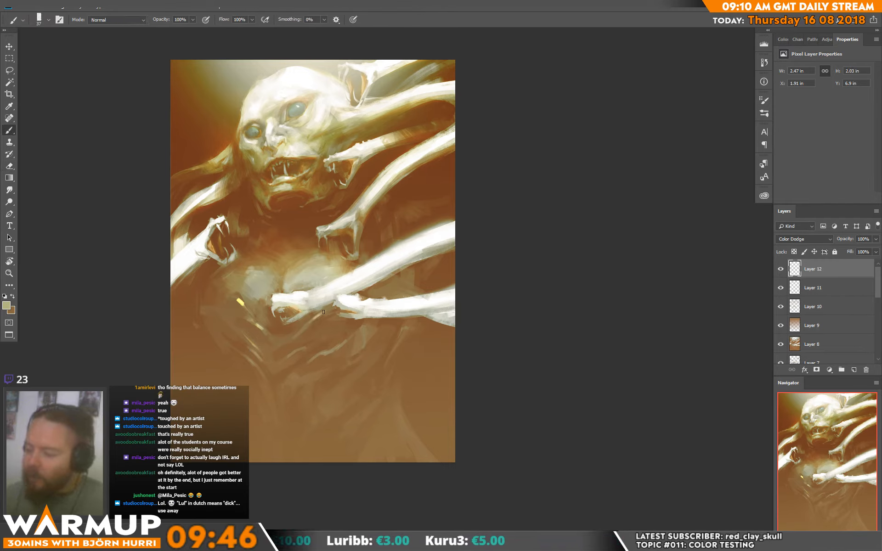
pyautogui.moveTo(324, 312); pyautogui.dragTo(306, 327)
pyautogui.press('e')
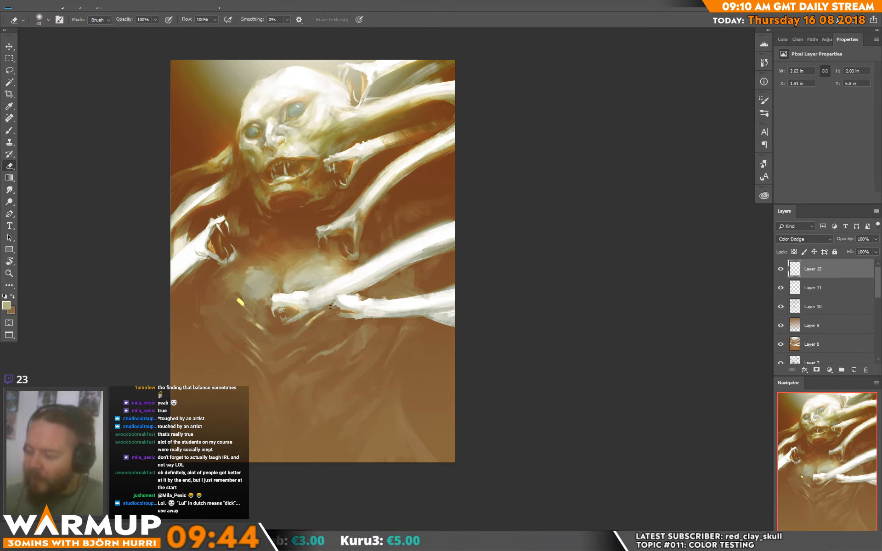
pyautogui.moveTo(242, 299)
pyautogui.mouseDown()
pyautogui.moveTo(237, 305)
pyautogui.moveTo(225, 290)
pyautogui.mouseUp()
pyautogui.press('b')
pyautogui.press('e')
# - Extend the glowing highlights along the chest folds towards the outer left and right sides, softening them with the eraser
pyautogui.press('b')
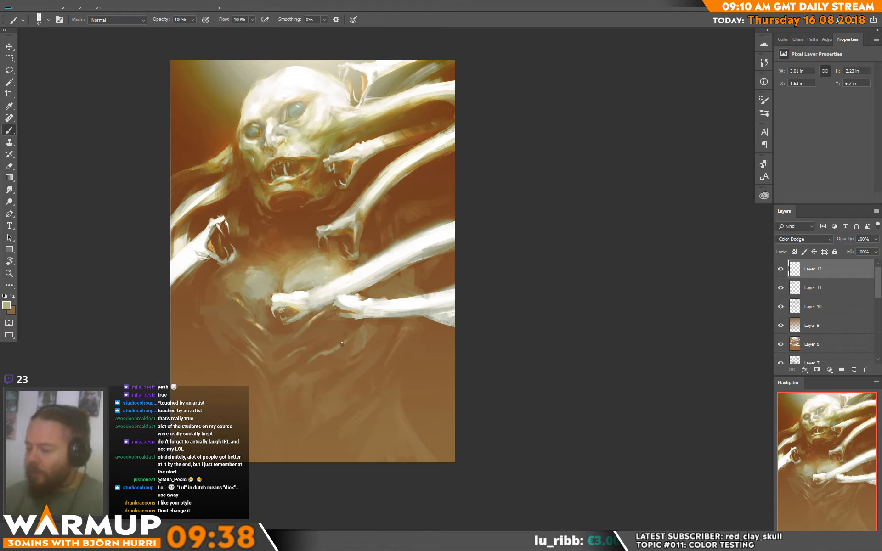
pyautogui.press('e')
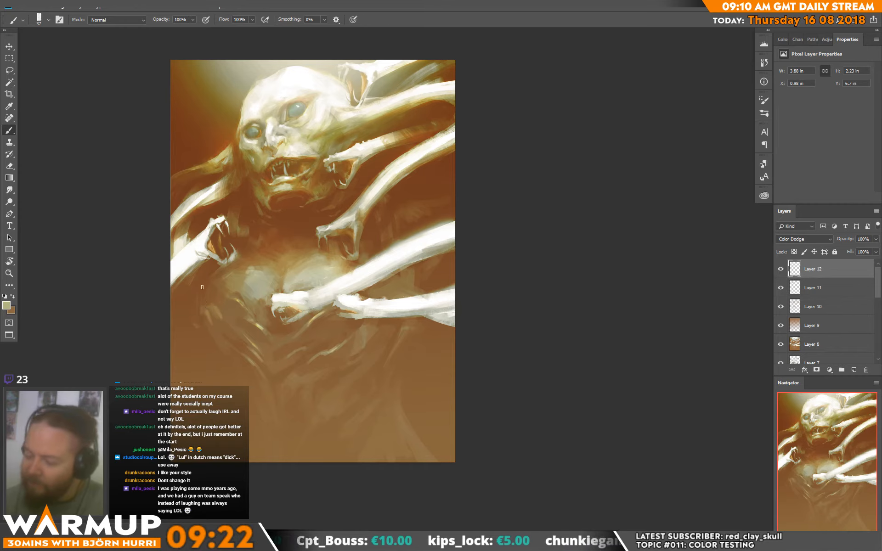
pyautogui.press('e')
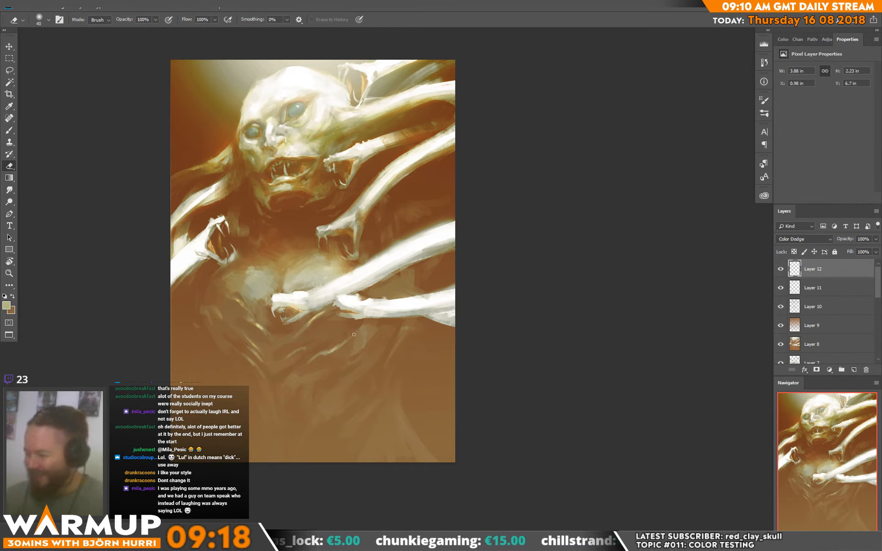
pyautogui.press('b')
pyautogui.press('e')
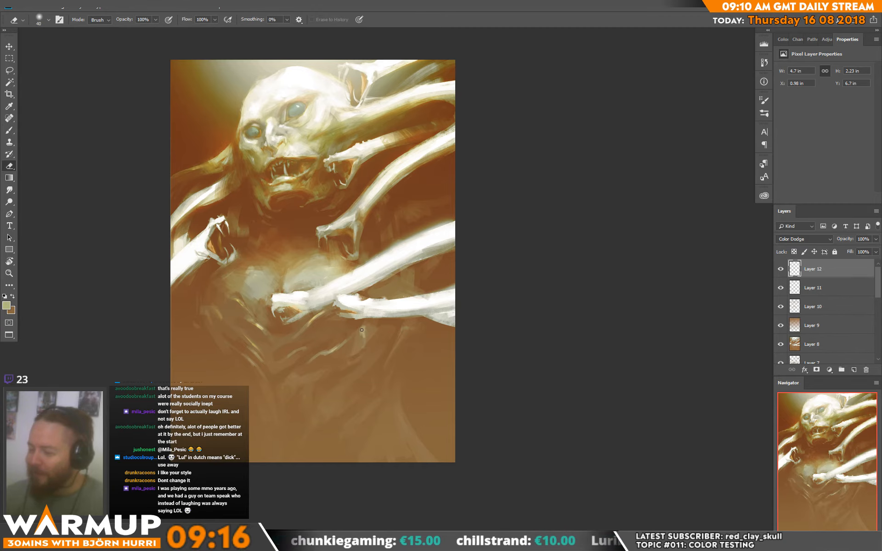
# - Add faint highlights to the lower torso folds, sampling a tan tone from the torso, and erase the excess glow
pyautogui.press('b')
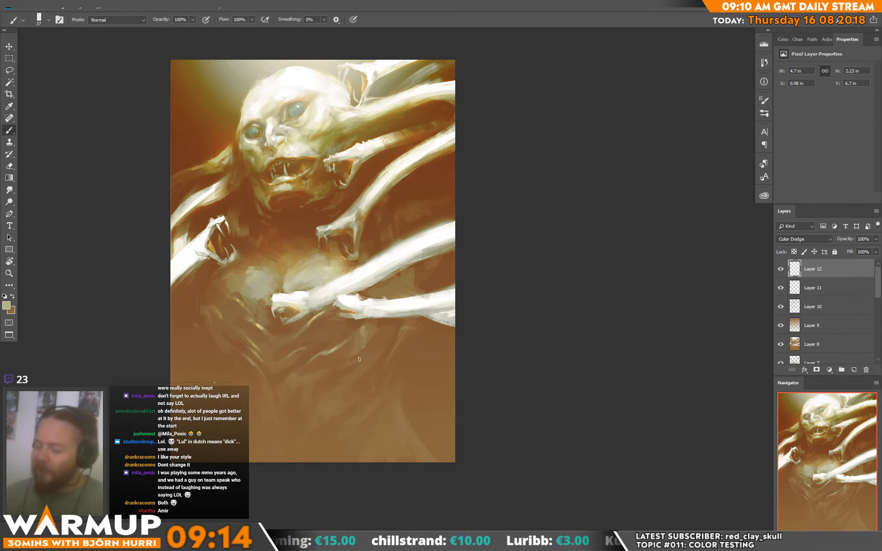
pyautogui.press('e')
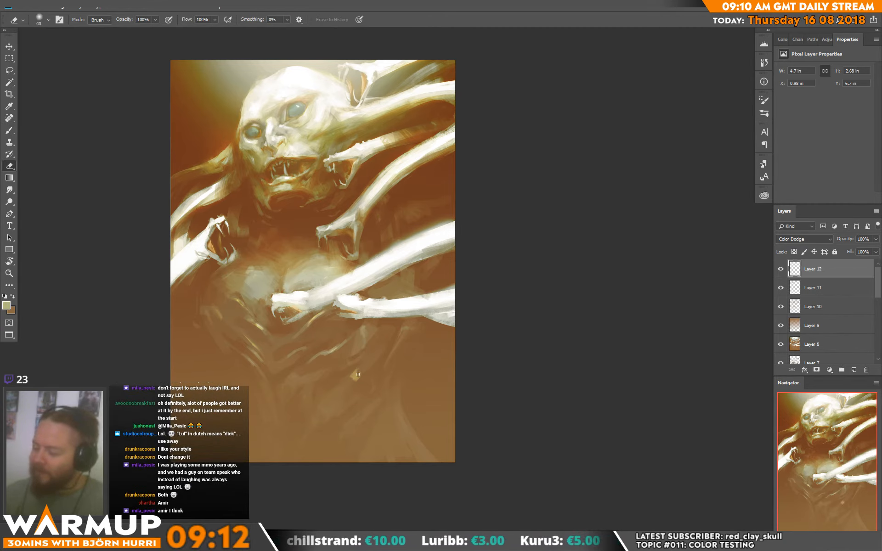
pyautogui.press('b')
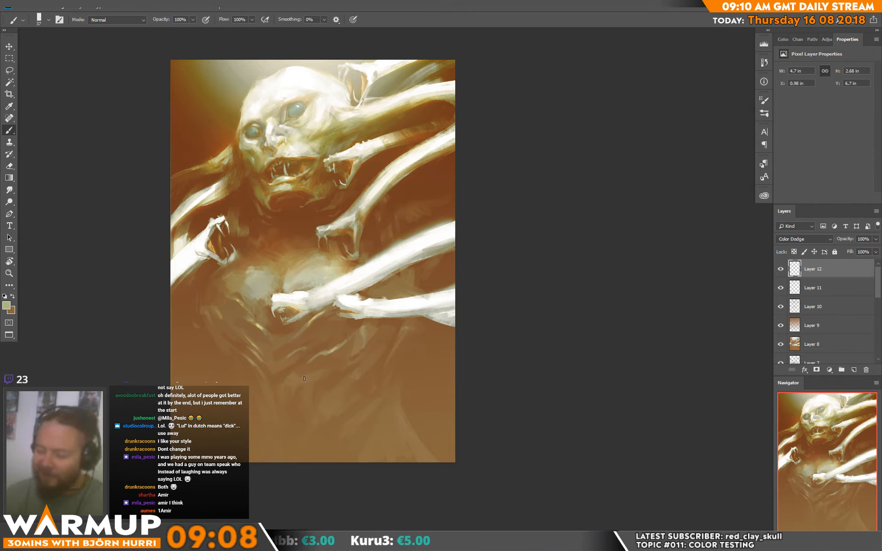
pyautogui.press('e')
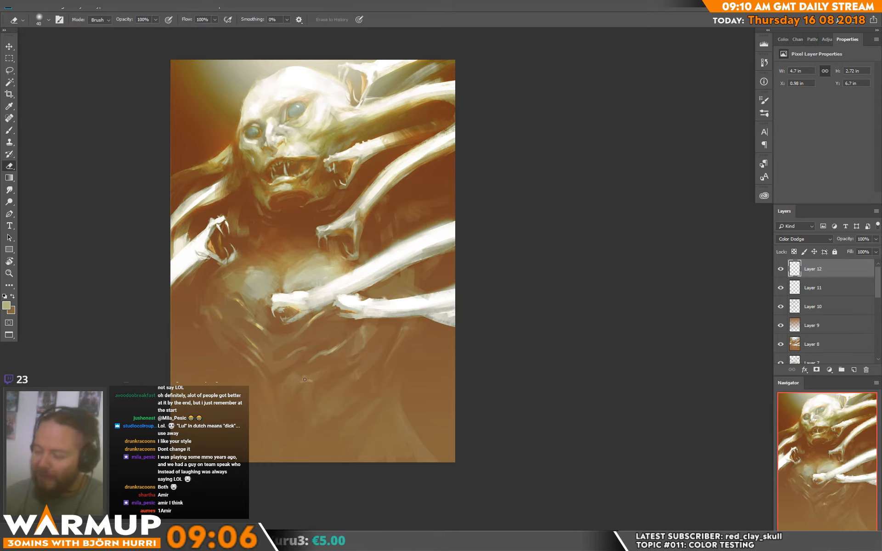
pyautogui.press('b')
pyautogui.keyDown('alt'); pyautogui.click(293, 376); pyautogui.keyUp('alt')
pyautogui.moveTo(294, 373); pyautogui.dragTo(301, 374)
pyautogui.press('e')
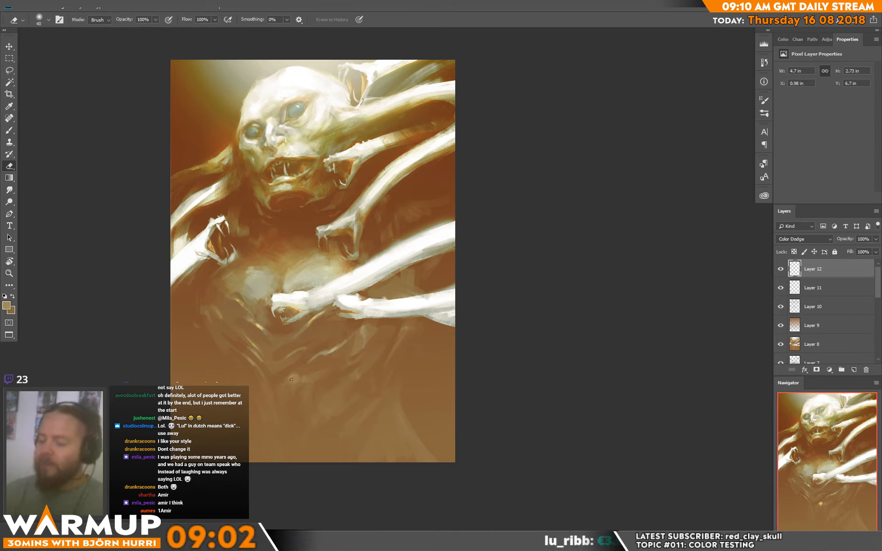
pyautogui.press('b')
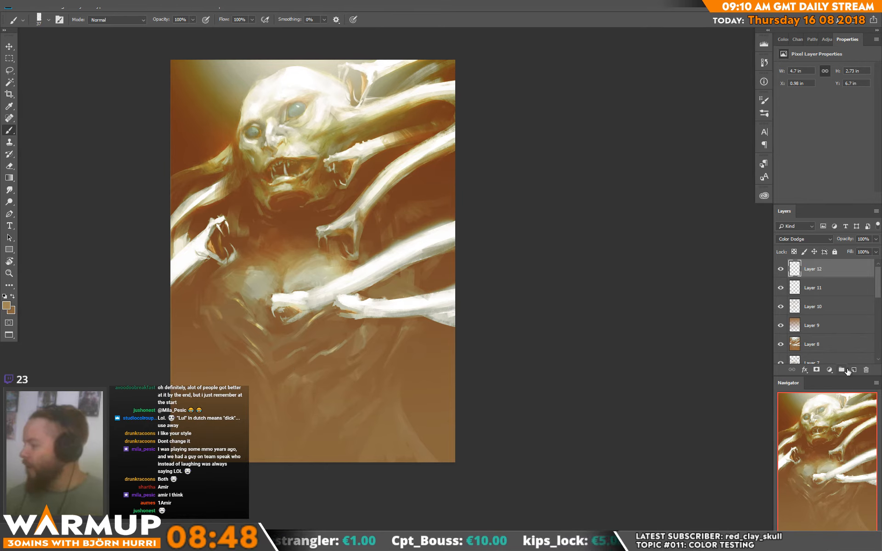
# - Add a new layer on top and set its blend mode to Lighter Color
pyautogui.click(853, 370)
pyautogui.click(804, 239)
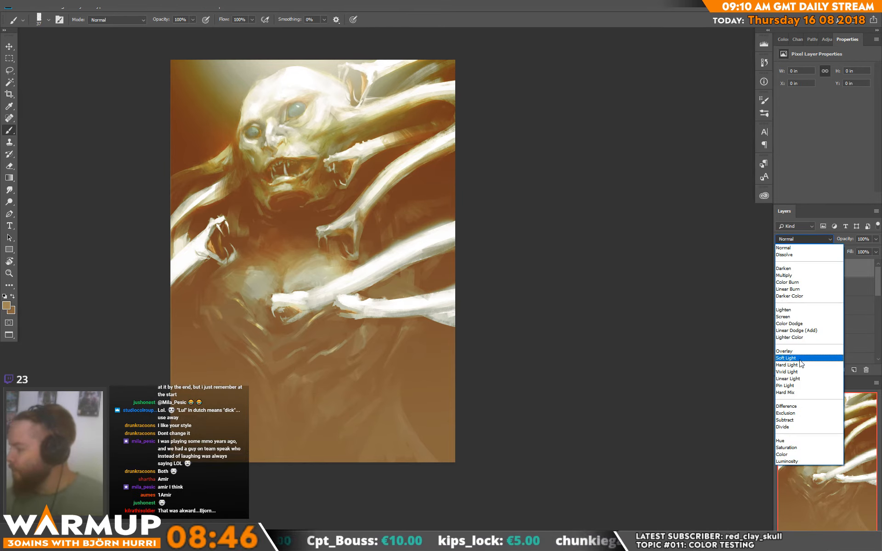
pyautogui.click(794, 338)
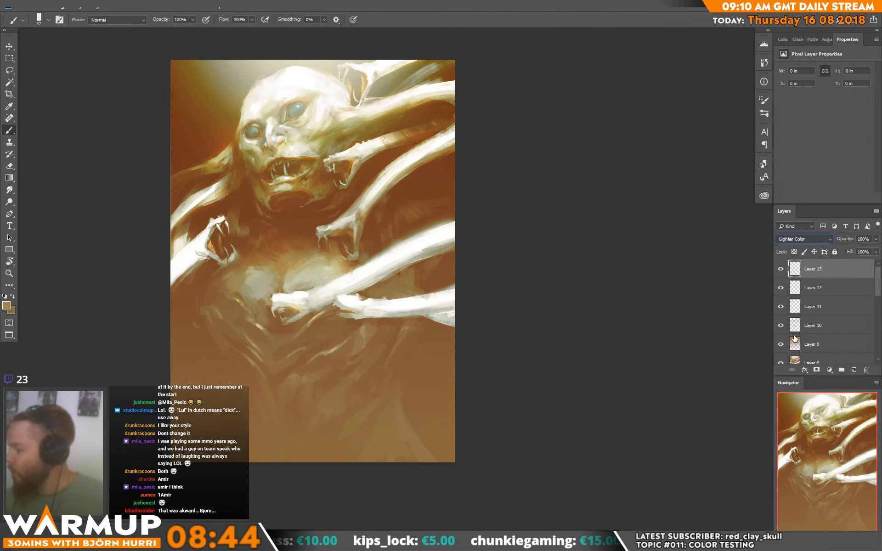
# - Enlarge the brush to 97 px and paint sampled warm tones along the head's left edge, the neck side and the upper right tentacles
pyautogui.rightClick(266, 179)
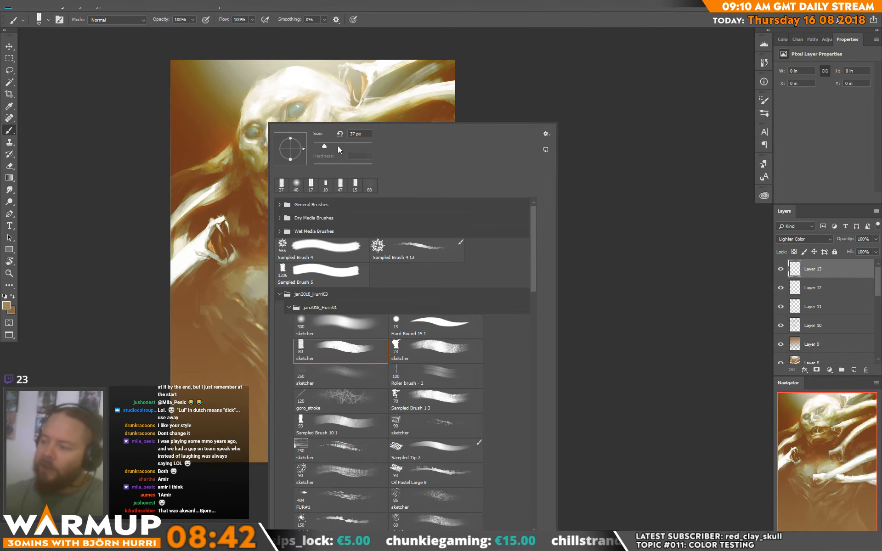
pyautogui.click(337, 145)
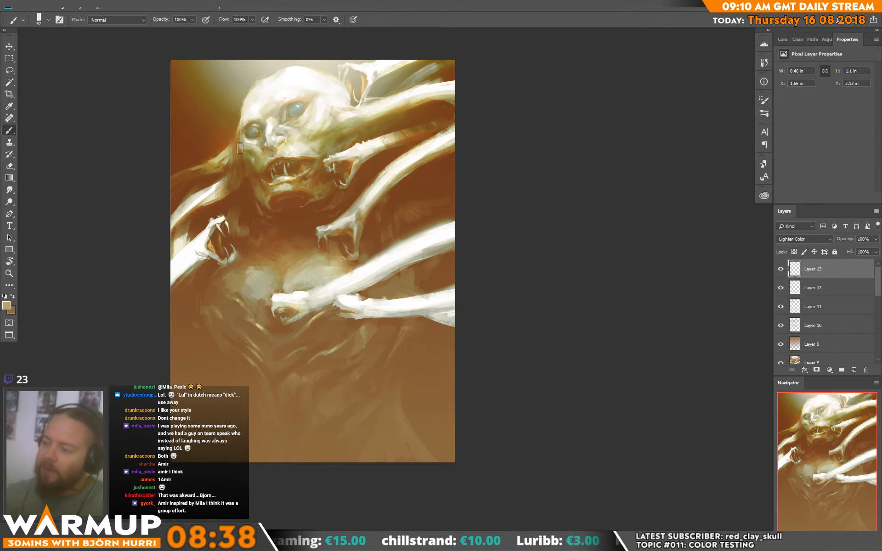
pyautogui.click(238, 148)
pyautogui.keyDown('alt'); pyautogui.click(231, 131); pyautogui.keyUp('alt')
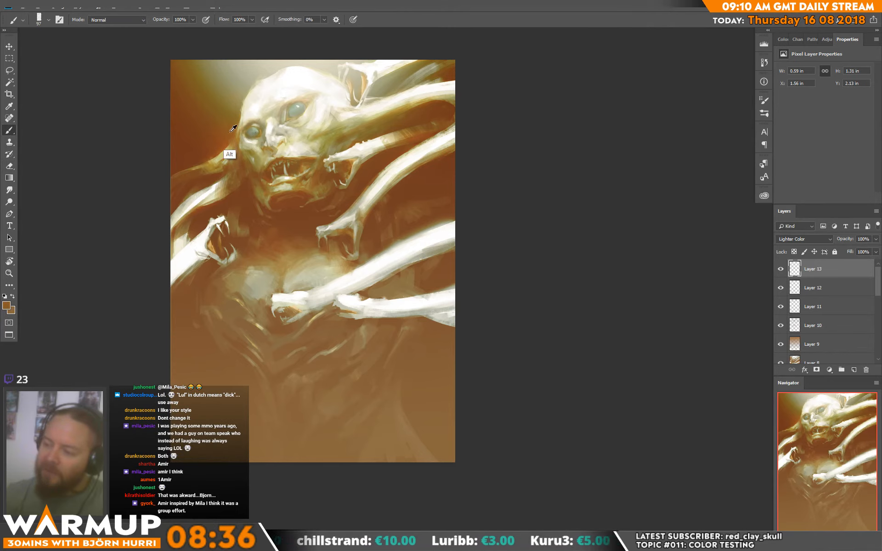
pyautogui.moveTo(243, 187); pyautogui.dragTo(231, 193)
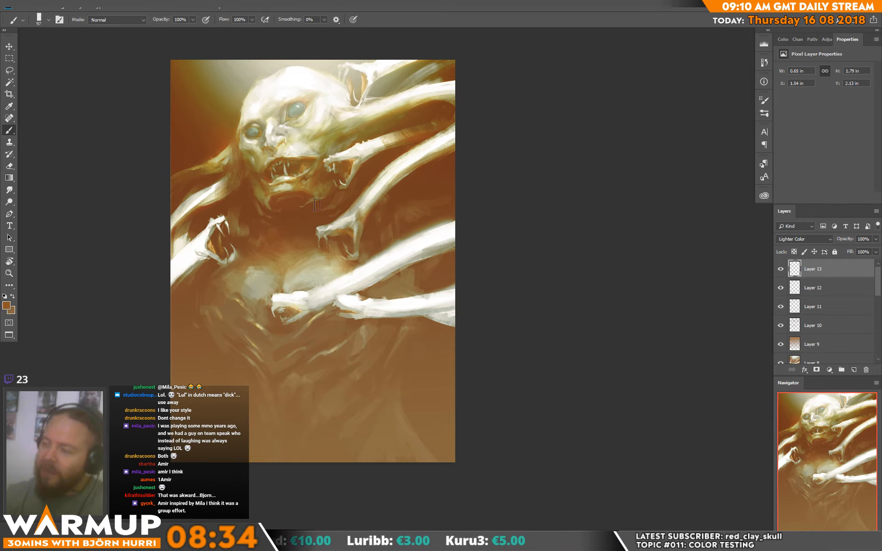
pyautogui.moveTo(371, 120)
pyautogui.mouseDown()
pyautogui.moveTo(332, 148)
pyautogui.moveTo(372, 118)
pyautogui.moveTo(340, 134)
pyautogui.moveTo(388, 120)
pyautogui.moveTo(356, 123)
pyautogui.moveTo(376, 119)
pyautogui.moveTo(394, 135)
pyautogui.moveTo(344, 128)
pyautogui.moveTo(467, 98)
pyautogui.mouseUp()
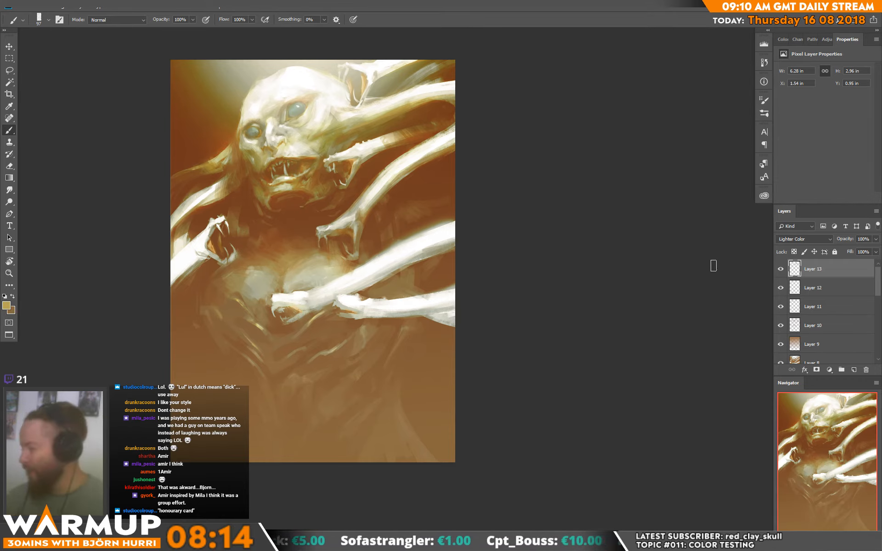
# - Add another new layer in Normal mode and repaint the left tendrils with sampled ochre tones, using a smaller brush
pyautogui.click(853, 370)
pyautogui.keyDown('alt'); pyautogui.click(210, 188); pyautogui.keyUp('alt')
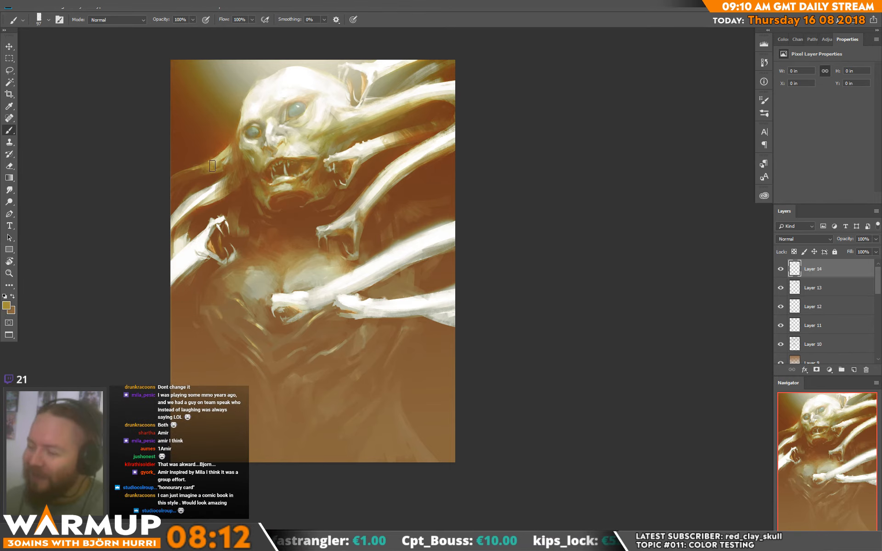
pyautogui.moveTo(212, 165)
pyautogui.mouseDown()
pyautogui.moveTo(224, 161)
pyautogui.moveTo(173, 178)
pyautogui.mouseUp()
pyautogui.rightClick(236, 157)
pyautogui.click(297, 145)
pyautogui.keyDown('alt'); pyautogui.click(213, 183); pyautogui.keyUp('alt')
pyautogui.keyDown('alt'); pyautogui.click(215, 181); pyautogui.keyUp('alt')
pyautogui.keyDown('alt'); pyautogui.click(207, 186); pyautogui.keyUp('alt')
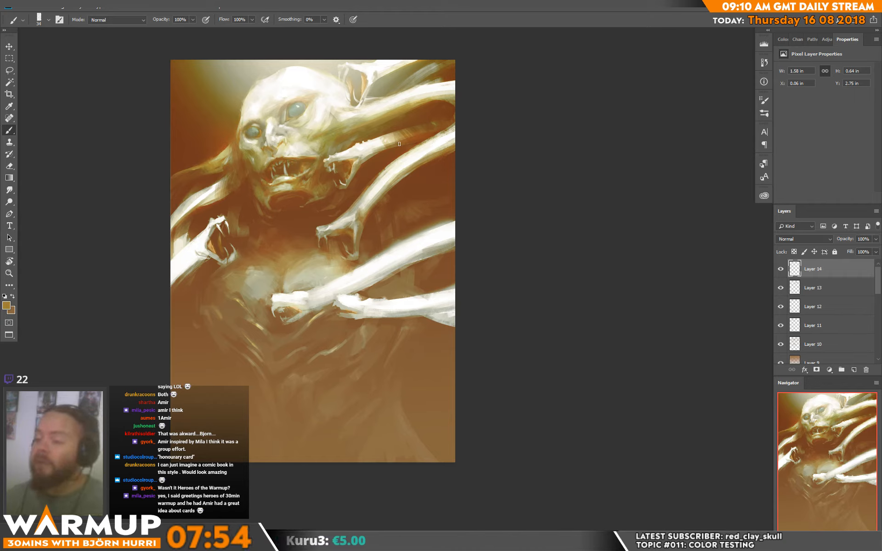
# - Sample the orange-brown of the left tendril and paint the edge where it joins the side of the head
pyautogui.keyDown('alt'); pyautogui.click(225, 172); pyautogui.keyUp('alt')
pyautogui.moveTo(230, 142); pyautogui.dragTo(223, 153)
pyautogui.keyDown('alt'); pyautogui.click(225, 171); pyautogui.keyUp('alt')
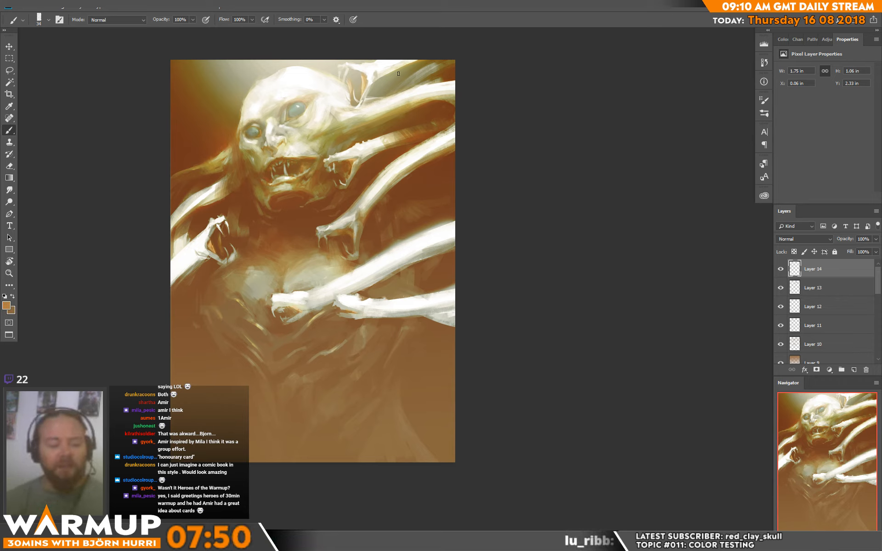
# - Refine the chin, lower lip and jawline with small strokes of sampled pale and brown skin tones
pyautogui.keyDown('alt'); pyautogui.click(291, 188); pyautogui.keyUp('alt')
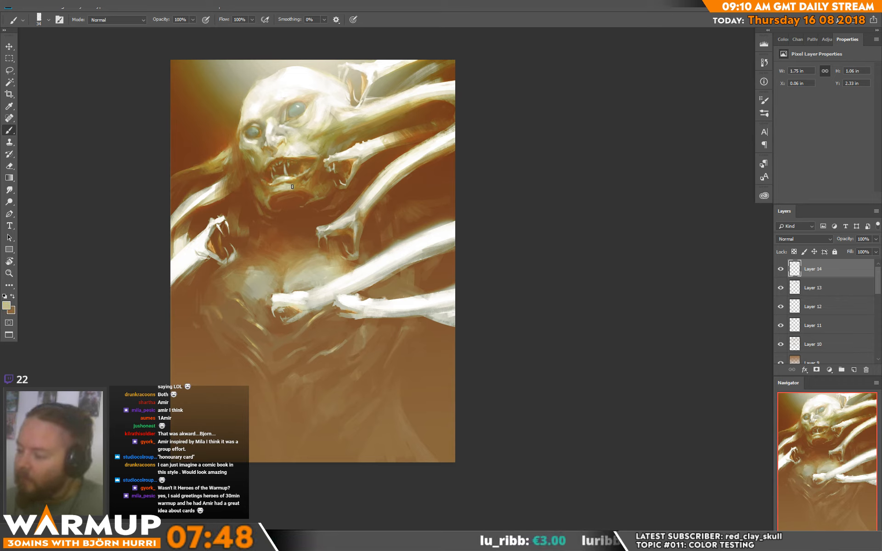
pyautogui.moveTo(292, 188)
pyautogui.mouseDown()
pyautogui.moveTo(305, 180)
pyautogui.moveTo(265, 191)
pyautogui.mouseUp()
pyautogui.keyDown('alt'); pyautogui.click(297, 184); pyautogui.keyUp('alt')
pyautogui.keyDown('alt'); pyautogui.click(269, 191); pyautogui.keyUp('alt')
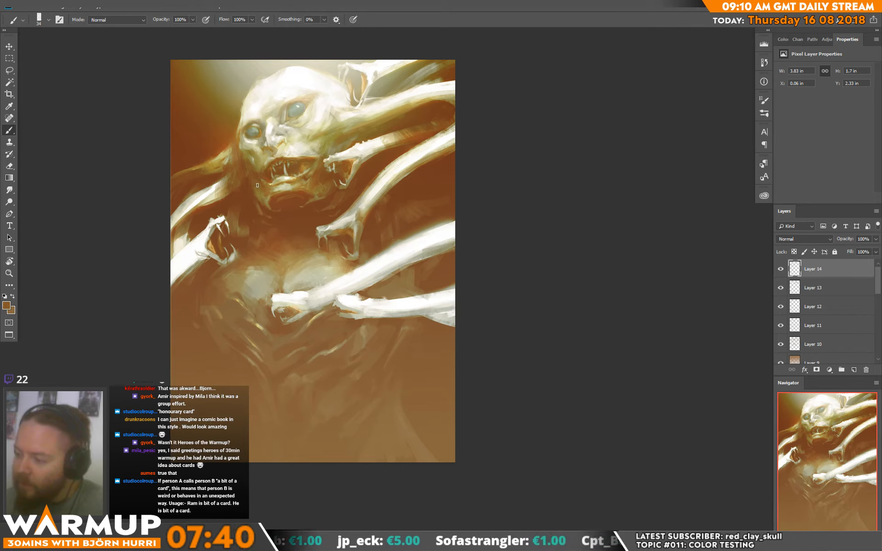
pyautogui.keyDown('alt'); pyautogui.click(307, 179); pyautogui.keyUp('alt')
pyautogui.keyDown('alt'); pyautogui.click(306, 181); pyautogui.keyUp('alt')
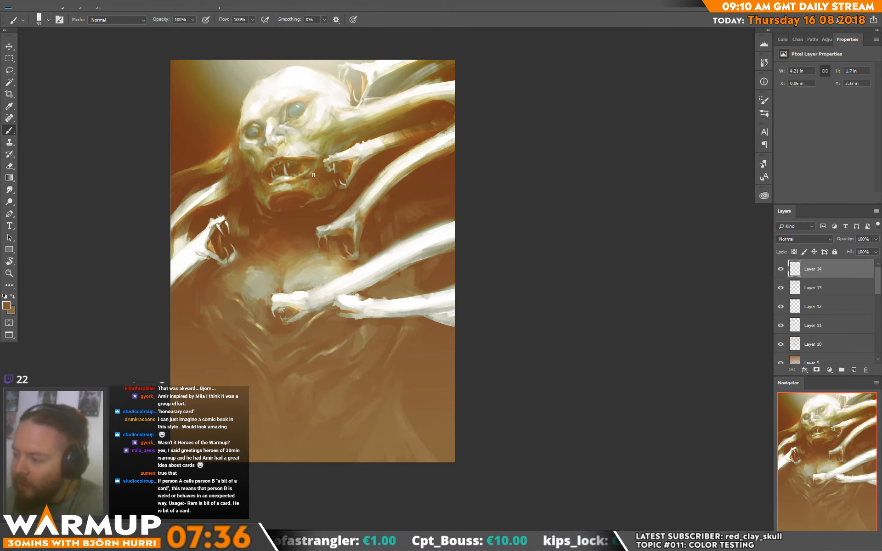
pyautogui.keyDown('alt'); pyautogui.click(318, 168); pyautogui.keyUp('alt')
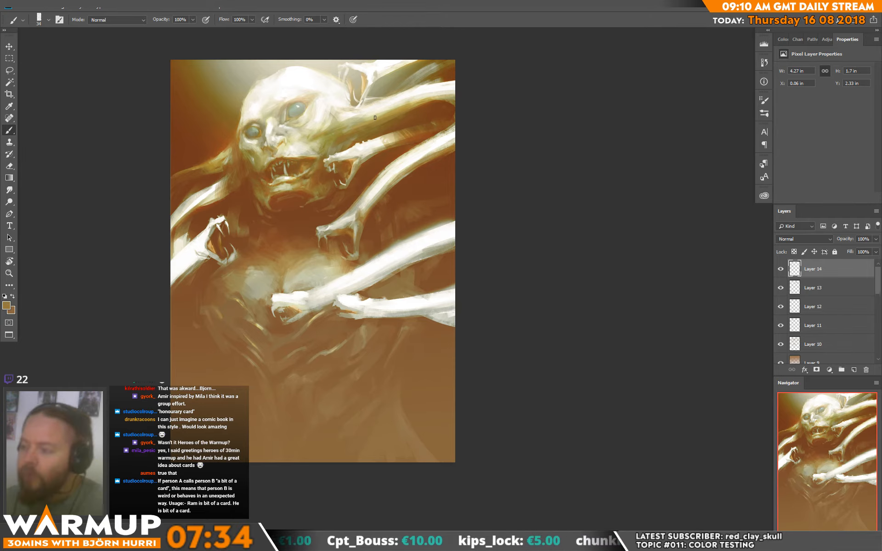
# - Sample pale skin tones from the face and paint small strokes on the brow and nose bridge between the eyes
pyautogui.moveTo(499, 210); pyautogui.dragTo(504, 295)
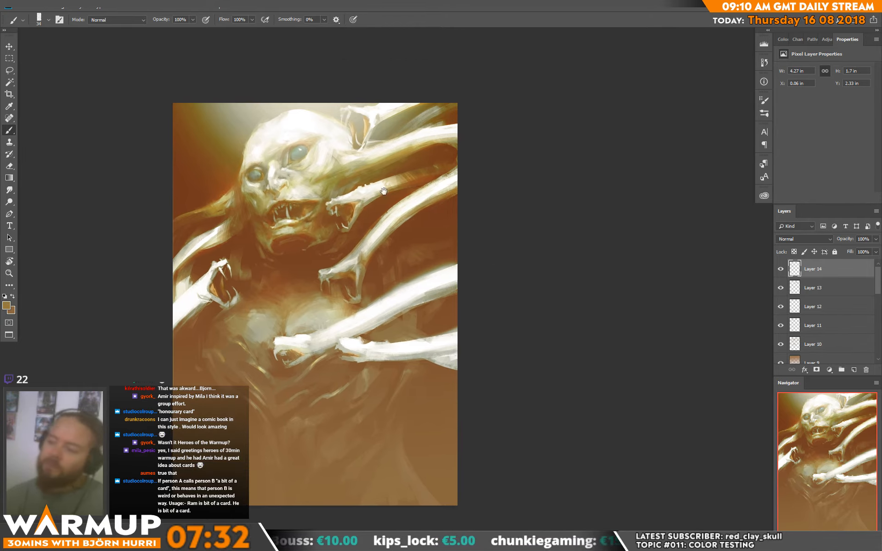
pyautogui.keyDown('alt'); pyautogui.click(273, 156); pyautogui.keyUp('alt')
pyautogui.moveTo(272, 160); pyautogui.dragTo(275, 163)
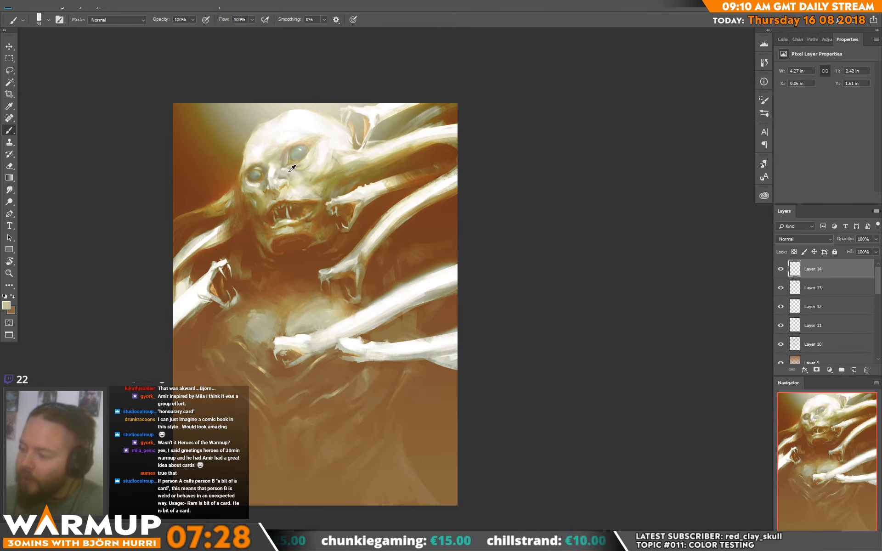
pyautogui.keyDown('alt'); pyautogui.click(291, 169); pyautogui.keyUp('alt')
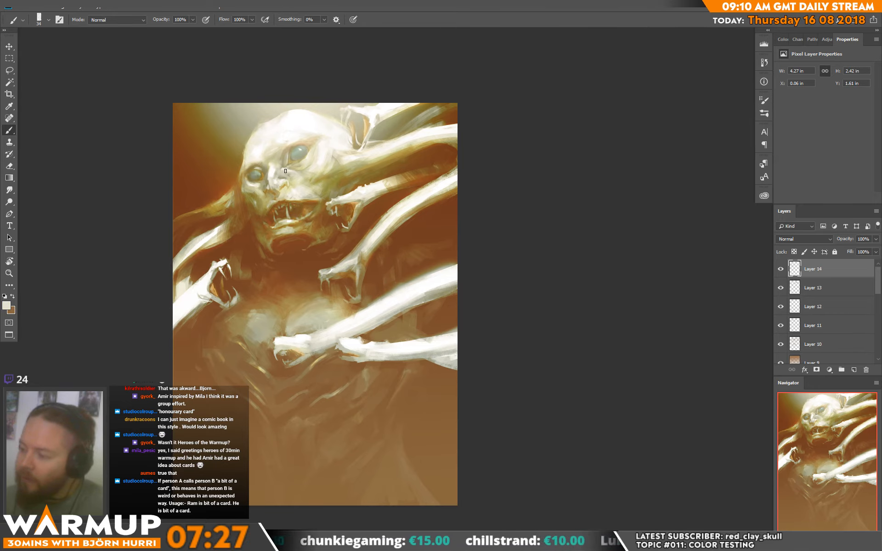
pyautogui.keyDown('alt'); pyautogui.click(313, 167); pyautogui.keyUp('alt')
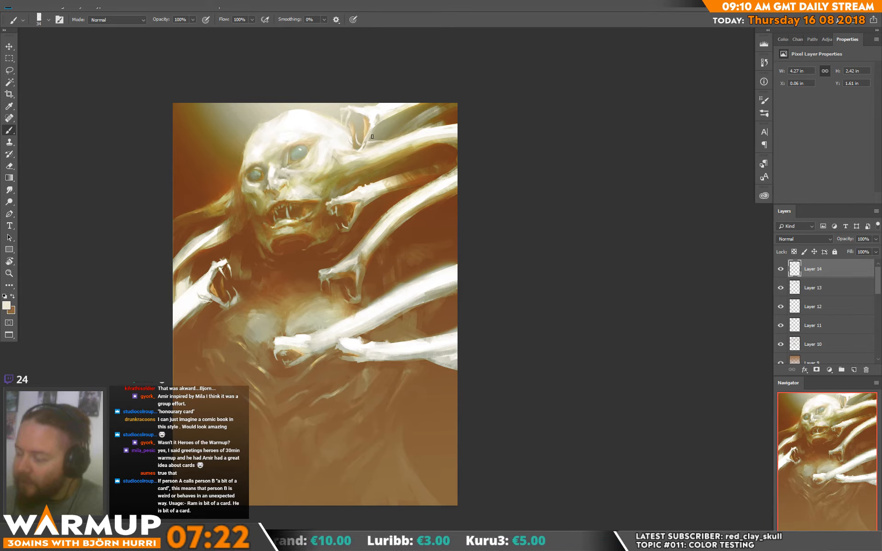
# - Blend the temple into the base of the upper right tentacle with sampled cream tones
pyautogui.keyDown('alt'); pyautogui.click(333, 155); pyautogui.keyUp('alt')
pyautogui.moveTo(334, 155)
pyautogui.mouseDown()
pyautogui.moveTo(347, 141)
pyautogui.moveTo(344, 150)
pyautogui.mouseUp()
pyautogui.keyDown('alt'); pyautogui.click(332, 152); pyautogui.keyUp('alt')
pyautogui.keyDown('alt'); pyautogui.click(342, 148); pyautogui.keyUp('alt')
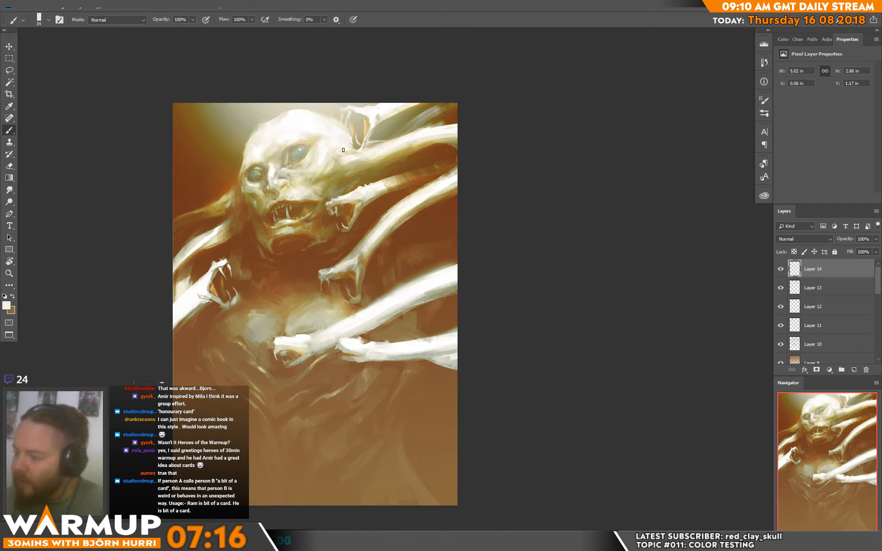
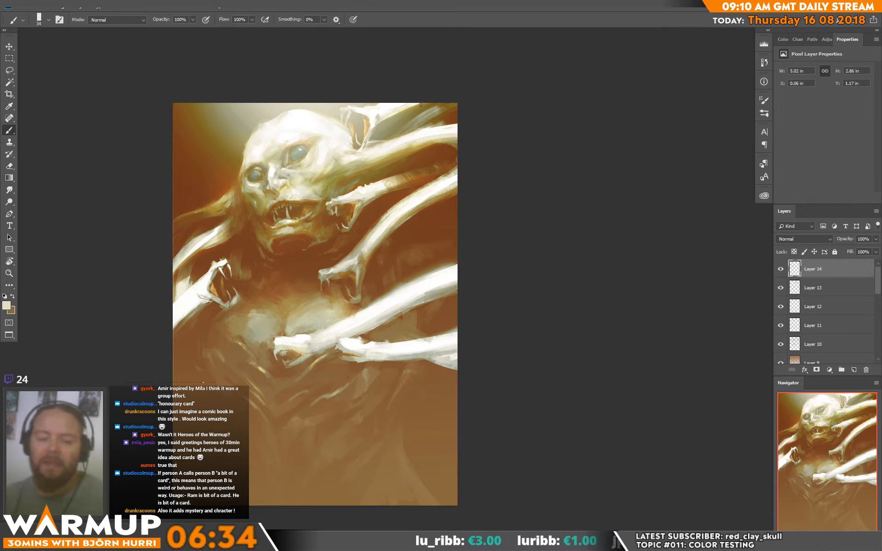
# - Brighten the right-hand tentacles and the snake head beside the mouth with strokes of sampled white and cream
pyautogui.moveTo(449, 243); pyautogui.dragTo(459, 209)
pyautogui.keyDown('alt'); pyautogui.click(406, 175); pyautogui.keyUp('alt')
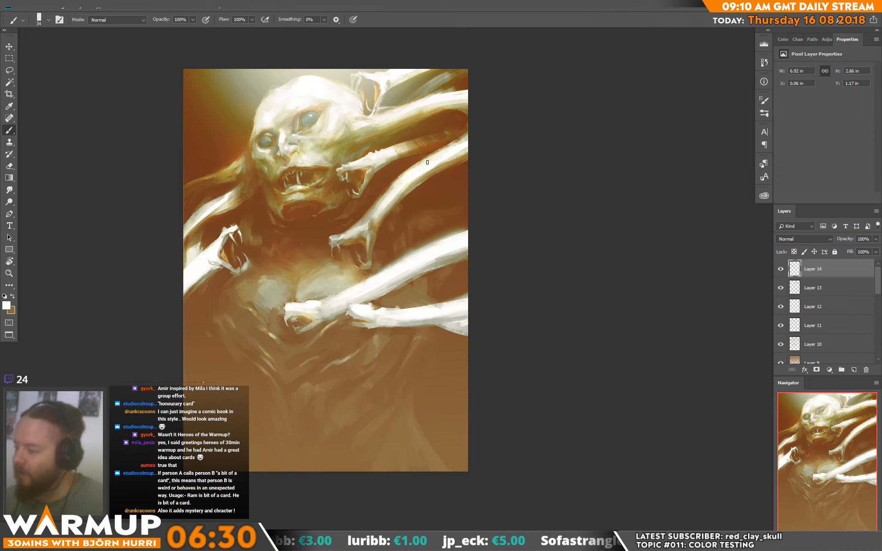
pyautogui.moveTo(441, 162)
pyautogui.mouseDown()
pyautogui.moveTo(474, 145)
pyautogui.moveTo(444, 154)
pyautogui.mouseUp()
pyautogui.keyDown('alt'); pyautogui.click(464, 155); pyautogui.keyUp('alt')
pyautogui.keyDown('alt'); pyautogui.click(443, 155); pyautogui.keyUp('alt')
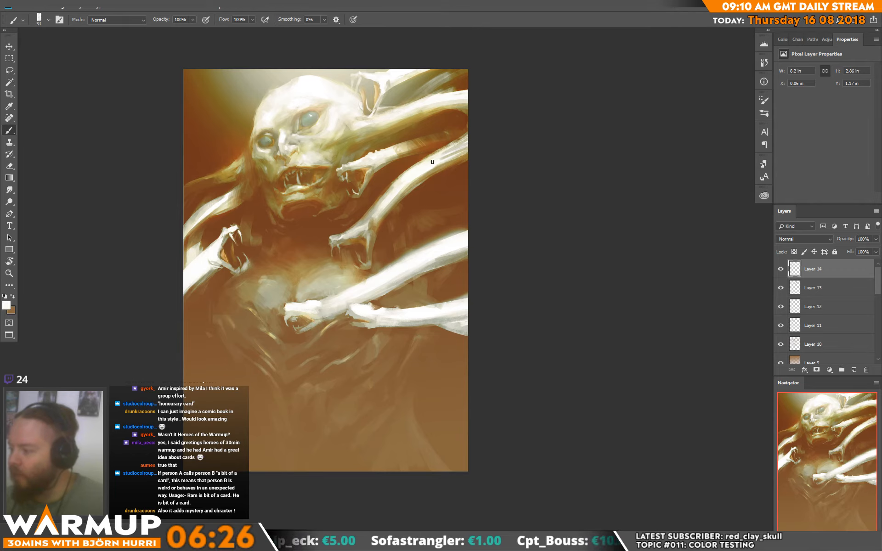
pyautogui.keyDown('alt'); pyautogui.click(452, 149); pyautogui.keyUp('alt')
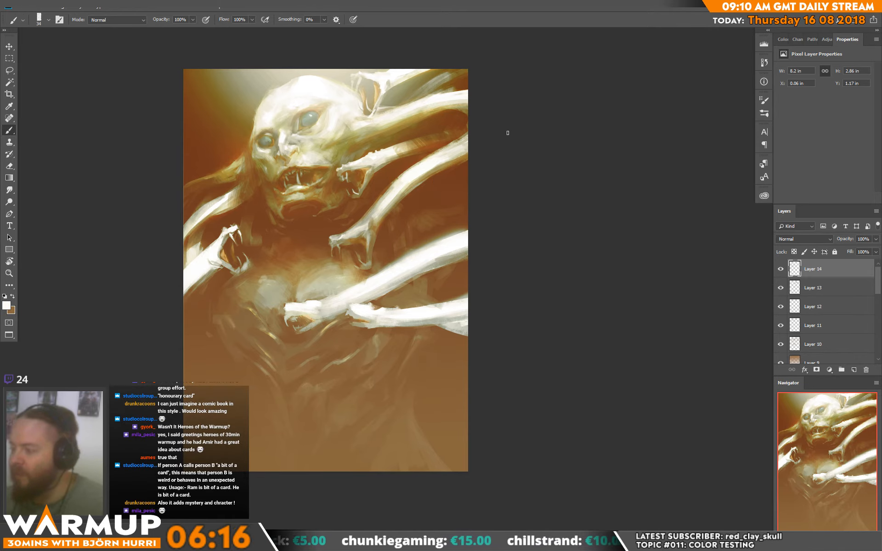
pyautogui.keyDown('alt'); pyautogui.click(450, 150); pyautogui.keyUp('alt')
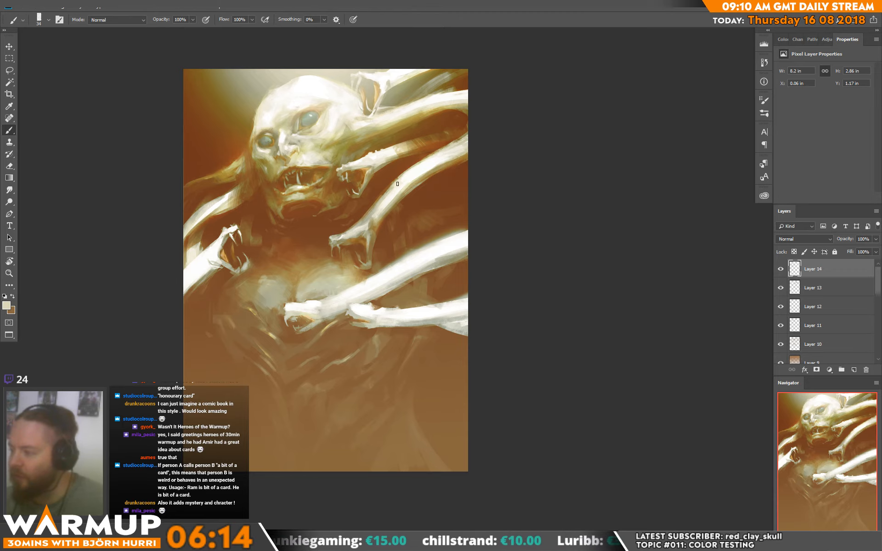
pyautogui.keyDown('alt'); pyautogui.click(365, 158); pyautogui.keyUp('alt')
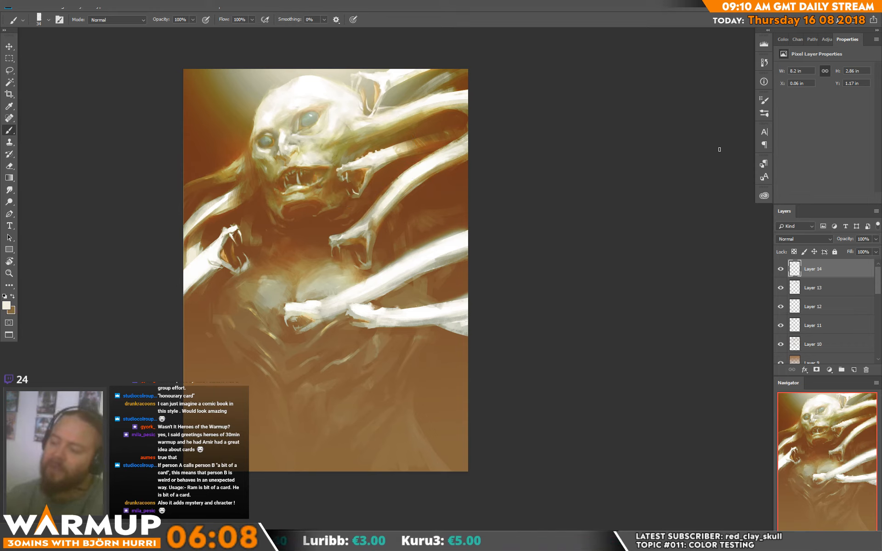
# - Paint small strokes of sampled pale grey and cream on the creature's chest
pyautogui.moveTo(323, 275); pyautogui.dragTo(326, 289)
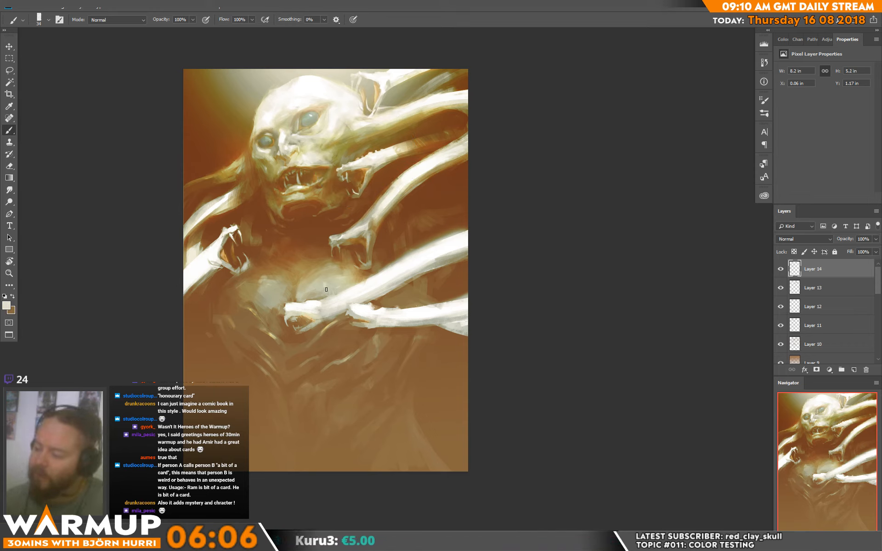
pyautogui.moveTo(262, 294); pyautogui.dragTo(263, 291)
pyautogui.keyDown('alt'); pyautogui.click(264, 295); pyautogui.keyUp('alt')
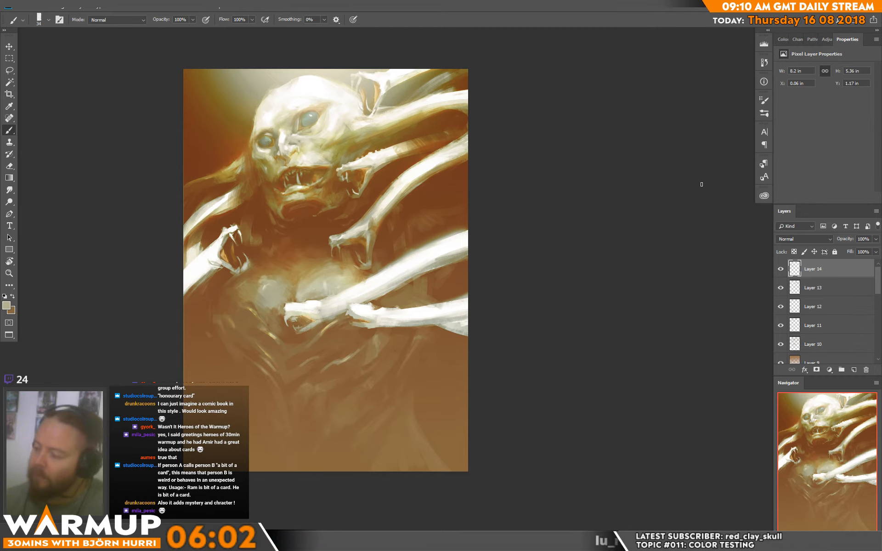
# - Sample cream and white tones from the face and refine the nose bridge and the area beside the smaller eye
pyautogui.moveTo(402, 196); pyautogui.dragTo(393, 233)
pyautogui.keyDown('alt'); pyautogui.click(272, 172); pyautogui.keyUp('alt')
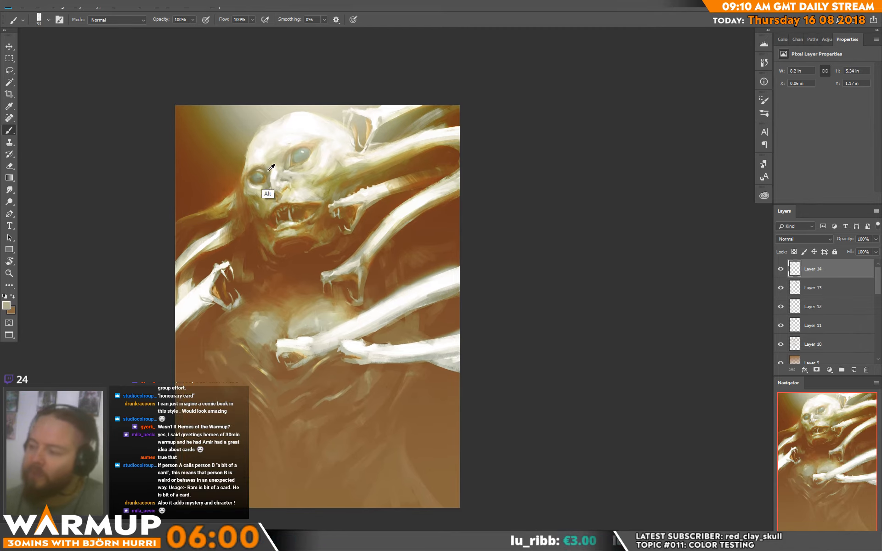
pyautogui.keyDown('alt'); pyautogui.click(271, 171); pyautogui.keyUp('alt')
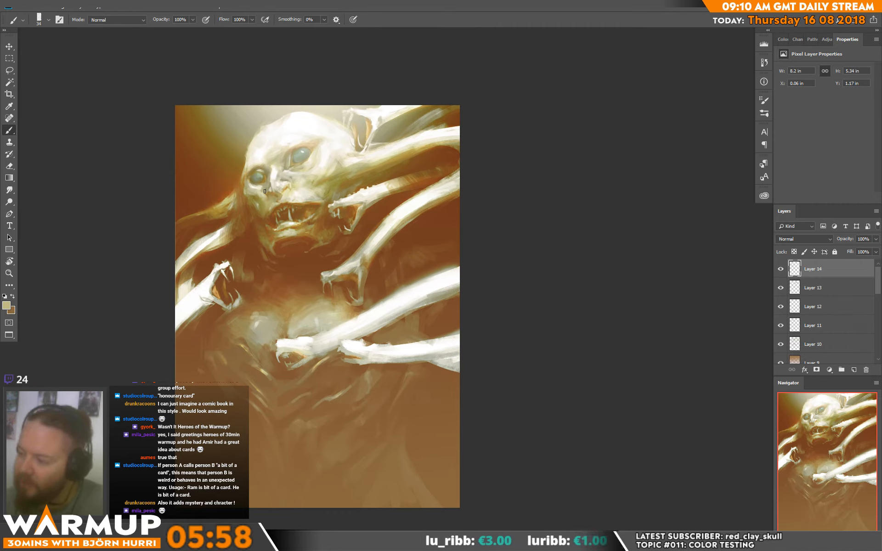
pyautogui.keyDown('alt'); pyautogui.click(279, 173); pyautogui.keyUp('alt')
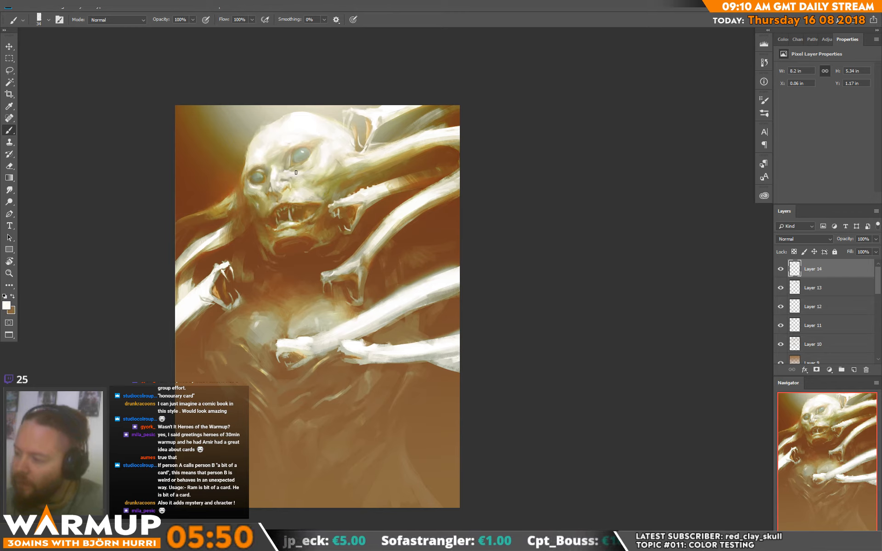
# - Blend the cheek and the skin around the larger eye with sampled pale cream tones
pyautogui.keyDown('alt'); pyautogui.click(295, 200); pyautogui.keyUp('alt')
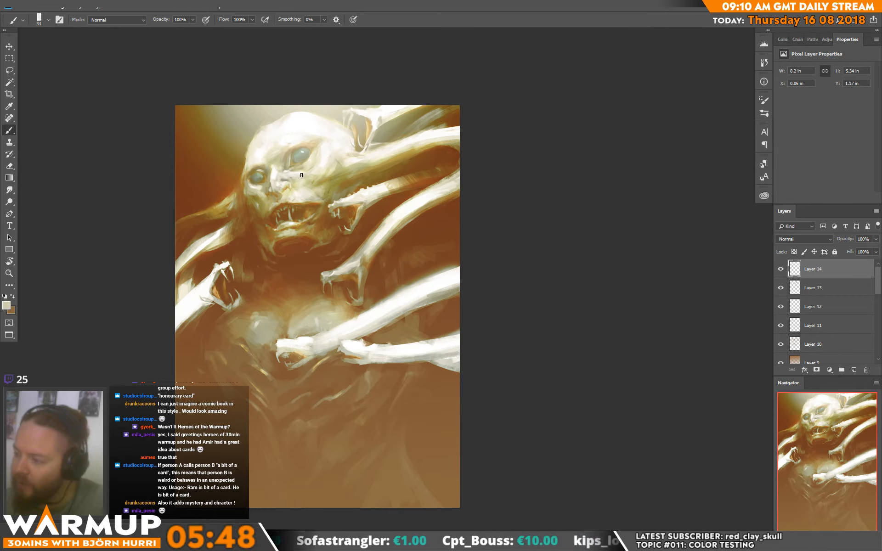
pyautogui.keyDown('alt'); pyautogui.click(315, 167); pyautogui.keyUp('alt')
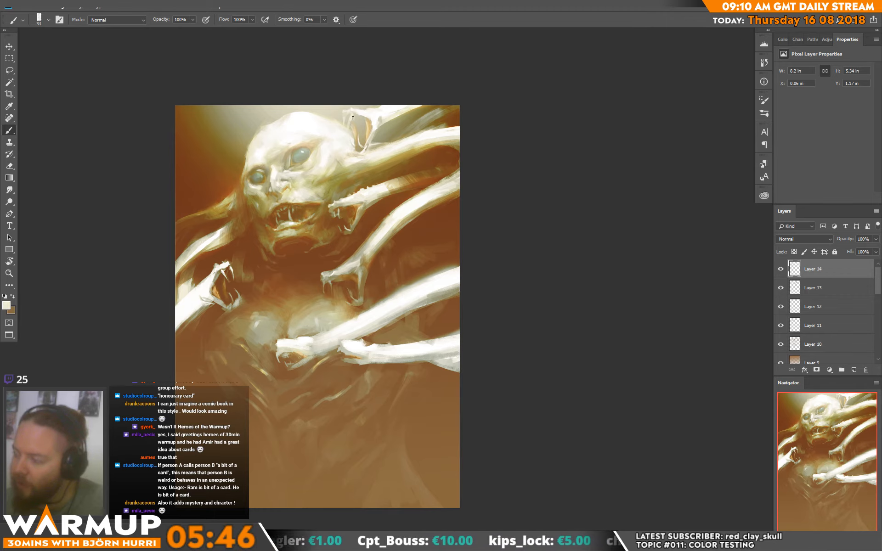
pyautogui.keyDown('alt'); pyautogui.click(325, 178); pyautogui.keyUp('alt')
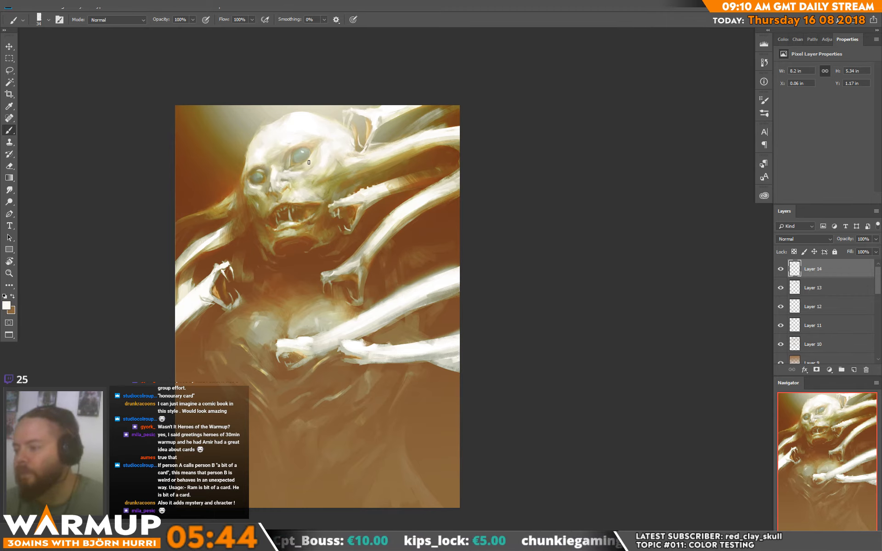
pyautogui.keyDown('alt'); pyautogui.click(286, 152); pyautogui.keyUp('alt')
pyautogui.keyDown('alt'); pyautogui.click(259, 189); pyautogui.keyUp('alt')
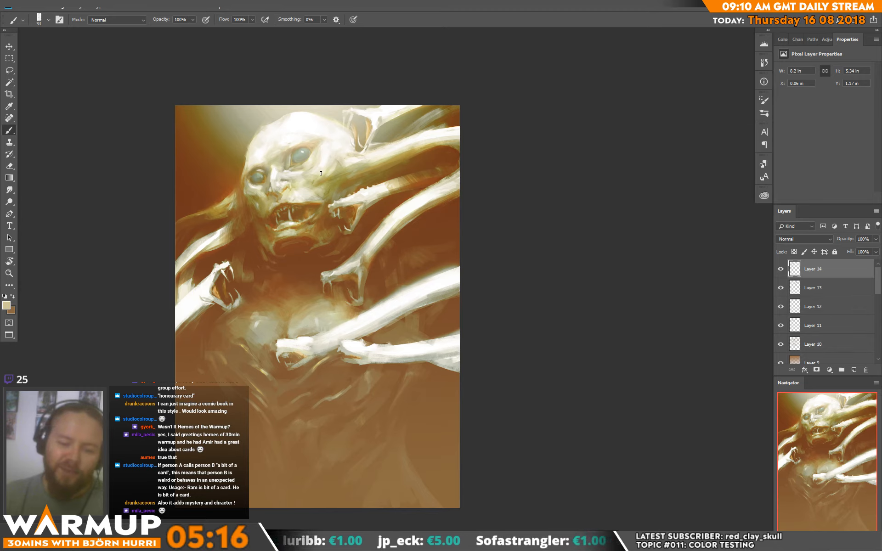
# - Refine the left edge of the skull and forehead with strokes of sampled cream and white
pyautogui.press('alt')
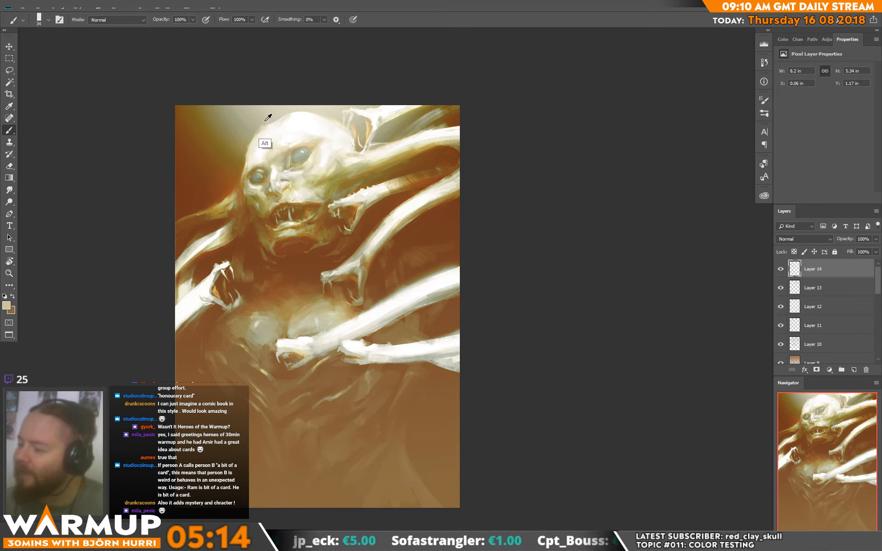
pyautogui.keyDown('alt'); pyautogui.click(264, 130); pyautogui.keyUp('alt')
pyautogui.moveTo(258, 134); pyautogui.dragTo(279, 126)
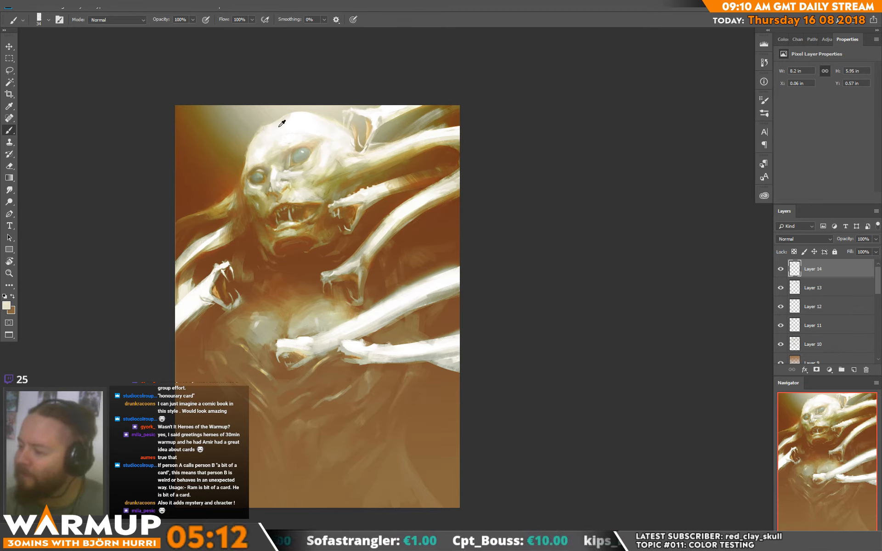
pyautogui.keyDown('alt'); pyautogui.click(272, 130); pyautogui.keyUp('alt')
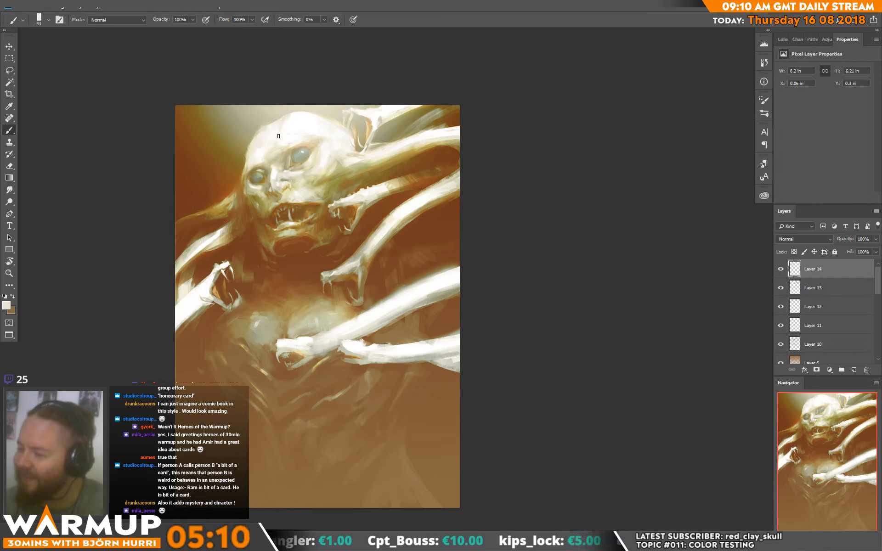
pyautogui.keyDown('alt'); pyautogui.click(290, 124); pyautogui.keyUp('alt')
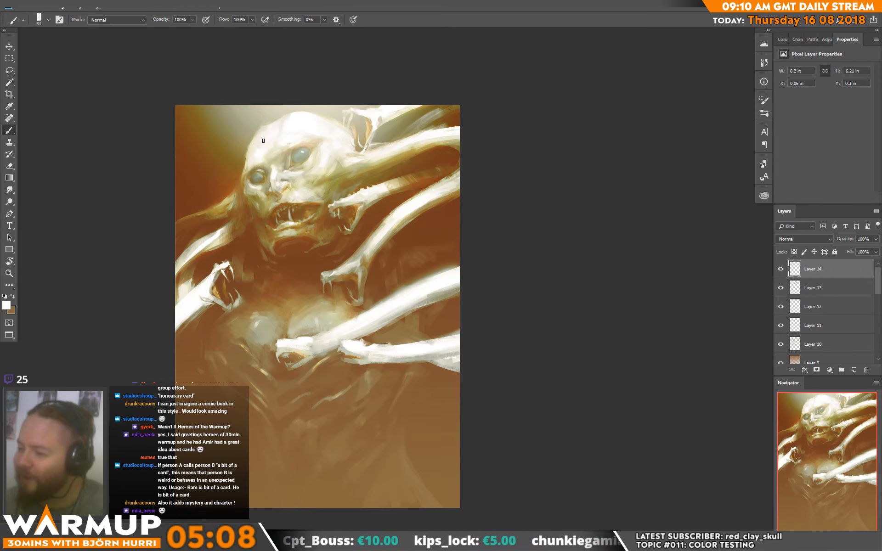
pyautogui.keyDown('alt'); pyautogui.click(266, 132); pyautogui.keyUp('alt')
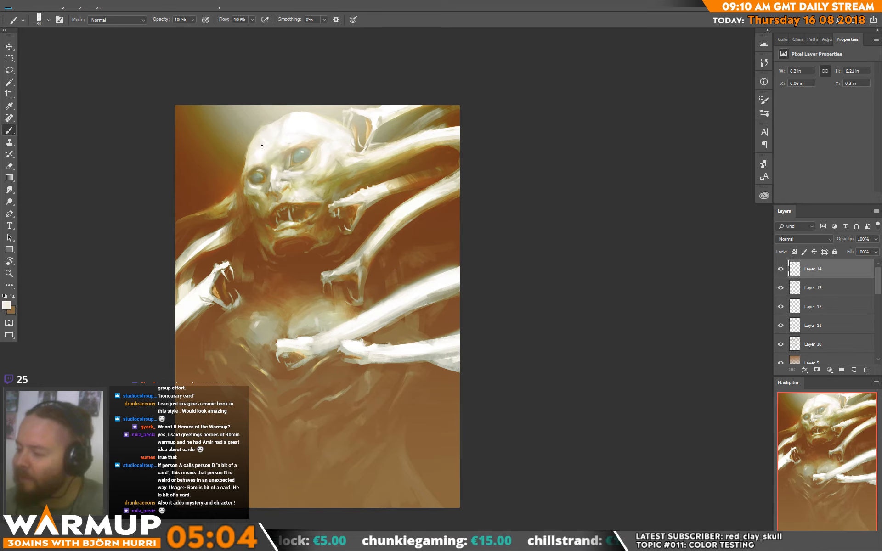
# - Paint soft light variations across the crown and upper right edge of the head with sampled white and cream
pyautogui.keyDown('alt'); pyautogui.click(300, 125); pyautogui.keyUp('alt')
pyautogui.keyDown('alt'); pyautogui.click(286, 129); pyautogui.keyUp('alt')
pyautogui.keyDown('alt'); pyautogui.click(298, 134); pyautogui.keyUp('alt')
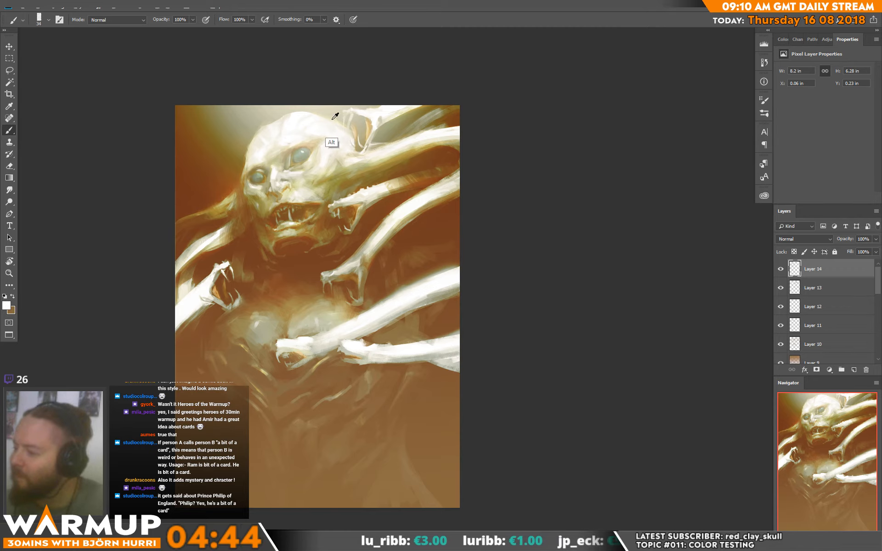
pyautogui.keyDown('alt'); pyautogui.click(326, 121); pyautogui.keyUp('alt')
pyautogui.keyDown('alt'); pyautogui.click(331, 121); pyautogui.keyUp('alt')
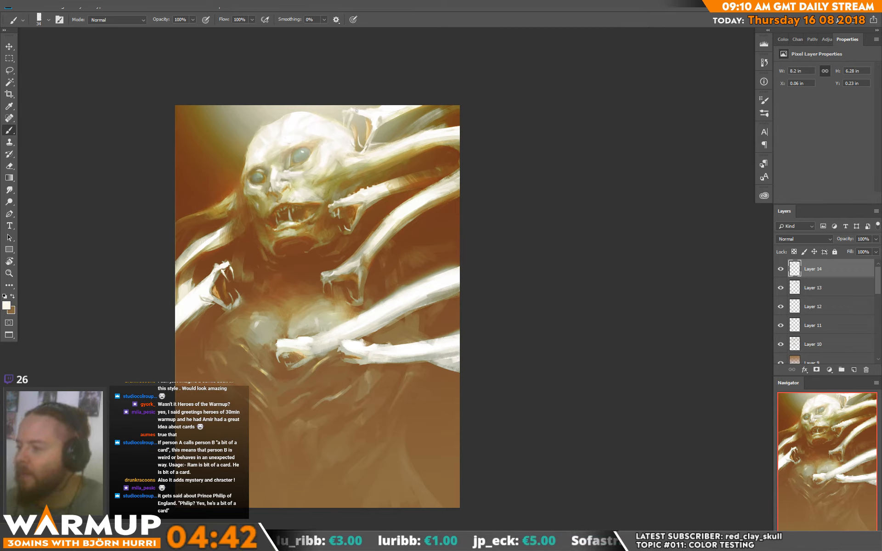
pyautogui.keyDown('alt'); pyautogui.click(321, 111); pyautogui.keyUp('alt')
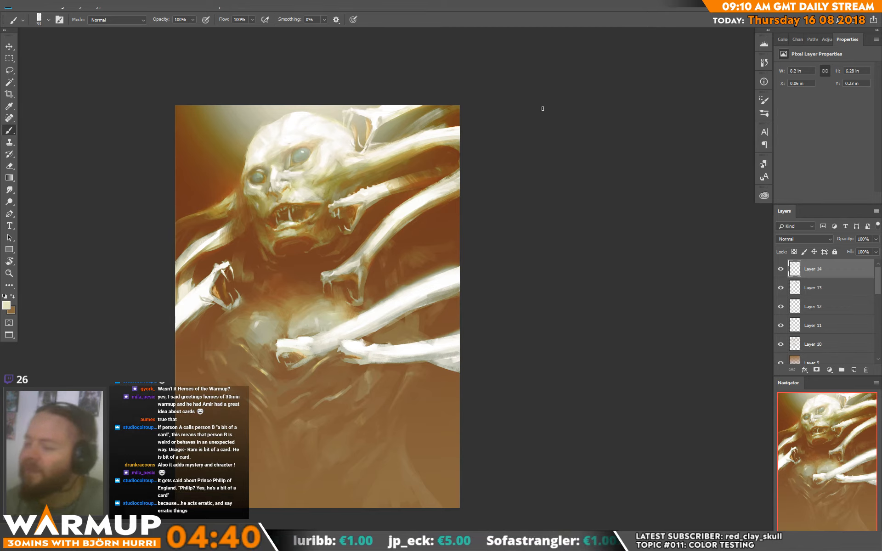
pyautogui.moveTo(403, 208); pyautogui.dragTo(404, 208)
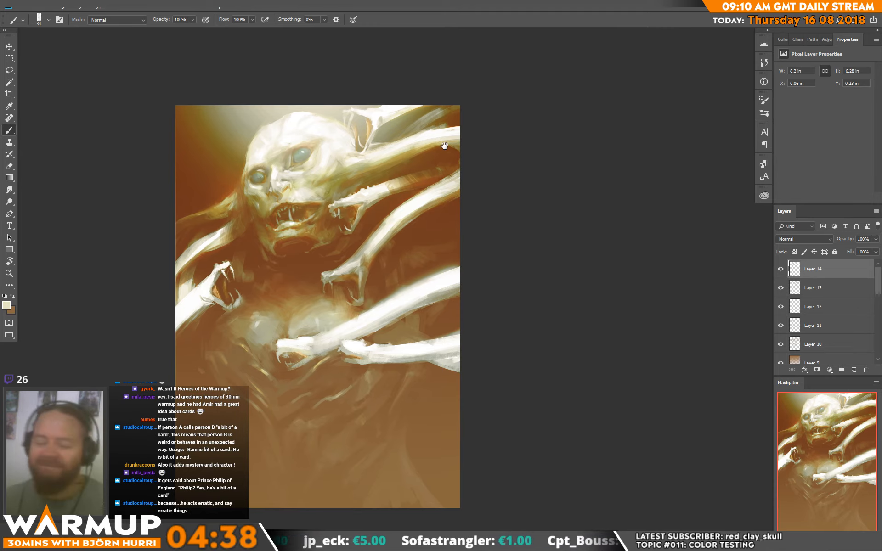
pyautogui.keyDown('alt'); pyautogui.click(289, 146); pyautogui.keyUp('alt')
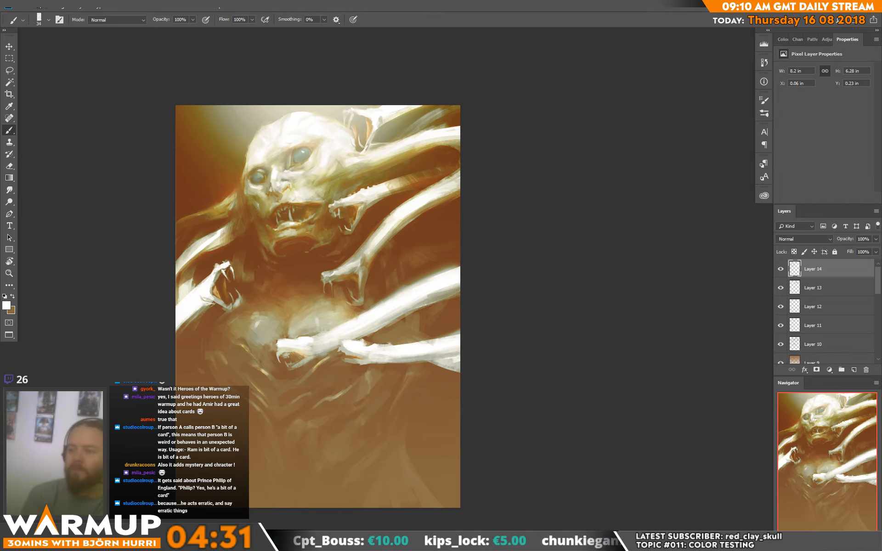
# - Flip the canvas horizontally and stamp all visible layers into a new merged layer
pyautogui.click(59, 5)
pyautogui.moveTo(116, 95)
pyautogui.click(184, 132)
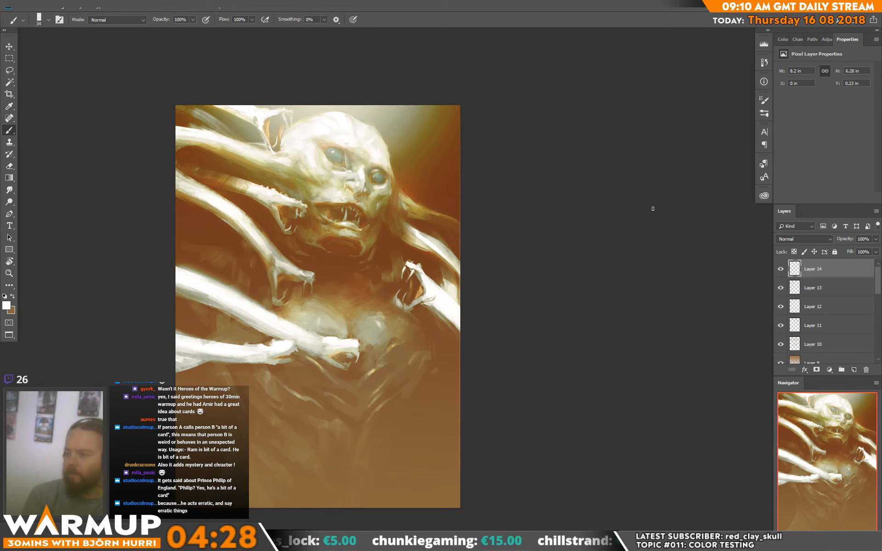
pyautogui.hotkey('ctrl', 'shift', 'alt', 'e')
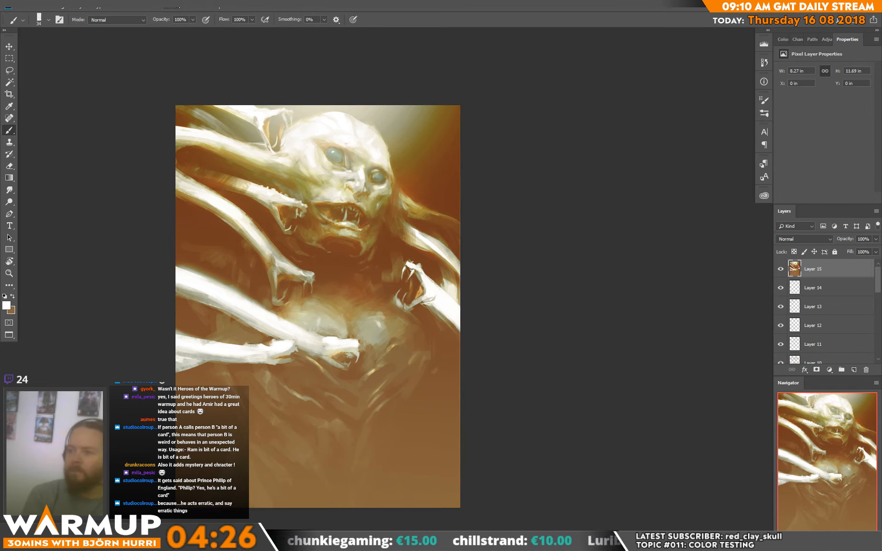
# - Reshape the curves of the painting's left-hand tentacles on the merged layer with Liquify at brush size 1318
pyautogui.click(139, 5)
pyautogui.click(147, 77)
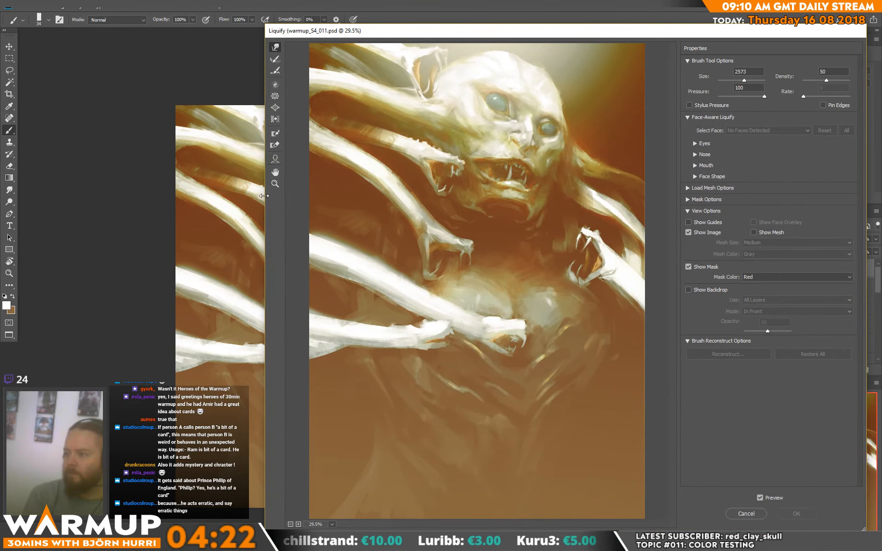
pyautogui.moveTo(345, 156); pyautogui.dragTo(348, 164)
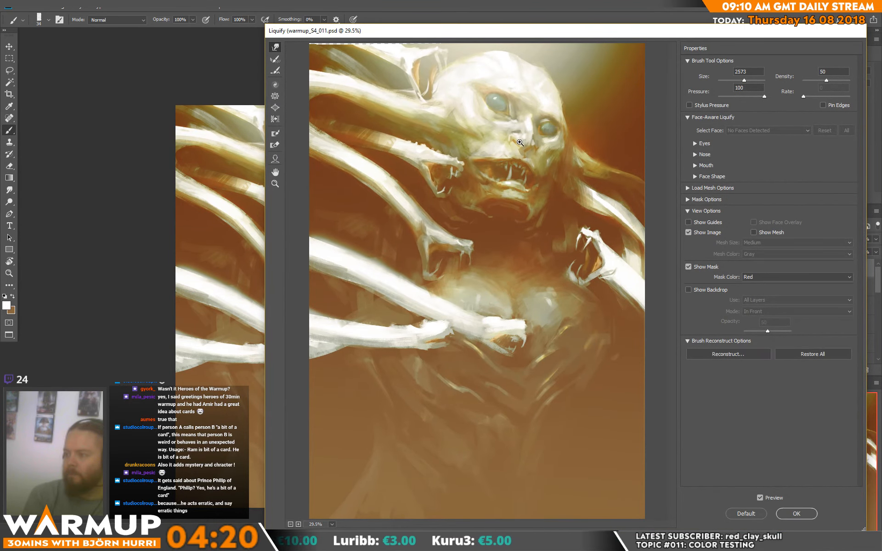
pyautogui.hotkey('ctrl', 'z')
pyautogui.moveTo(744, 81); pyautogui.dragTo(740, 84)
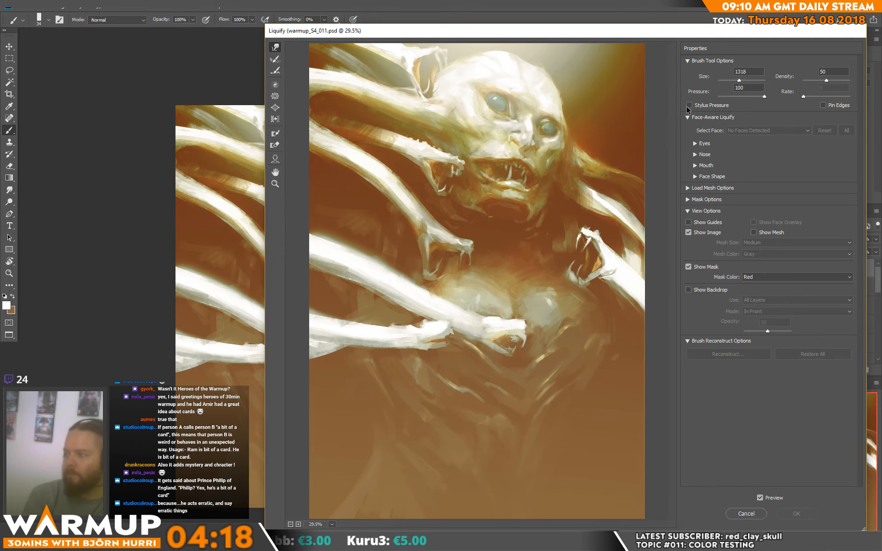
pyautogui.moveTo(334, 161)
pyautogui.mouseDown()
pyautogui.moveTo(341, 188)
pyautogui.moveTo(386, 201)
pyautogui.moveTo(361, 205)
pyautogui.moveTo(349, 193)
pyautogui.moveTo(369, 192)
pyautogui.moveTo(394, 212)
pyautogui.mouseUp()
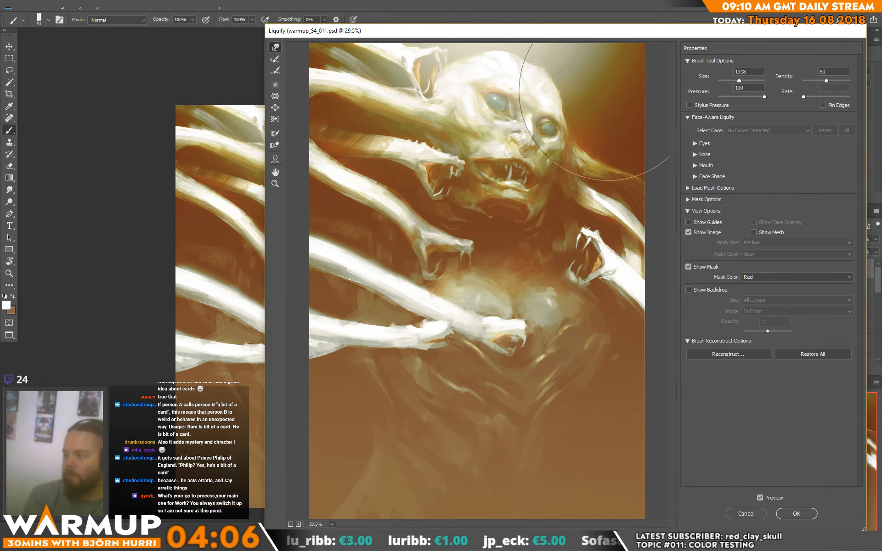
pyautogui.press('Return')
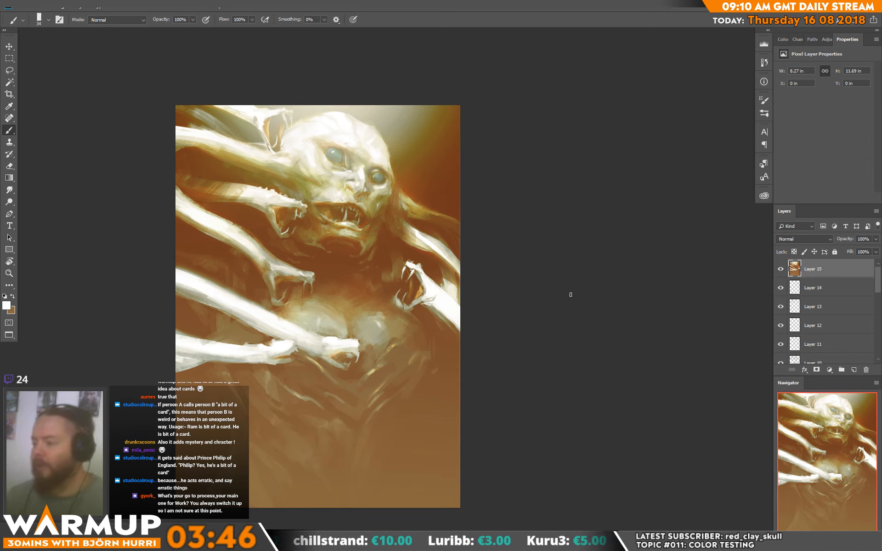
# - Add a new layer and paint sampled orange-brown into the background beside the face using the 73 px textured sketcher brush
pyautogui.rightClick(432, 166)
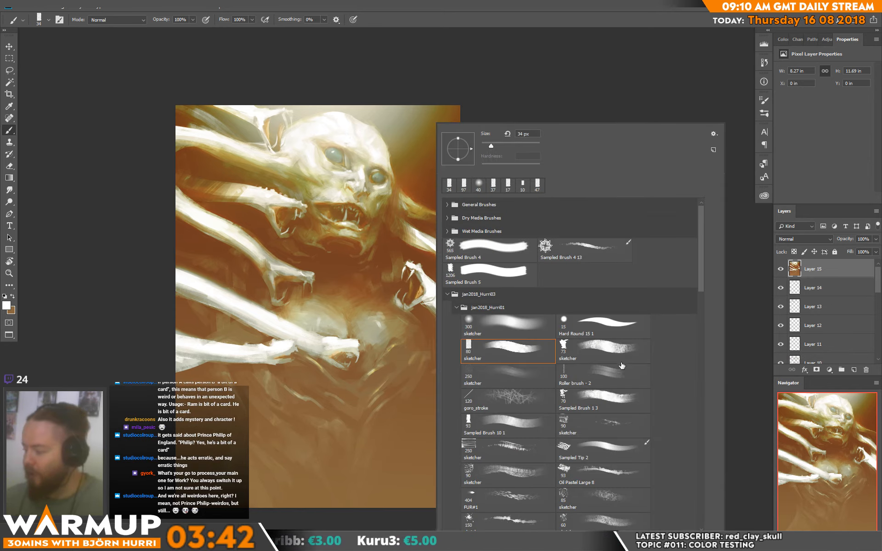
pyautogui.doubleClick(634, 349)
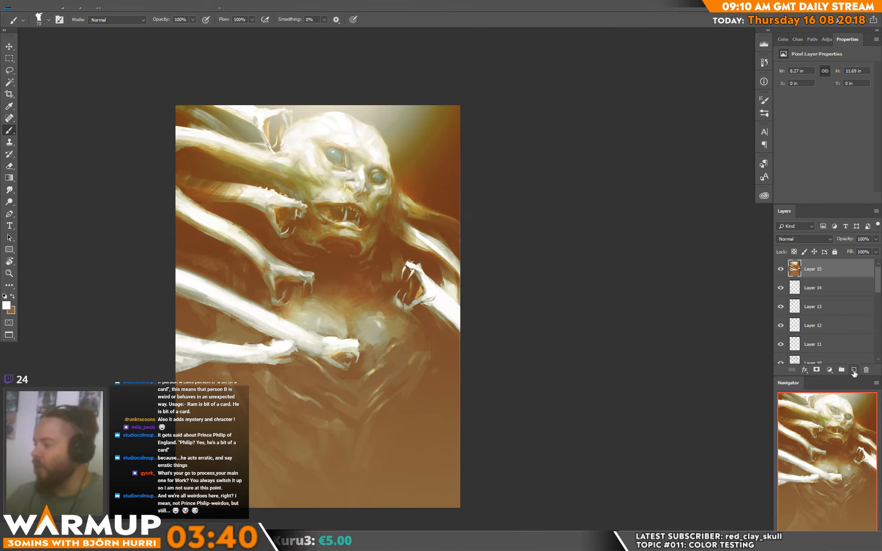
pyautogui.click(853, 370)
pyautogui.keyDown('alt'); pyautogui.click(402, 183); pyautogui.keyUp('alt')
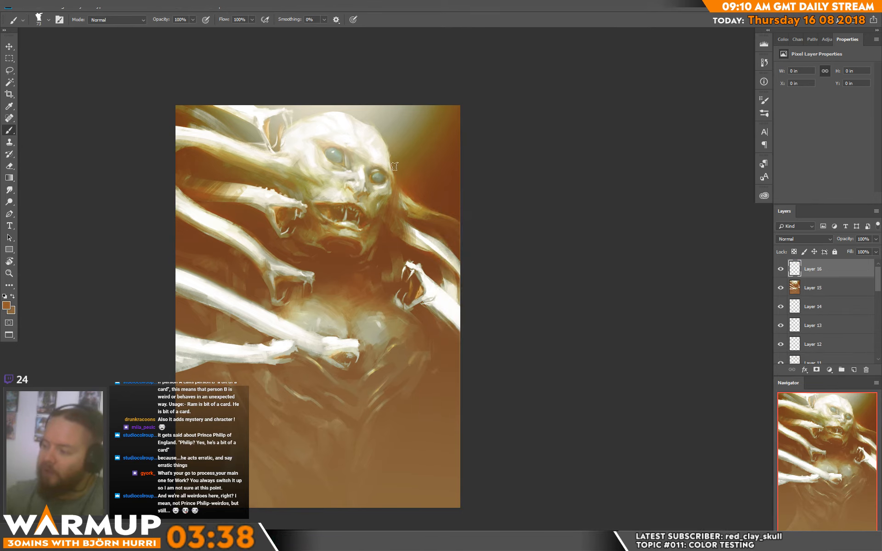
pyautogui.moveTo(395, 165)
pyautogui.mouseDown()
pyautogui.moveTo(424, 204)
pyautogui.moveTo(432, 194)
pyautogui.mouseUp()
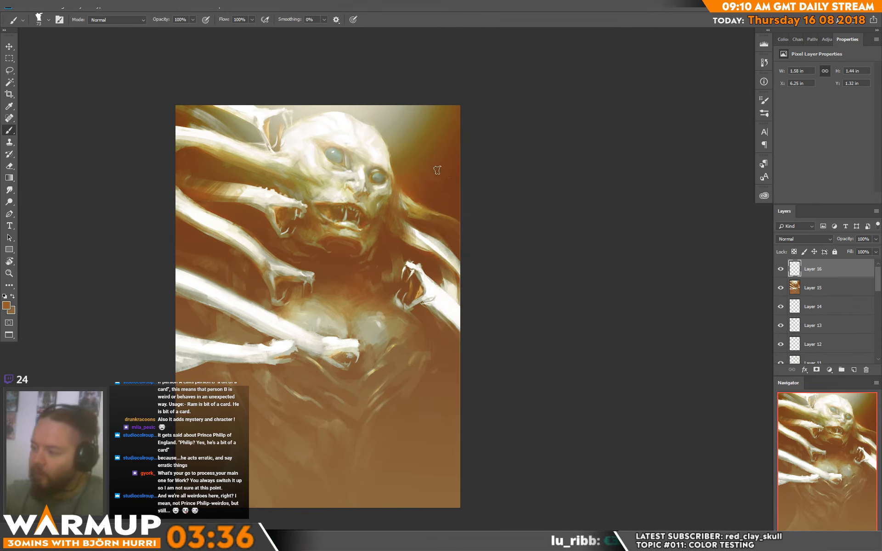
pyautogui.press('e')
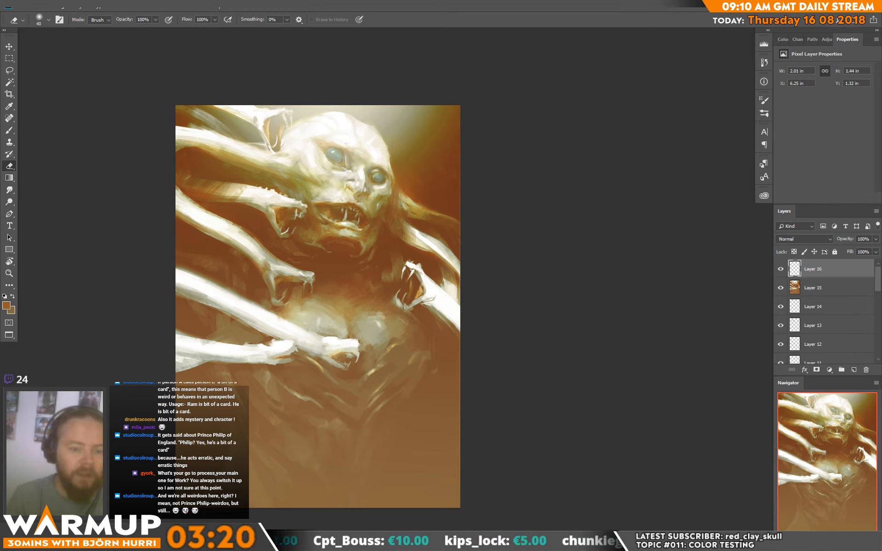
# - View the earlier artworks 30minwarmup_S3_146.jpg and 30minwarmup_S3_100_01.jpg in standard screen mode, and close the latter
pyautogui.hotkey('ctrl', 'Tab')
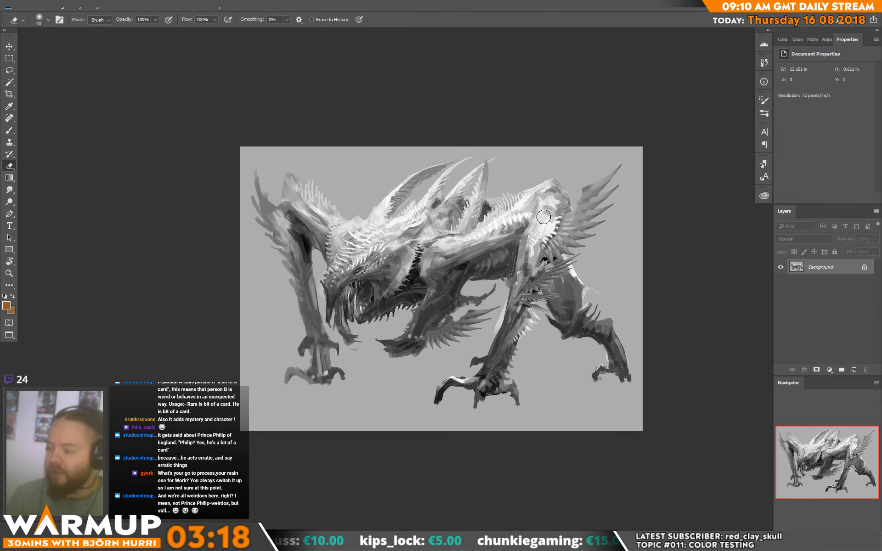
pyautogui.press('f')
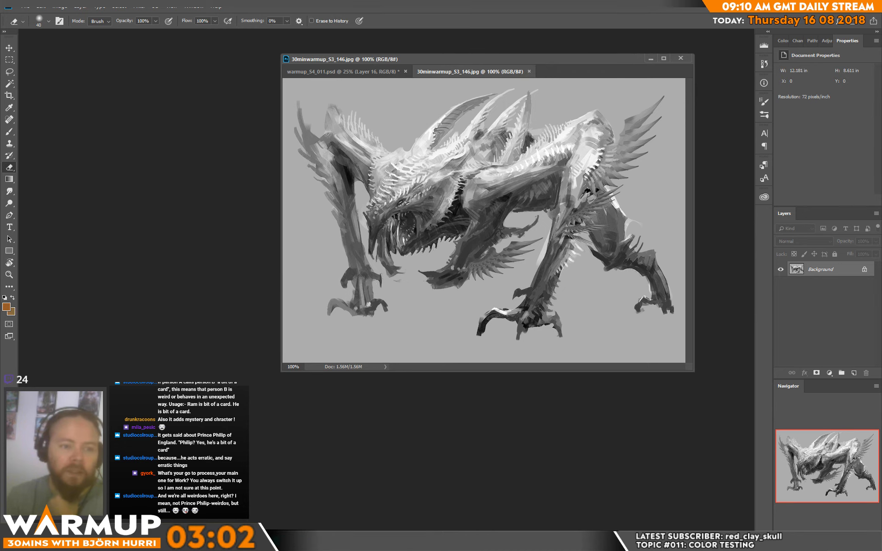
pyautogui.moveTo(562, 0); pyautogui.dragTo(563, 10)
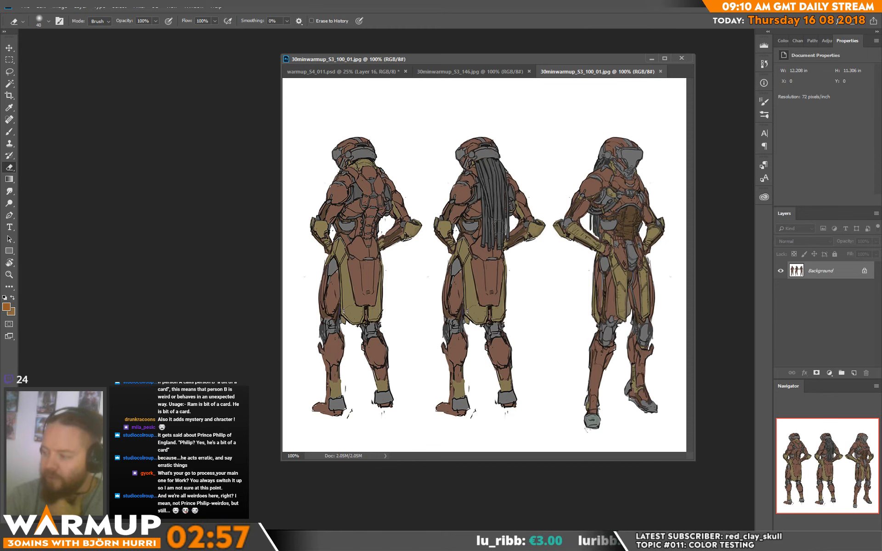
pyautogui.click(660, 71)
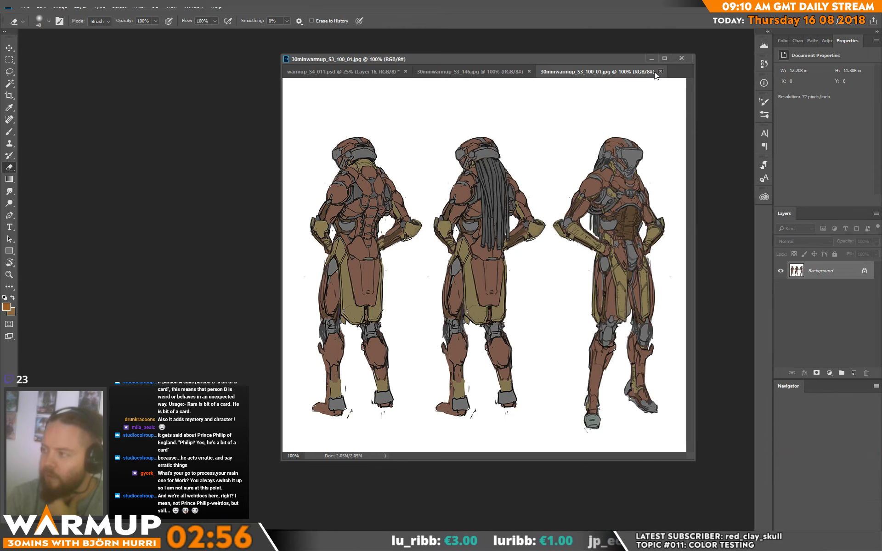
# - Close 30minwarmup_S3_146.jpg and show the warmup_S4_011.psd painting in full screen mode with the menu bar
pyautogui.click(529, 71)
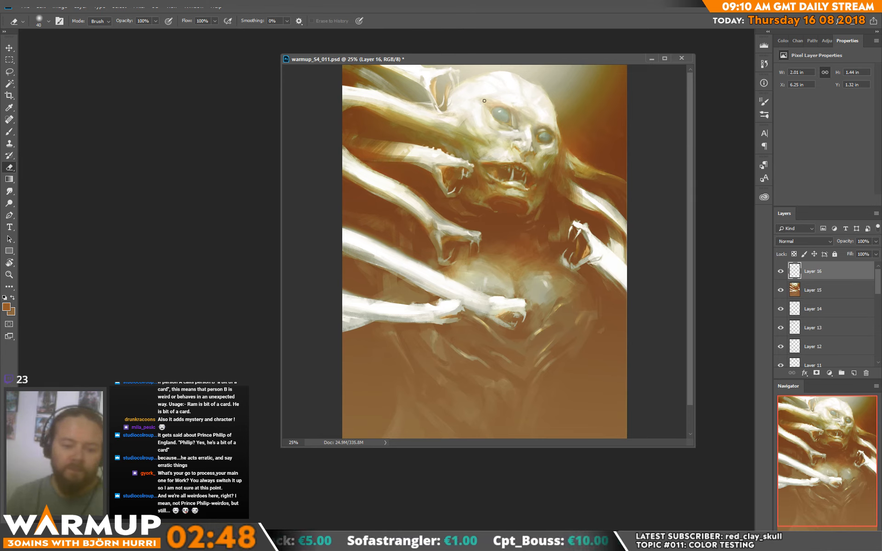
pyautogui.press('f')
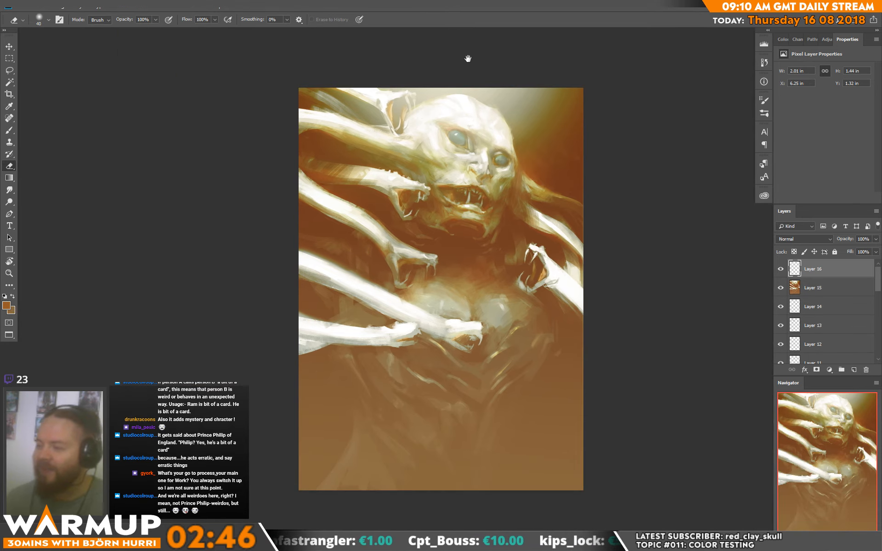
pyautogui.moveTo(588, 203); pyautogui.dragTo(513, 213)
# - Paint sampled reddish-brown into the background gap between the upper left-hand tentacles with the 73 px brush on Layer 16
pyautogui.press('b')
pyautogui.keyDown('alt'); pyautogui.click(242, 146); pyautogui.keyUp('alt')
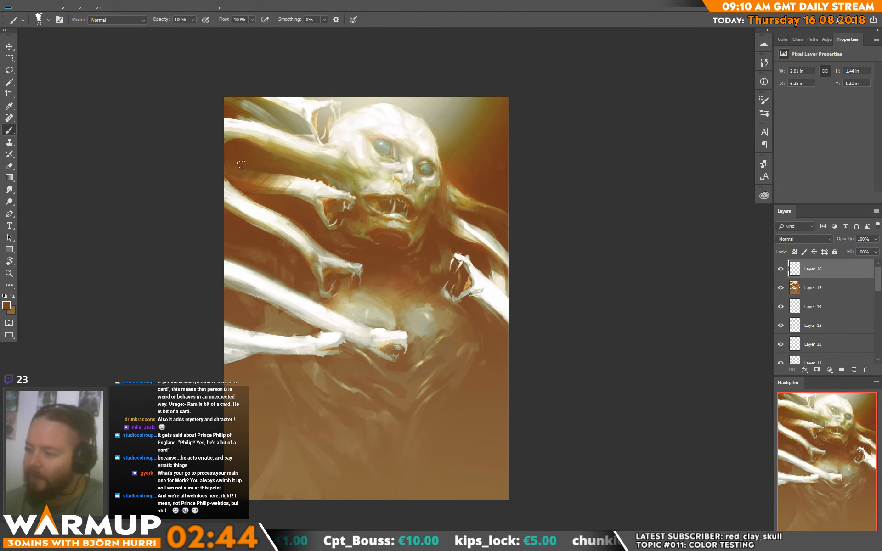
pyautogui.keyDown('alt'); pyautogui.click(256, 175); pyautogui.keyUp('alt')
pyautogui.moveTo(250, 175)
pyautogui.mouseDown()
pyautogui.moveTo(252, 183)
pyautogui.moveTo(258, 145)
pyautogui.mouseUp()
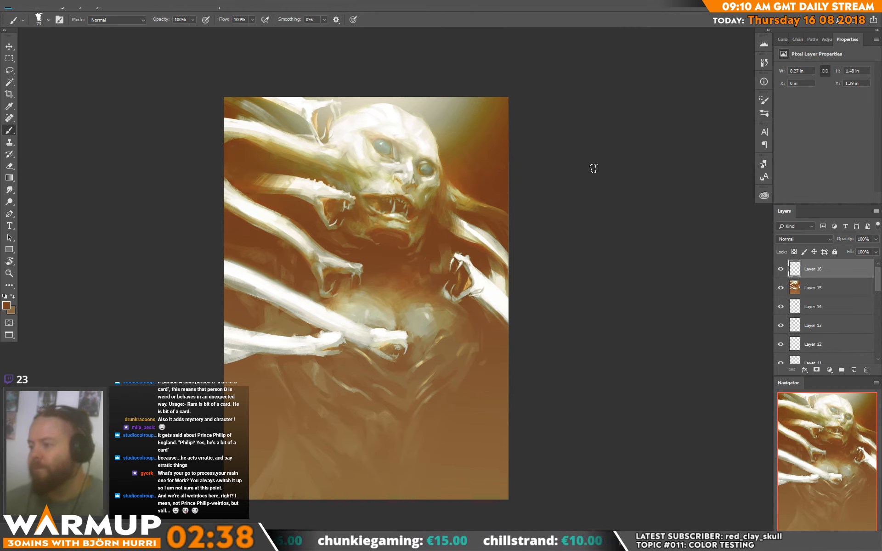
# - Blend sampled ochre and dark brown into the painting's upper-left corner above the top tentacle with the 73 px brush
pyautogui.keyDown('alt'); pyautogui.click(257, 104); pyautogui.keyUp('alt')
pyautogui.moveTo(251, 107); pyautogui.dragTo(242, 101)
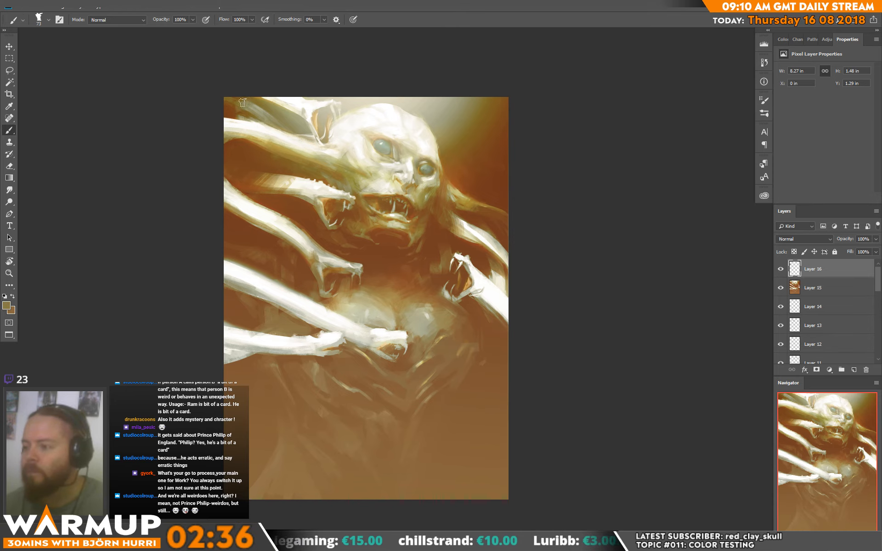
pyautogui.keyDown('alt'); pyautogui.click(230, 111); pyautogui.keyUp('alt')
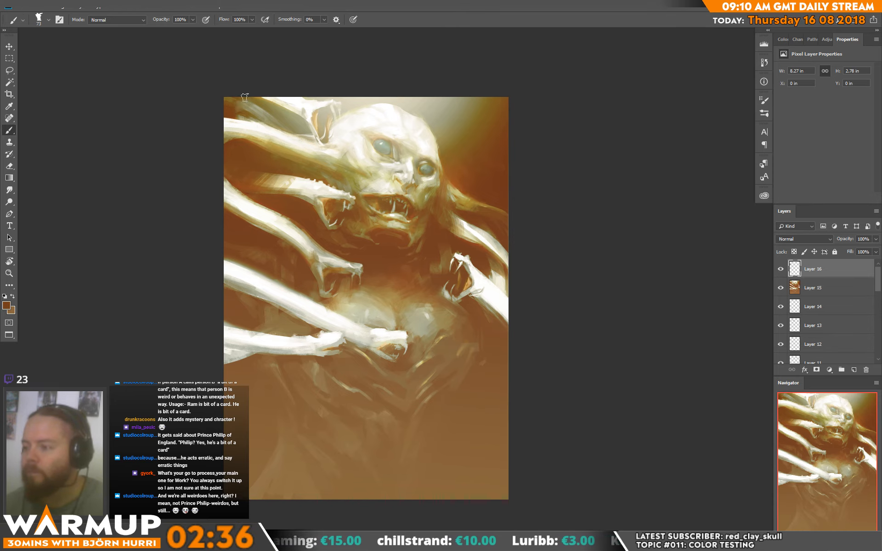
pyautogui.keyDown('alt'); pyautogui.click(267, 108); pyautogui.keyUp('alt')
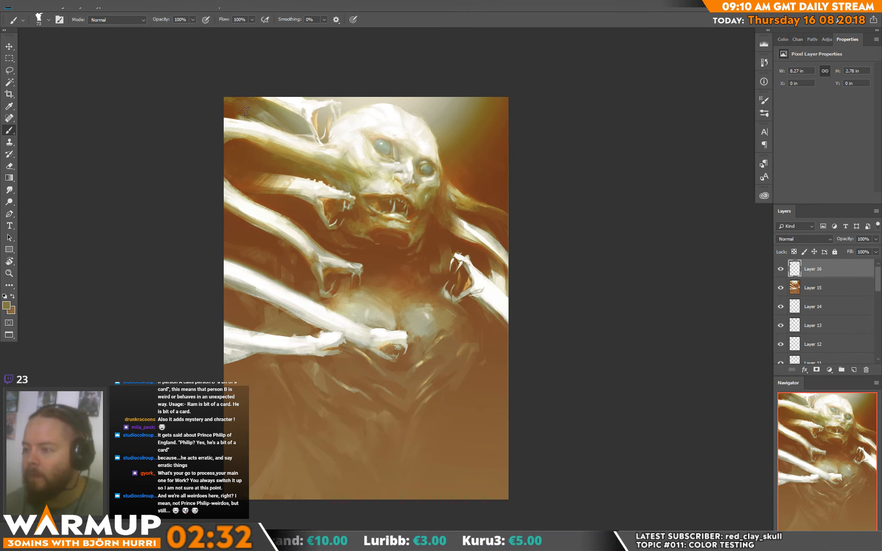
pyautogui.keyDown('alt'); pyautogui.click(231, 112); pyautogui.keyUp('alt')
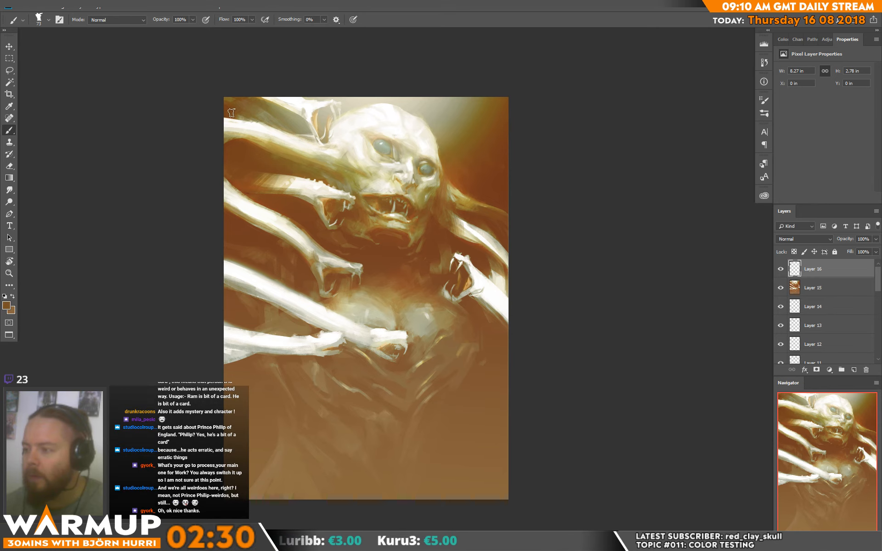
pyautogui.keyDown('alt'); pyautogui.click(263, 105); pyautogui.keyUp('alt')
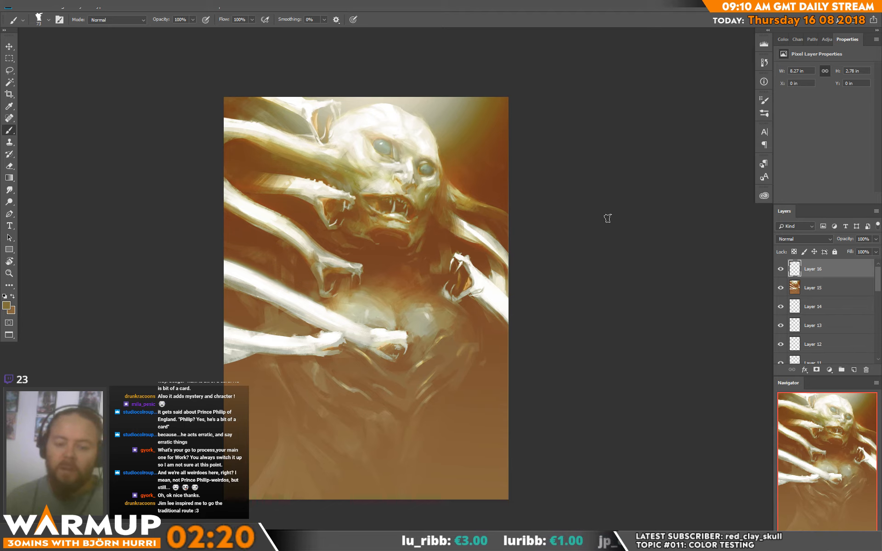
# - Set the brush size to 25 px and blend sampled cream, off-white and olive tones where the tentacle joins the temple and cheek
pyautogui.moveTo(586, 187); pyautogui.dragTo(600, 169)
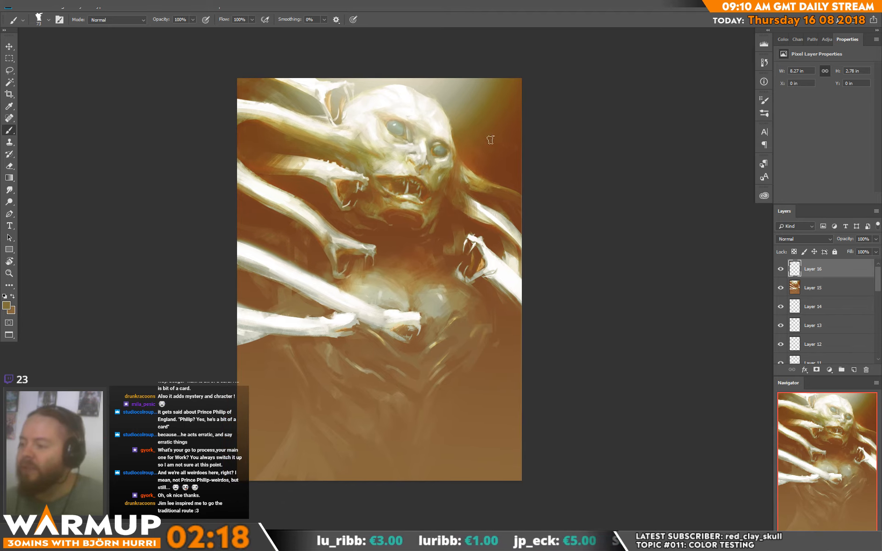
pyautogui.press('alt')
pyautogui.keyDown('alt'); pyautogui.click(378, 143); pyautogui.keyUp('alt')
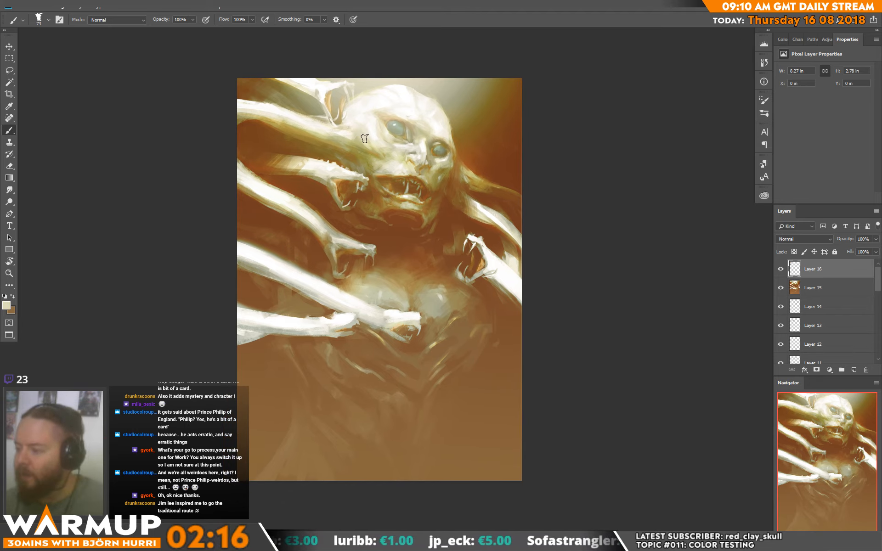
pyautogui.rightClick(395, 148)
pyautogui.click(449, 145)
pyautogui.keyDown('alt'); pyautogui.click(345, 128); pyautogui.keyUp('alt')
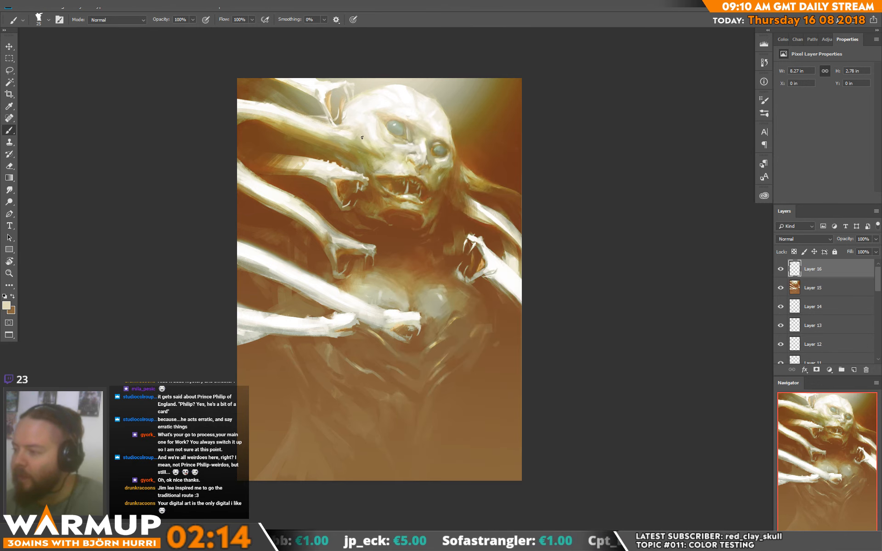
pyautogui.keyDown('alt'); pyautogui.click(366, 132); pyautogui.keyUp('alt')
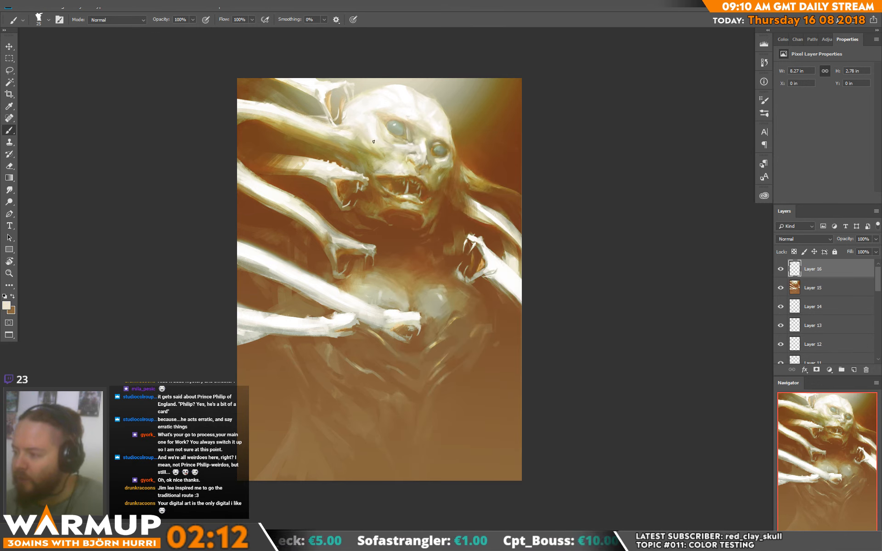
pyautogui.keyDown('alt'); pyautogui.click(373, 133); pyautogui.keyUp('alt')
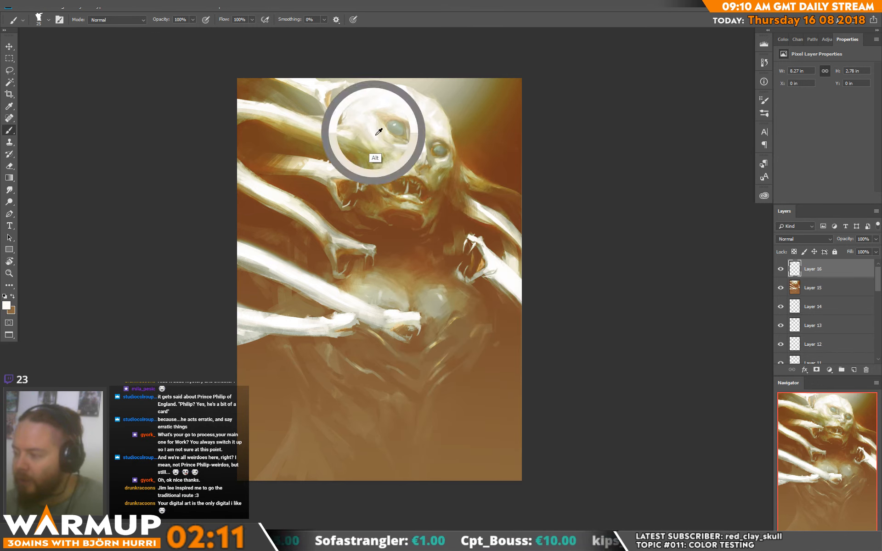
pyautogui.keyDown('alt'); pyautogui.click(346, 135); pyautogui.keyUp('alt')
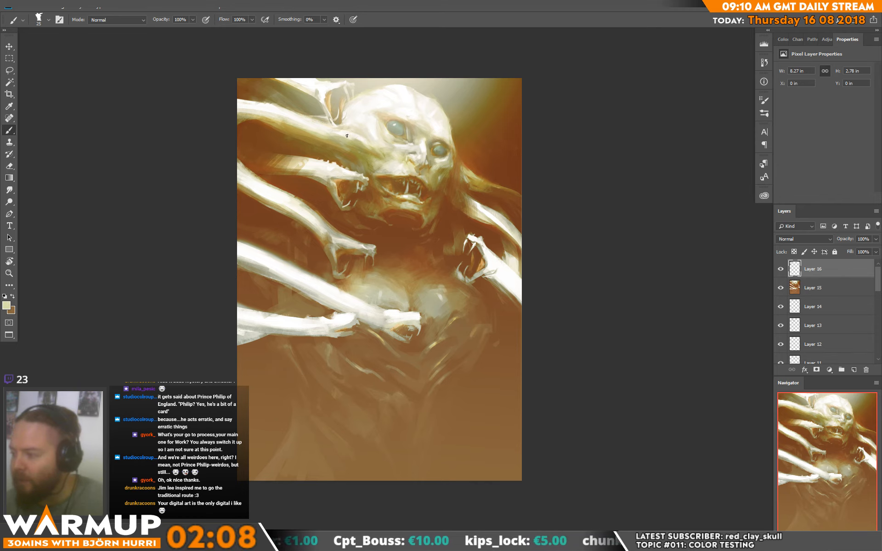
pyautogui.keyDown('alt'); pyautogui.click(369, 138); pyautogui.keyUp('alt')
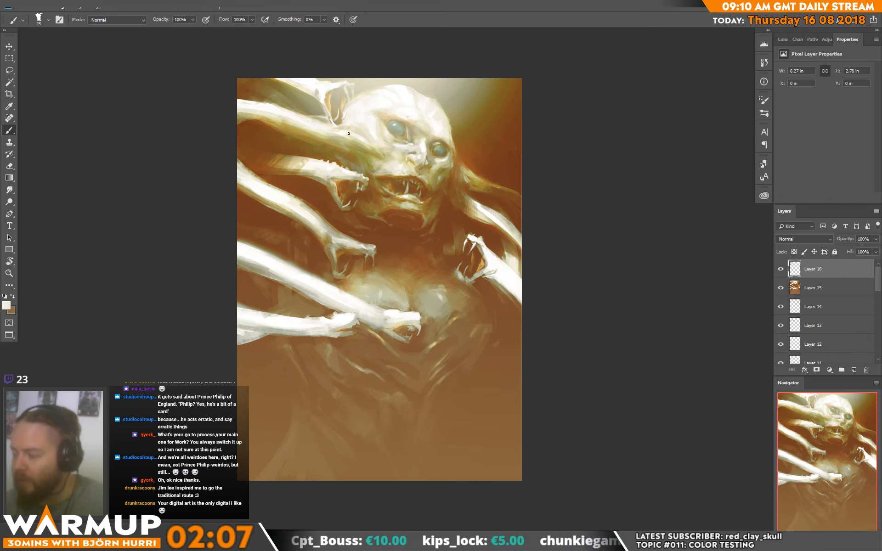
pyautogui.keyDown('alt'); pyautogui.click(372, 146); pyautogui.keyUp('alt')
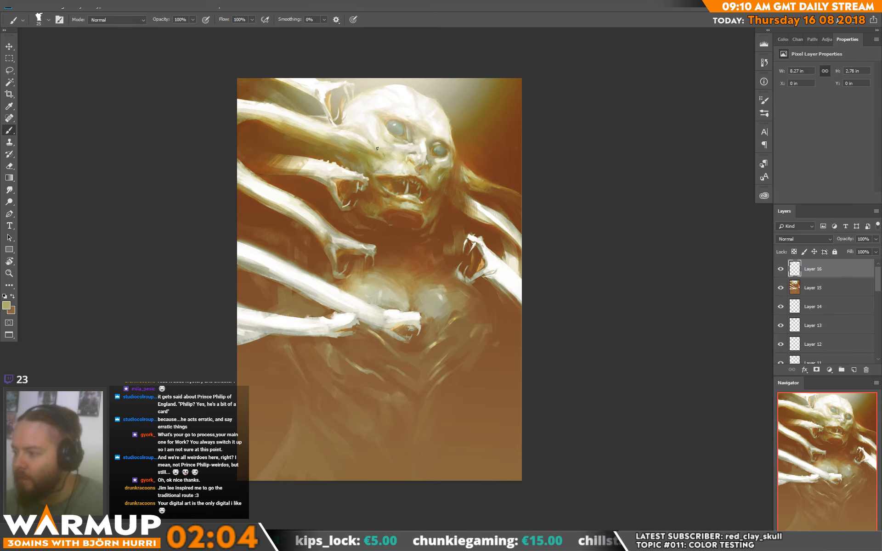
pyautogui.keyDown('alt'); pyautogui.click(374, 145); pyautogui.keyUp('alt')
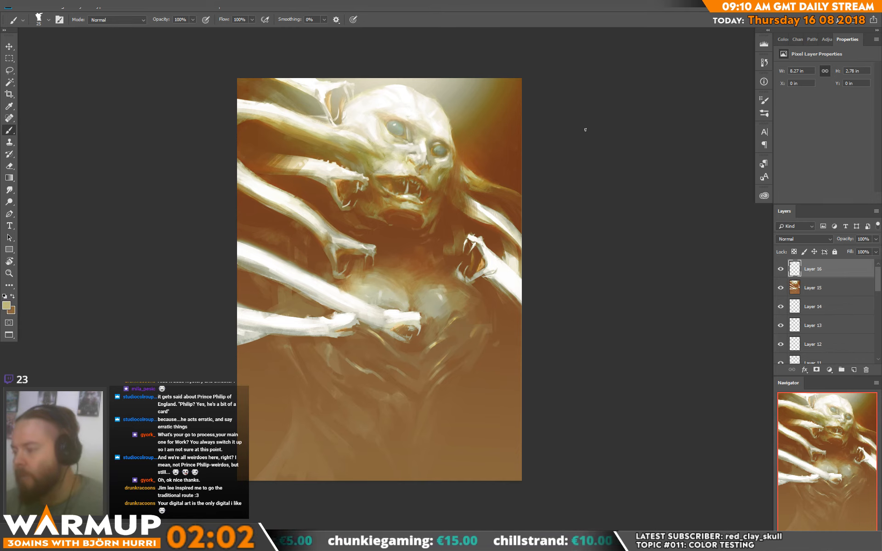
# - Refine the cheek and lower lid below the creature's right-hand eye with sampled olive, pale cream and tan tones
pyautogui.keyDown('alt'); pyautogui.click(442, 168); pyautogui.keyUp('alt')
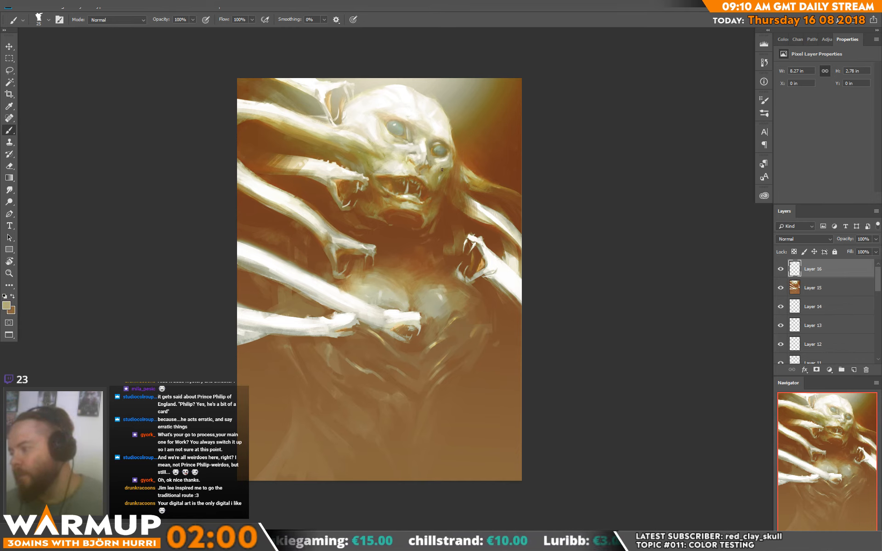
pyautogui.keyDown('alt'); pyautogui.click(440, 169); pyautogui.keyUp('alt')
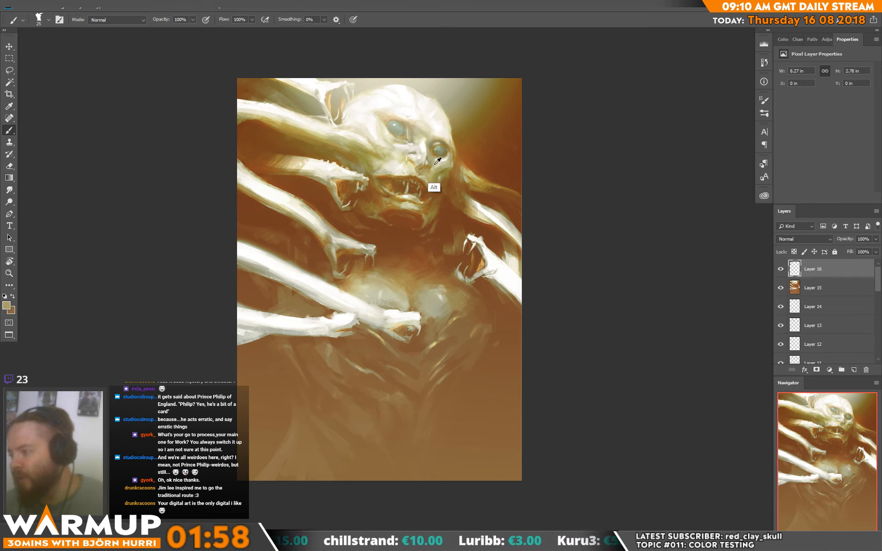
pyautogui.keyDown('alt'); pyautogui.click(441, 159); pyautogui.keyUp('alt')
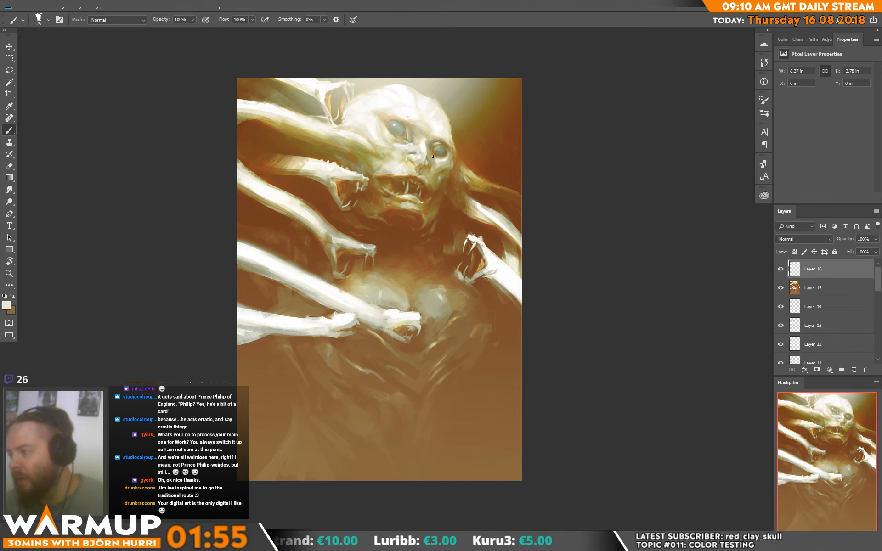
pyautogui.keyDown('alt'); pyautogui.click(435, 157); pyautogui.keyUp('alt')
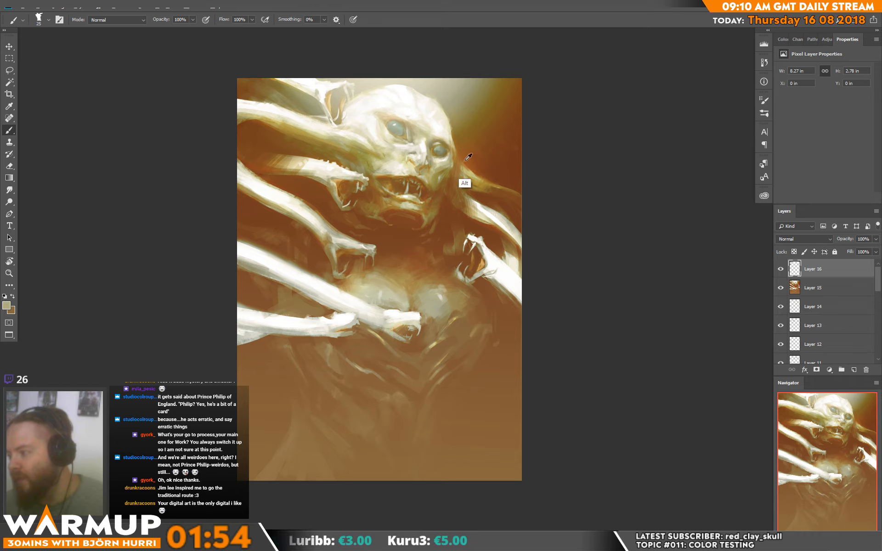
pyautogui.keyDown('alt'); pyautogui.click(436, 159); pyautogui.keyUp('alt')
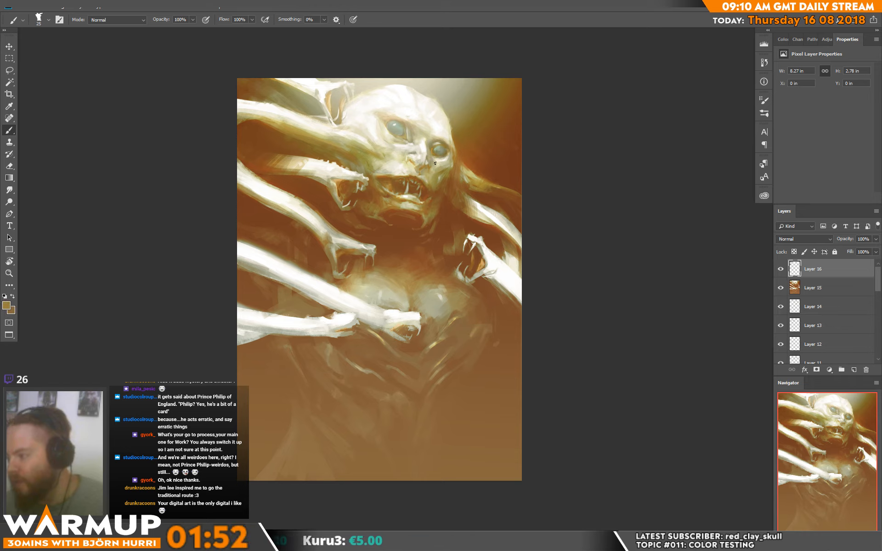
pyautogui.keyDown('alt'); pyautogui.click(434, 162); pyautogui.keyUp('alt')
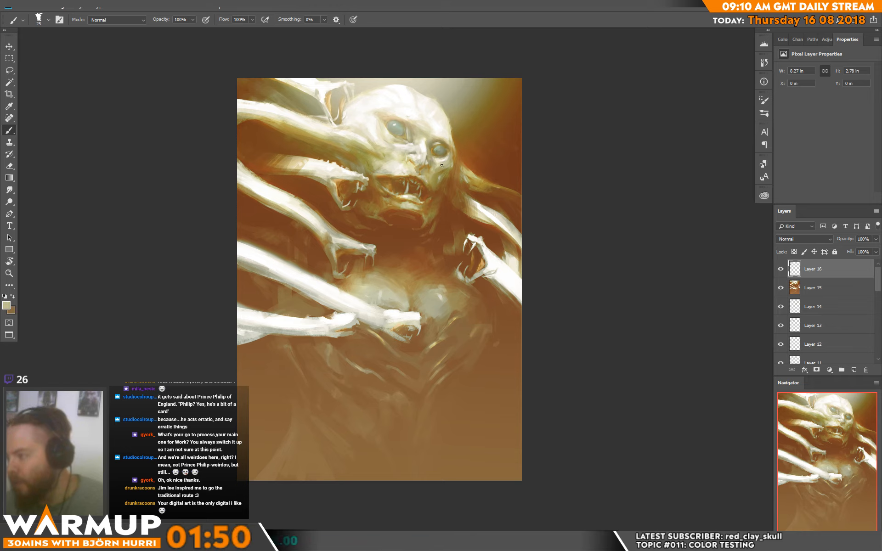
pyautogui.keyDown('alt'); pyautogui.click(442, 167); pyautogui.keyUp('alt')
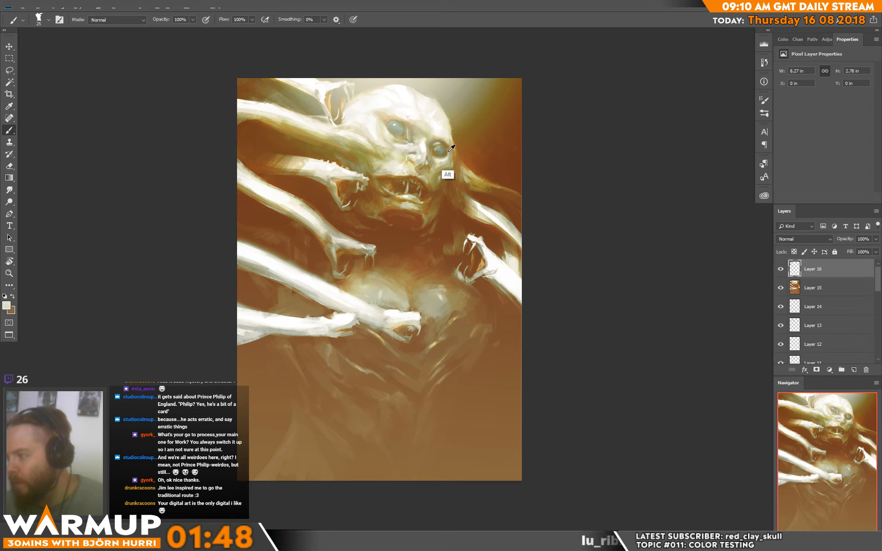
pyautogui.keyDown('alt'); pyautogui.click(448, 153); pyautogui.keyUp('alt')
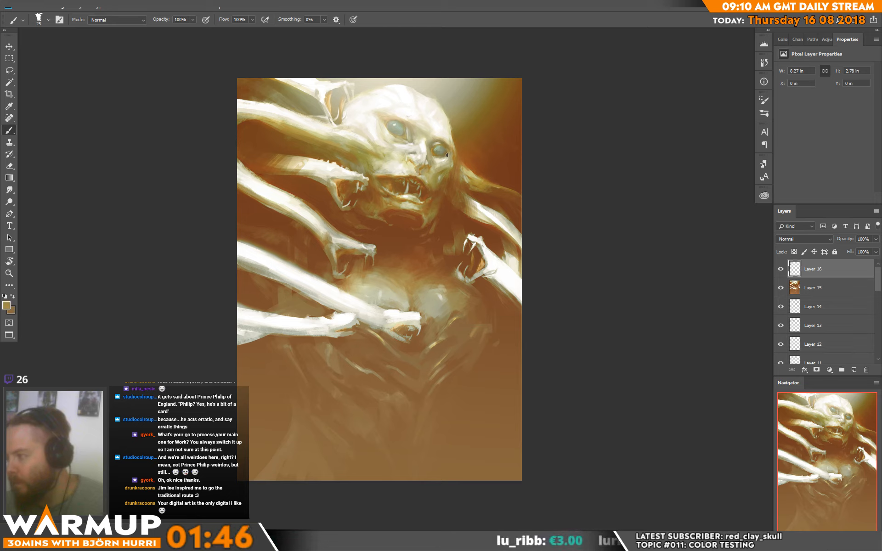
pyautogui.keyDown('alt'); pyautogui.click(446, 167); pyautogui.keyUp('alt')
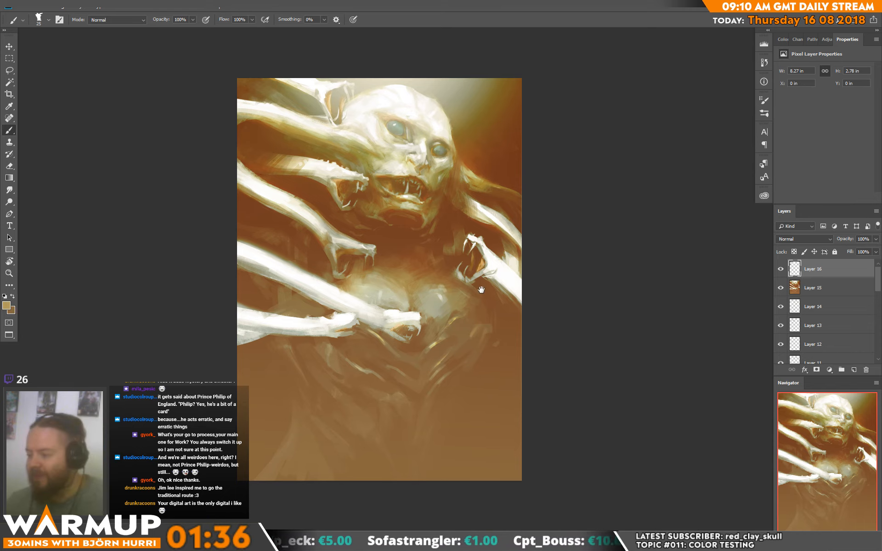
# - Paint sampled reddish-brown onto the creature's chin and the throat beneath it with the 25 px brush
pyautogui.keyDown('alt'); pyautogui.click(420, 222); pyautogui.keyUp('alt')
pyautogui.click(419, 222)
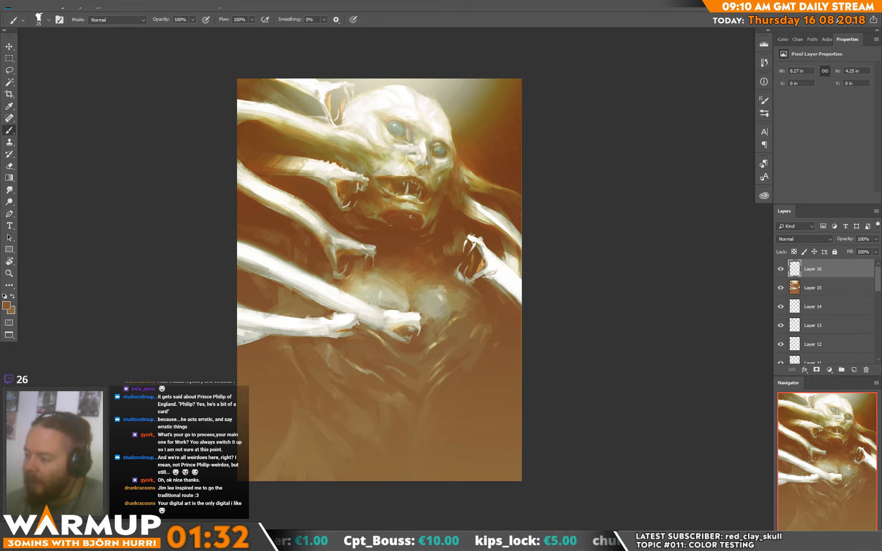
pyautogui.keyDown('alt'); pyautogui.click(405, 250); pyautogui.keyUp('alt')
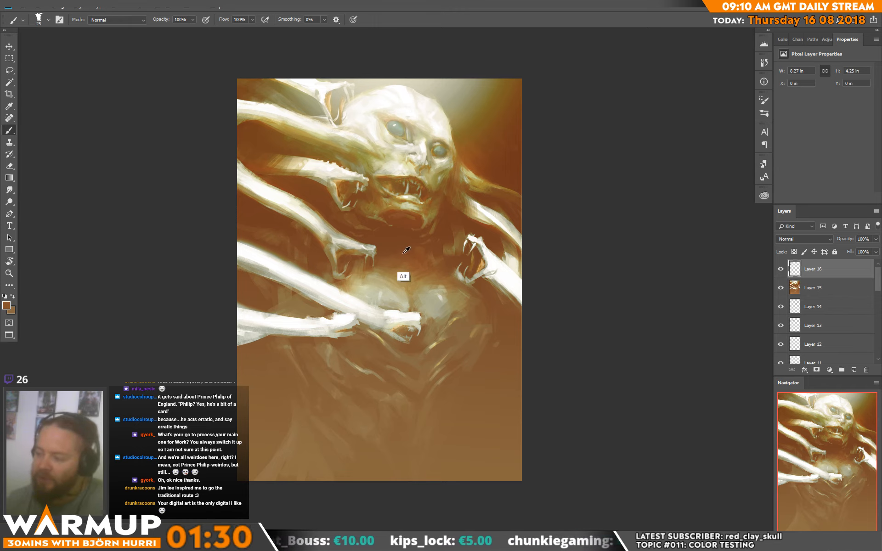
pyautogui.click(395, 254)
pyautogui.keyDown('alt'); pyautogui.click(392, 252); pyautogui.keyUp('alt')
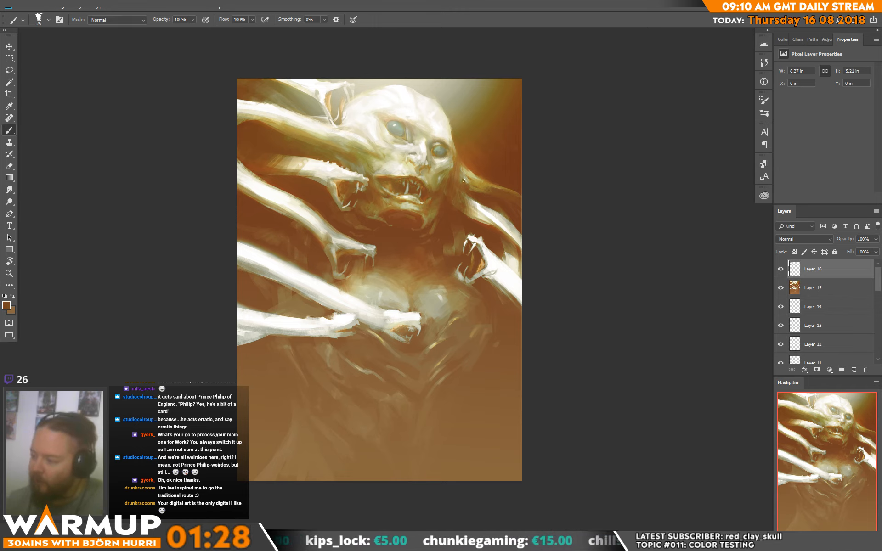
# - Paint sampled dark and reddish-brown strokes down the neck's right-hand side to define it below the jaw
pyautogui.keyDown('alt'); pyautogui.click(419, 242); pyautogui.keyUp('alt')
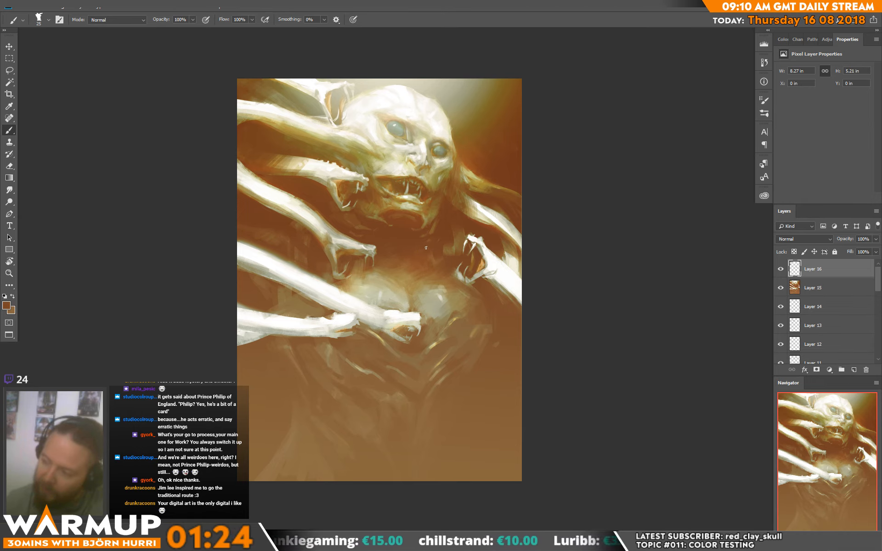
pyautogui.keyDown('alt'); pyautogui.click(431, 251); pyautogui.keyUp('alt')
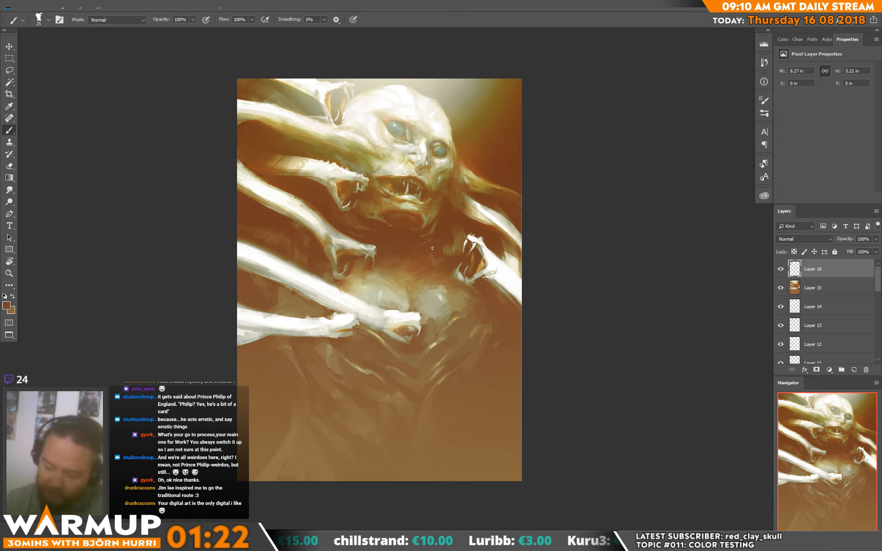
pyautogui.moveTo(434, 255); pyautogui.dragTo(442, 232)
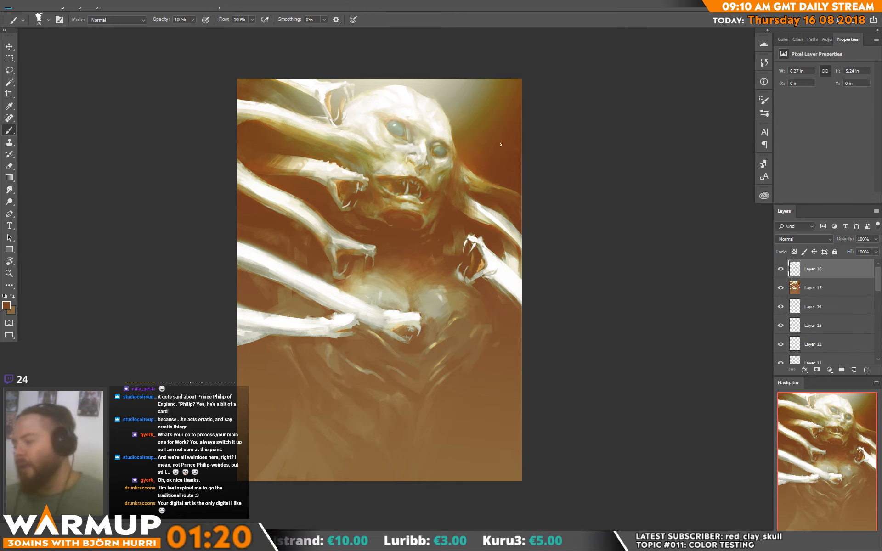
pyautogui.keyDown('alt'); pyautogui.click(452, 242); pyautogui.keyUp('alt')
pyautogui.moveTo(444, 254); pyautogui.dragTo(453, 244)
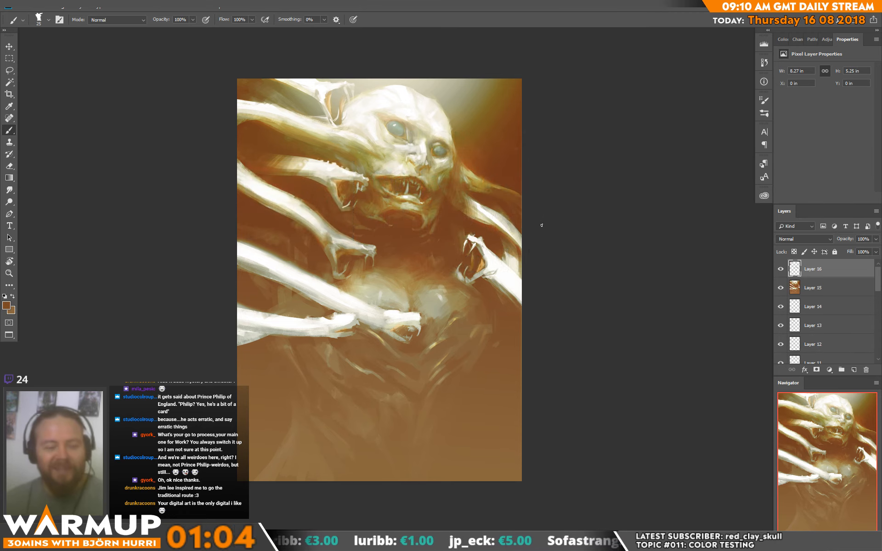
pyautogui.press('alt')
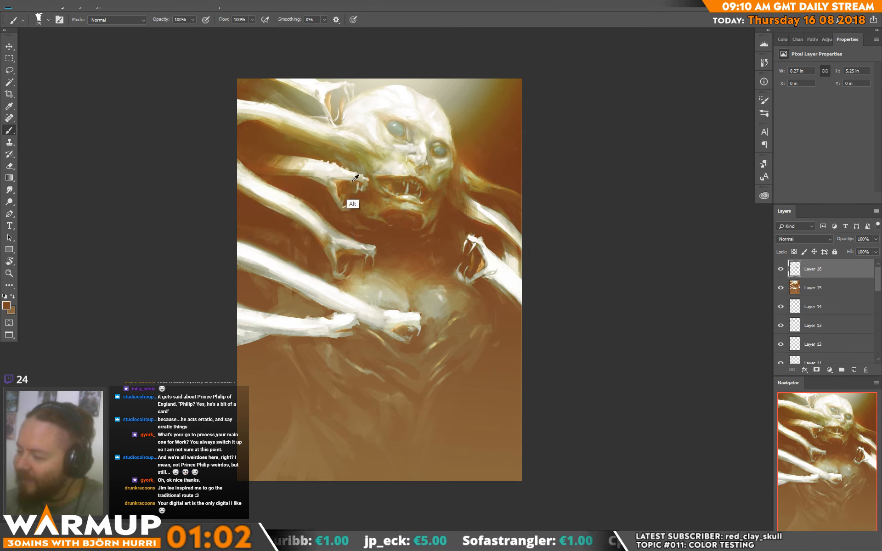
# - Refine the fanged tentacle head beside the creature's mouth and the tentacle below it with sampled brown, beige and off-white tones
pyautogui.keyDown('alt'); pyautogui.click(342, 186); pyautogui.keyUp('alt')
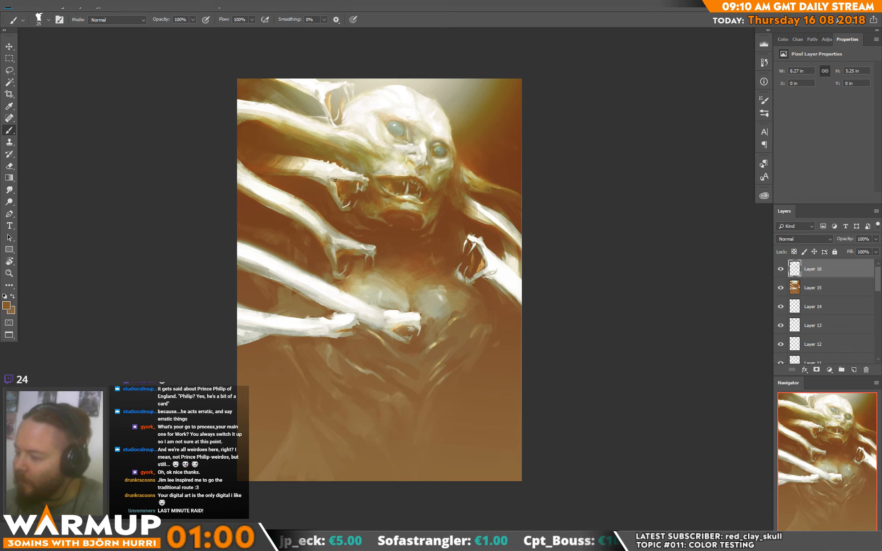
pyautogui.keyDown('alt'); pyautogui.click(341, 178); pyautogui.keyUp('alt')
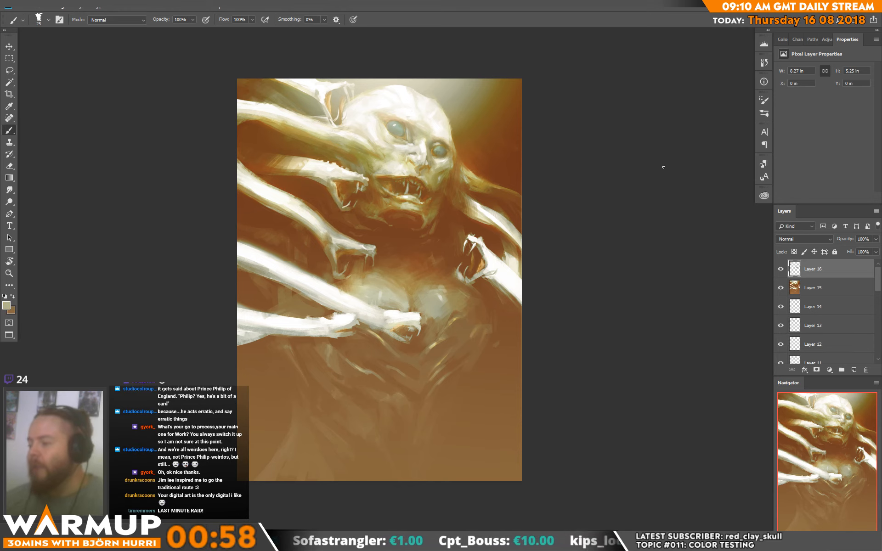
pyautogui.keyDown('alt'); pyautogui.click(326, 174); pyautogui.keyUp('alt')
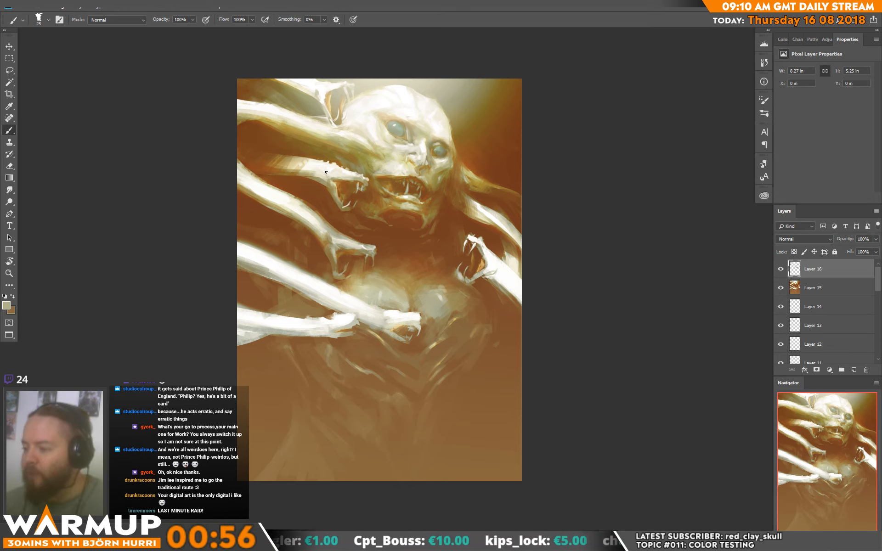
pyautogui.keyDown('alt'); pyautogui.click(329, 177); pyautogui.keyUp('alt')
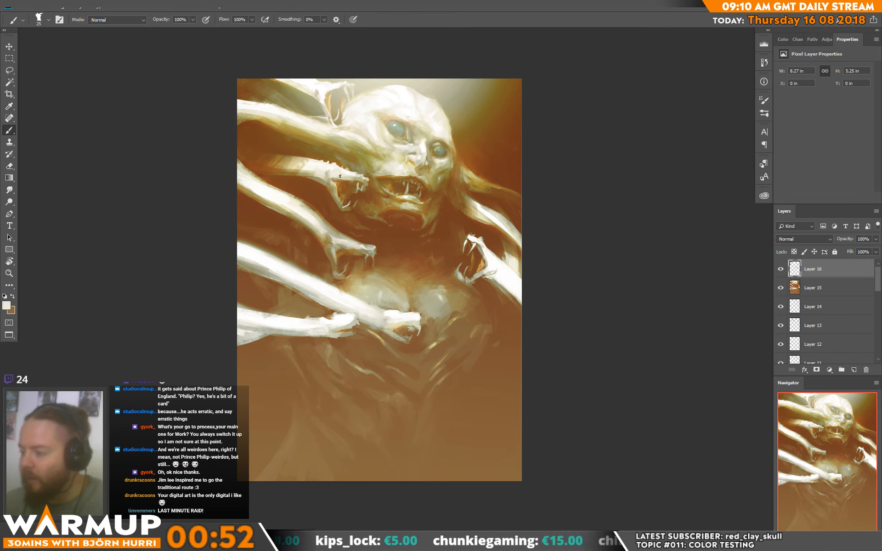
pyautogui.keyDown('alt'); pyautogui.click(325, 212); pyautogui.keyUp('alt')
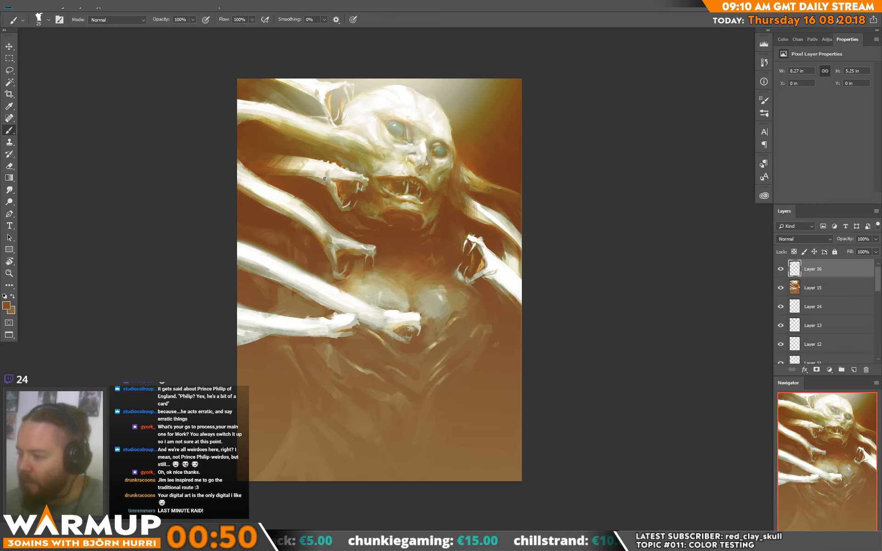
pyautogui.keyDown('alt'); pyautogui.click(325, 178); pyautogui.keyUp('alt')
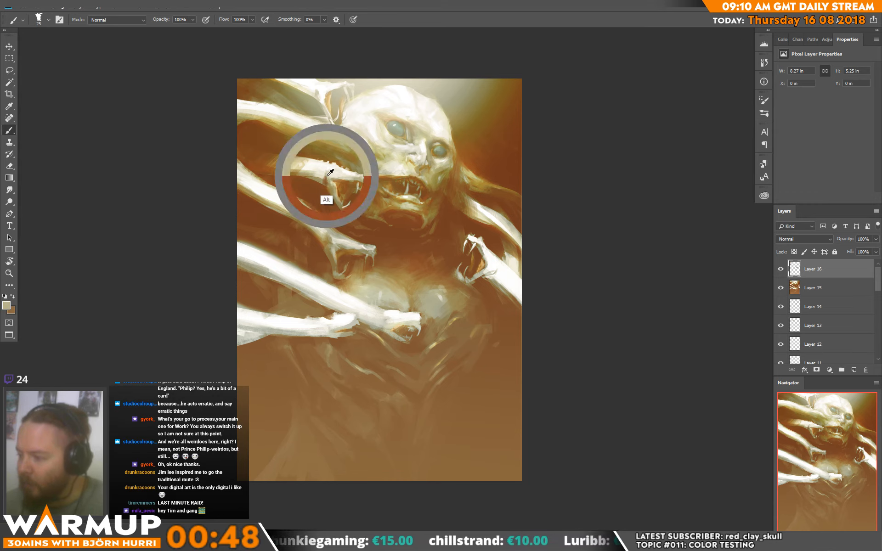
pyautogui.keyDown('alt'); pyautogui.click(324, 178); pyautogui.keyUp('alt')
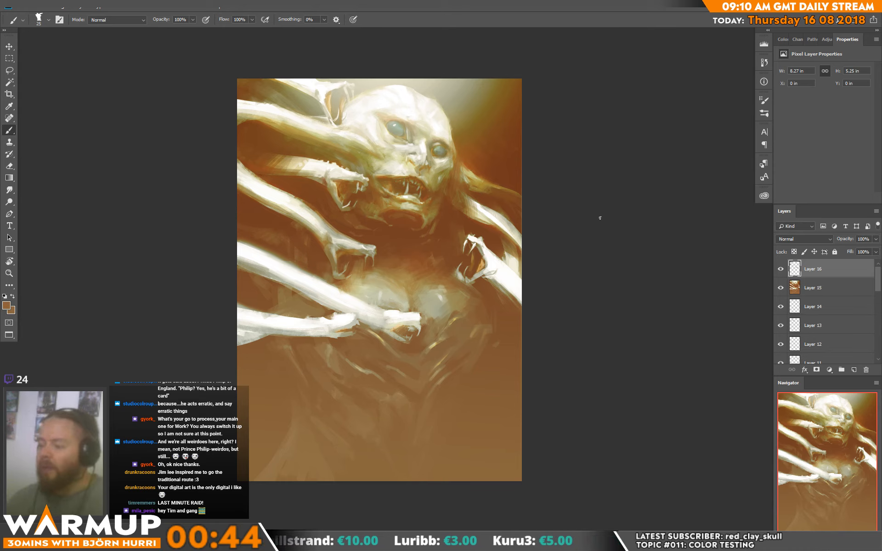
pyautogui.keyDown('alt'); pyautogui.click(315, 256); pyautogui.keyUp('alt')
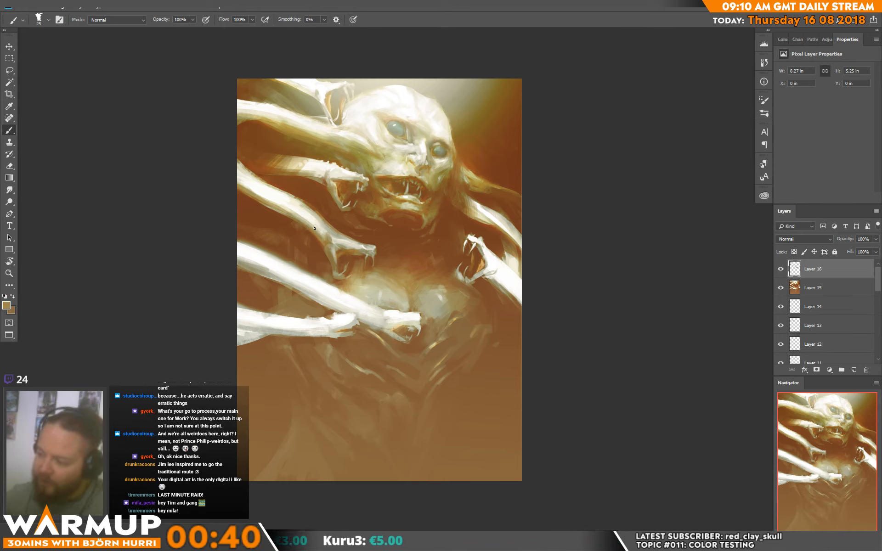
pyautogui.keyDown('alt'); pyautogui.click(317, 238); pyautogui.keyUp('alt')
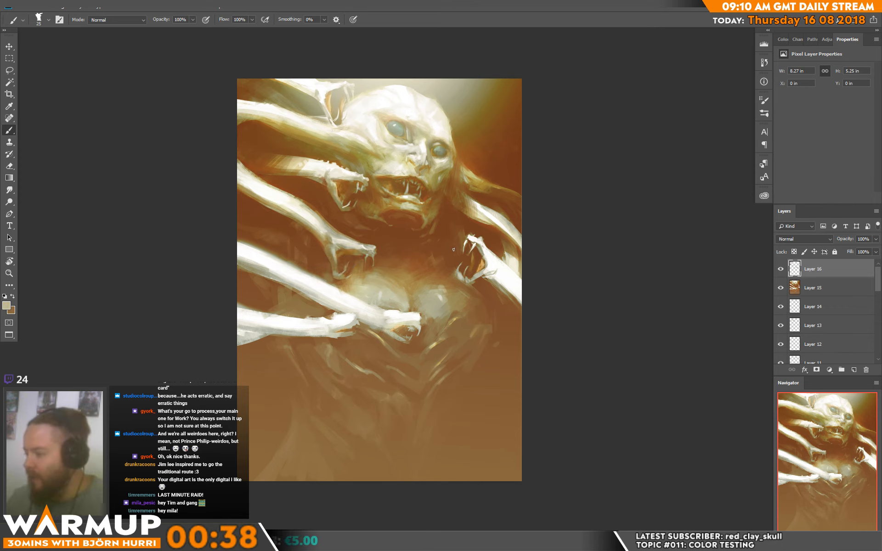
# - Set the brush size to 53 px and paint sampled tan and beige shading along the underside of the lower right-hand tentacle
pyautogui.rightClick(509, 290)
pyautogui.moveTo(565, 145); pyautogui.dragTo(574, 145)
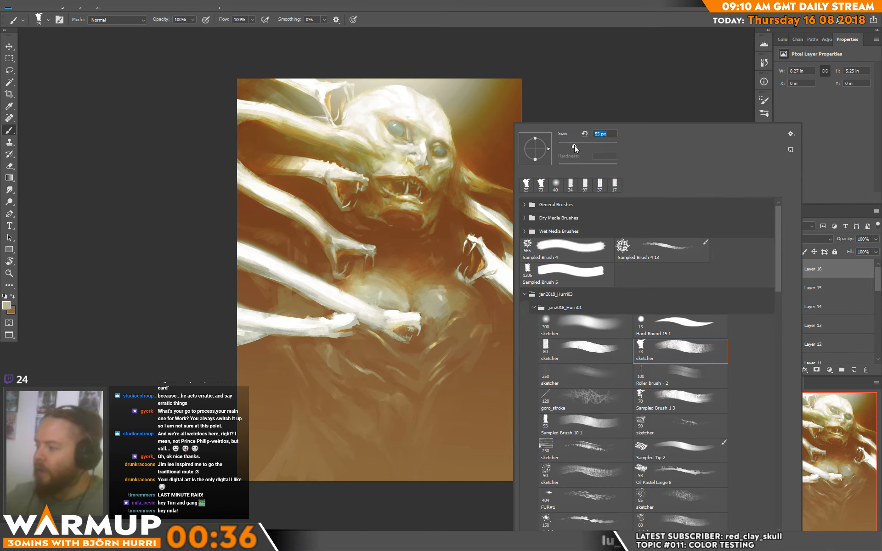
pyautogui.click(603, 103)
pyautogui.keyDown('alt'); pyautogui.click(474, 215); pyautogui.keyUp('alt')
pyautogui.moveTo(496, 282); pyautogui.dragTo(521, 296)
pyautogui.moveTo(493, 277); pyautogui.dragTo(543, 299)
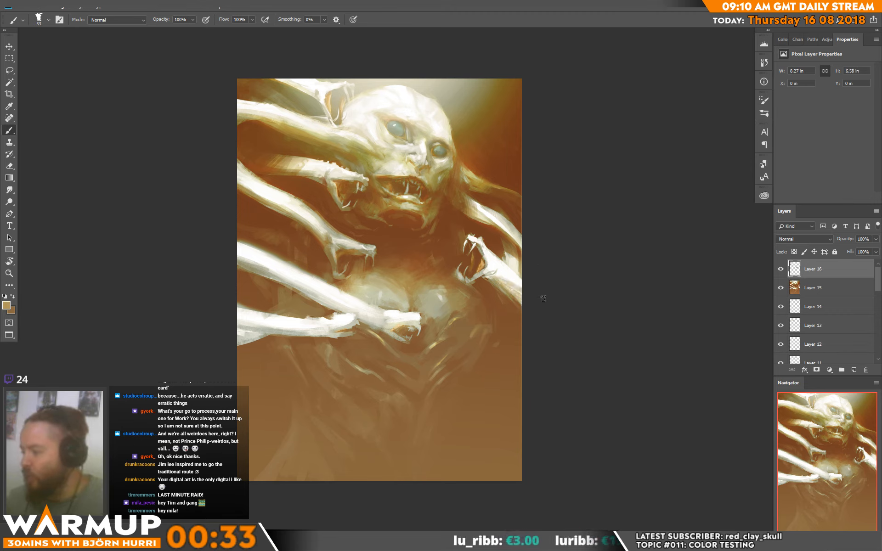
pyautogui.keyDown('alt'); pyautogui.click(516, 280); pyautogui.keyUp('alt')
pyautogui.keyDown('alt'); pyautogui.click(517, 288); pyautogui.keyUp('alt')
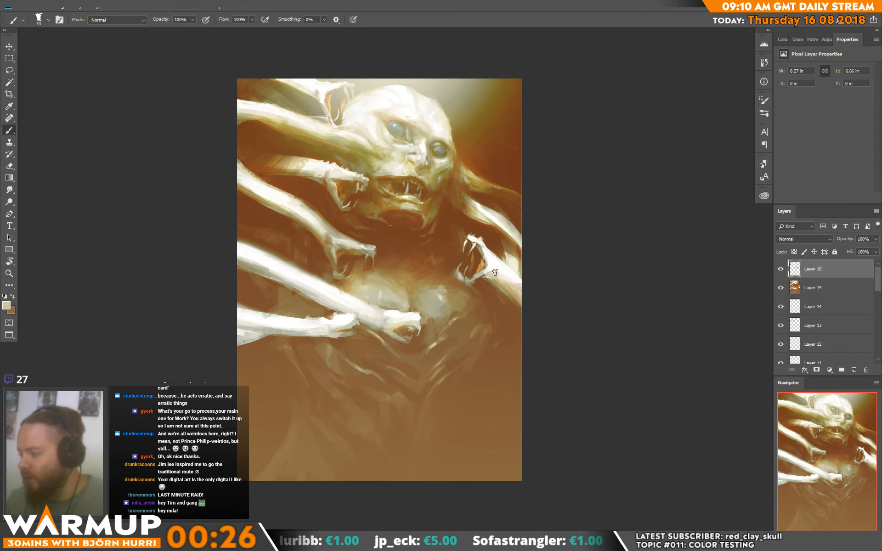
# - Touch up the lower right-hand tentacle with sampled off-white and the edge of the tentacle above it with reddish-brown
pyautogui.keyDown('alt'); pyautogui.click(498, 265); pyautogui.keyUp('alt')
pyautogui.keyDown('alt'); pyautogui.click(501, 274); pyautogui.keyUp('alt')
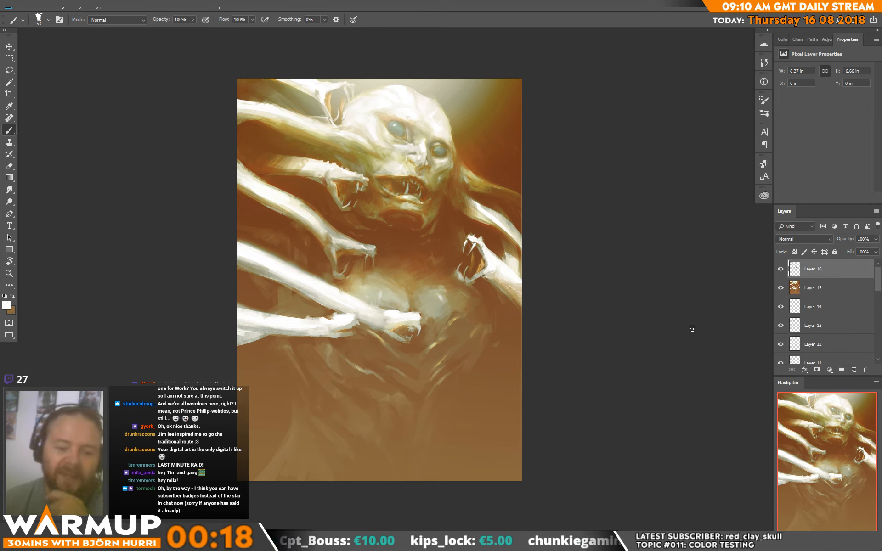
pyautogui.keyDown('alt'); pyautogui.click(496, 228); pyautogui.keyUp('alt')
pyautogui.keyDown('alt'); pyautogui.click(502, 233); pyautogui.keyUp('alt')
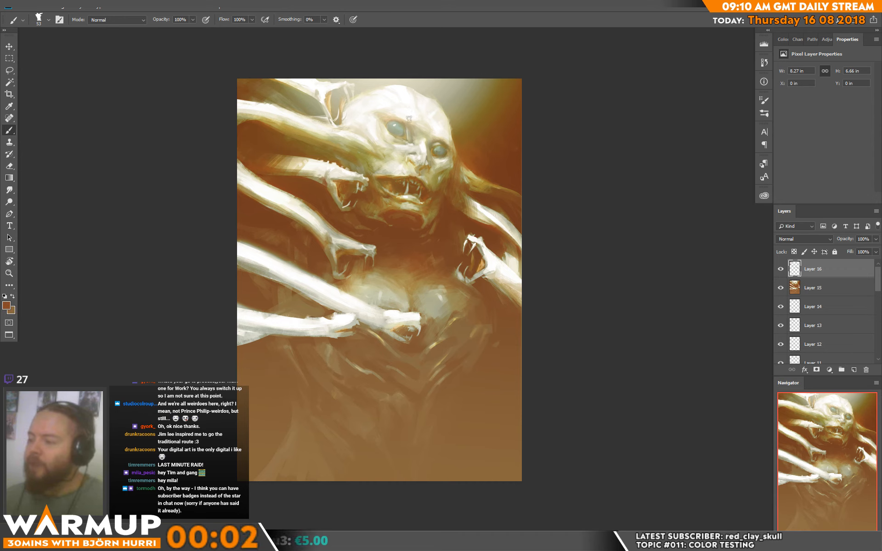
# - Blend sampled cream and off-white tones over the creature's temple, forehead and the cheek beside its nose
pyautogui.keyDown('alt'); pyautogui.click(347, 127); pyautogui.keyUp('alt')
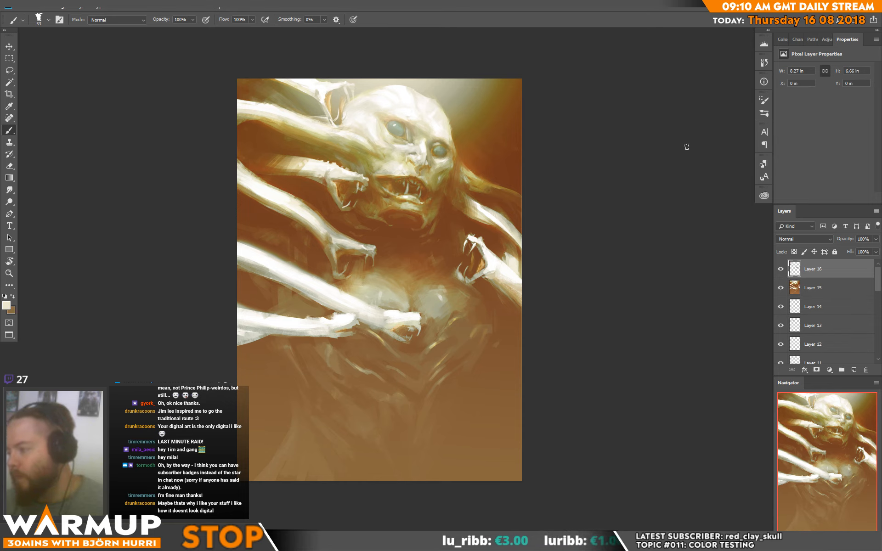
pyautogui.keyDown('alt'); pyautogui.click(367, 112); pyautogui.keyUp('alt')
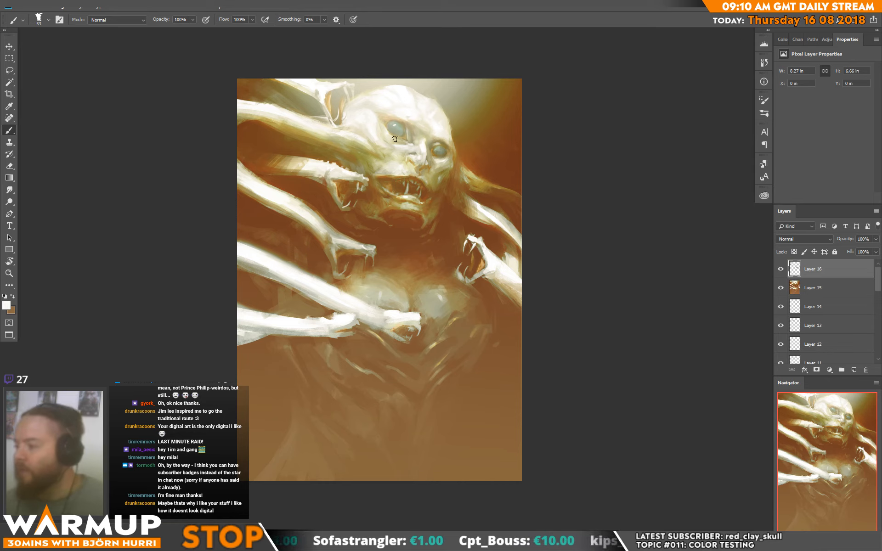
pyautogui.press('alt')
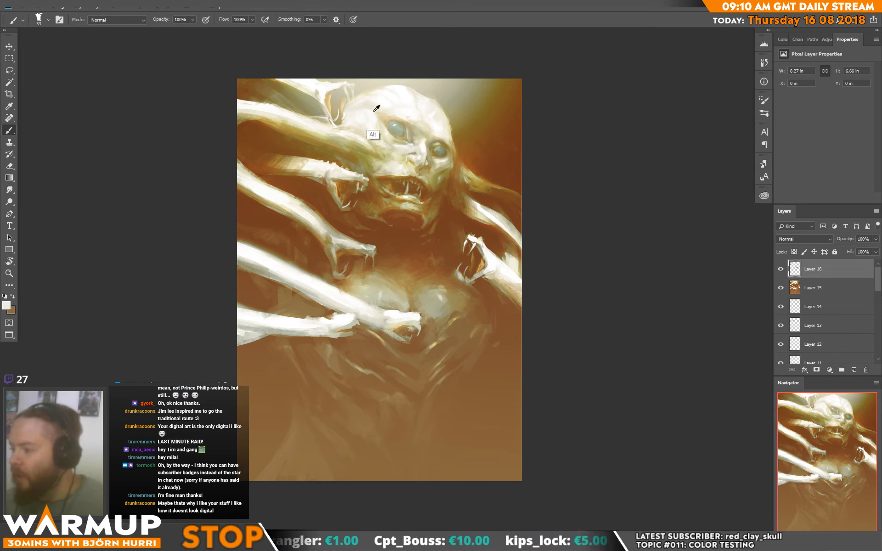
pyautogui.keyDown('alt'); pyautogui.click(417, 146); pyautogui.keyUp('alt')
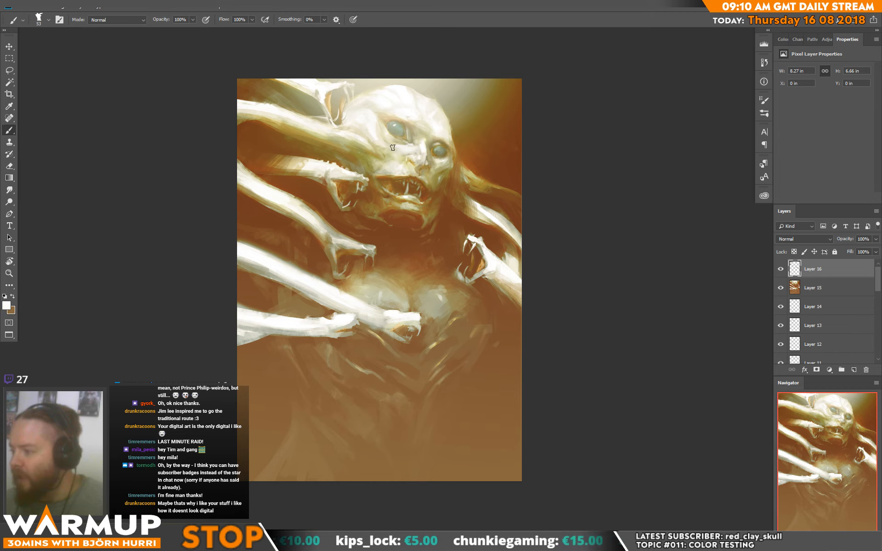
pyautogui.keyDown('alt'); pyautogui.click(402, 152); pyautogui.keyUp('alt')
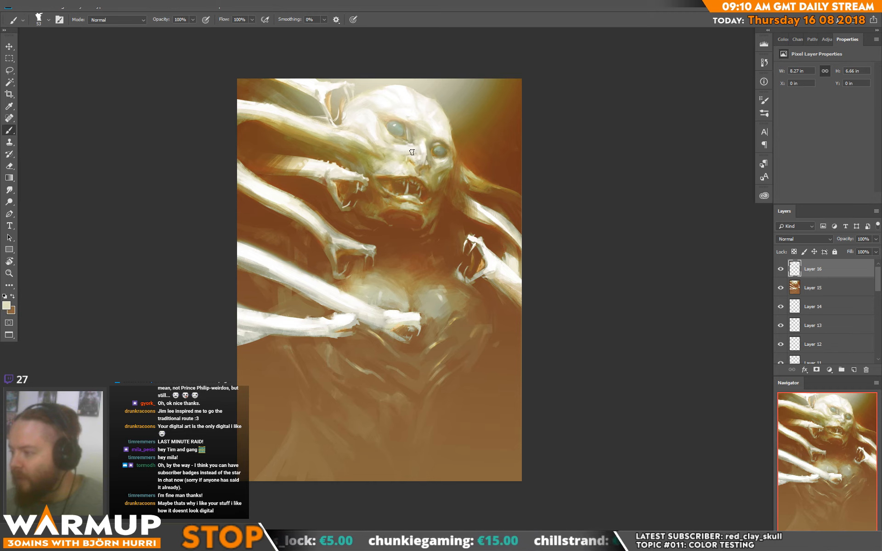
pyautogui.keyDown('alt'); pyautogui.click(410, 149); pyautogui.keyUp('alt')
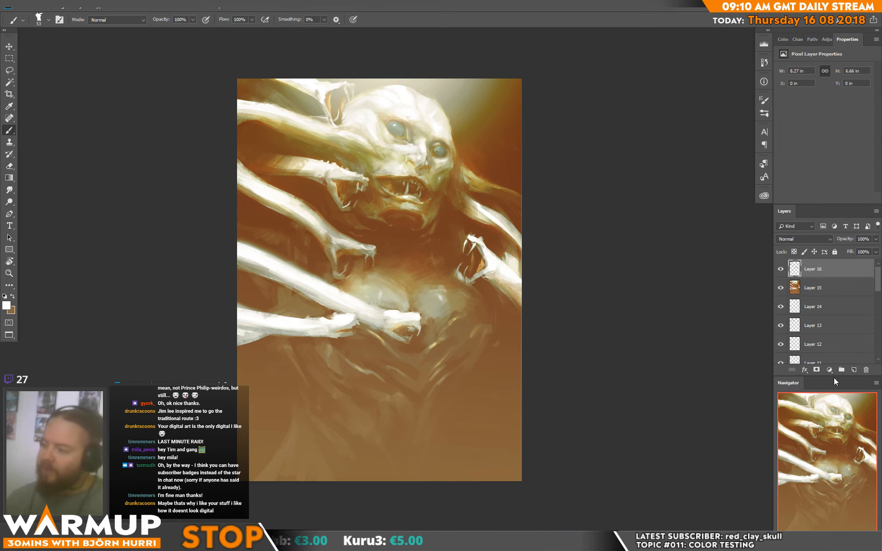
# - Set the brush size to 21 px and refine the creature's left-hand cheek above the mouth with sampled cream and off-white
pyautogui.press('alt')
pyautogui.rightClick(409, 167)
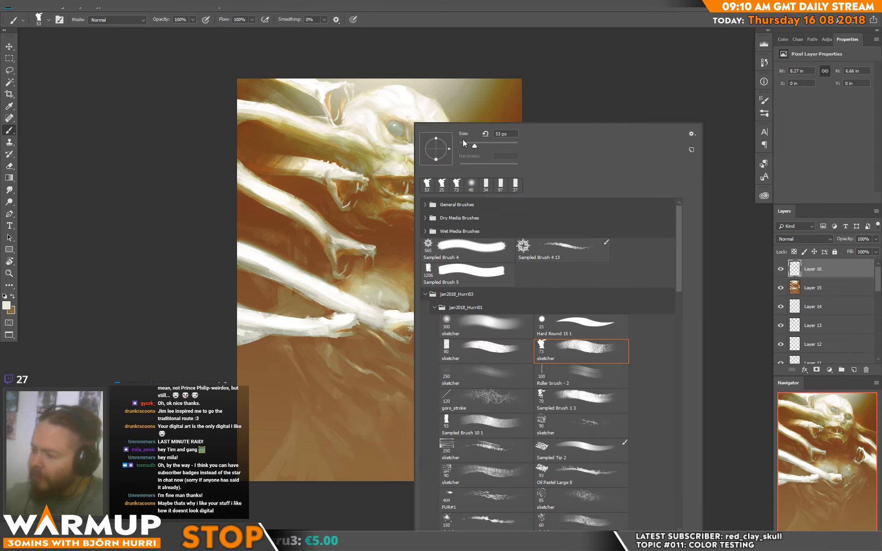
pyautogui.click(392, 162)
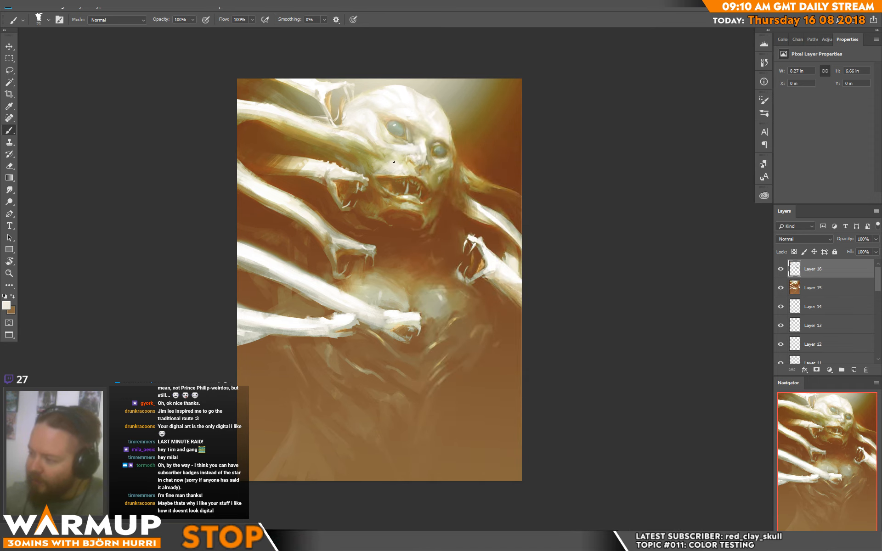
pyautogui.keyDown('alt'); pyautogui.click(396, 166); pyautogui.keyUp('alt')
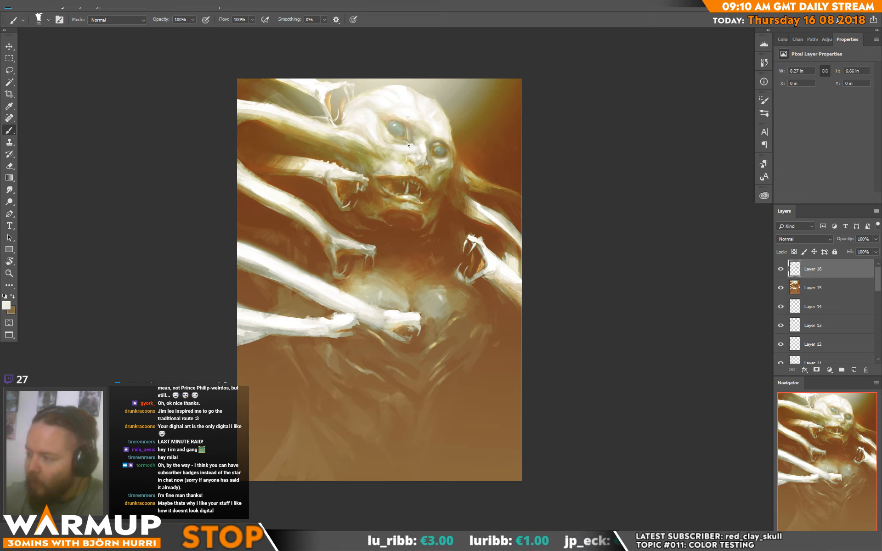
pyautogui.keyDown('alt'); pyautogui.click(391, 163); pyautogui.keyUp('alt')
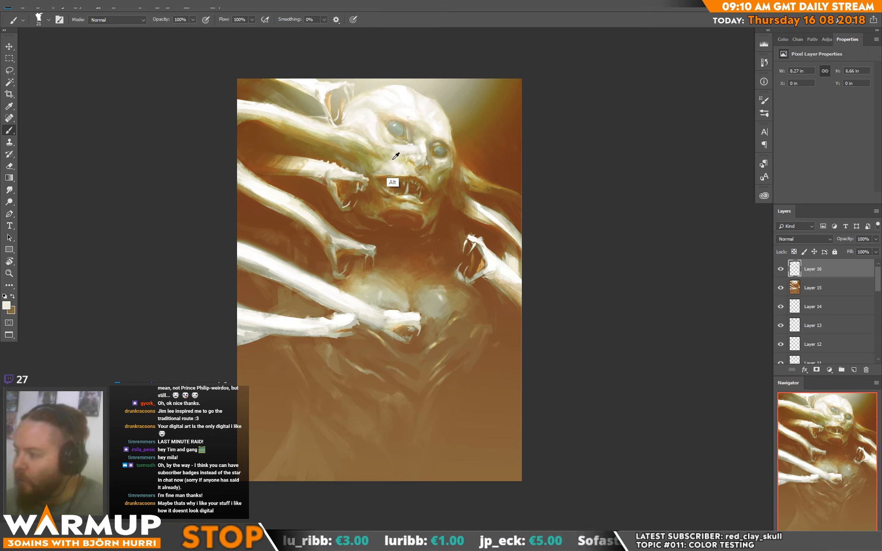
pyautogui.keyDown('alt'); pyautogui.click(393, 161); pyautogui.keyUp('alt')
pyautogui.keyDown('alt'); pyautogui.click(394, 163); pyautogui.keyUp('alt')
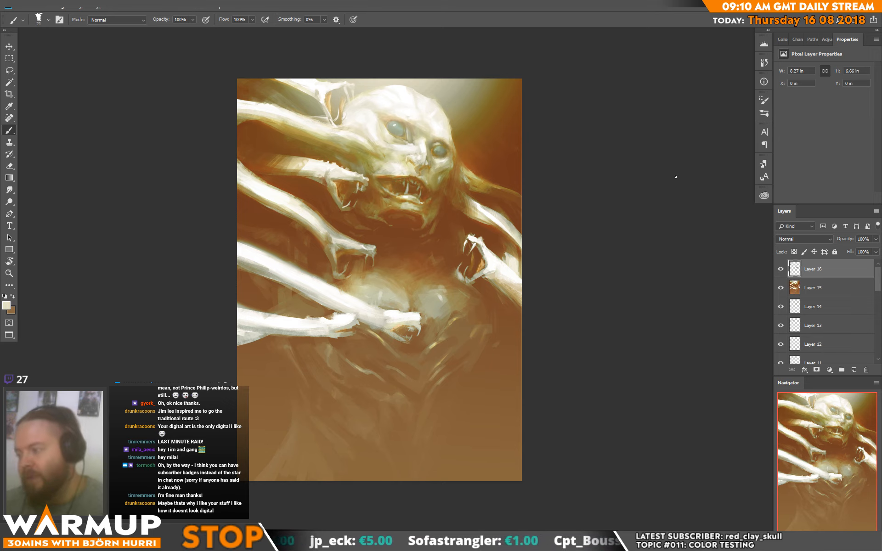
# - Smooth the area between the creature's nose and left-hand eye with sampled near-white tones
pyautogui.keyDown('alt'); pyautogui.click(410, 156); pyautogui.keyUp('alt')
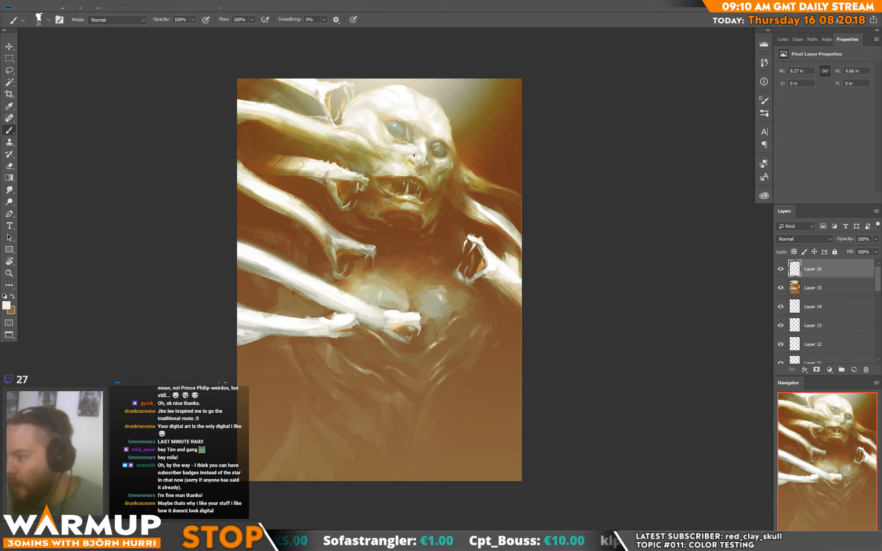
pyautogui.keyDown('alt'); pyautogui.click(408, 155); pyautogui.keyUp('alt')
pyautogui.keyDown('alt'); pyautogui.click(408, 154); pyautogui.keyUp('alt')
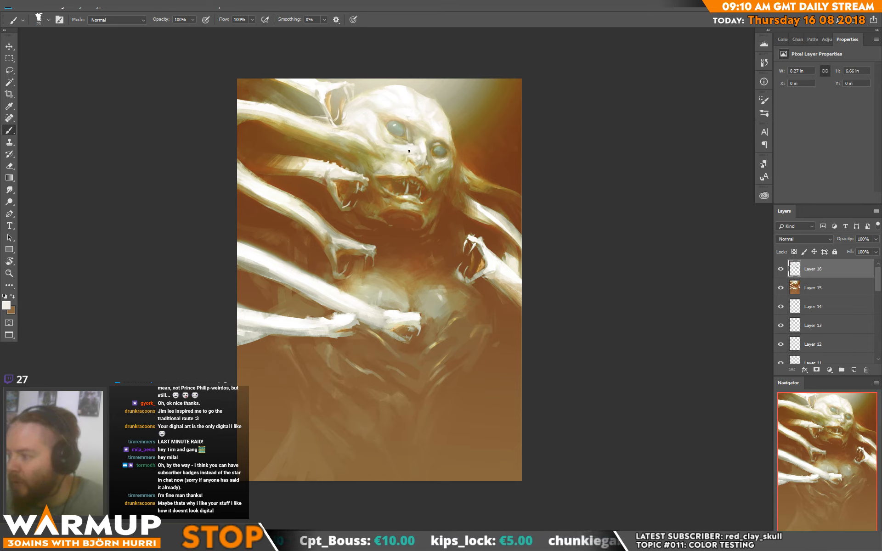
pyautogui.keyDown('alt'); pyautogui.click(401, 147); pyautogui.keyUp('alt')
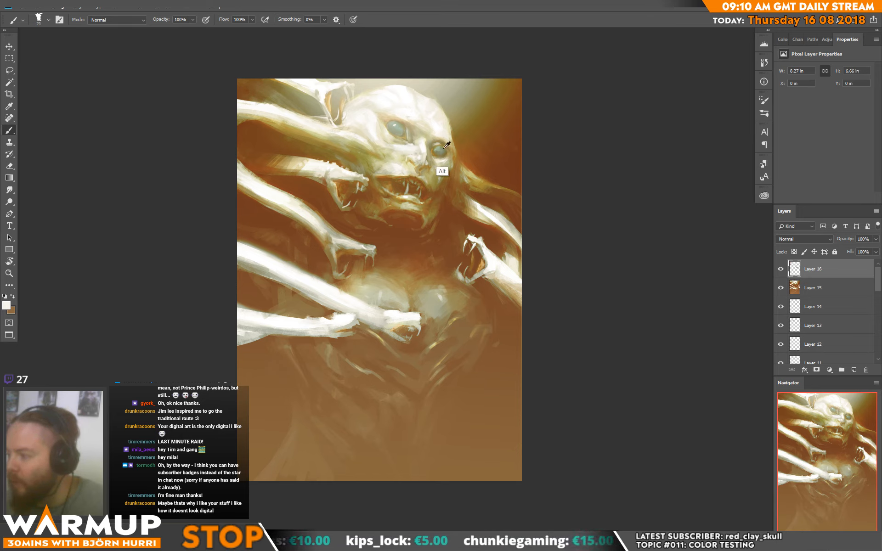
# - Define the lower lid and socket of the creature's left-hand eye with sampled warm tan, olive and cream tones
pyautogui.keyDown('alt'); pyautogui.click(335, 97); pyautogui.keyUp('alt')
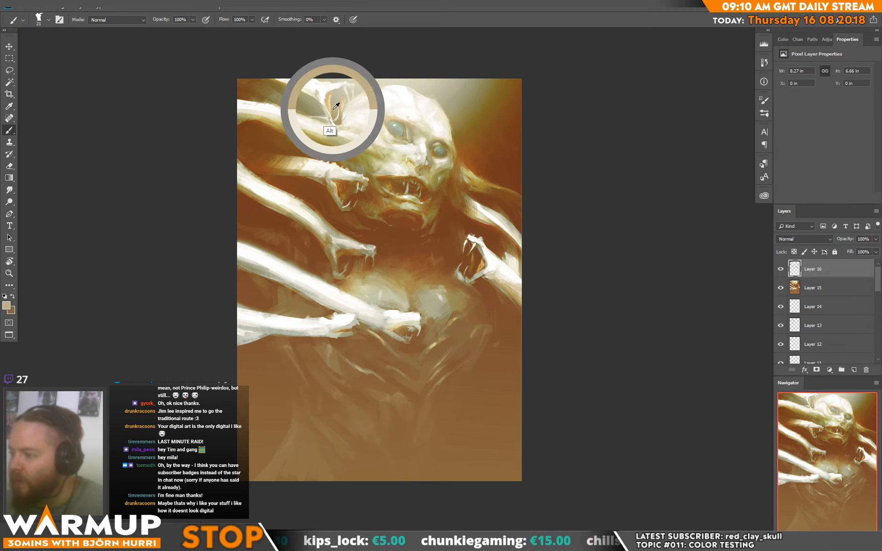
pyautogui.keyDown('alt'); pyautogui.click(402, 145); pyautogui.keyUp('alt')
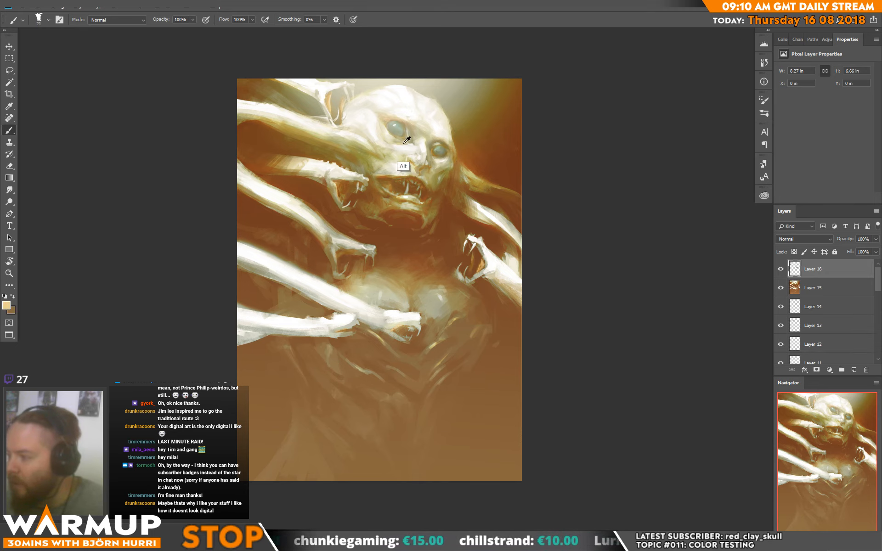
pyautogui.keyDown('alt'); pyautogui.click(396, 139); pyautogui.keyUp('alt')
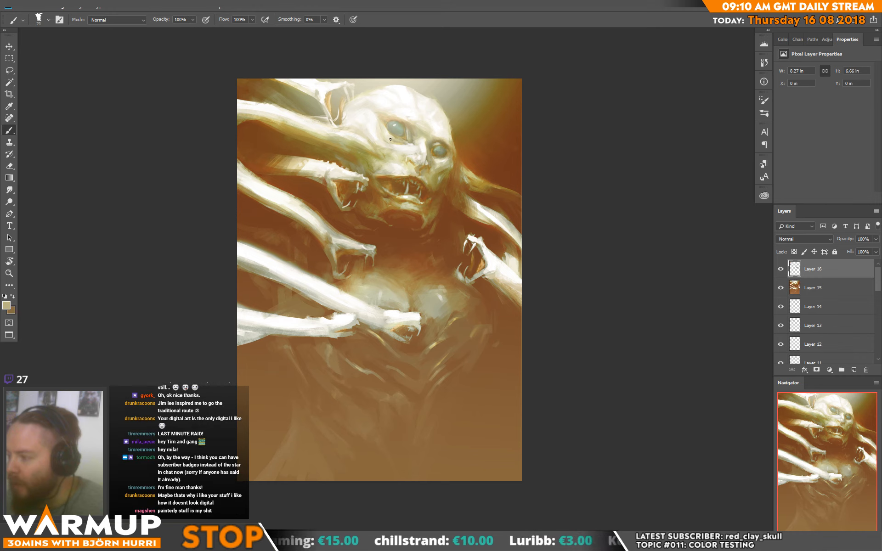
pyautogui.keyDown('alt'); pyautogui.click(398, 167); pyautogui.keyUp('alt')
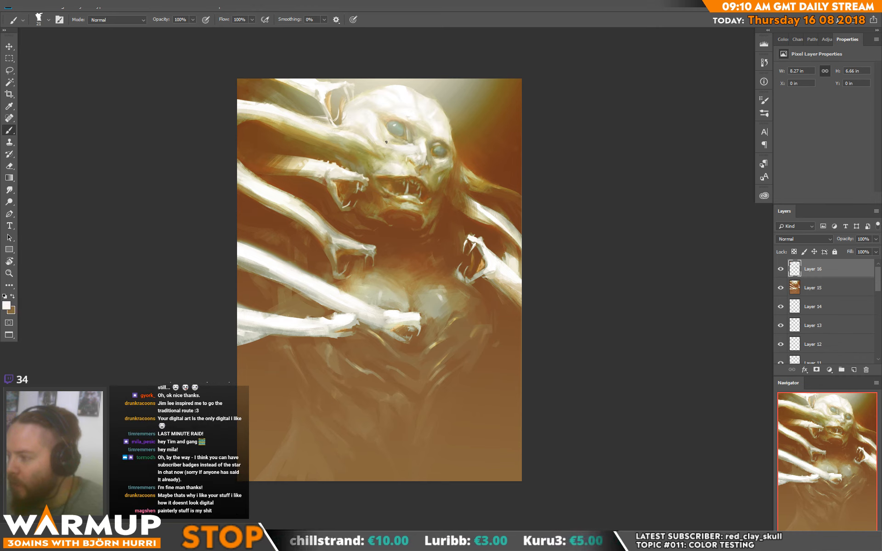
pyautogui.keyDown('alt'); pyautogui.click(387, 139); pyautogui.keyUp('alt')
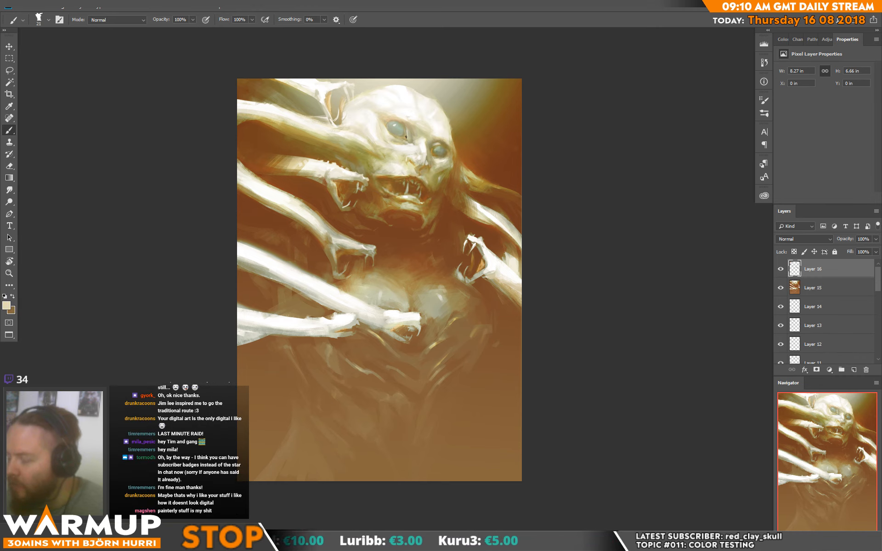
# - Reset the colours with white as foreground, and paint a highlight on the left-hand eyeball, blending it with sampled light grey
pyautogui.press('d')
pyautogui.press('x')
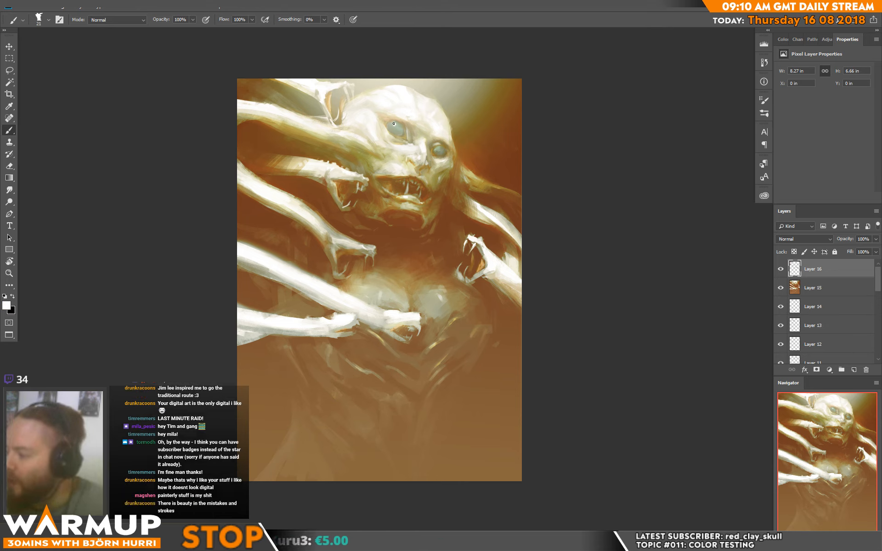
pyautogui.keyDown('alt'); pyautogui.click(393, 124); pyautogui.keyUp('alt')
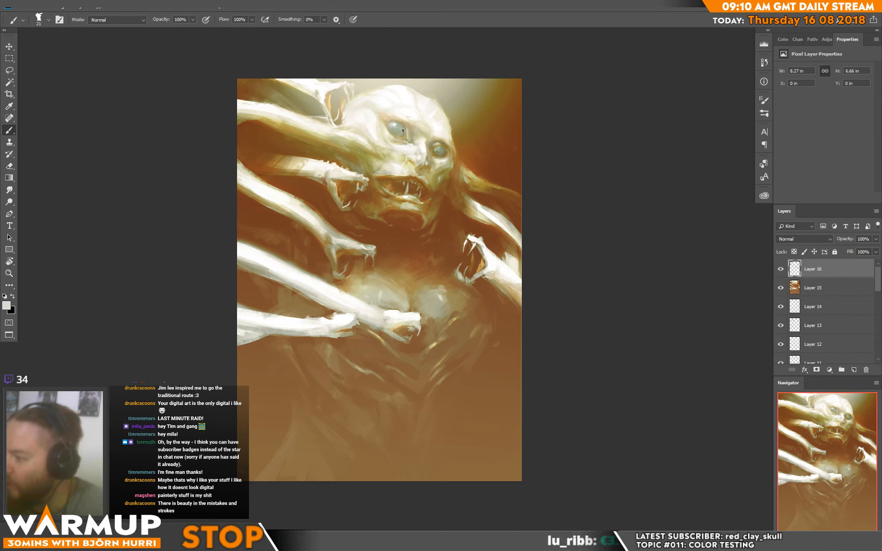
# - Refine both of the creature's eyeballs with sampled grey, off-white and muted grey-green tones
pyautogui.keyDown('alt'); pyautogui.click(401, 132); pyautogui.keyUp('alt')
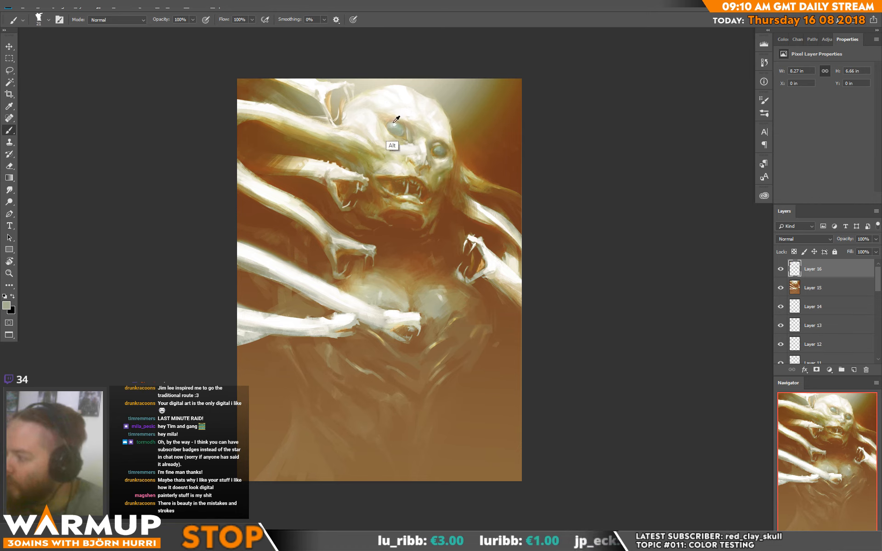
pyautogui.keyDown('alt'); pyautogui.click(394, 122); pyautogui.keyUp('alt')
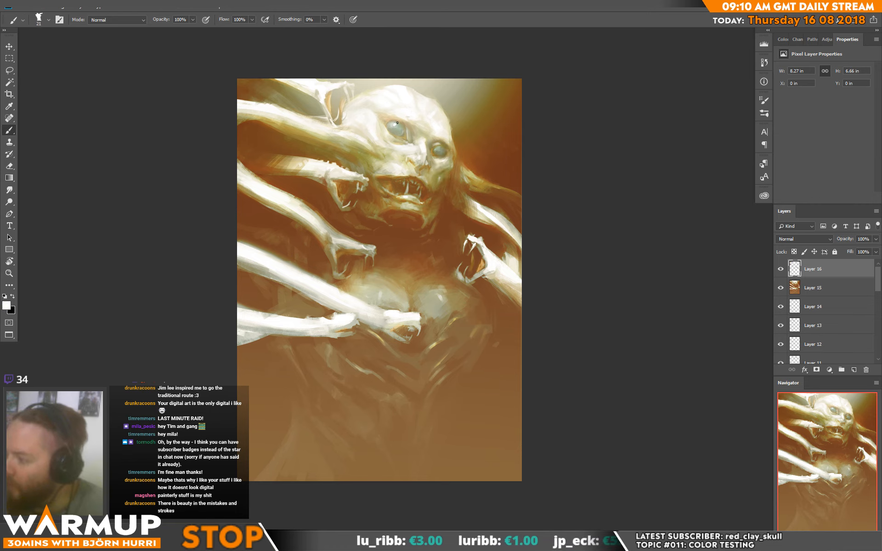
pyautogui.keyDown('alt'); pyautogui.click(440, 148); pyautogui.keyUp('alt')
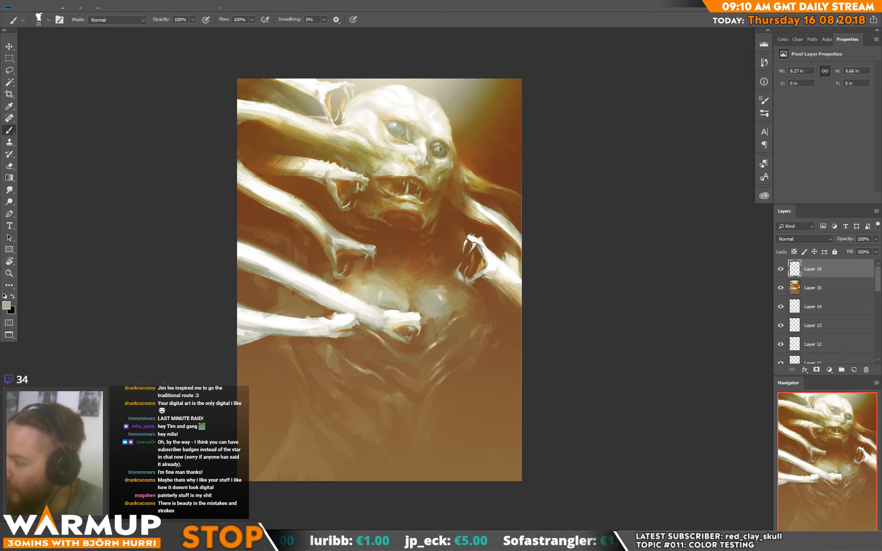
pyautogui.keyDown('alt'); pyautogui.click(444, 149); pyautogui.keyUp('alt')
pyautogui.keyDown('alt'); pyautogui.click(438, 151); pyautogui.keyUp('alt')
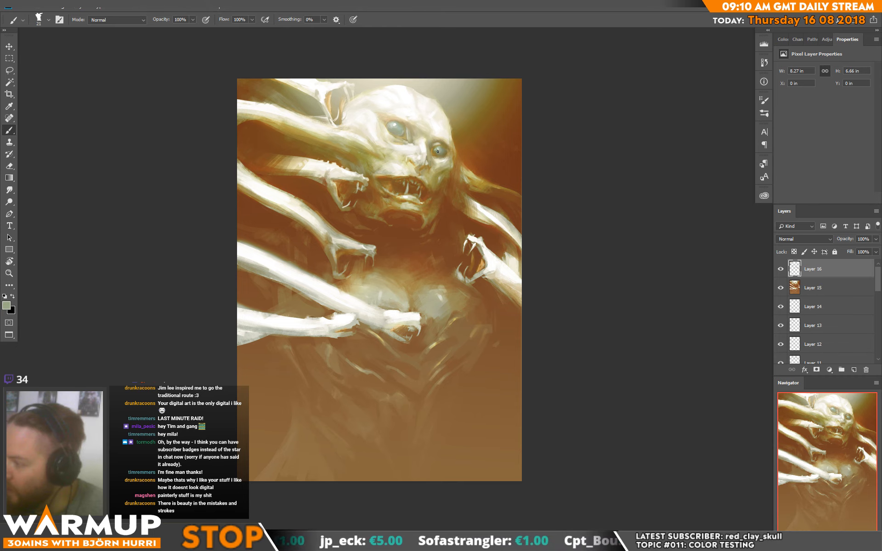
pyautogui.keyDown('alt'); pyautogui.click(443, 150); pyautogui.keyUp('alt')
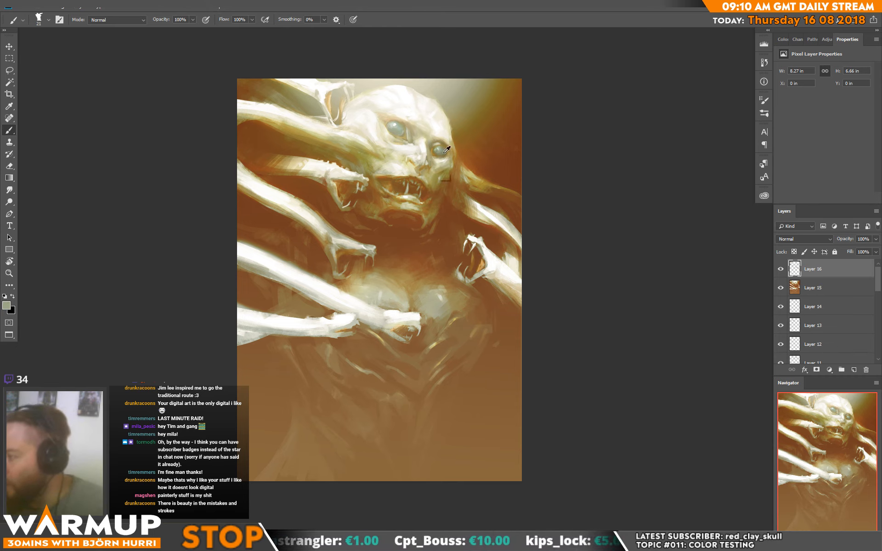
pyautogui.keyDown('alt'); pyautogui.click(443, 151); pyautogui.keyUp('alt')
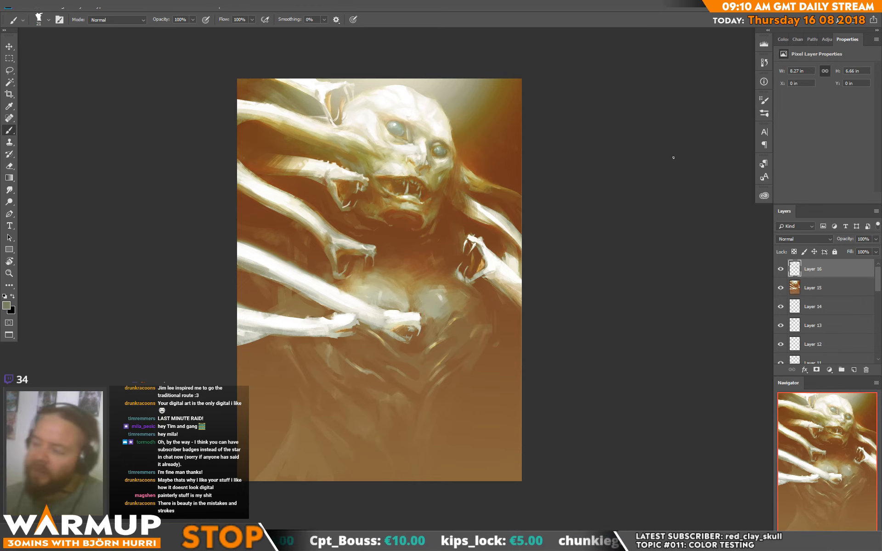
# - Shape the socket of the creature's right-hand eye and the bridge of the nose with sampled tan, ochre and cream tones
pyautogui.keyDown('alt'); pyautogui.click(435, 139); pyautogui.keyUp('alt')
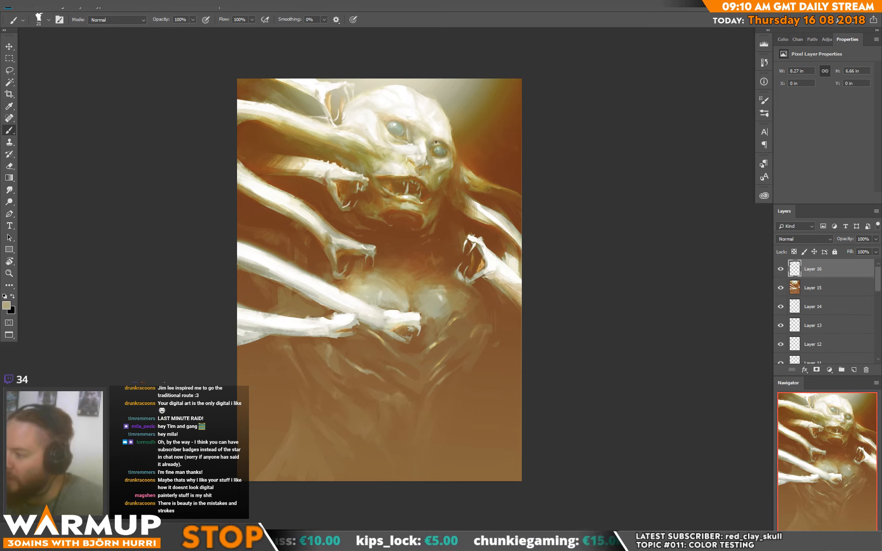
pyautogui.keyDown('alt'); pyautogui.click(431, 147); pyautogui.keyUp('alt')
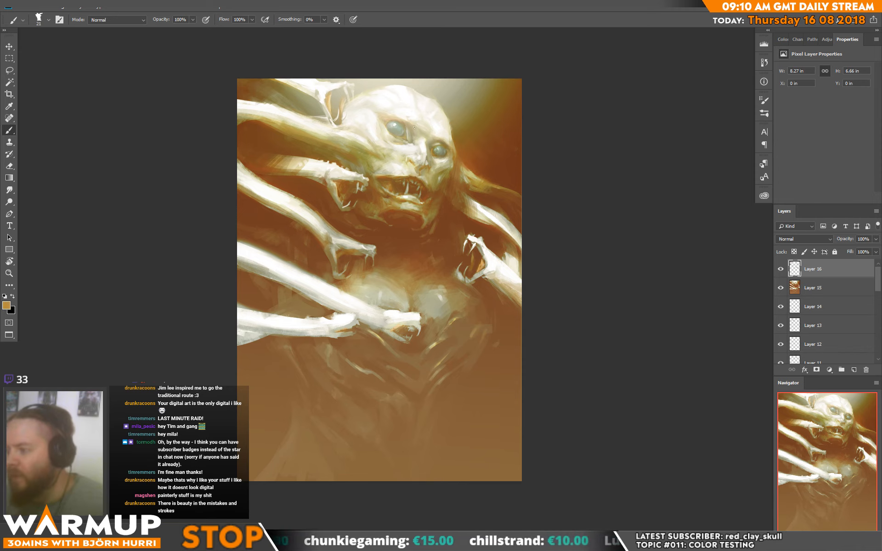
pyautogui.keyDown('alt'); pyautogui.click(414, 131); pyautogui.keyUp('alt')
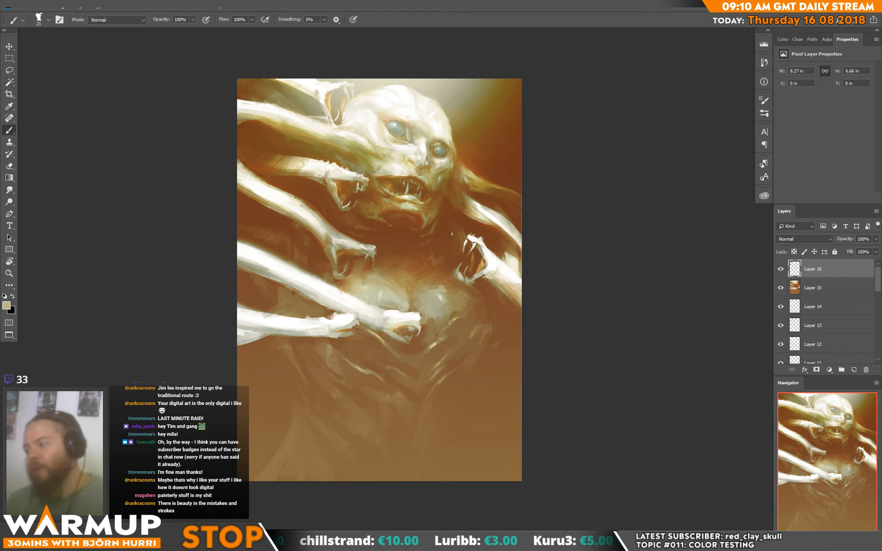
pyautogui.keyDown('alt'); pyautogui.click(410, 121); pyautogui.keyUp('alt')
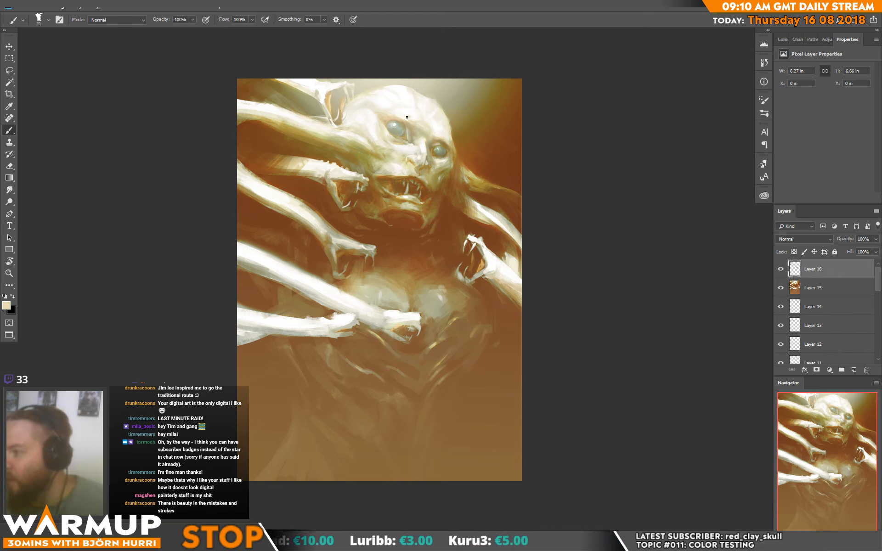
# - Smooth the creature's brow and forehead above the left-hand eye with sampled off-white and pale cream tones
pyautogui.keyDown('alt'); pyautogui.click(406, 116); pyautogui.keyUp('alt')
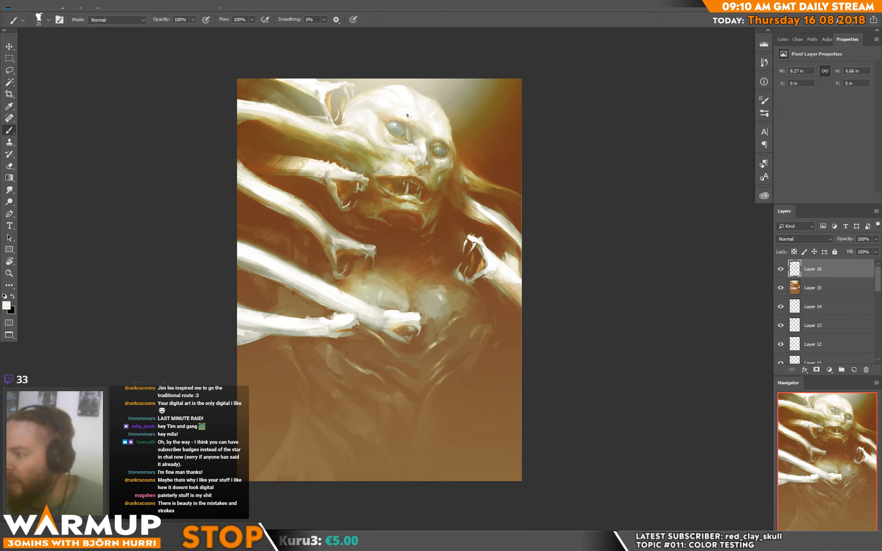
pyautogui.keyDown('alt'); pyautogui.click(411, 115); pyautogui.keyUp('alt')
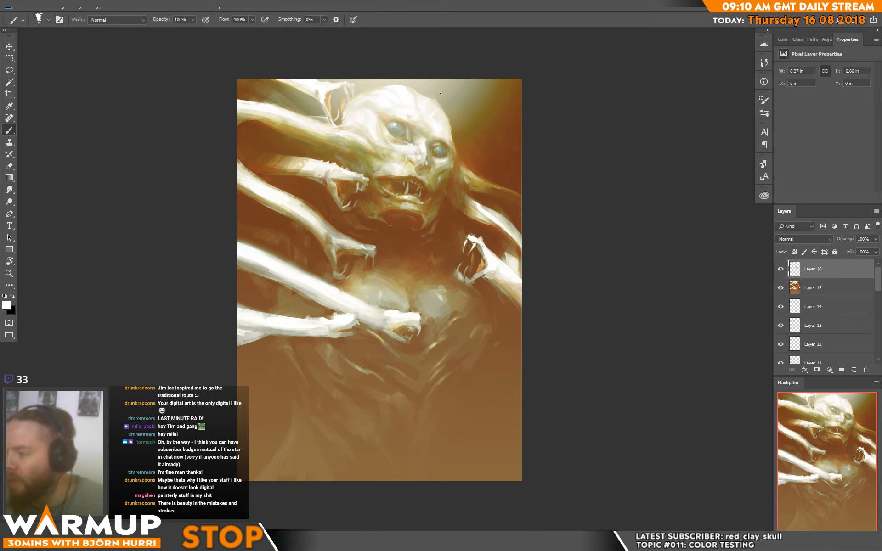
pyautogui.keyDown('alt'); pyautogui.click(410, 115); pyautogui.keyUp('alt')
pyautogui.keyDown('alt'); pyautogui.click(412, 114); pyautogui.keyUp('alt')
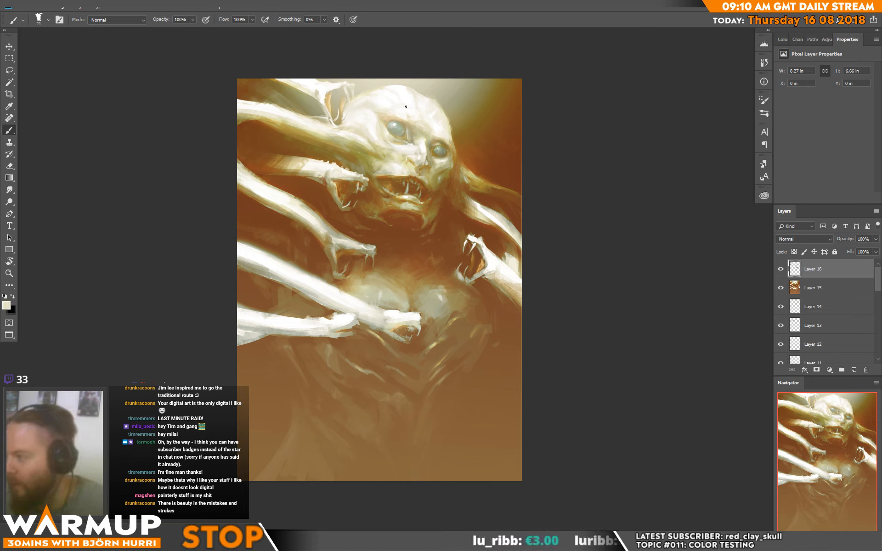
pyautogui.keyDown('alt'); pyautogui.click(404, 104); pyautogui.keyUp('alt')
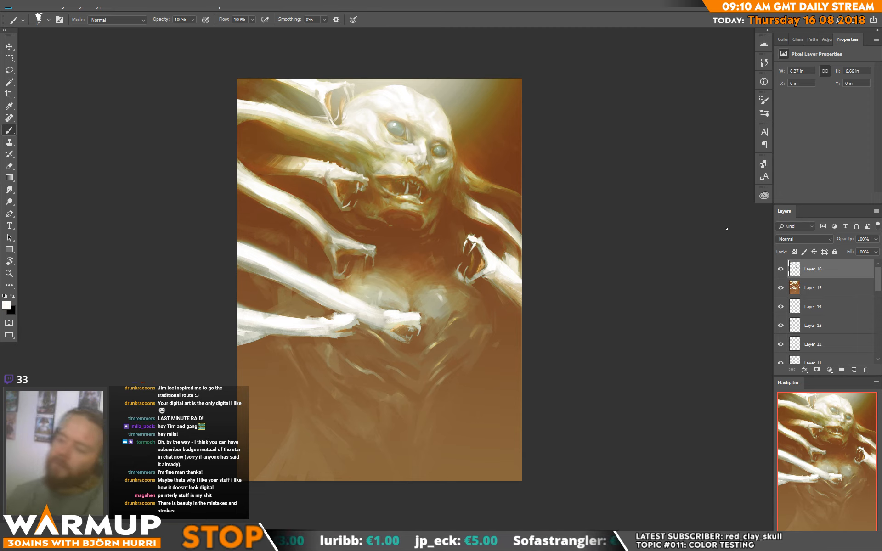
# - Refine the open mouth of the tentacle beside the creature's head with sampled tan, orange-brown and beige tones
pyautogui.keyDown('alt'); pyautogui.click(343, 98); pyautogui.keyUp('alt')
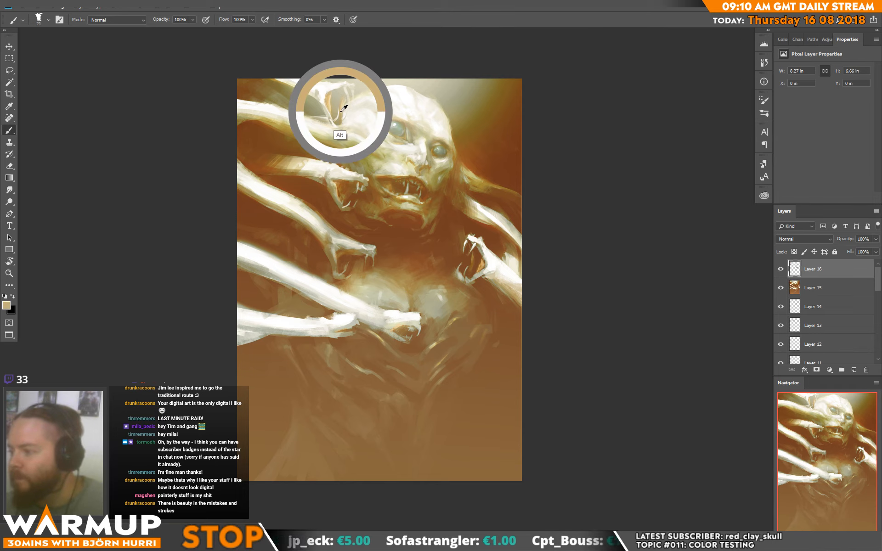
pyautogui.keyDown('alt'); pyautogui.click(385, 177); pyautogui.keyUp('alt')
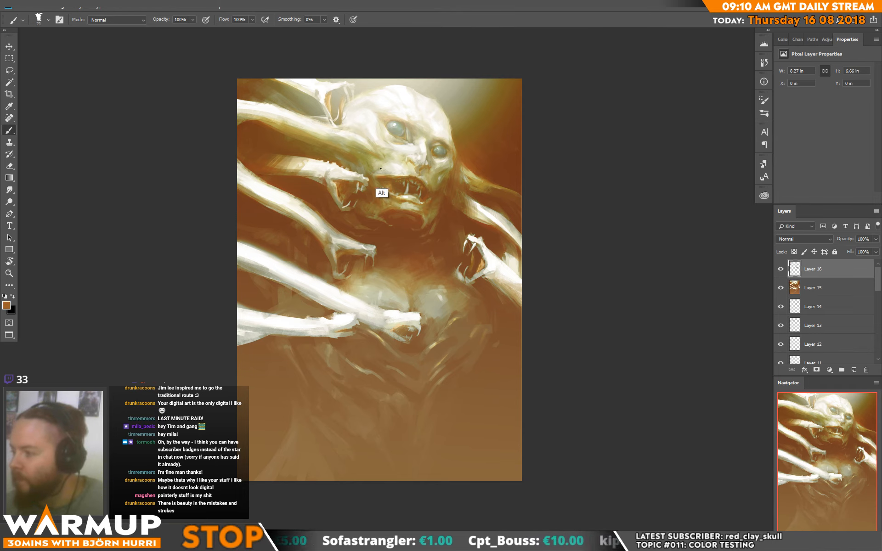
pyautogui.keyDown('alt'); pyautogui.click(339, 99); pyautogui.keyUp('alt')
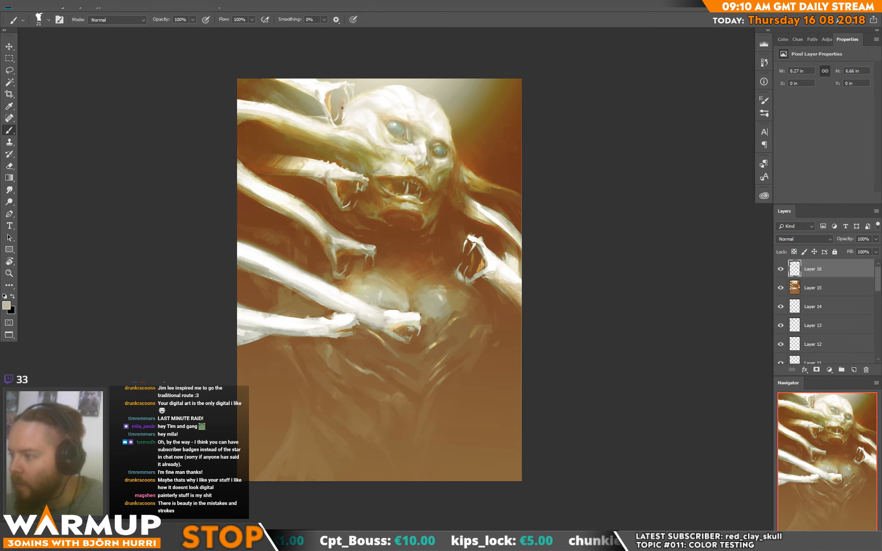
pyautogui.keyDown('alt'); pyautogui.click(343, 101); pyautogui.keyUp('alt')
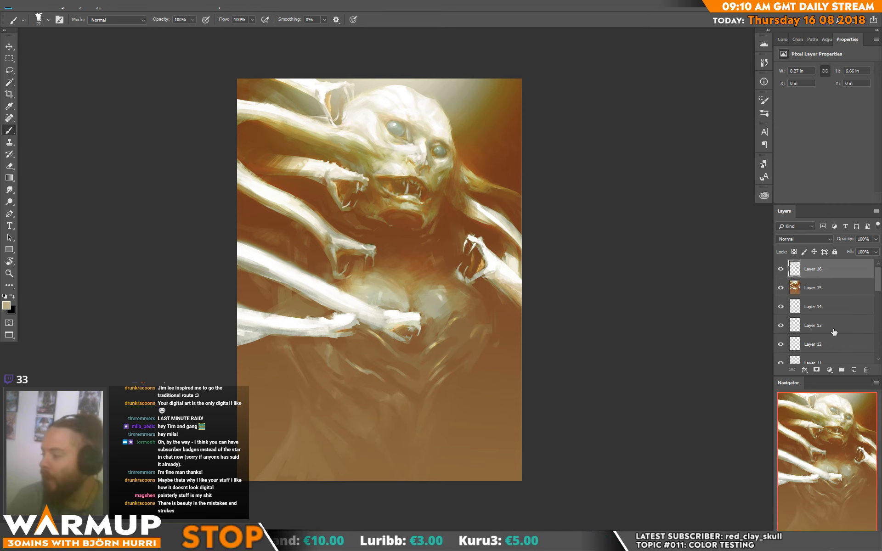
# - Add a Color Lookup adjustment layer above Layer 16, ready for choosing a 3D LUT
pyautogui.click(830, 370)
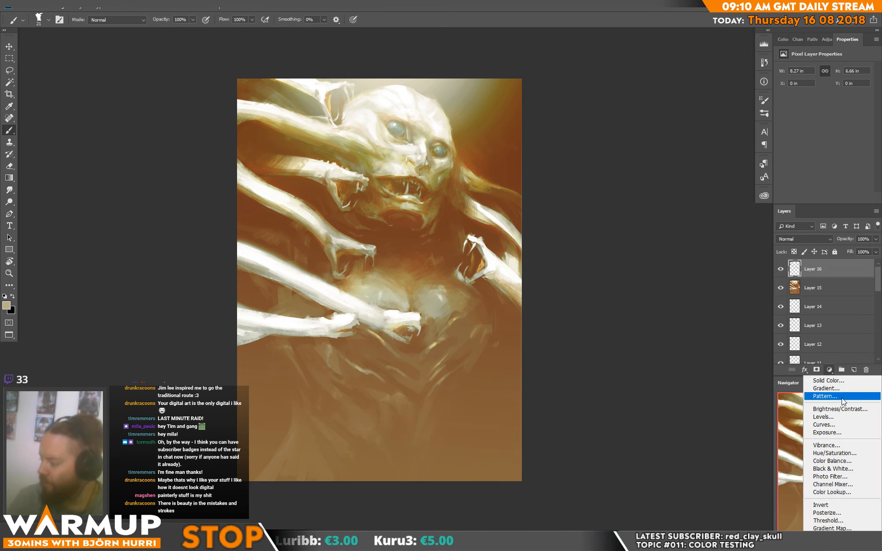
pyautogui.click(845, 492)
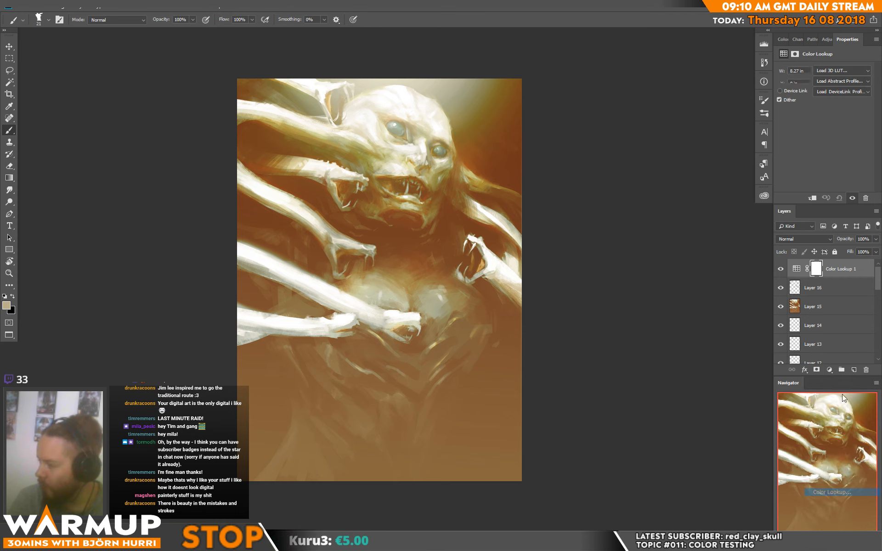
pyautogui.click(831, 70)
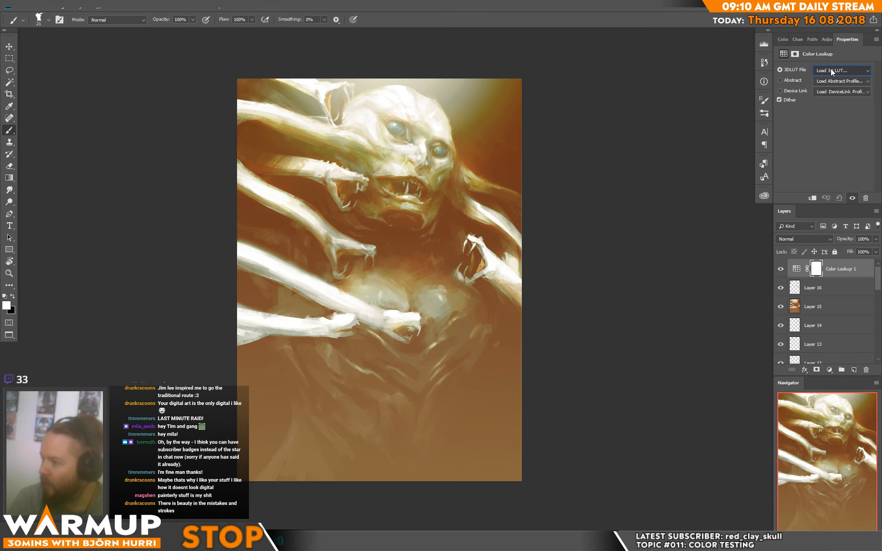
# - Try the 3D LUTs from Bleach Bypass through Candlelight, Crisp_Winter, EdgyAmber and FallColors to FoggyNight on the painting
pyautogui.press('Down')
pyautogui.press('Down')
pyautogui.press('Down')
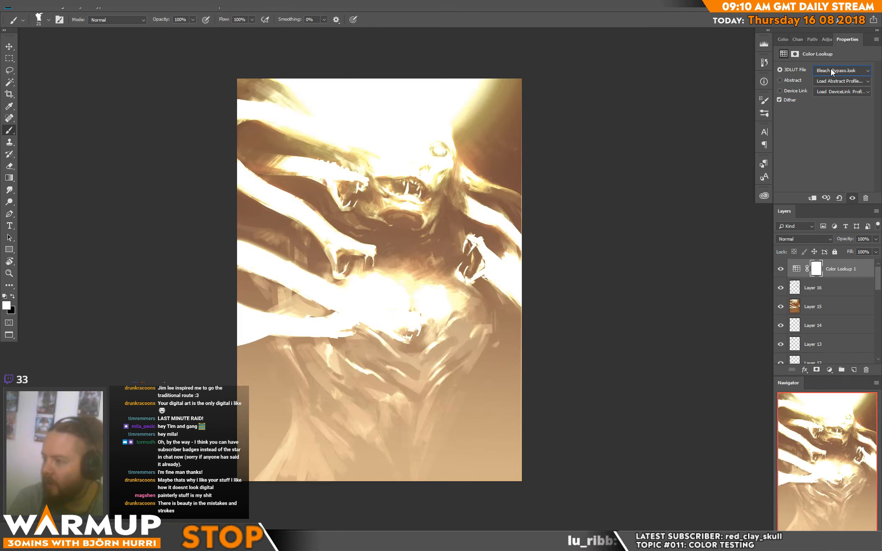
pyautogui.press('Down')
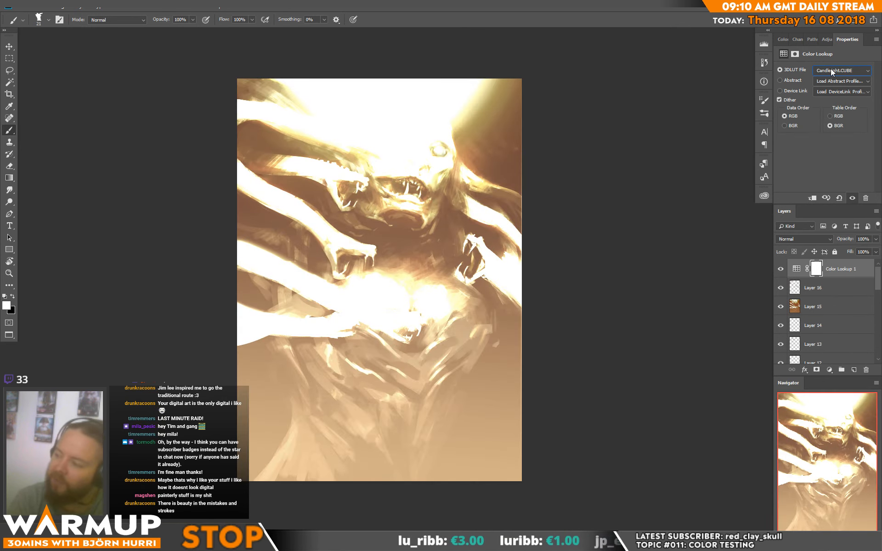
pyautogui.press('Down')
pyautogui.press('Down')
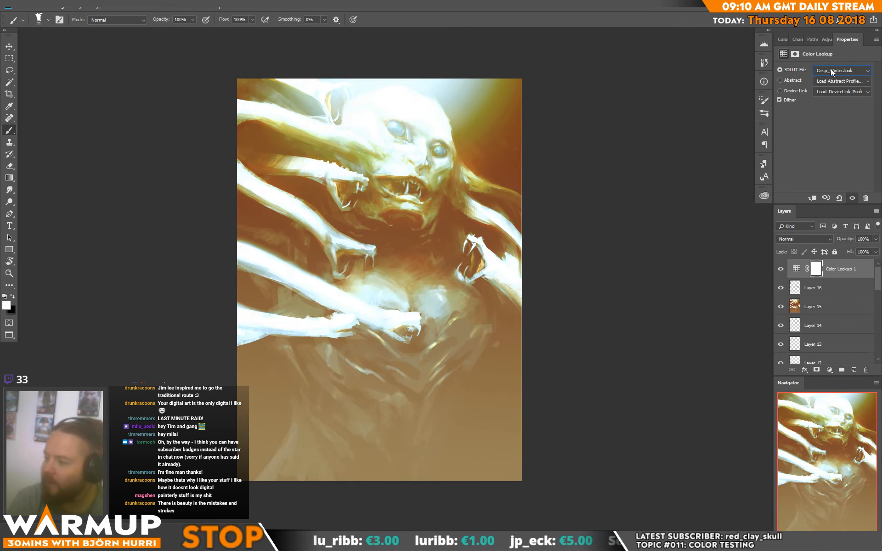
pyautogui.press('Down')
pyautogui.press('Down')
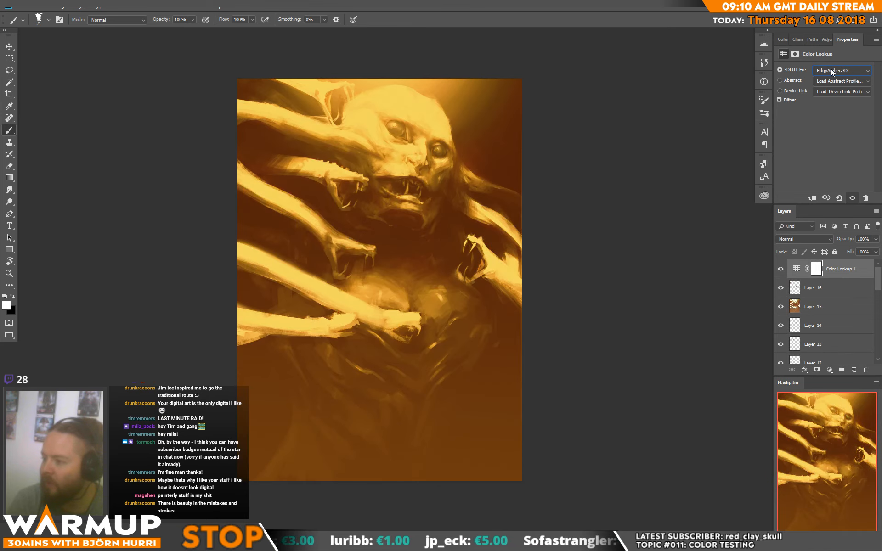
pyautogui.press('Down')
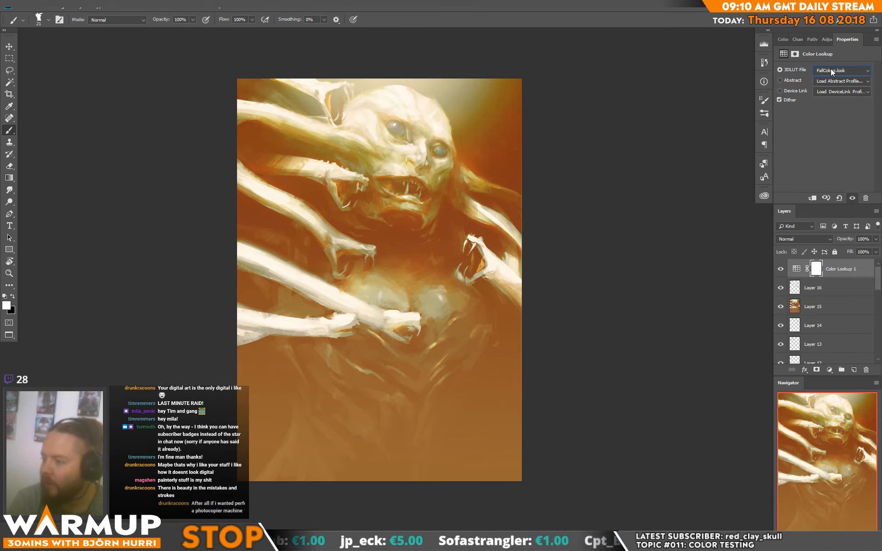
pyautogui.press('Down')
pyautogui.press('Down')
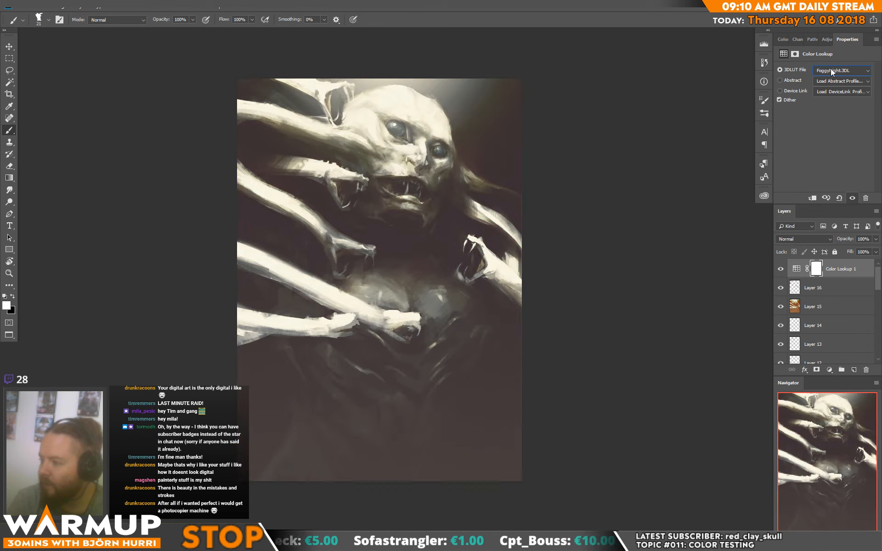
# - Try the Fuji film LUTs on the painting, and compare HorrorBlue with the Kodak 5205 Fuji look
pyautogui.press('Down')
pyautogui.press('Down')
pyautogui.press('Down')
pyautogui.press('Down')
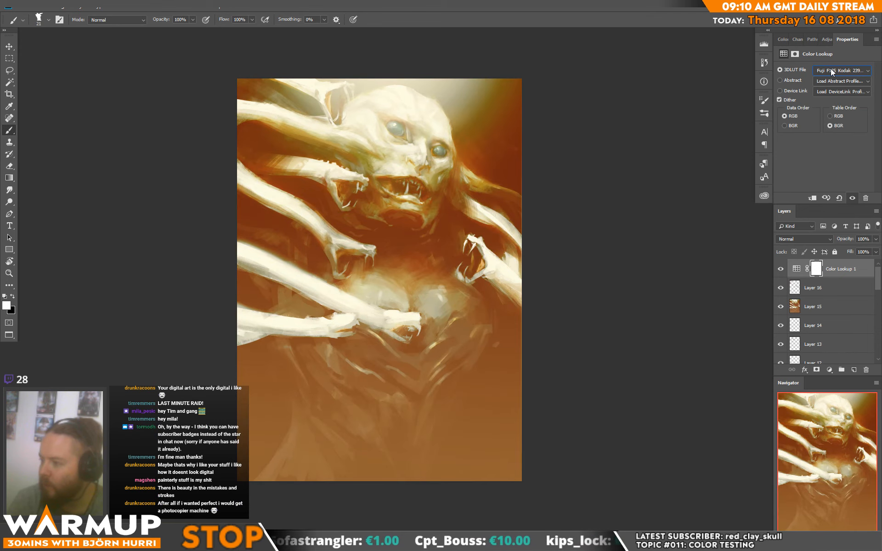
pyautogui.press('Down')
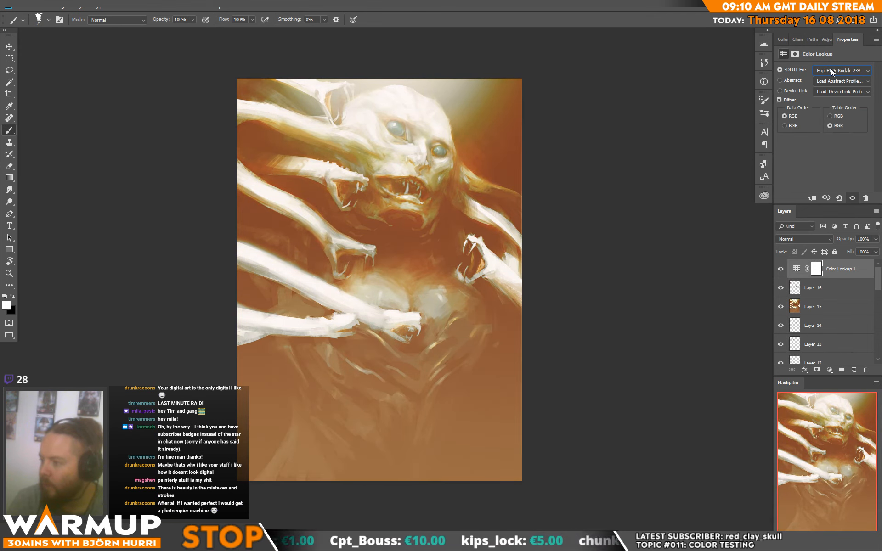
pyautogui.press('Down')
pyautogui.press('Down')
pyautogui.press('Down')
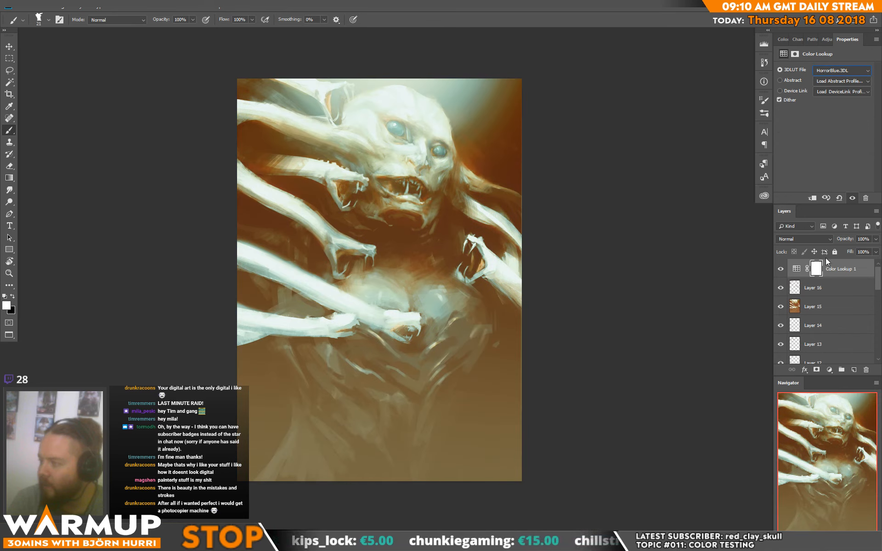
pyautogui.press('Down')
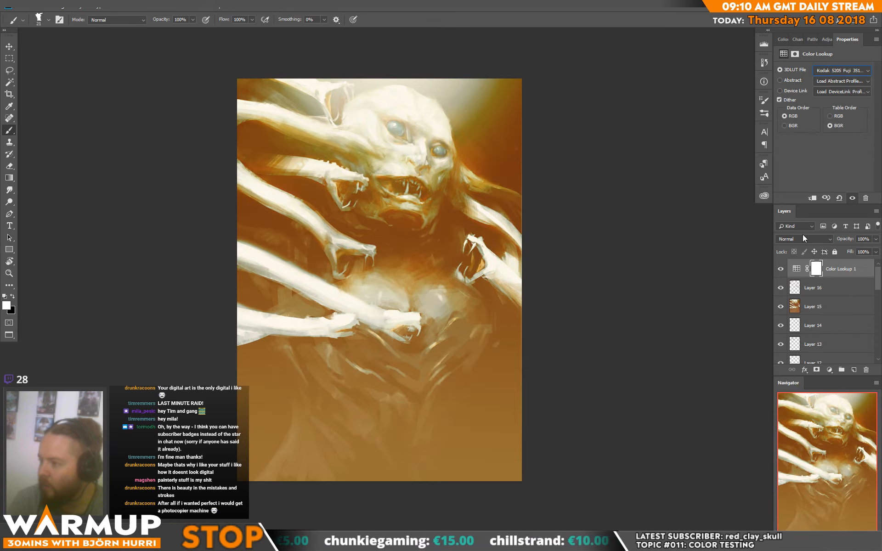
pyautogui.press('Up')
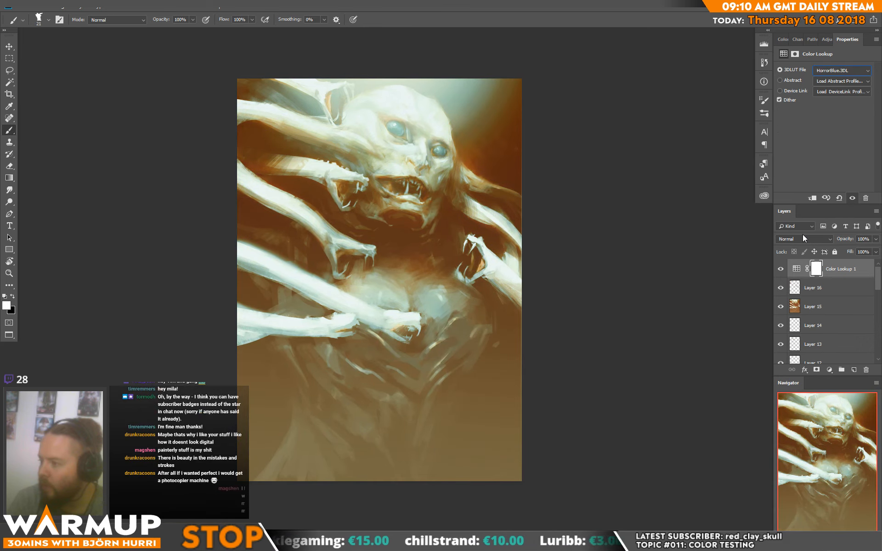
# - Go through the remaining 3D LUTs and apply the TealOrangePlusContrast look to the painting
pyautogui.press('Down')
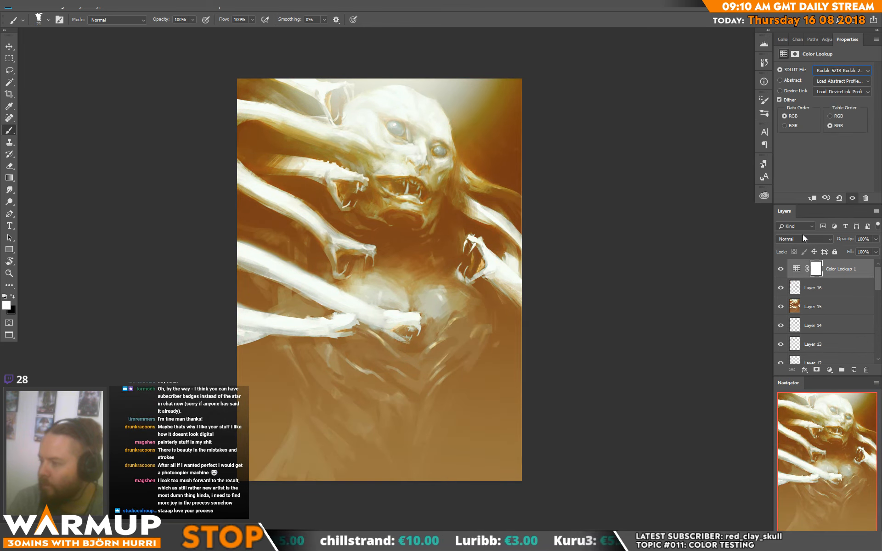
pyautogui.press('Down')
pyautogui.press('Down')
pyautogui.press('Down')
pyautogui.press('Down')
pyautogui.press('Down')
pyautogui.press('Down')
pyautogui.press('Down')
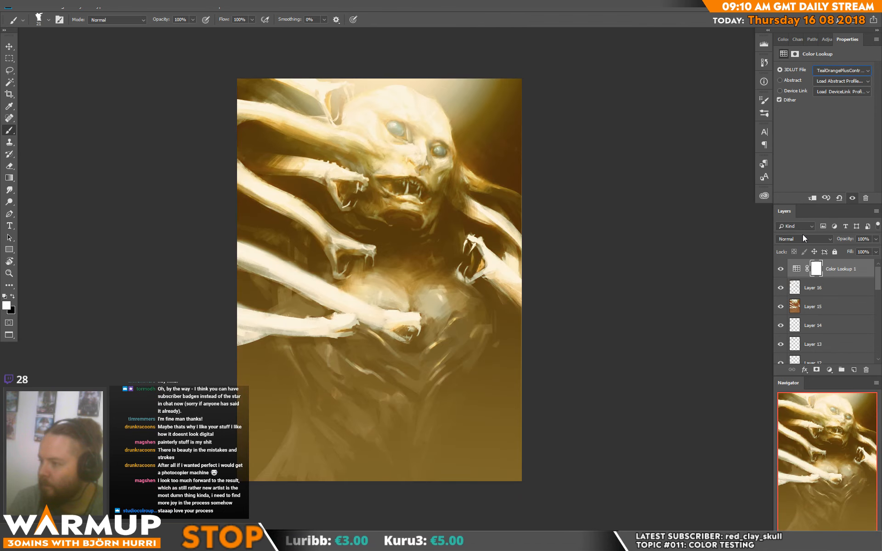
pyautogui.press('Down')
pyautogui.press('Up')
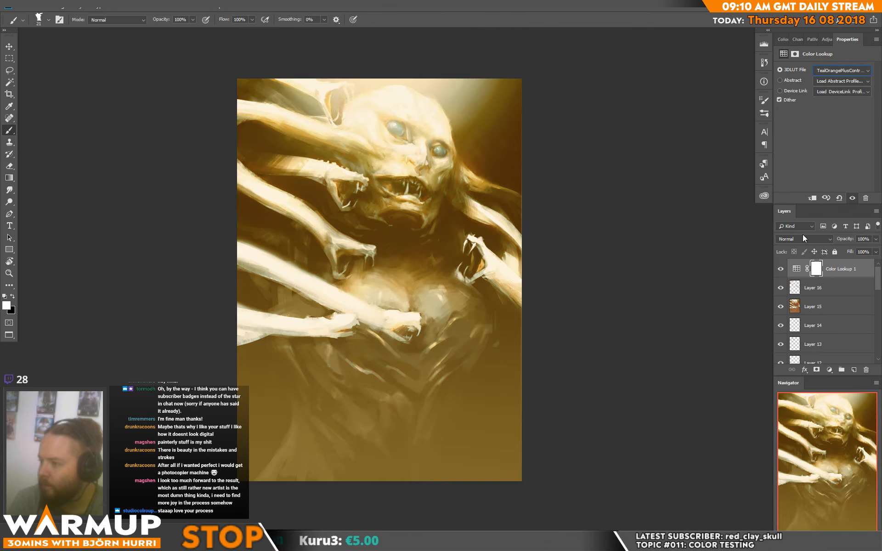
# - Switch the Color Lookup adjustment's 3D LUT to HorrorBlue
pyautogui.press('Up')
pyautogui.press('Up')
pyautogui.press('Up')
pyautogui.press('Up')
pyautogui.press('Up')
pyautogui.press('Up')
pyautogui.press('Up')
pyautogui.press('Up')
pyautogui.press('Up')
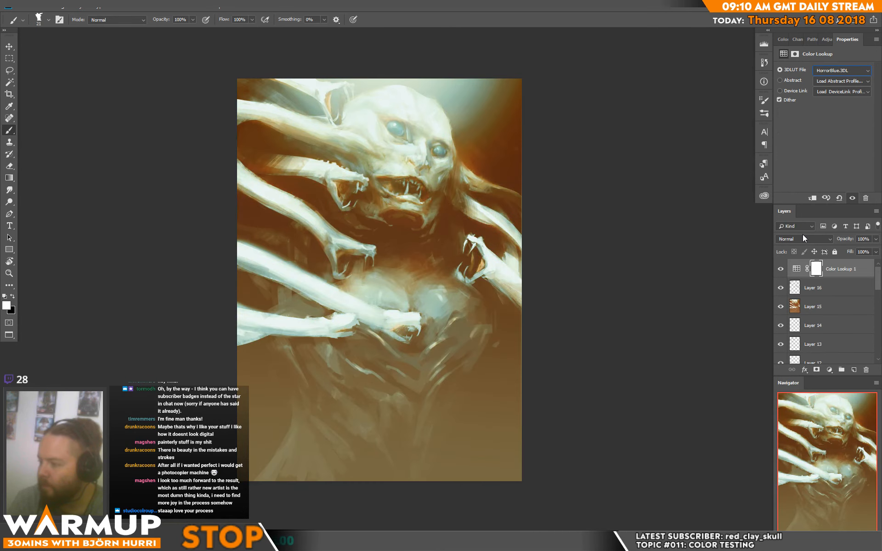
# - Set the Color Lookup layer's blend mode to Color, comparing it with Normal by undoing and redoing the change
pyautogui.click(807, 239)
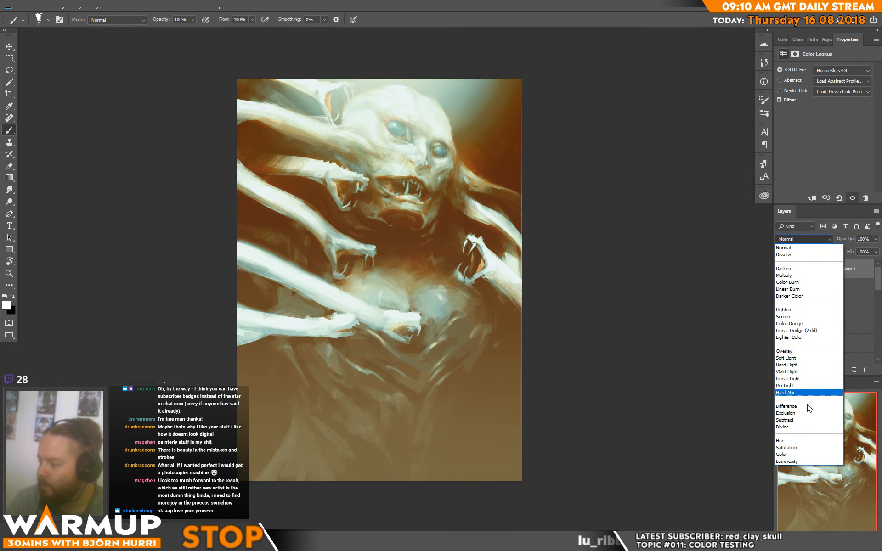
pyautogui.click(803, 457)
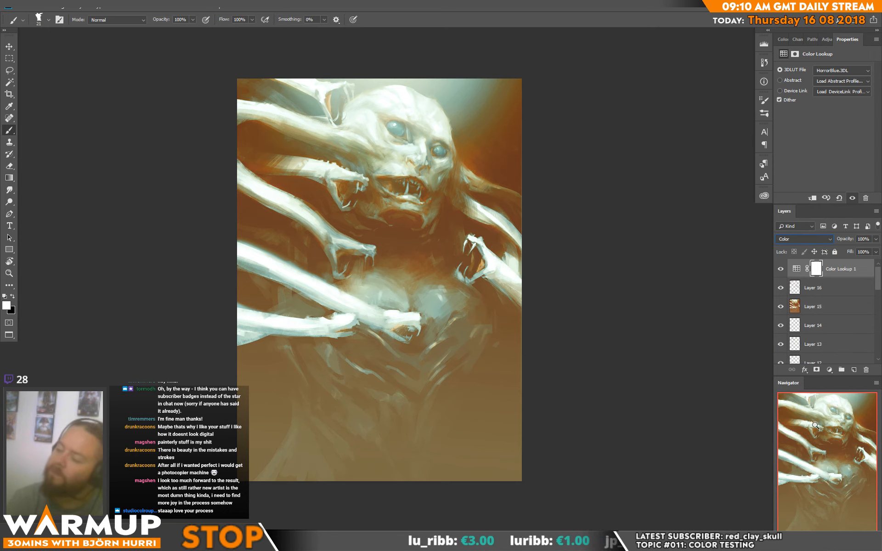
pyautogui.hotkey('ctrl', 'z')
pyautogui.hotkey('ctrl', 'z')
pyautogui.hotkey('ctrl', 'z')
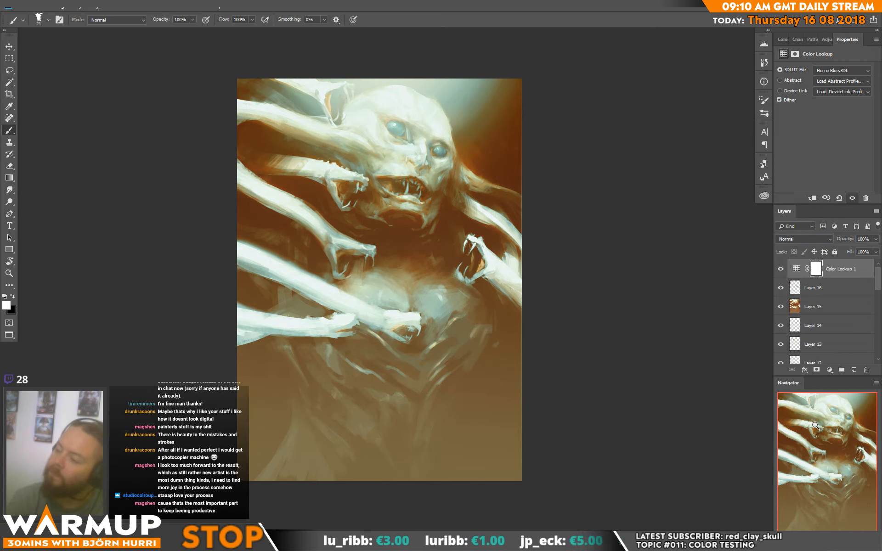
pyautogui.hotkey('ctrl', 'z')
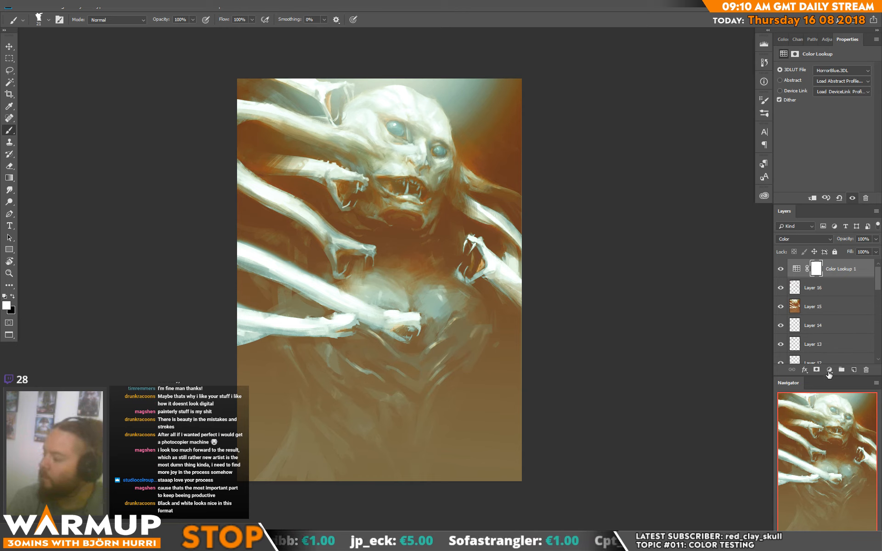
# - Add a Brightness/Contrast adjustment layer above the Color Lookup layer and set its contrast to 41
pyautogui.click(829, 370)
pyautogui.click(855, 408)
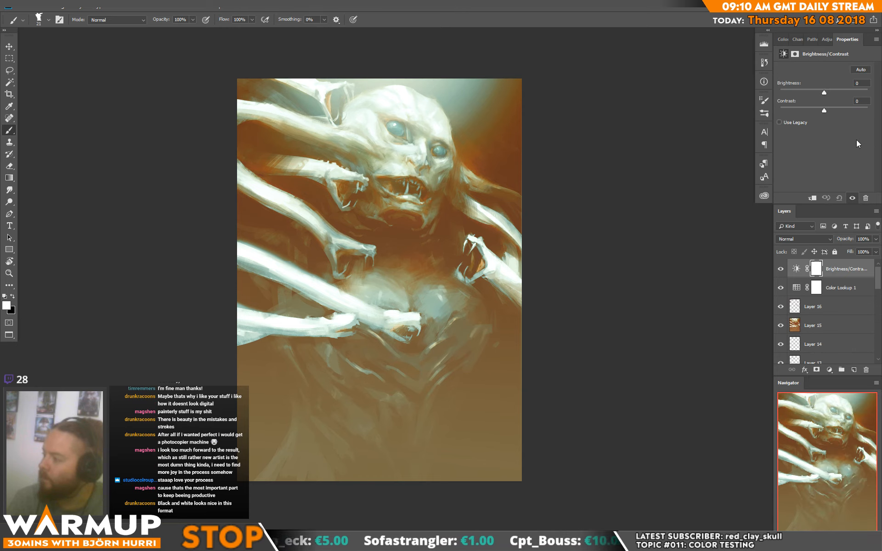
pyautogui.click(830, 110)
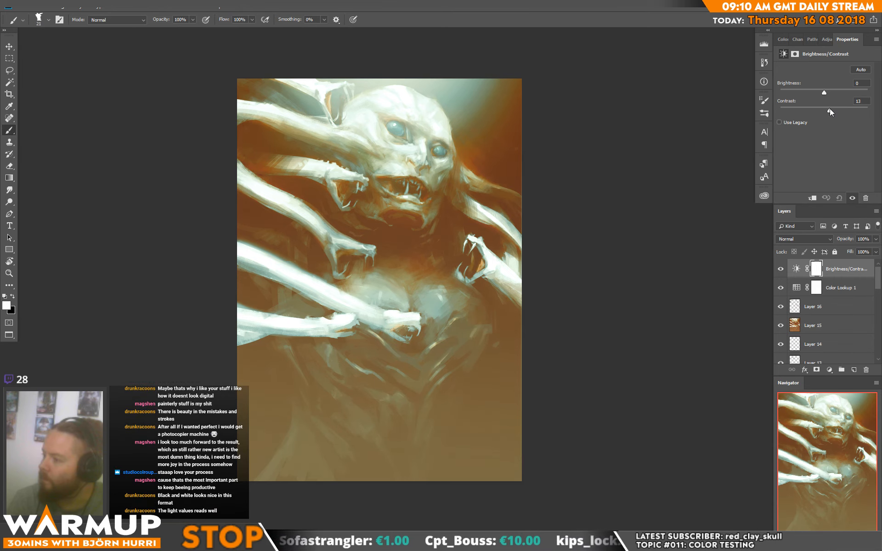
pyautogui.moveTo(842, 112); pyautogui.dragTo(842, 112)
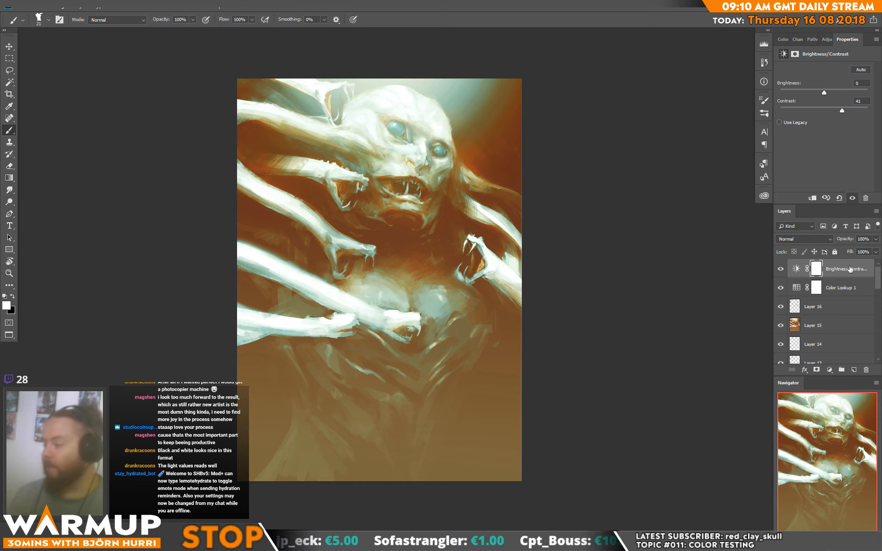
# - Add a Hue/Saturation adjustment layer on top with saturation -100 and Color blend mode, and hide it
pyautogui.click(829, 370)
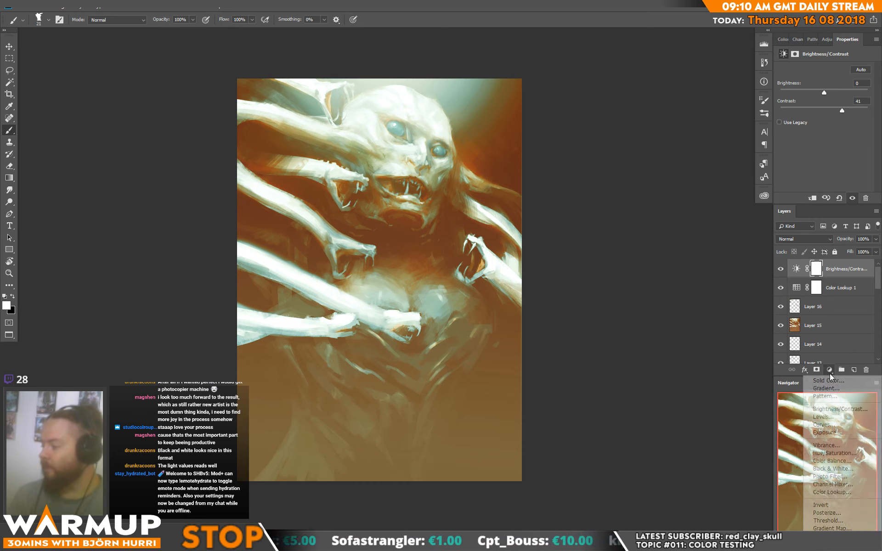
pyautogui.click(832, 454)
pyautogui.moveTo(794, 118); pyautogui.dragTo(778, 119)
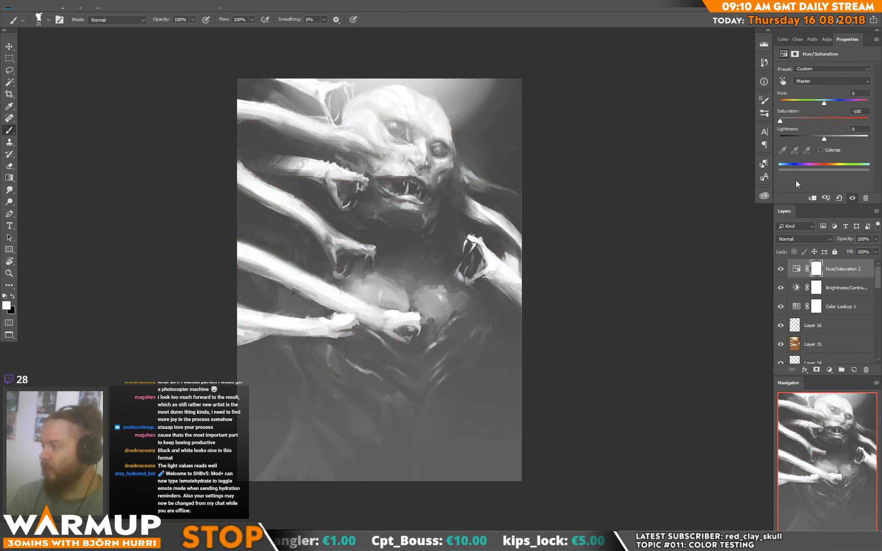
pyautogui.click(795, 238)
pyautogui.click(781, 455)
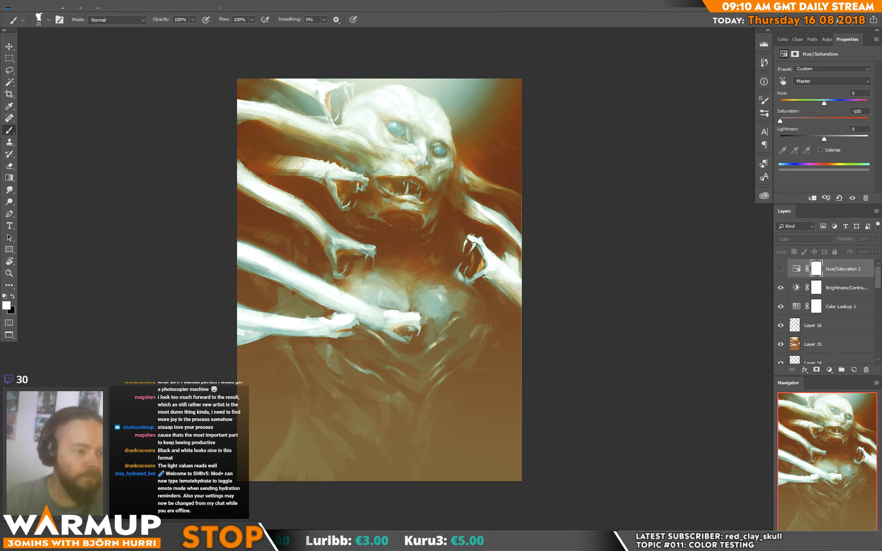
# - Switch to the Twitch app, search for creative, open the Creative category's live channels, close the mini player and maximize the window
pyautogui.moveTo(0, 95); pyautogui.dragTo(263, 60)
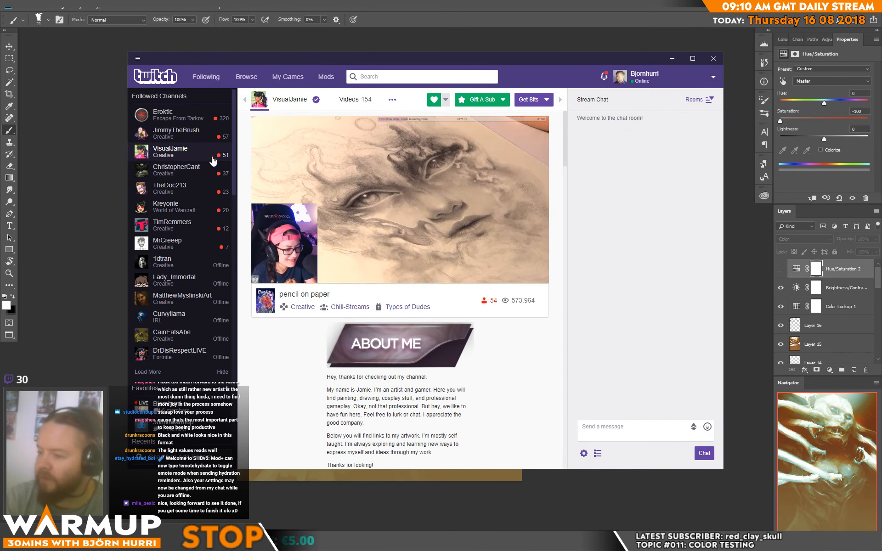
pyautogui.click(197, 170)
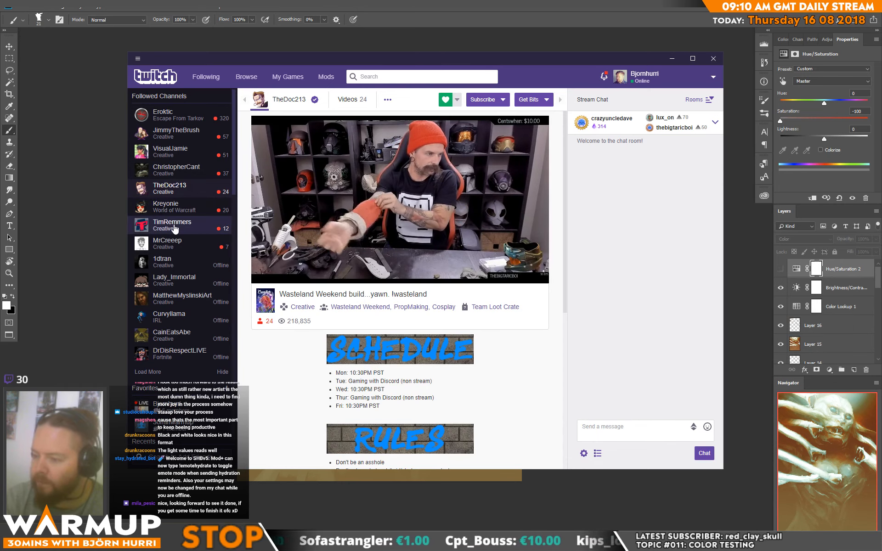
pyautogui.click(379, 76)
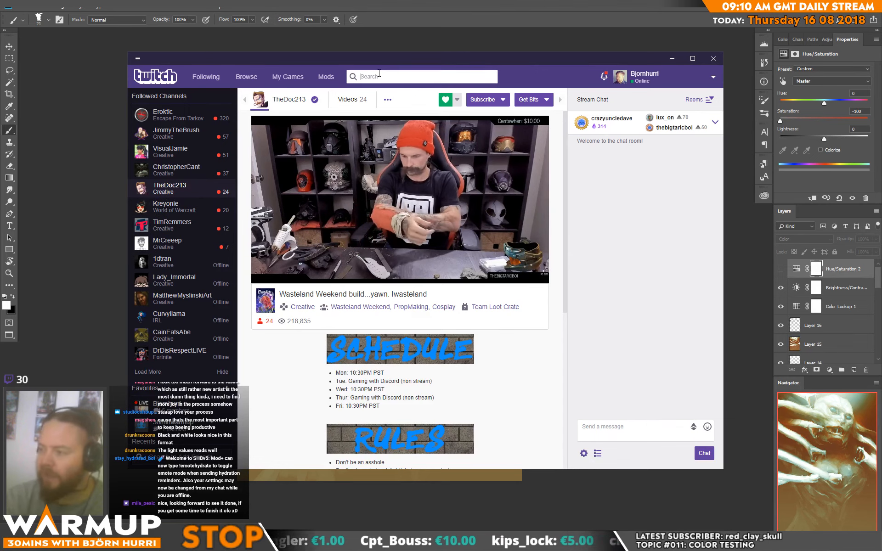
pyautogui.write('creative')
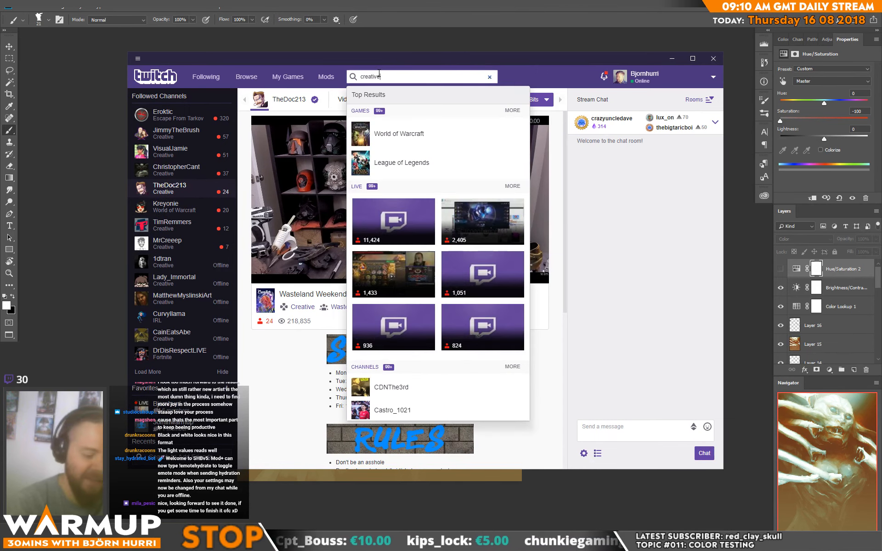
pyautogui.click(387, 135)
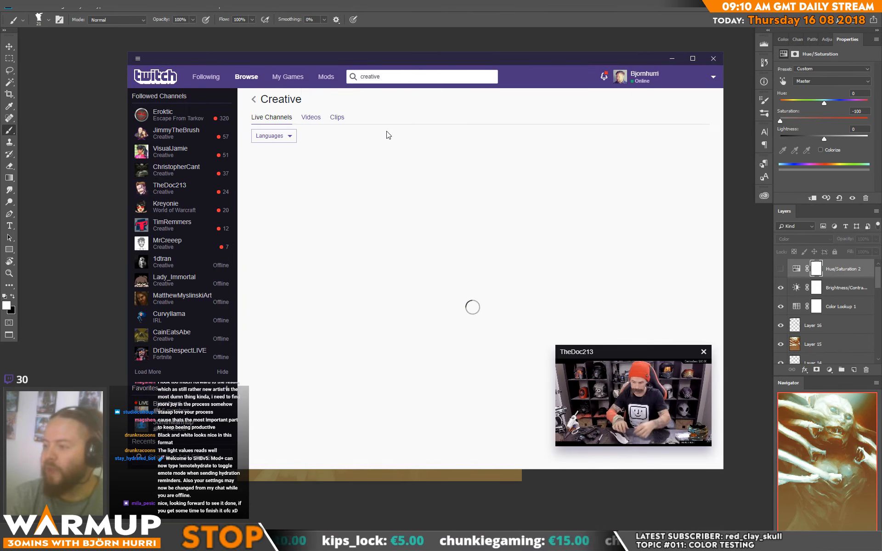
pyautogui.click(703, 354)
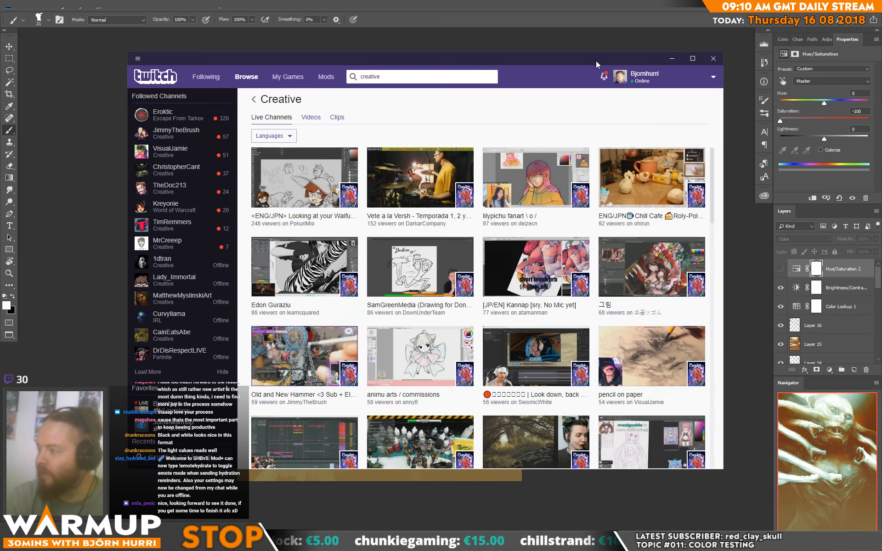
pyautogui.doubleClick(597, 60)
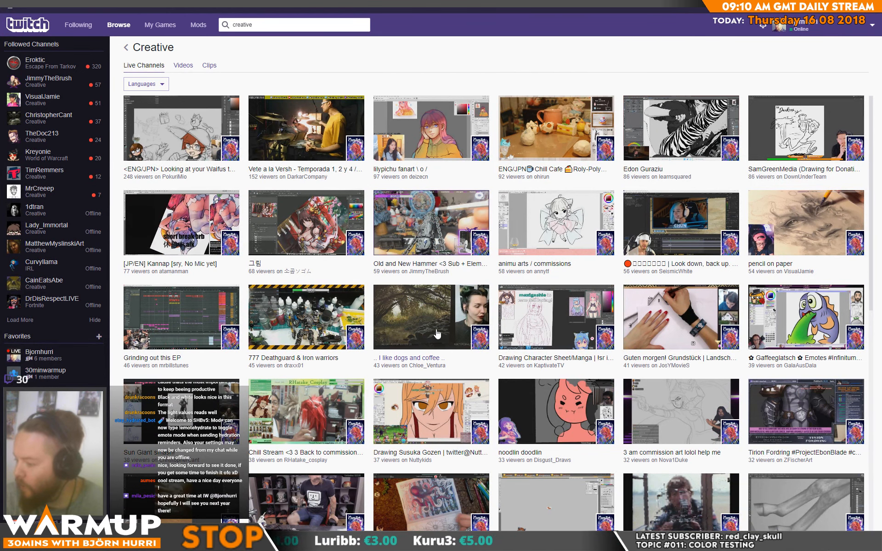
# - View the live stream titled "I like dogs and coffee" from the Creative category
pyautogui.click(427, 315)
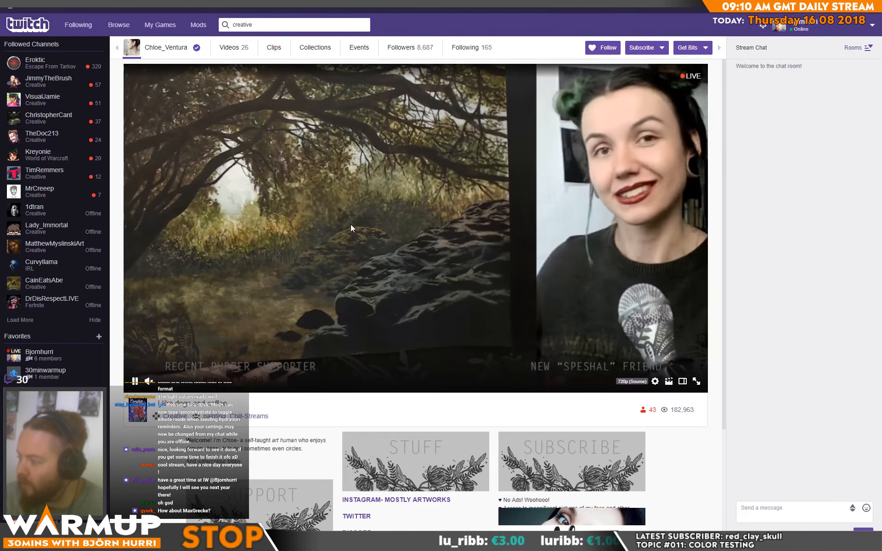
pyautogui.click(307, 24)
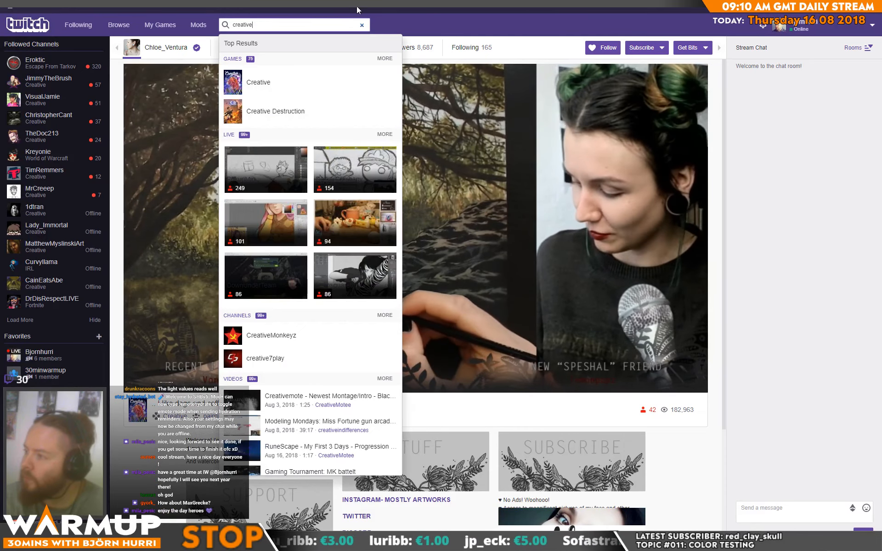
pyautogui.click(448, 24)
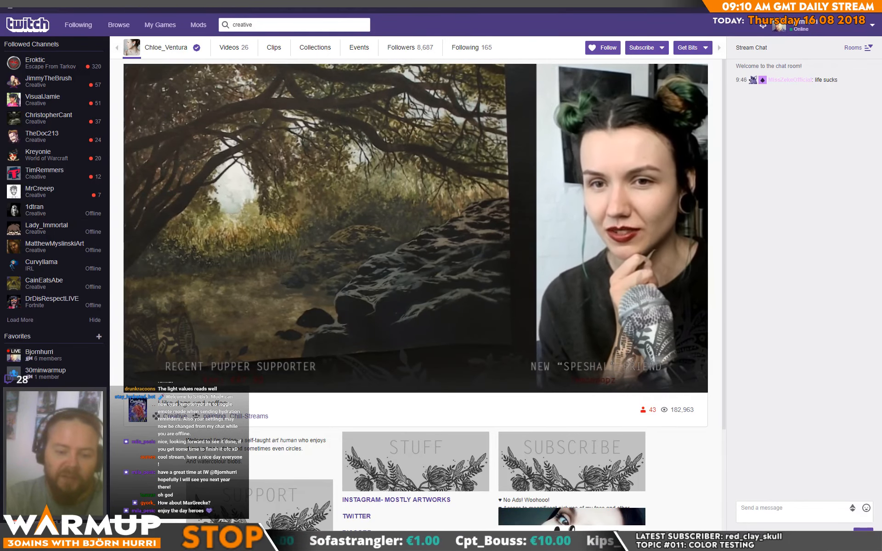
# - Search for the artist suggested in the stream chat, open that artist's channel and follow it
pyautogui.click(295, 24)
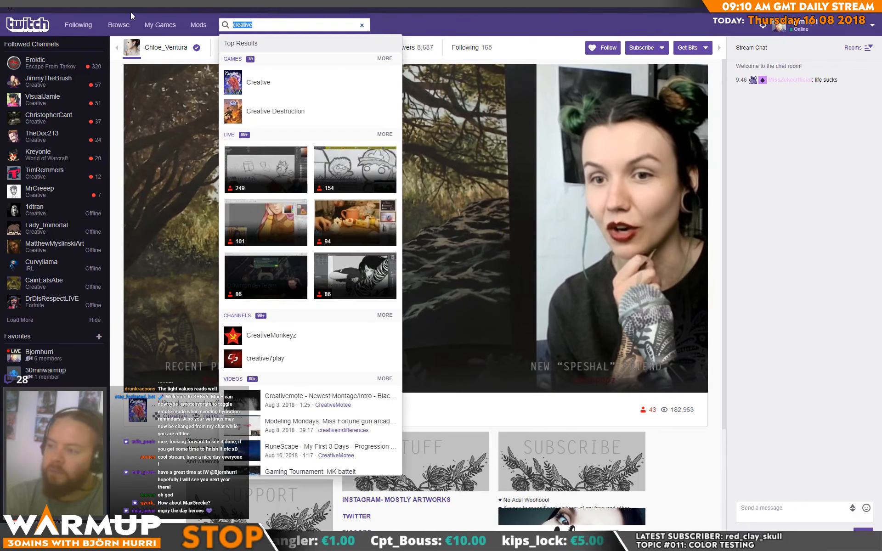
pyautogui.hotkey('ctrl', 'a')
pyautogui.write('maxgrecke')
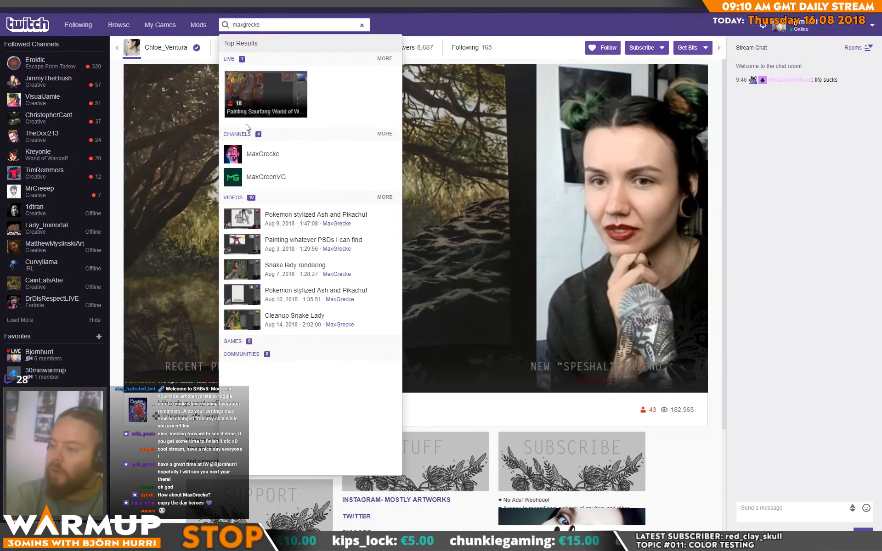
pyautogui.click(275, 156)
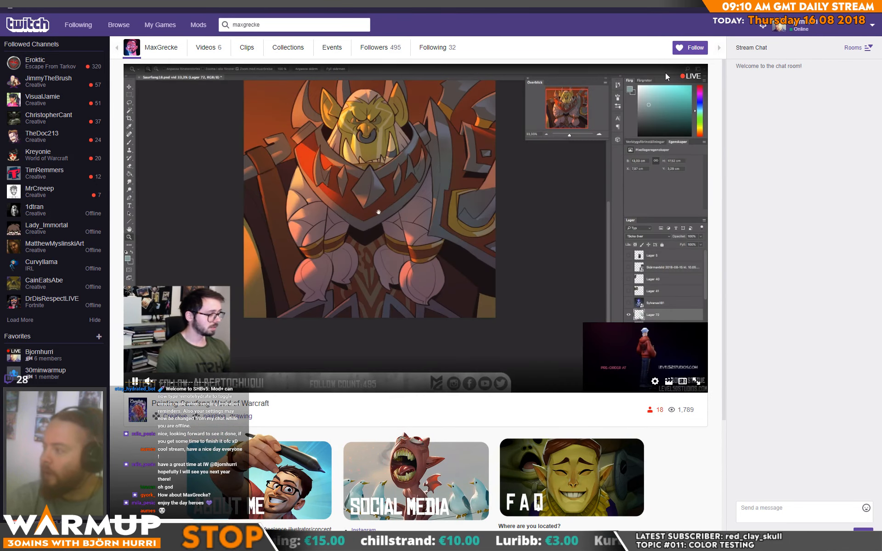
pyautogui.click(689, 48)
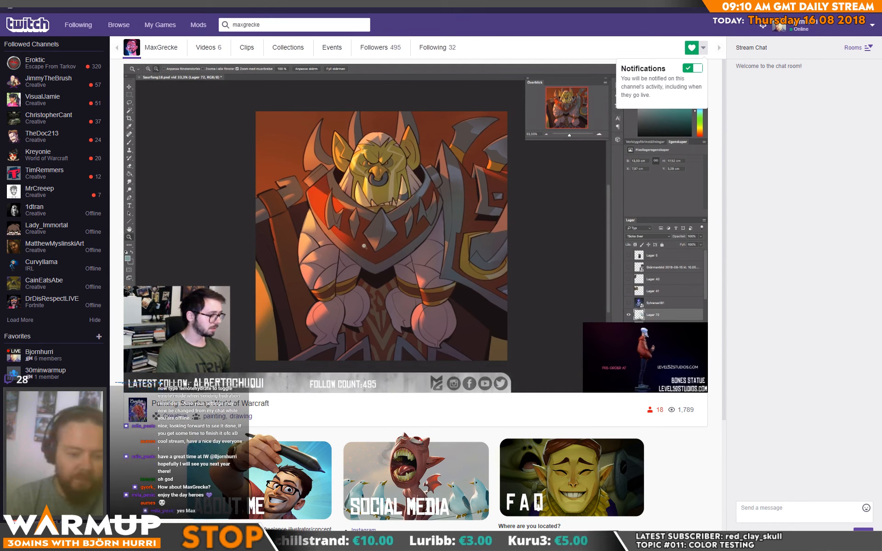